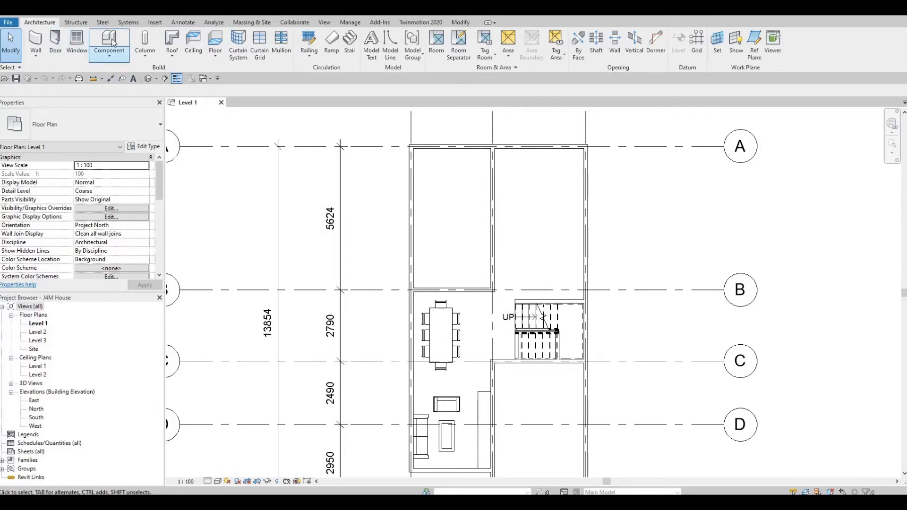
Create an in-place model component in the Generic Models category, keeping the name Generic Models 1
{"action": "left_click", "coordinate": [98, 58]}
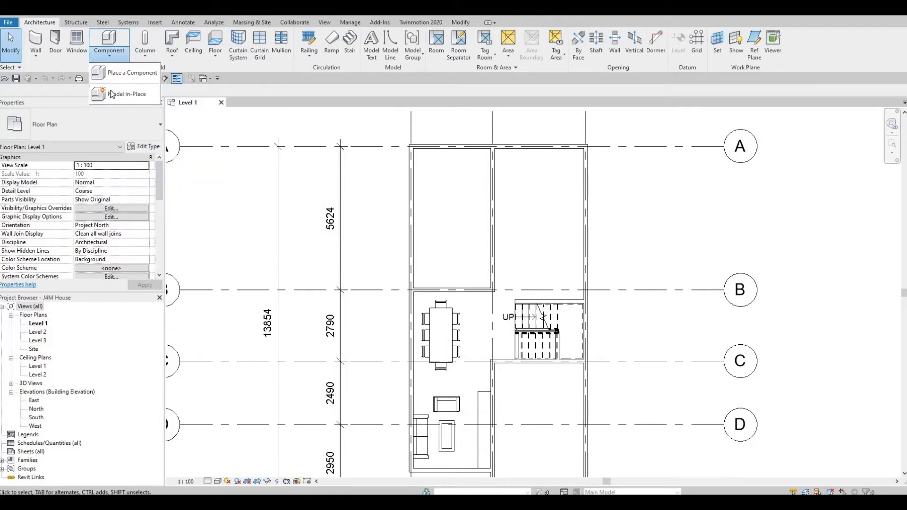
{"action": "left_click", "coordinate": [158, 97]}
{"action": "scroll", "coordinate": [416, 242], "scroll_direction": "down", "scroll_amount": 2}
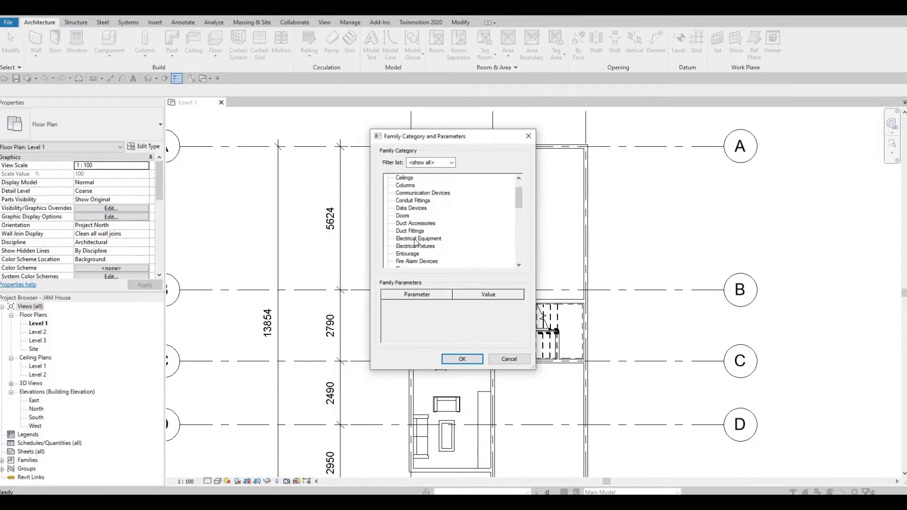
{"action": "scroll", "coordinate": [415, 242], "scroll_direction": "down", "scroll_amount": 2}
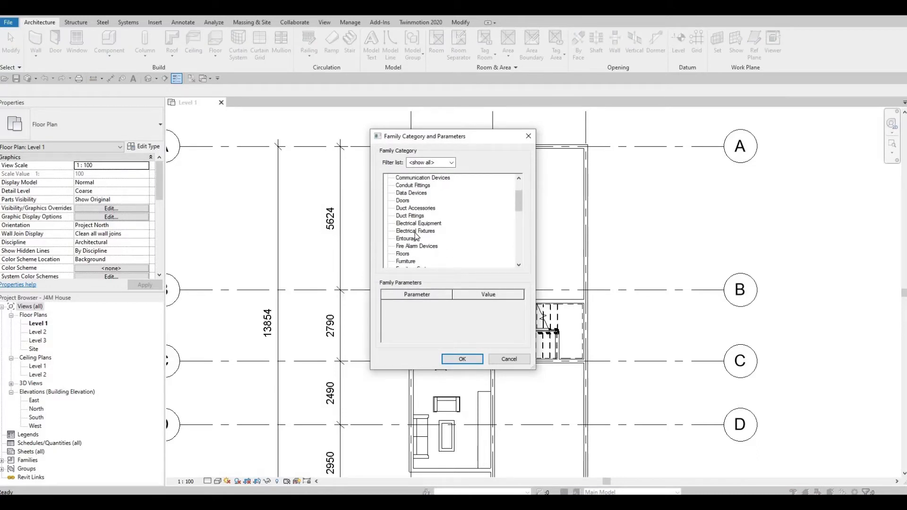
{"action": "scroll", "coordinate": [416, 237], "scroll_direction": "down", "scroll_amount": 3}
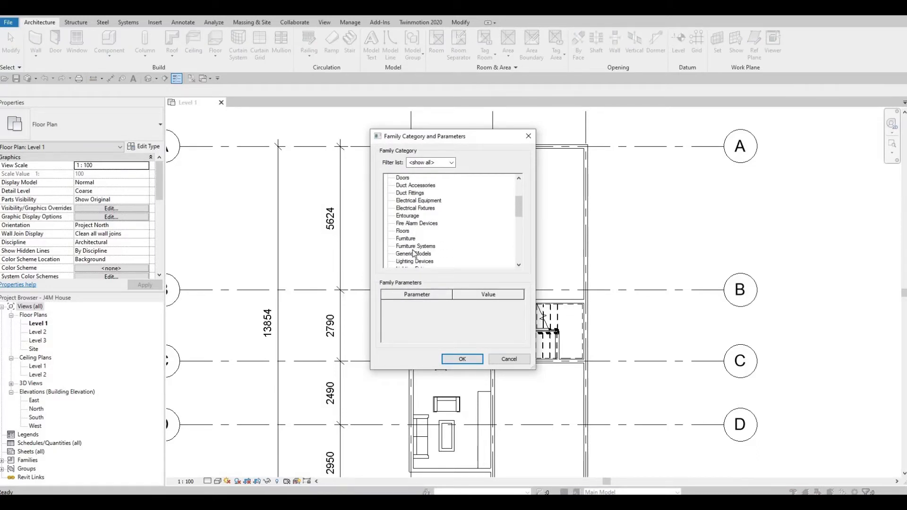
{"action": "left_click", "coordinate": [461, 359]}
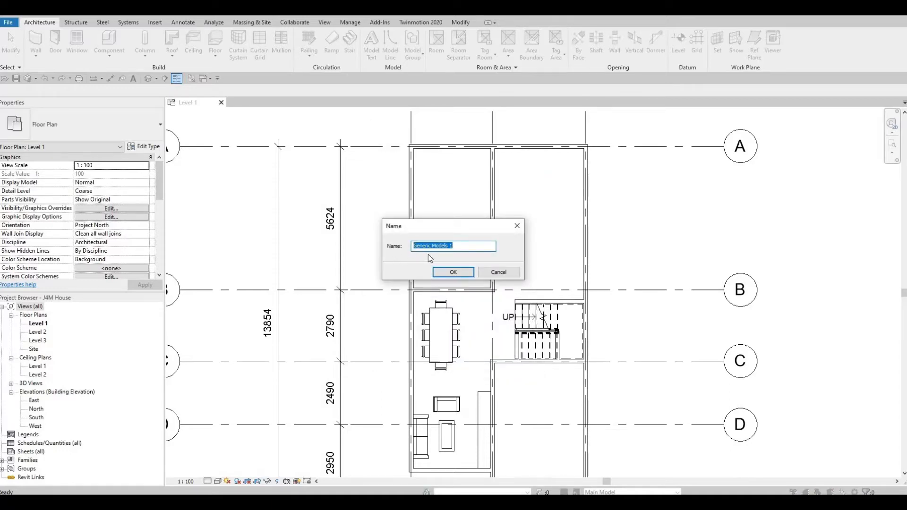
{"action": "left_click", "coordinate": [445, 273]}
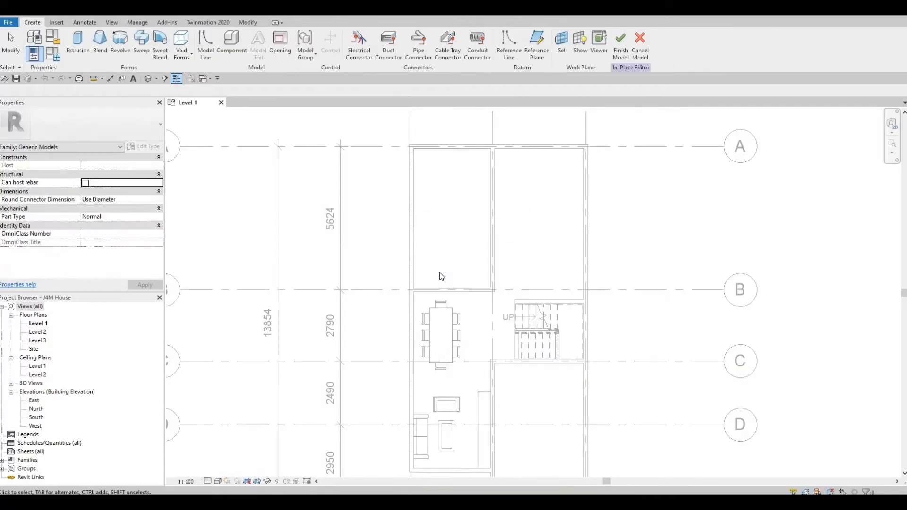
Start an extrusion and sketch a rectangle about 800 by 3700 mm from the upper-right inner corner of the room with the stairs
{"action": "left_click", "coordinate": [79, 42]}
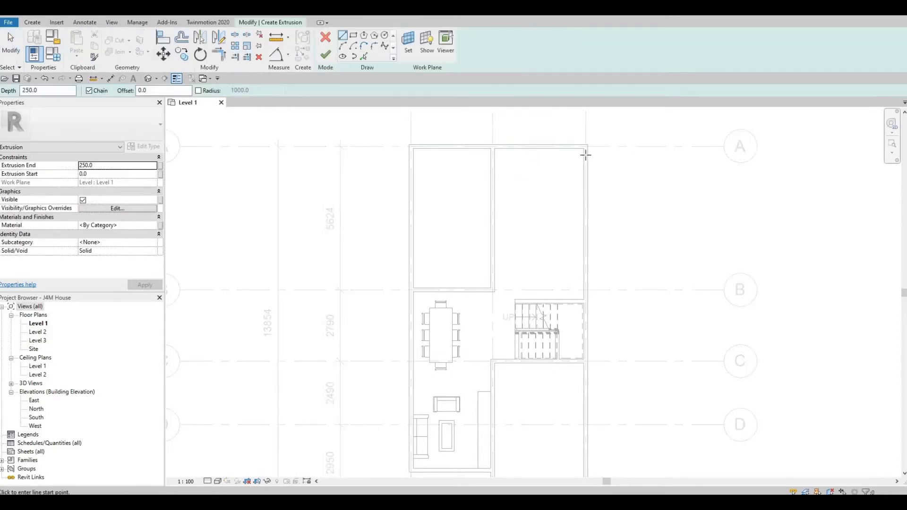
{"action": "scroll", "coordinate": [584, 155], "scroll_direction": "up", "scroll_amount": 1}
{"action": "left_click", "coordinate": [585, 147]}
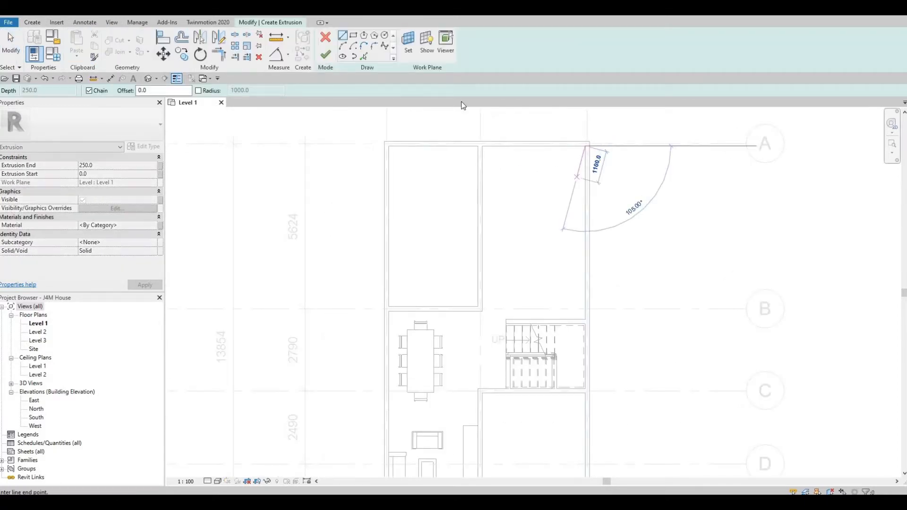
{"action": "key", "text": "Escape"}
{"action": "left_click", "coordinate": [356, 36]}
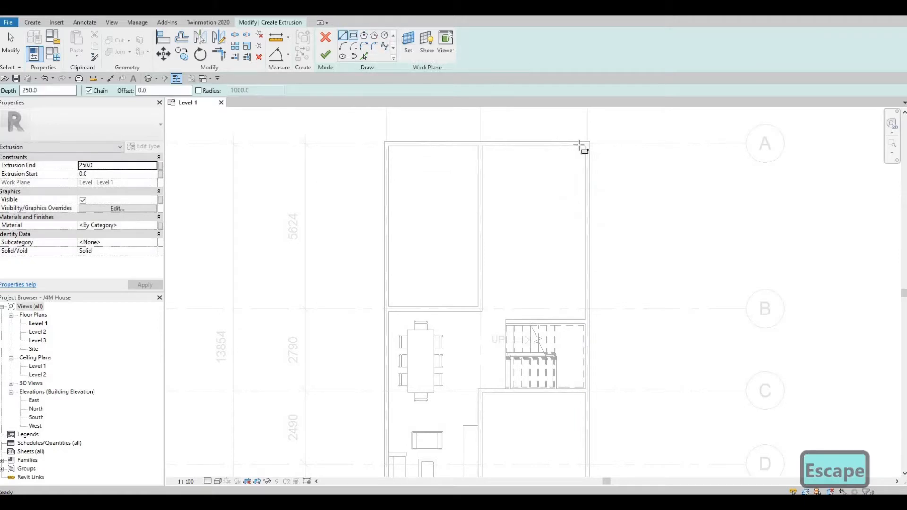
{"action": "left_click", "coordinate": [561, 293]}
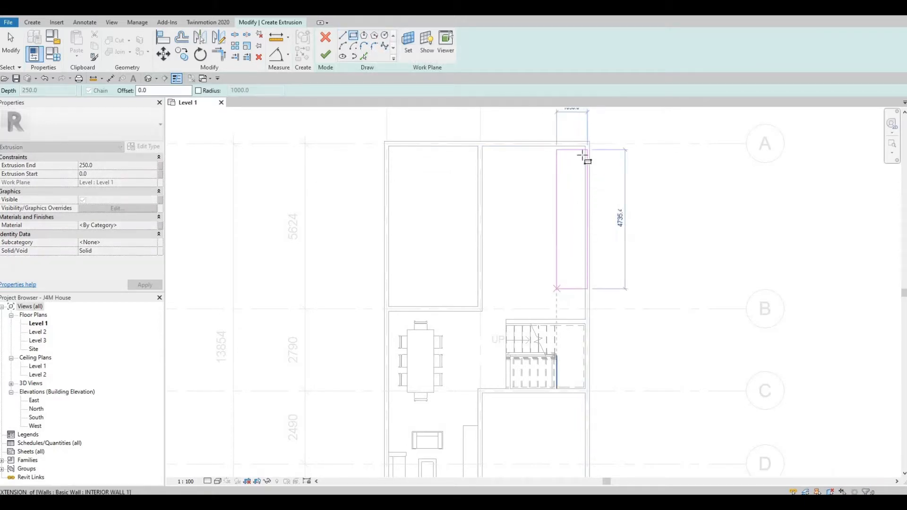
{"action": "key", "text": "Escape"}
{"action": "left_click", "coordinate": [561, 240]}
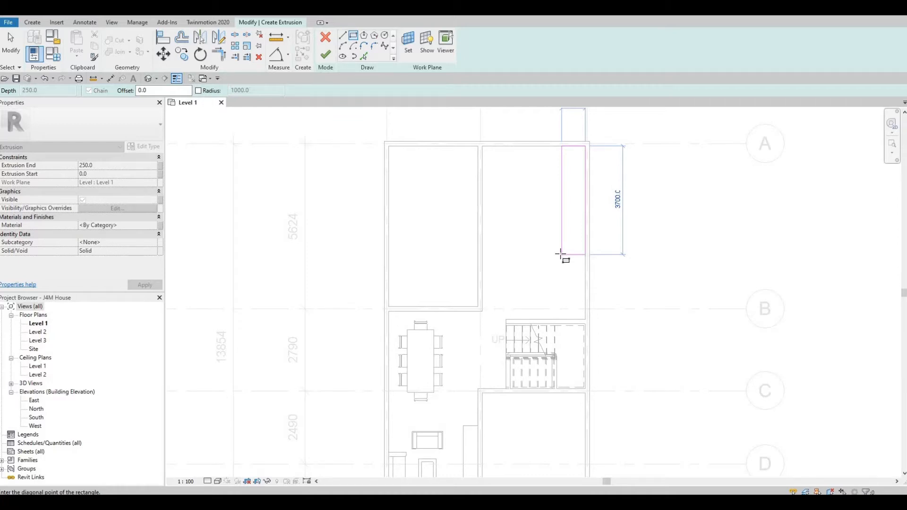
{"action": "left_click", "coordinate": [560, 254]}
{"action": "key", "text": "Escape"}
{"action": "key", "text": "Escape"}
{"action": "key", "text": "Escape"}
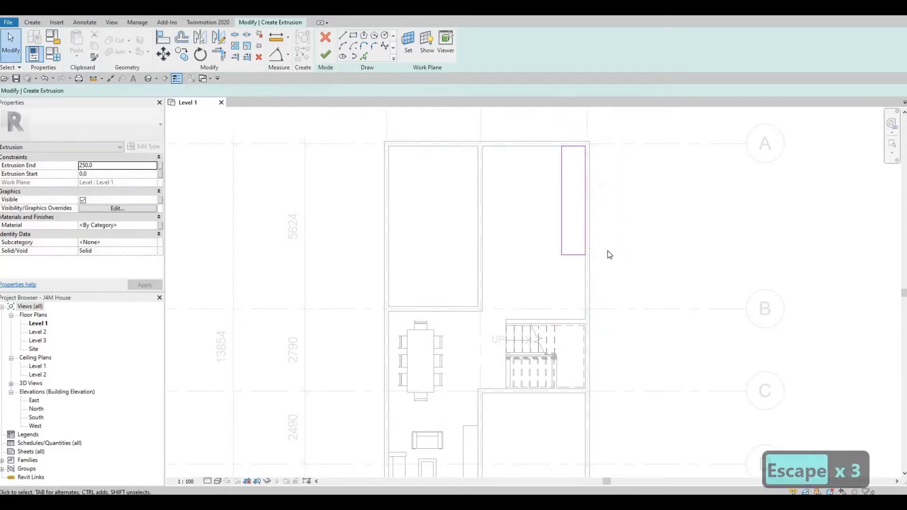
Move the whole rectangle down along the right wall to about 1080 mm above the stair wall
{"action": "left_click_drag", "start_coordinate": [551, 132], "coordinate": [610, 283]}
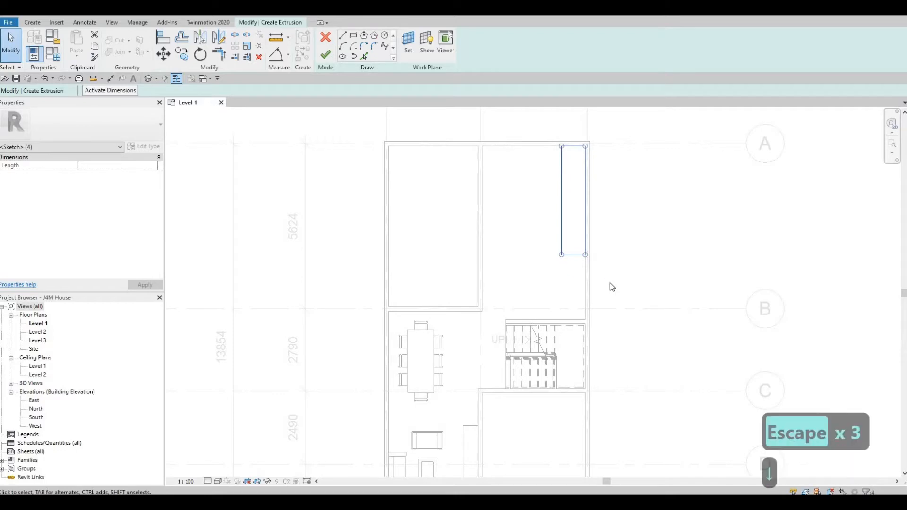
{"action": "key", "text": "Down"}
{"action": "key", "text": "Down"}
{"action": "key", "text": "Down"}
{"action": "key", "text": "Down"}
{"action": "key", "text": "Down"}
{"action": "key", "text": "Down"}
{"action": "key", "text": "Down"}
{"action": "key", "text": "Down"}
{"action": "key", "text": "Down"}
{"action": "key", "text": "Down"}
{"action": "key", "text": "Down"}
{"action": "key", "text": "Down"}
{"action": "key", "text": "Down"}
{"action": "key", "text": "Down"}
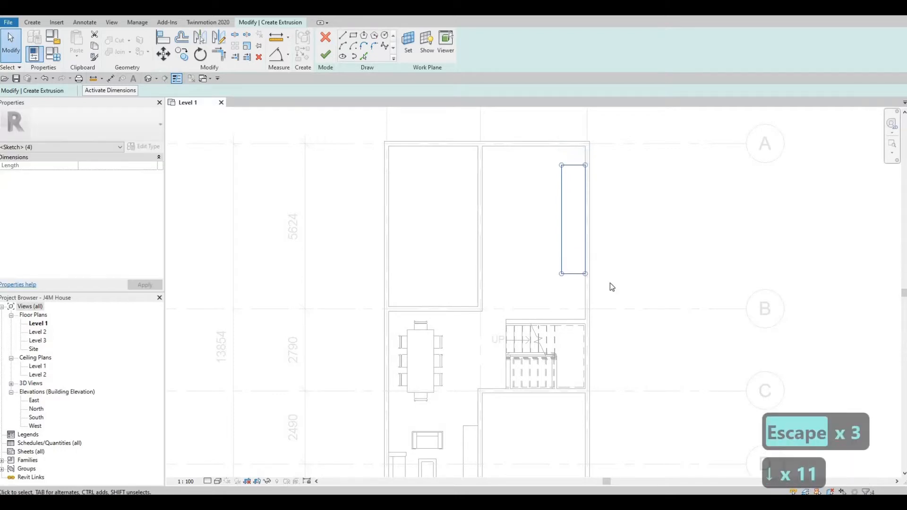
{"action": "key", "text": "Down"}
{"action": "key", "text": "Down"}
{"action": "key", "text": "Down"}
{"action": "key", "text": "Down"}
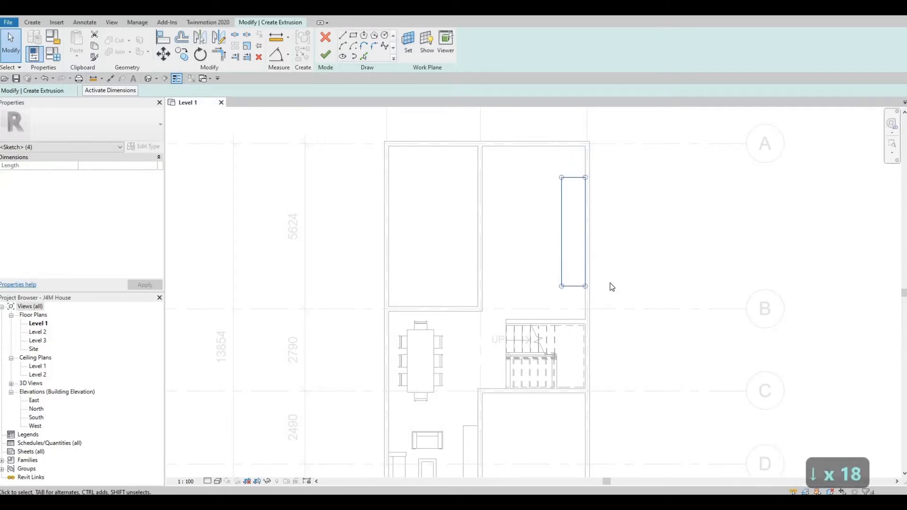
{"action": "key", "text": "Down"}
{"action": "key", "text": "Down"}
{"action": "key", "text": "Down"}
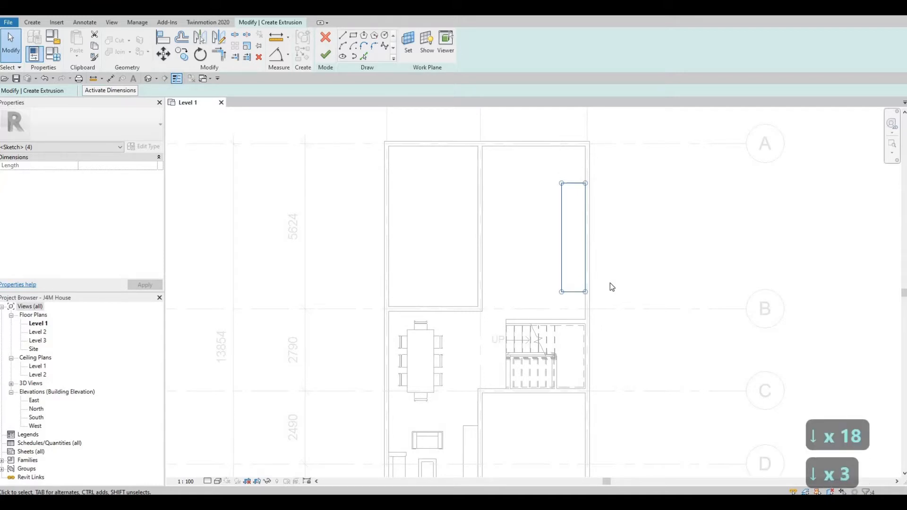
{"action": "key", "text": "Up"}
{"action": "key", "text": "Up"}
{"action": "key", "text": "Down"}
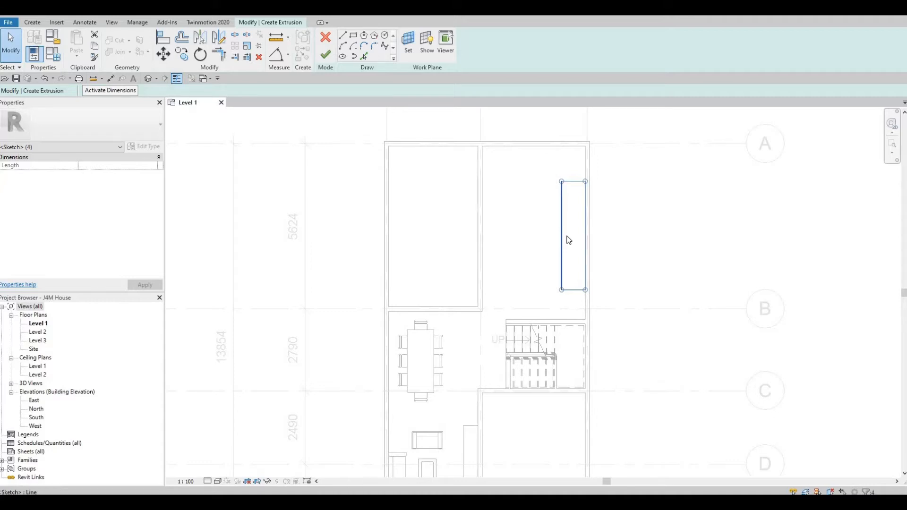
{"action": "key", "text": "Escape"}
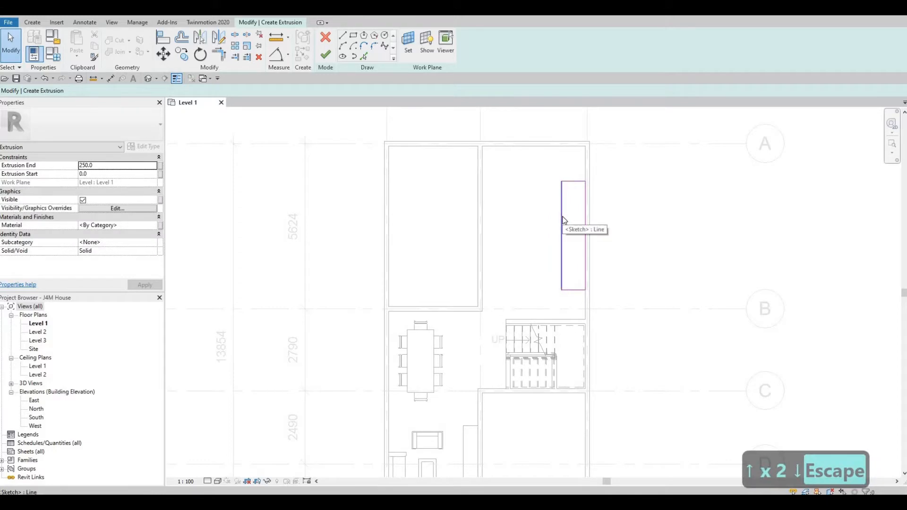
Set the sketch rectangle's width to 650 mm by shifting its left edge
{"action": "left_click", "coordinate": [564, 220]}
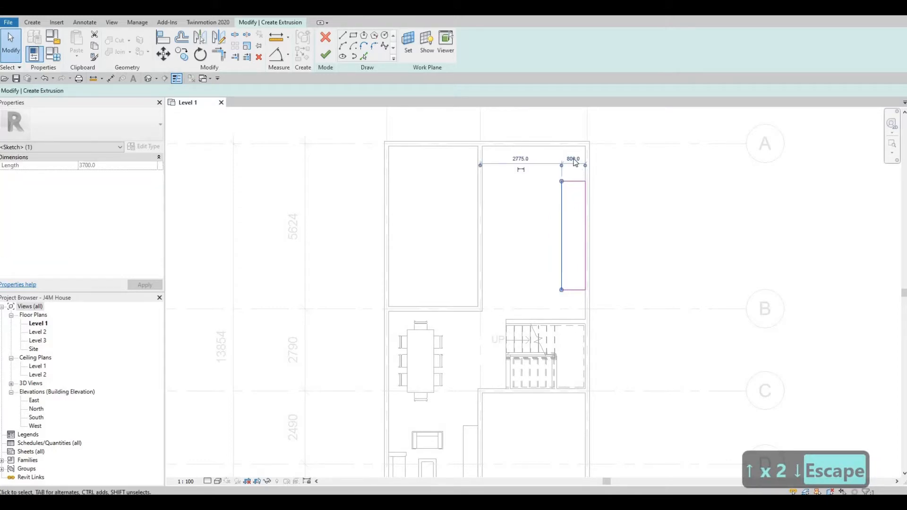
{"action": "left_click", "coordinate": [562, 156]}
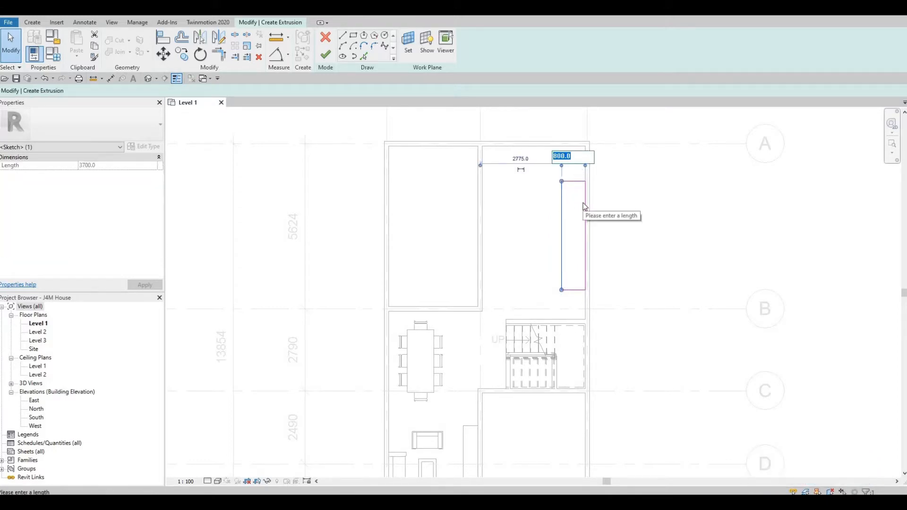
{"action": "type", "text": "650"}
{"action": "key", "text": "Return"}
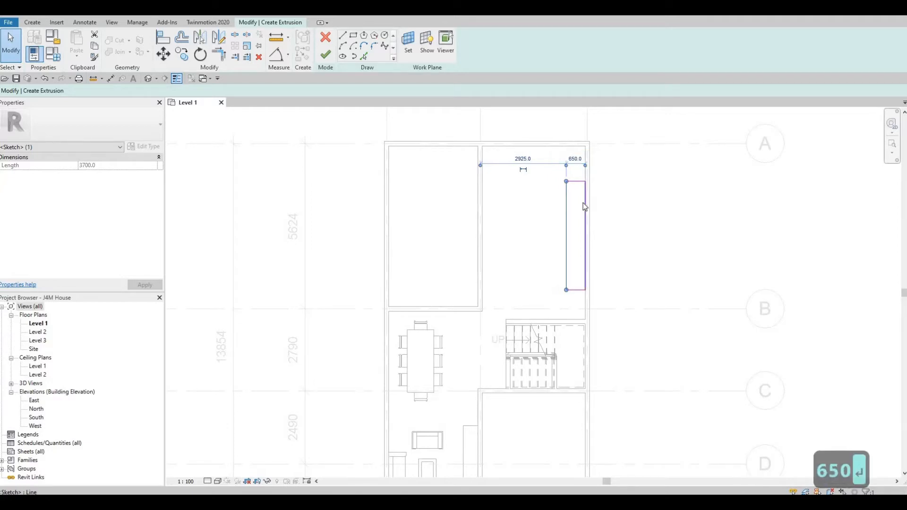
Set the sketch rectangle's width to 700 mm and finish the extrusion sketch
{"action": "scroll", "coordinate": [584, 203], "scroll_direction": "up", "scroll_amount": 2}
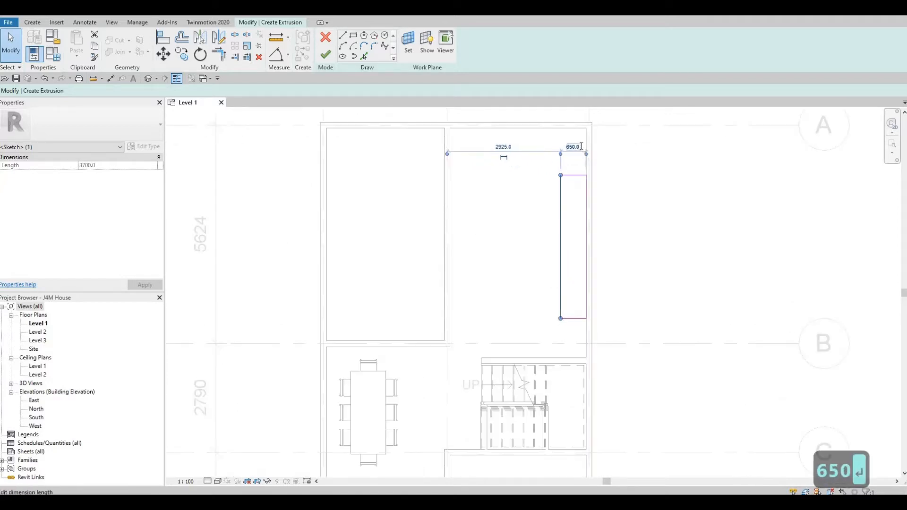
{"action": "left_click", "coordinate": [572, 145]}
{"action": "type", "text": "700"}
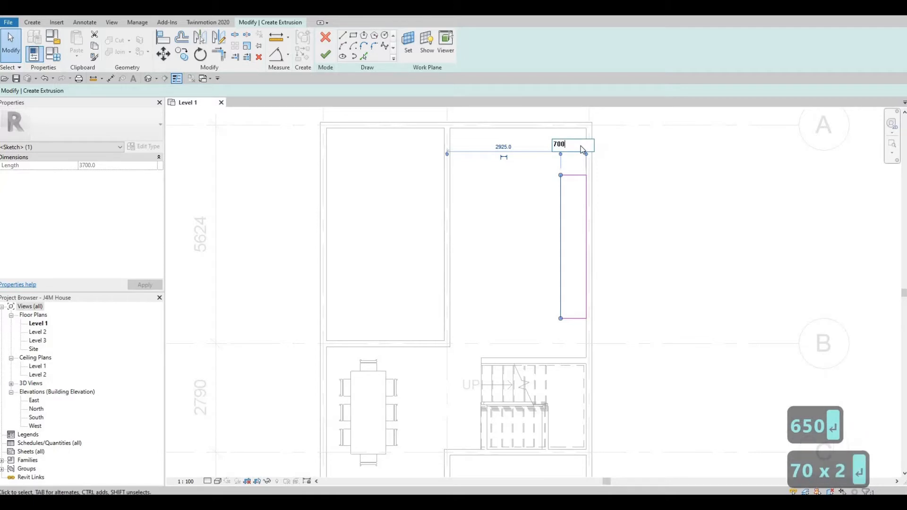
{"action": "key", "text": "Return"}
{"action": "key", "text": "Escape"}
{"action": "key", "text": "Escape"}
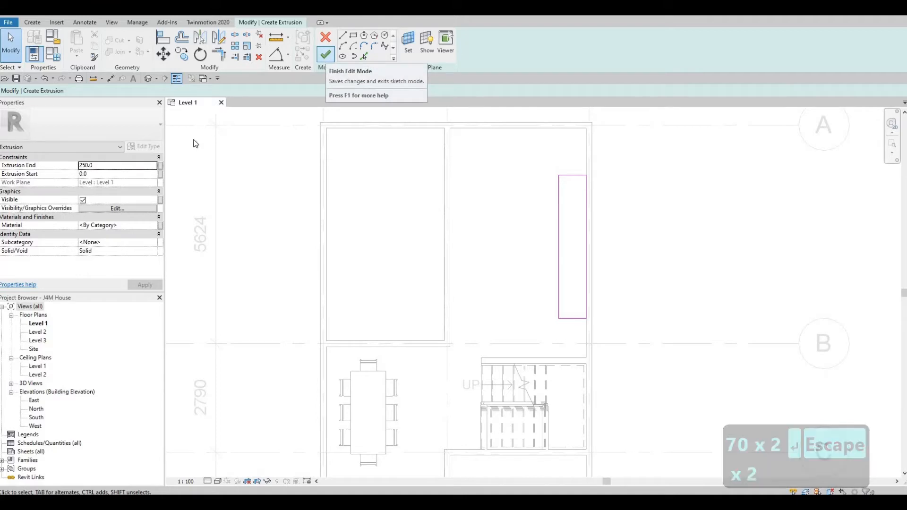
{"action": "left_click", "coordinate": [326, 56]}
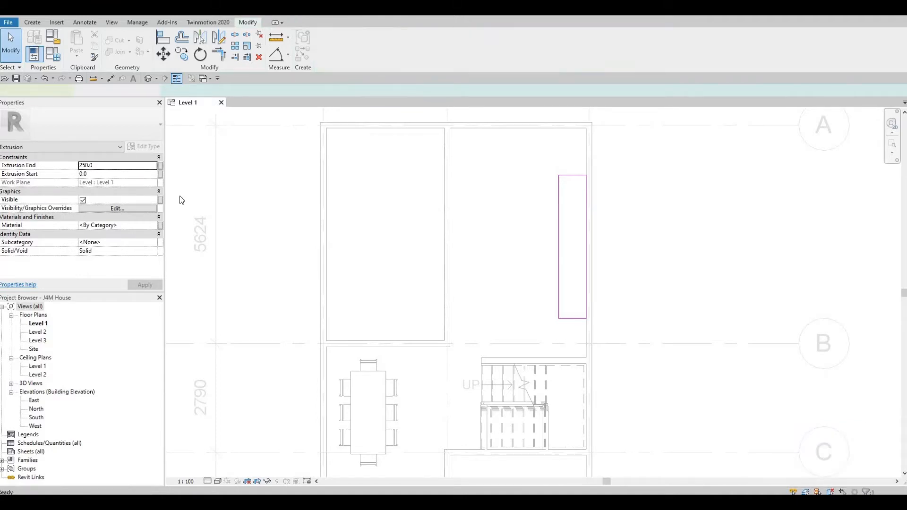
Add Ash from the Wood category of the AEC Materials library and assign it as the extrusion's material
{"action": "left_click", "coordinate": [153, 227]}
{"action": "left_click", "coordinate": [152, 228]}
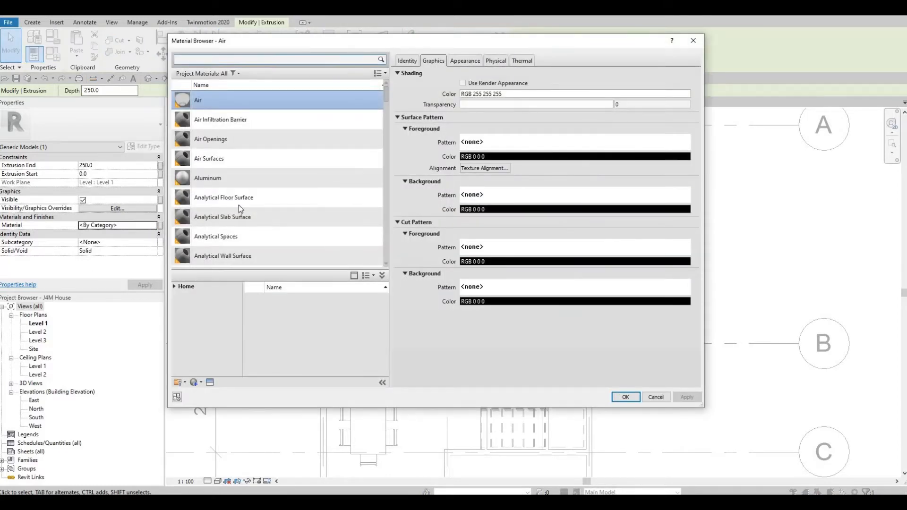
{"action": "scroll", "coordinate": [248, 181], "scroll_direction": "down", "scroll_amount": 2}
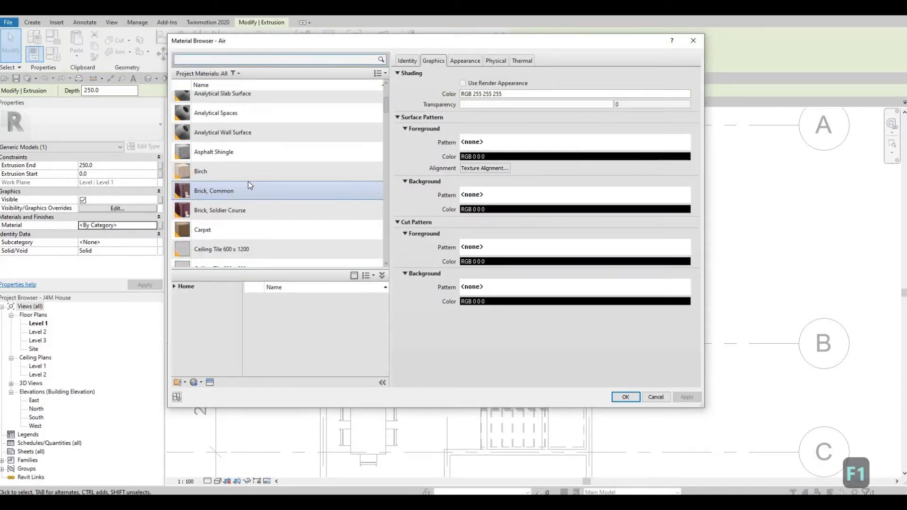
{"action": "scroll", "coordinate": [248, 182], "scroll_direction": "down", "scroll_amount": 3}
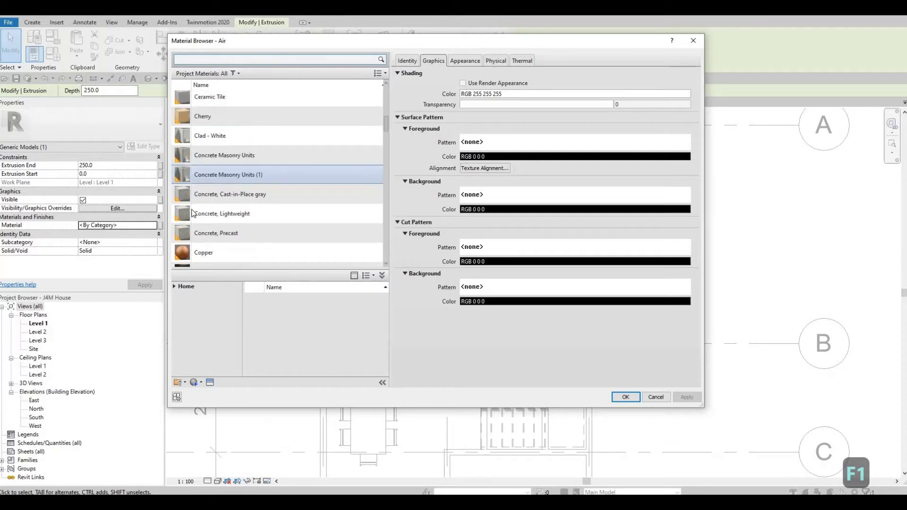
{"action": "scroll", "coordinate": [192, 217], "scroll_direction": "down", "scroll_amount": 4}
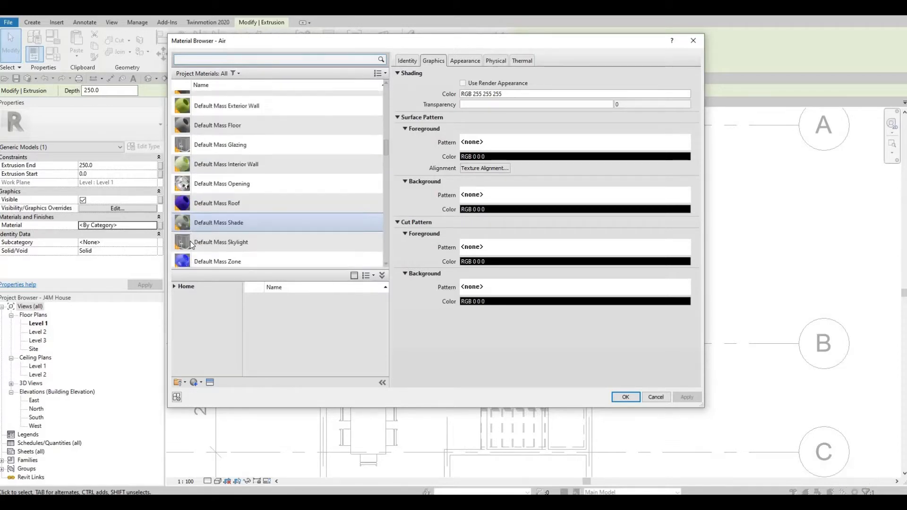
{"action": "scroll", "coordinate": [190, 241], "scroll_direction": "down", "scroll_amount": 6}
{"action": "left_click", "coordinate": [178, 287]}
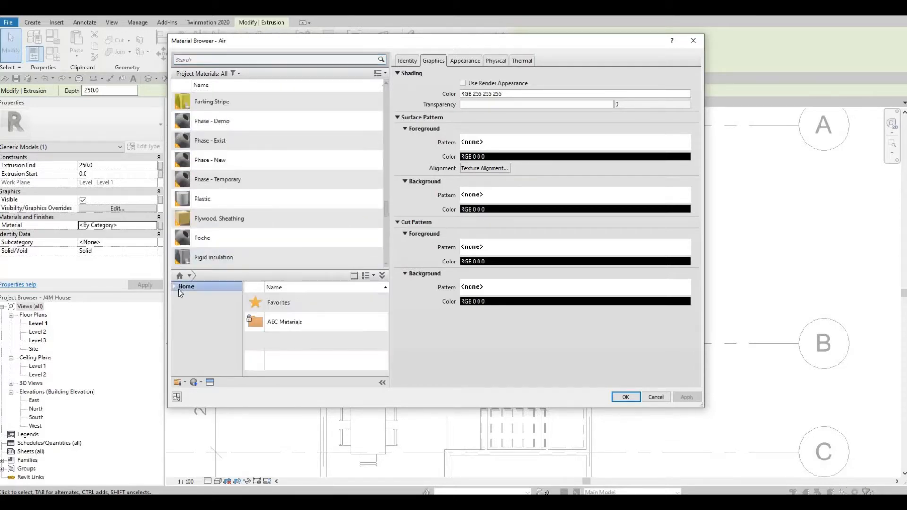
{"action": "left_click", "coordinate": [174, 287]}
{"action": "left_click", "coordinate": [178, 304]}
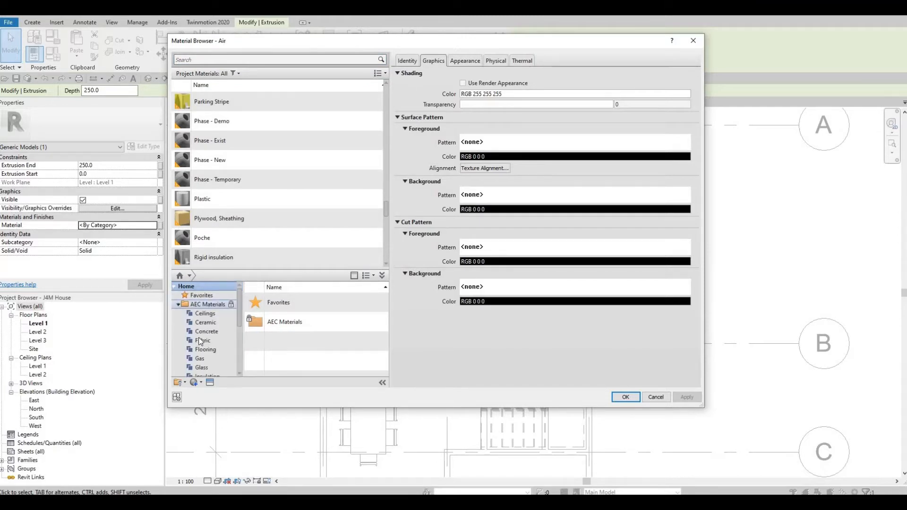
{"action": "scroll", "coordinate": [203, 340], "scroll_direction": "down", "scroll_amount": 4}
{"action": "left_click", "coordinate": [203, 367]}
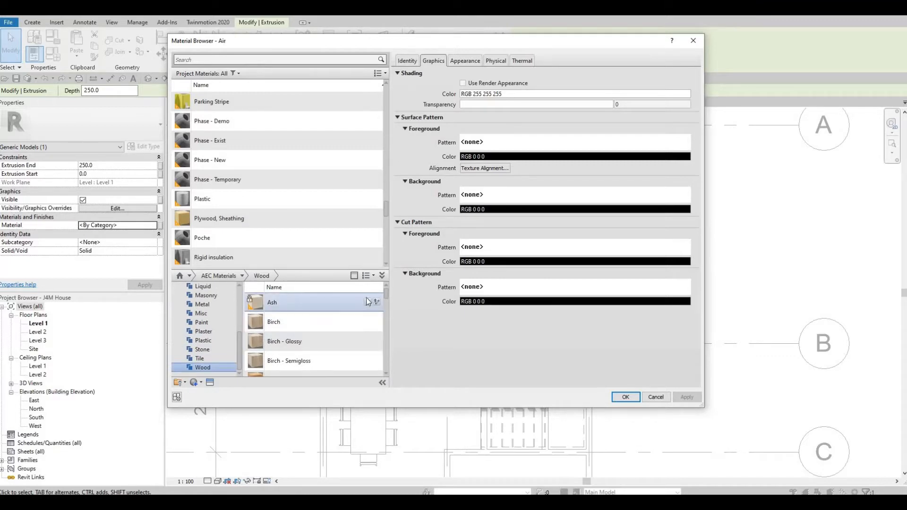
{"action": "left_click", "coordinate": [377, 301]}
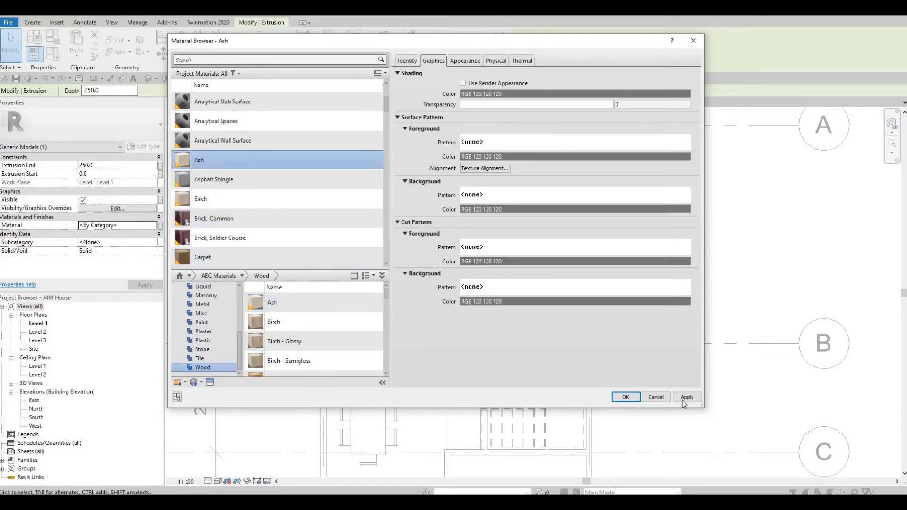
{"action": "left_click", "coordinate": [685, 397]}
{"action": "left_click", "coordinate": [632, 397]}
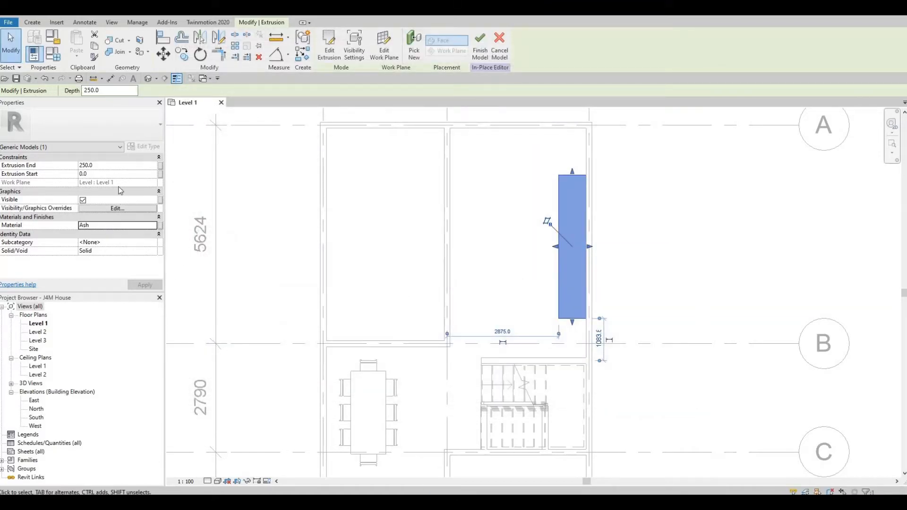
Set the extrusion's end to 900 mm and finish the in-place model
{"action": "left_click", "coordinate": [113, 164]}
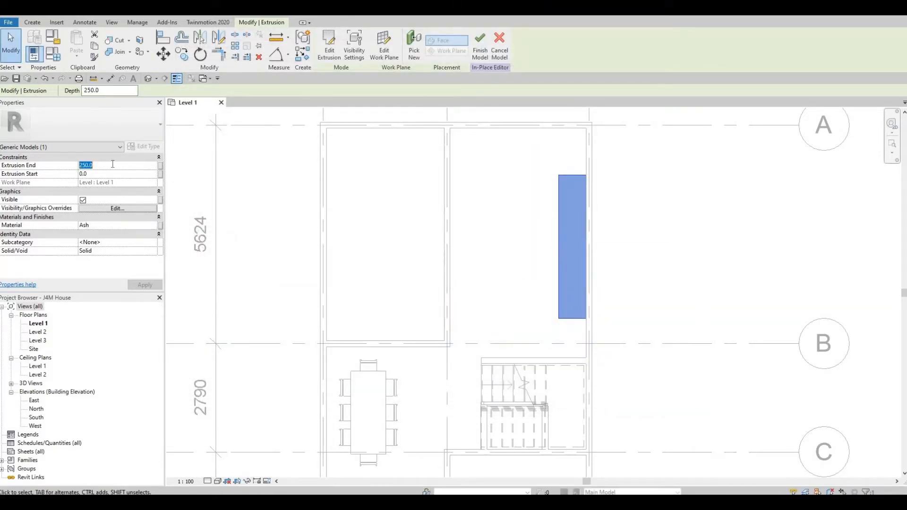
{"action": "type", "text": "900"}
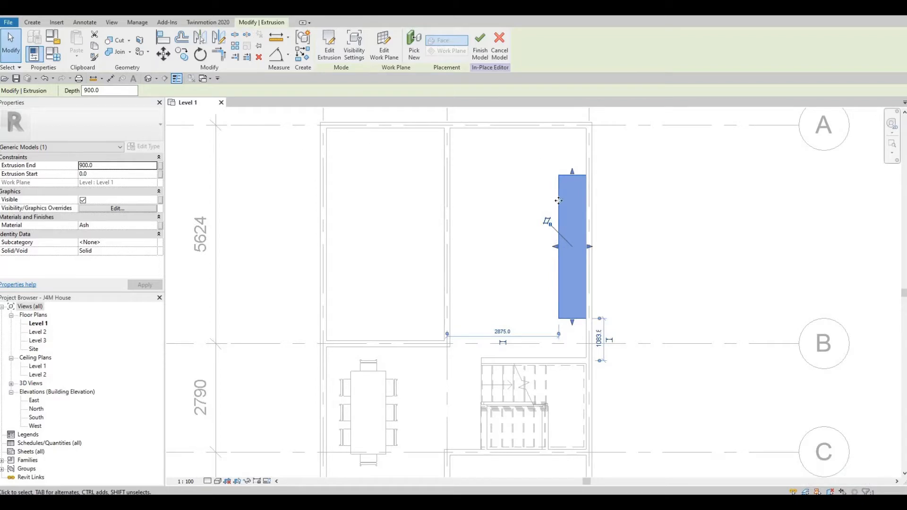
{"action": "left_click", "coordinate": [479, 50]}
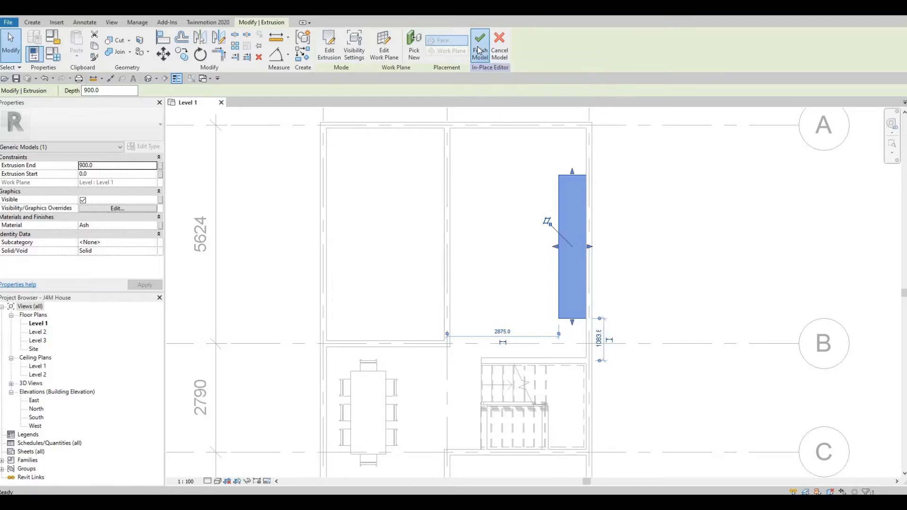
{"action": "key", "text": "Escape"}
{"action": "key", "text": "Escape"}
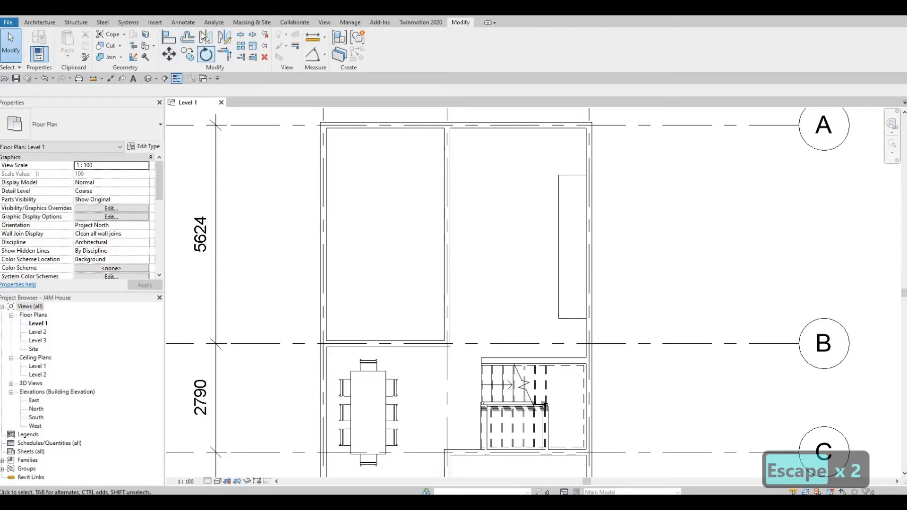
Load the M_Refrigerator-French_Door-with_Ice_and_Water_Dispenser family from the library's Specialty Equipment, Domestic, Mid-Range folder
{"action": "left_click", "coordinate": [154, 23]}
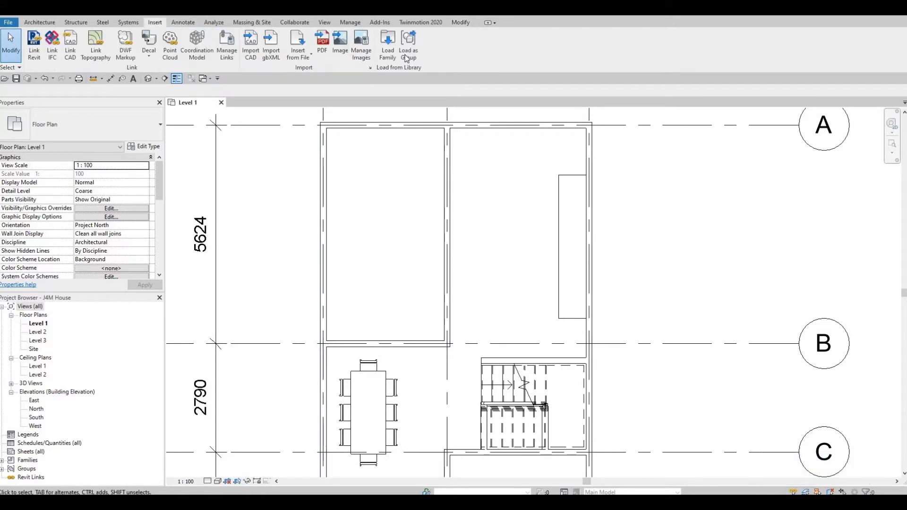
{"action": "left_click", "coordinate": [388, 53]}
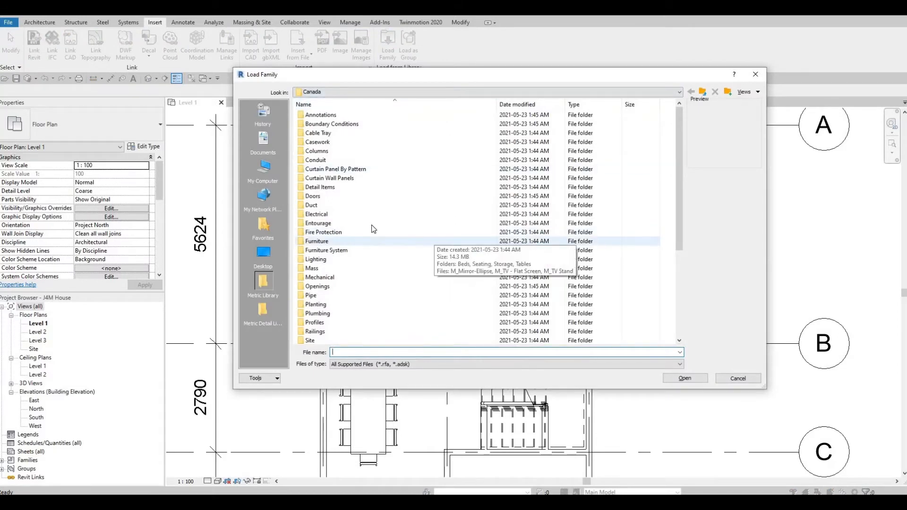
{"action": "scroll", "coordinate": [348, 262], "scroll_direction": "down", "scroll_amount": 1}
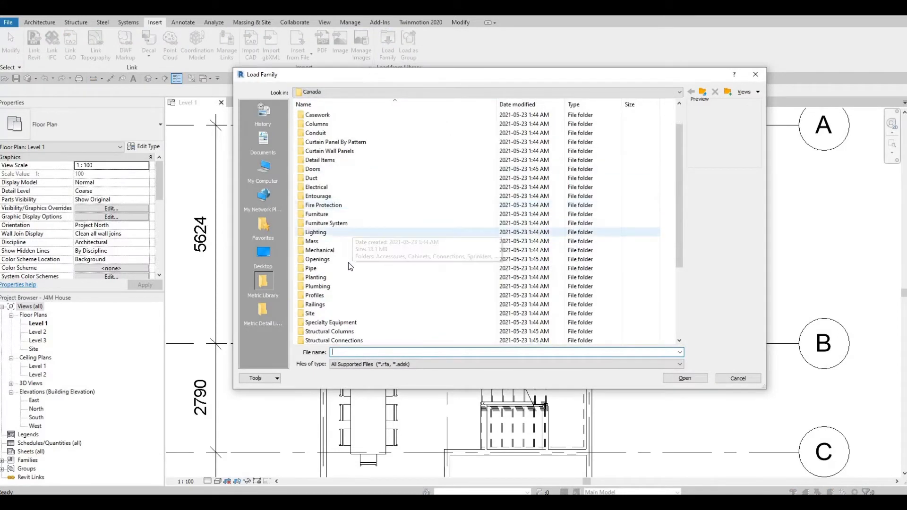
{"action": "scroll", "coordinate": [348, 294], "scroll_direction": "down", "scroll_amount": 1}
{"action": "double_click", "coordinate": [349, 296]}
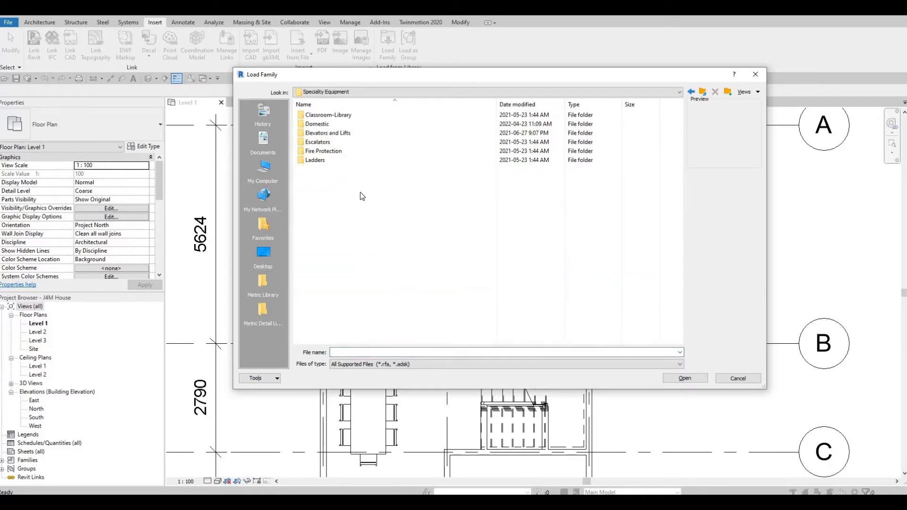
{"action": "left_click", "coordinate": [328, 127]}
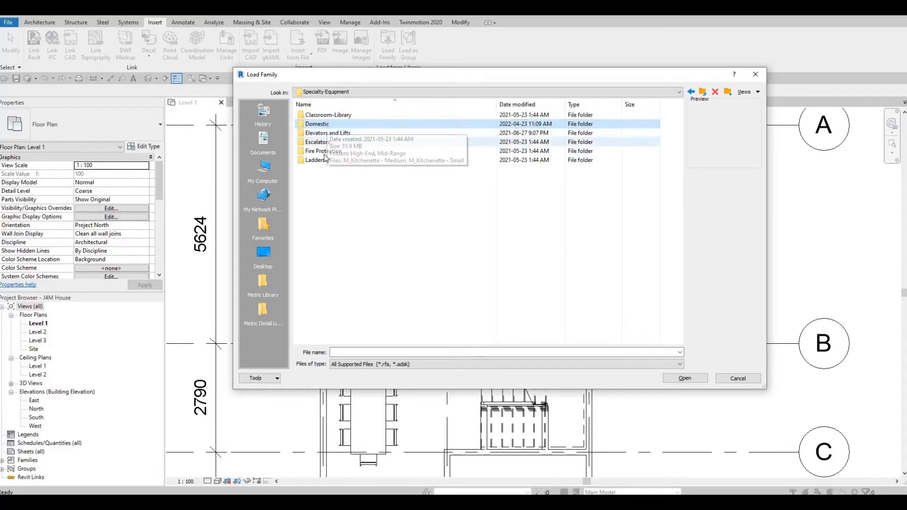
{"action": "double_click", "coordinate": [325, 126]}
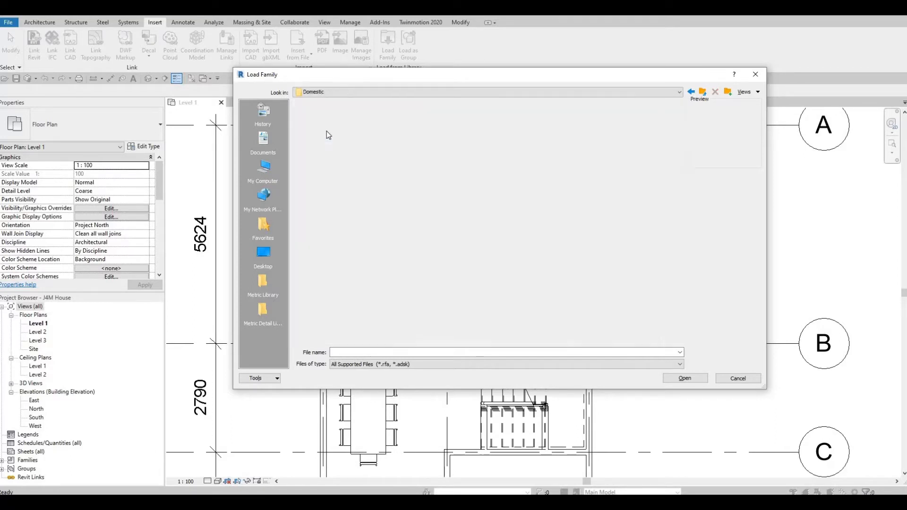
{"action": "key", "text": "Return"}
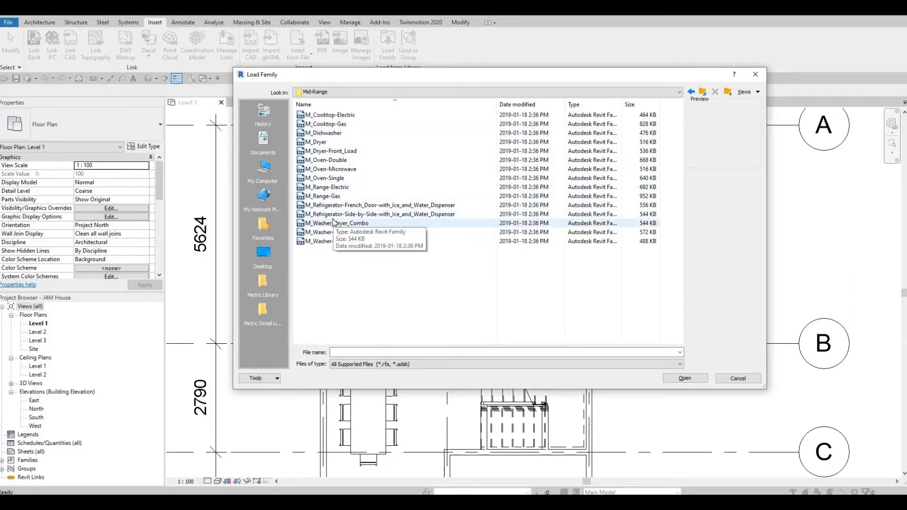
{"action": "left_click", "coordinate": [343, 206]}
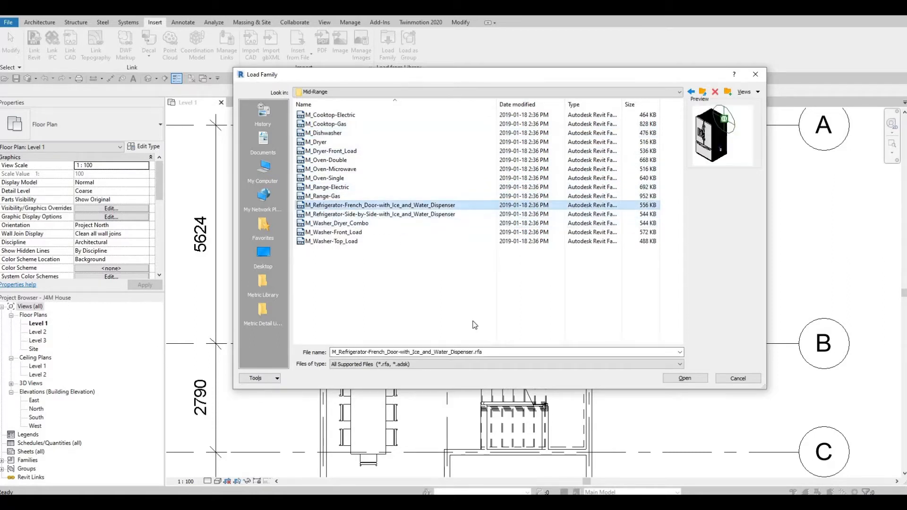
{"action": "left_click", "coordinate": [684, 379]}
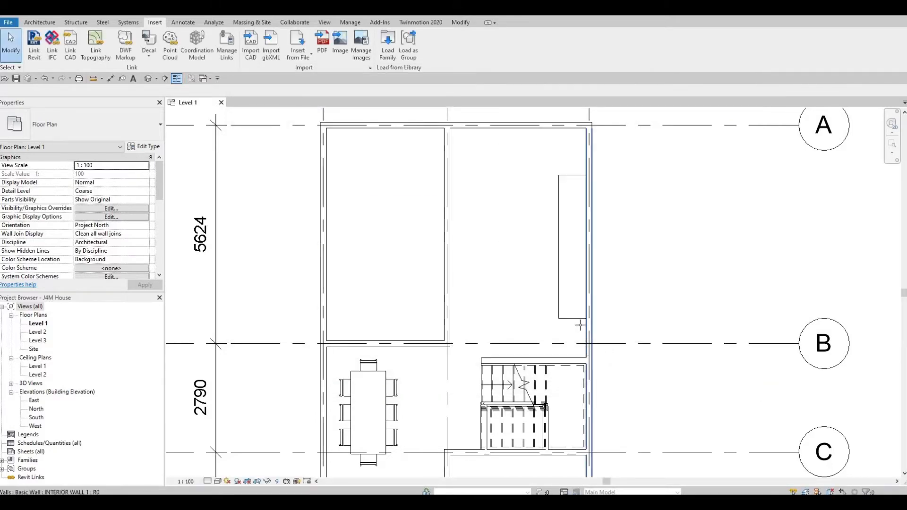
Place the 900mm refrigerator, rotated to face into the room, against the right wall just above the stair wall
{"action": "key", "text": "c"}
{"action": "key", "text": "m"}
{"action": "scroll", "coordinate": [581, 325], "scroll_direction": "up", "scroll_amount": 2}
{"action": "key", "text": "c"}
{"action": "key", "text": "m"}
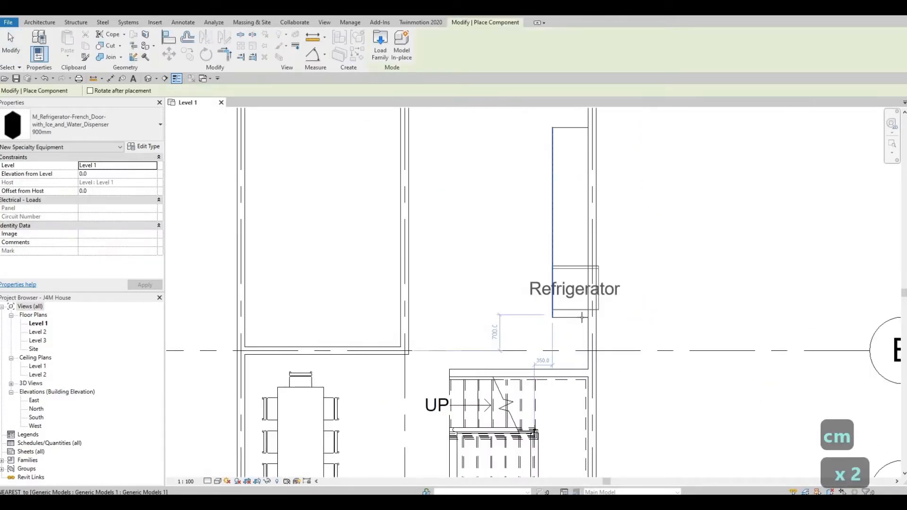
{"action": "key", "text": "space"}
{"action": "scroll", "coordinate": [582, 316], "scroll_direction": "up", "scroll_amount": 2}
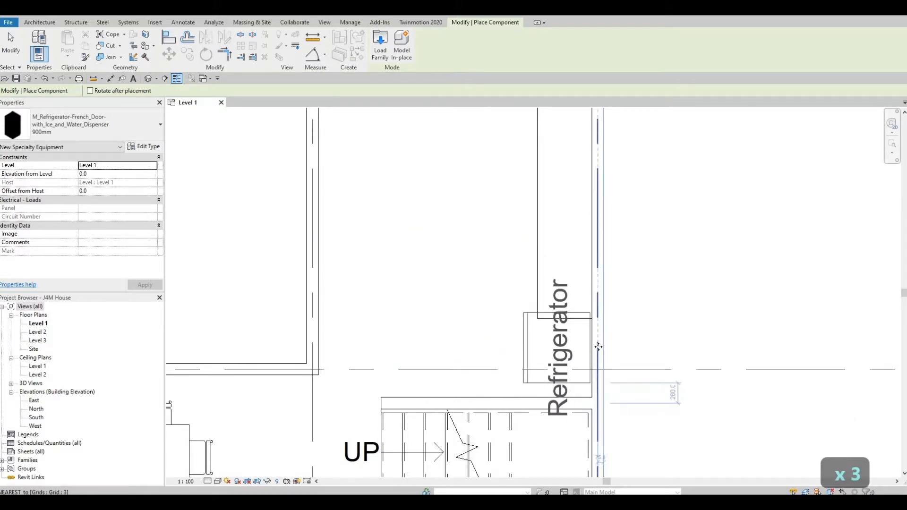
{"action": "left_click", "coordinate": [597, 346]}
{"action": "key", "text": "Escape"}
{"action": "key", "text": "Escape"}
{"action": "key", "text": "Escape"}
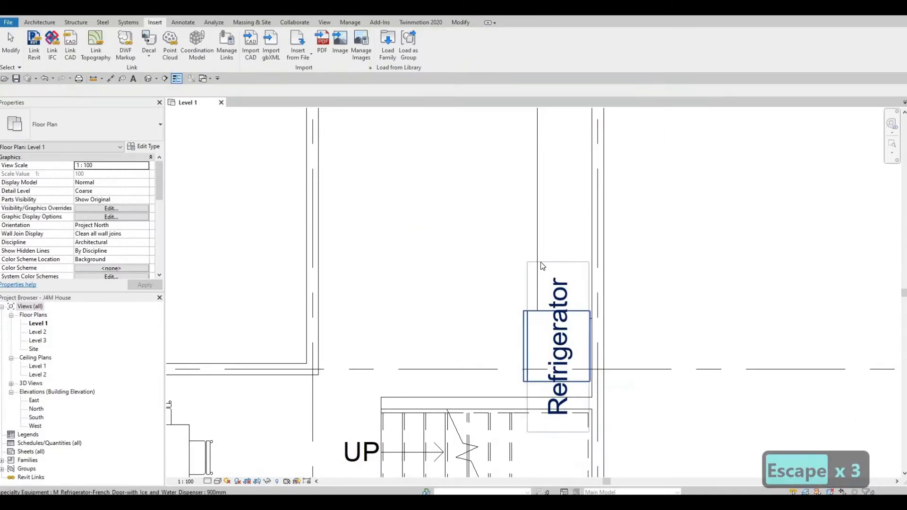
Shorten the extrusion's lower end to clear the refrigerator, and align the refrigerator's back with the right wall's inner face
{"action": "left_click", "coordinate": [566, 322]}
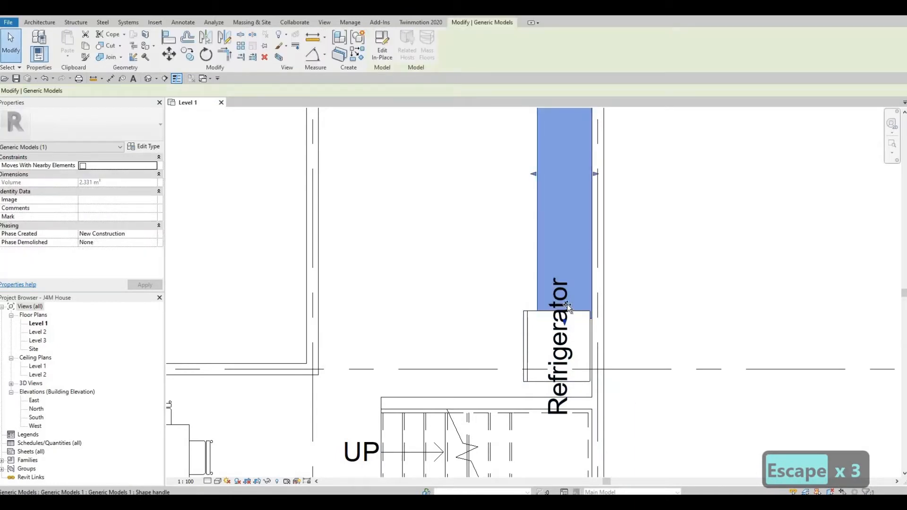
{"action": "key", "text": "Escape"}
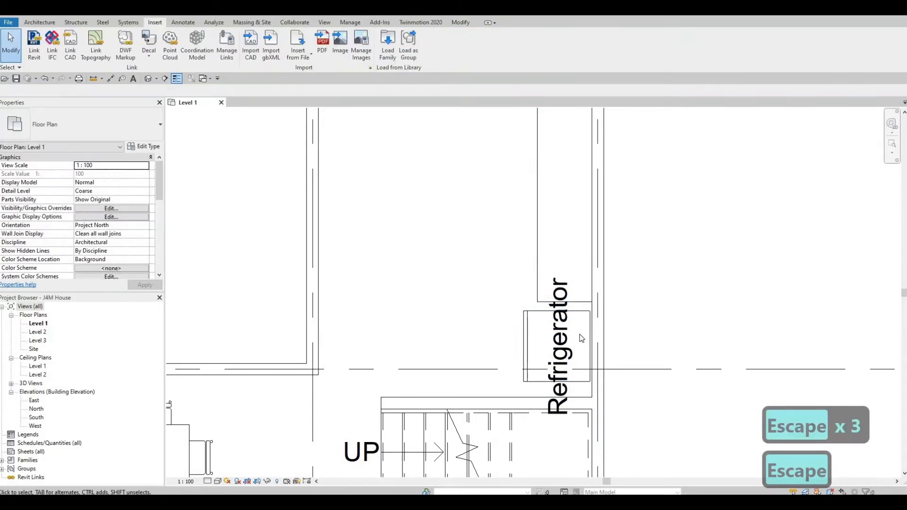
{"action": "key", "text": "a"}
{"action": "key", "text": "l"}
{"action": "scroll", "coordinate": [600, 321], "scroll_direction": "up", "scroll_amount": 3}
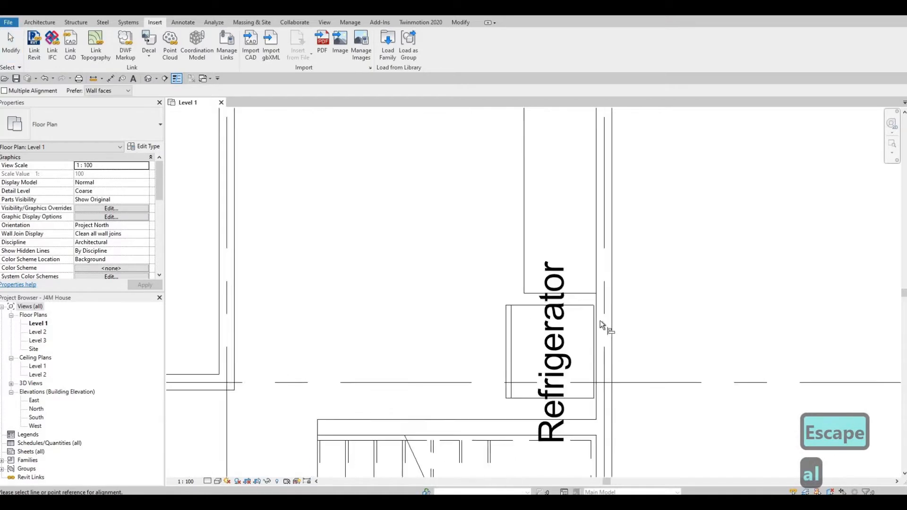
{"action": "left_click", "coordinate": [598, 323]}
{"action": "left_click", "coordinate": [594, 331]}
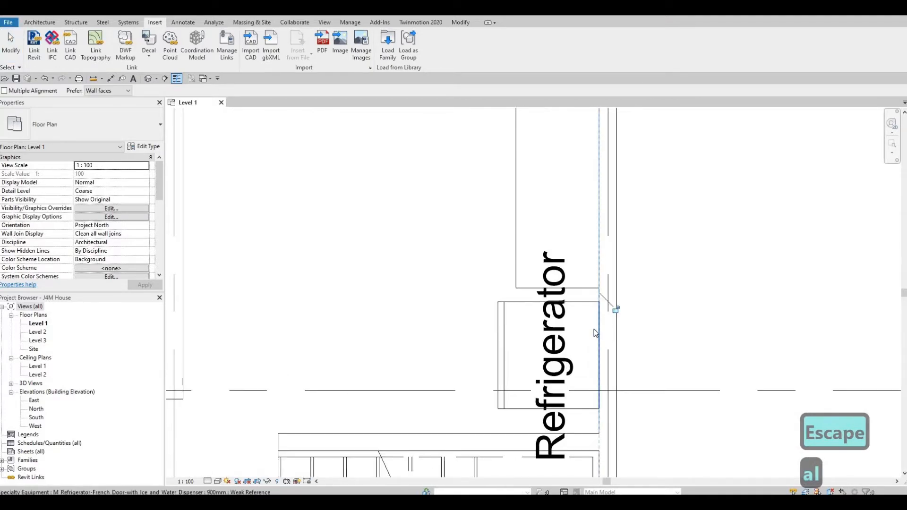
{"action": "key", "text": "Escape"}
{"action": "key", "text": "Escape"}
{"action": "scroll", "coordinate": [595, 311], "scroll_direction": "down", "scroll_amount": 1}
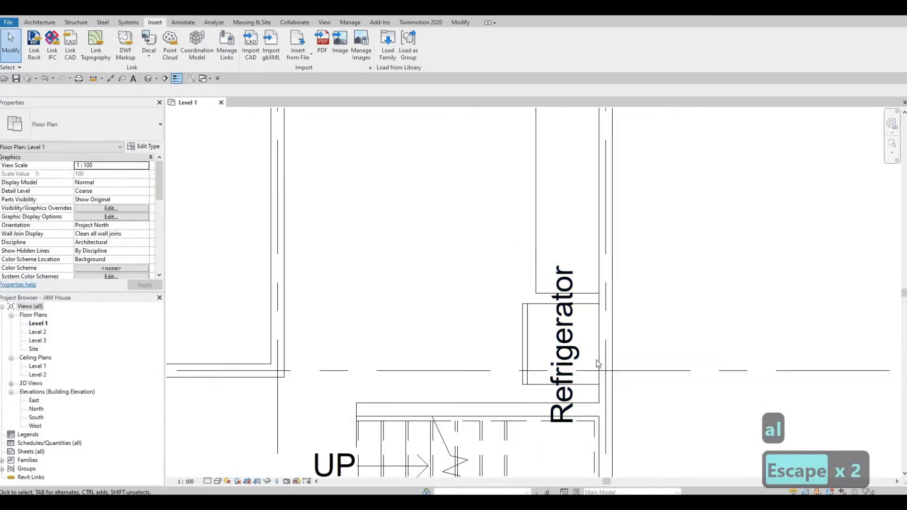
{"action": "key", "text": "Escape"}
Nudge the refrigerator down along the right wall to about 240 mm from the stair wall's centerline
{"action": "left_click", "coordinate": [589, 385]}
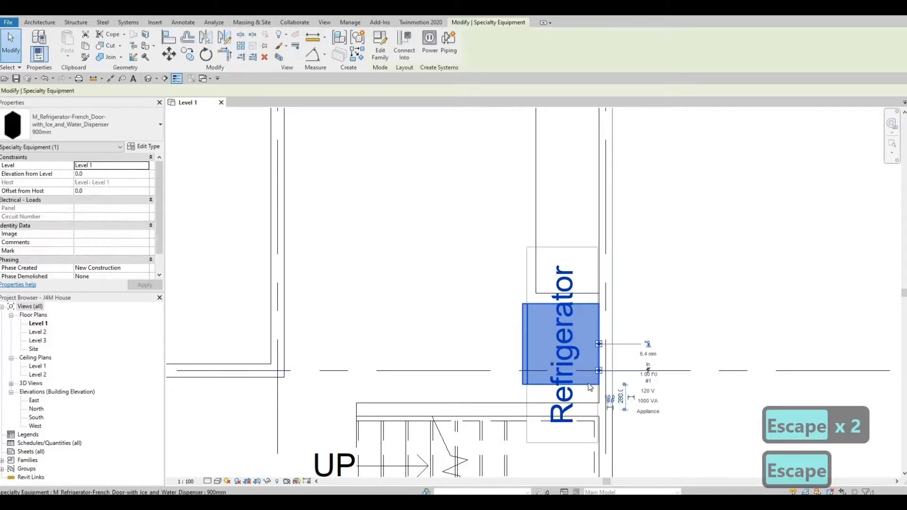
{"action": "key", "text": "Down"}
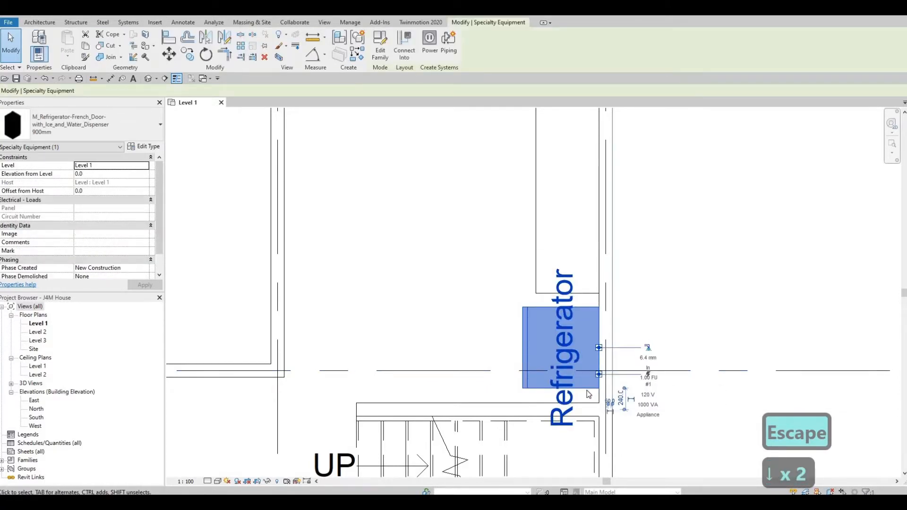
{"action": "key", "text": "Escape"}
{"action": "key", "text": "Escape"}
Turn off Show Label in the refrigerator's 900mm type properties
{"action": "left_click", "coordinate": [587, 390]}
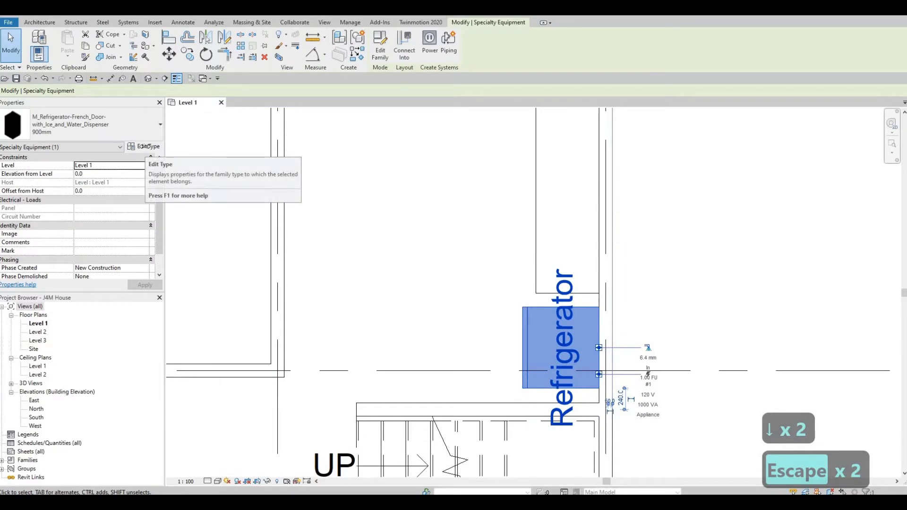
{"action": "left_click", "coordinate": [145, 148]}
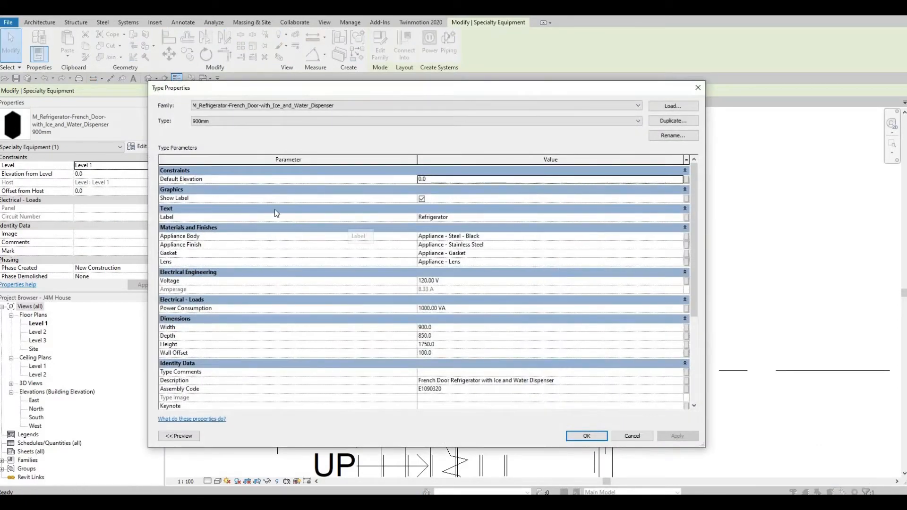
{"action": "left_click", "coordinate": [421, 199]}
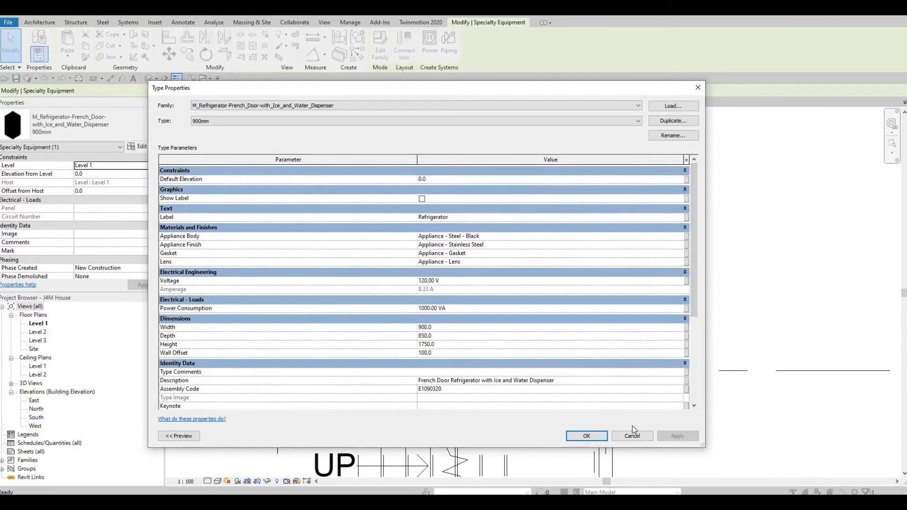
{"action": "left_click", "coordinate": [673, 438]}
{"action": "left_click", "coordinate": [590, 435]}
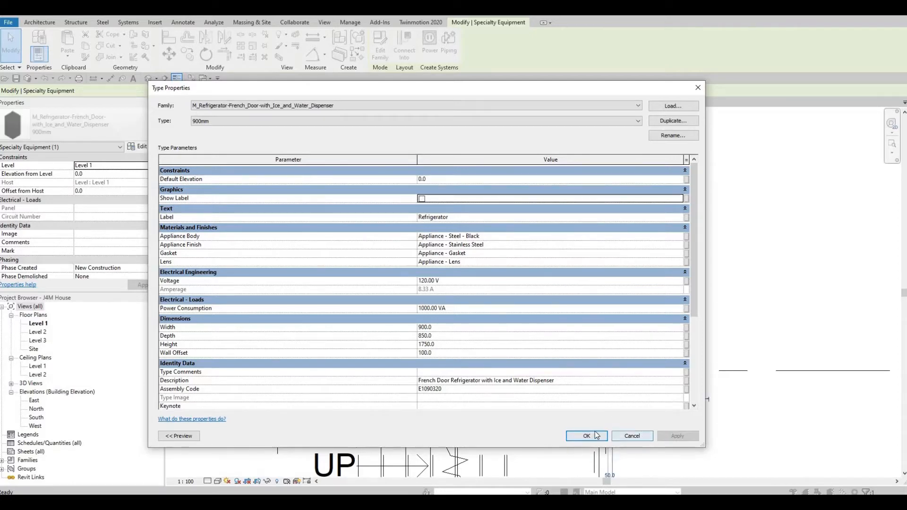
{"action": "key", "text": "Escape"}
{"action": "key", "text": "Escape"}
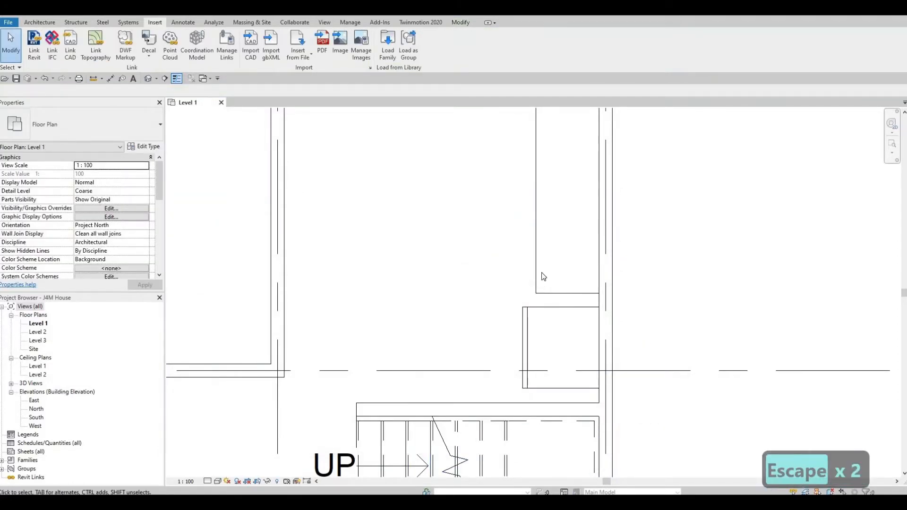
Shorten the extrusion's lower end further, leaving a gap about as wide as the refrigerator between the two
{"action": "scroll", "coordinate": [542, 279], "scroll_direction": "down", "scroll_amount": 3}
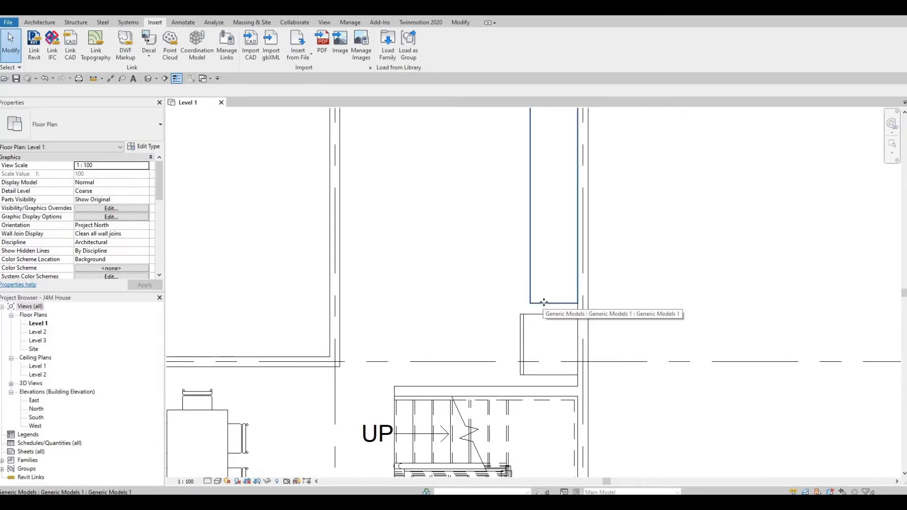
{"action": "left_click", "coordinate": [543, 302]}
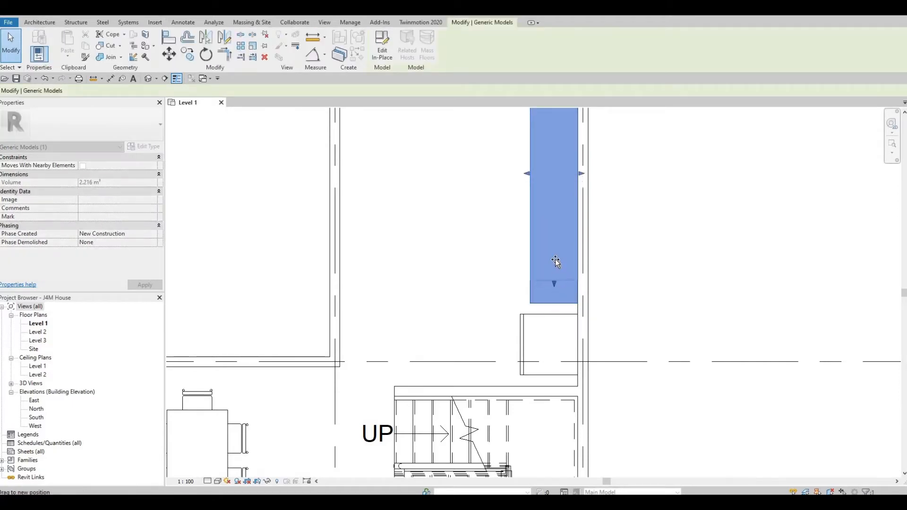
{"action": "left_click_drag", "start_coordinate": [555, 259], "coordinate": [546, 254]}
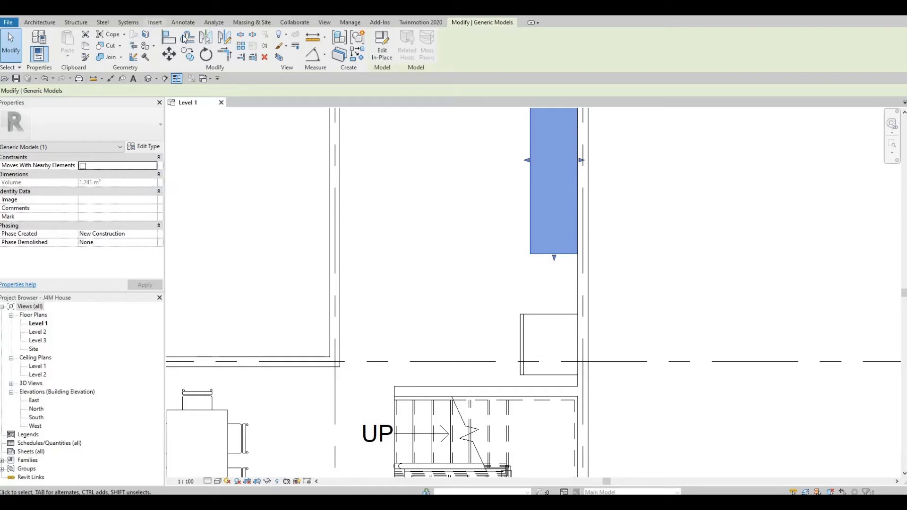
Compare the oven and cooktop families in the Mid-Range folder and load the M_Oven-Double family
{"action": "left_click", "coordinate": [154, 23]}
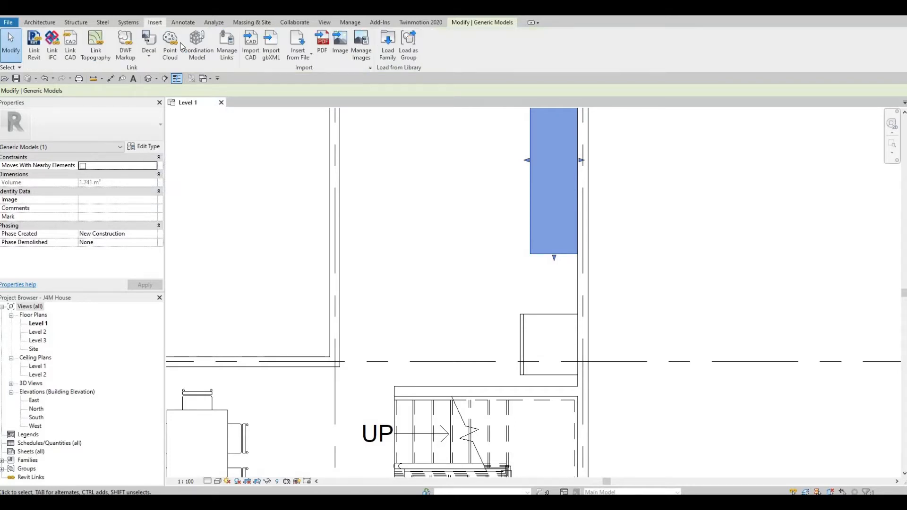
{"action": "left_click", "coordinate": [388, 53]}
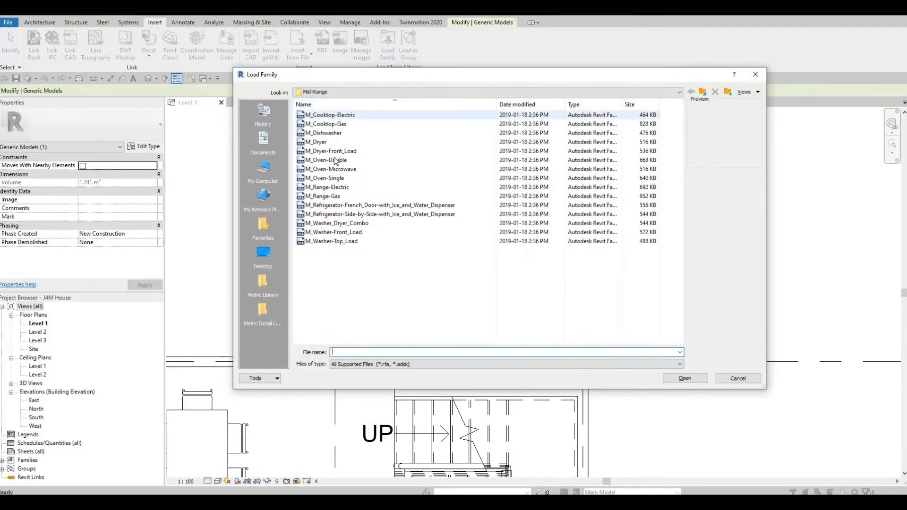
{"action": "left_click", "coordinate": [331, 169]}
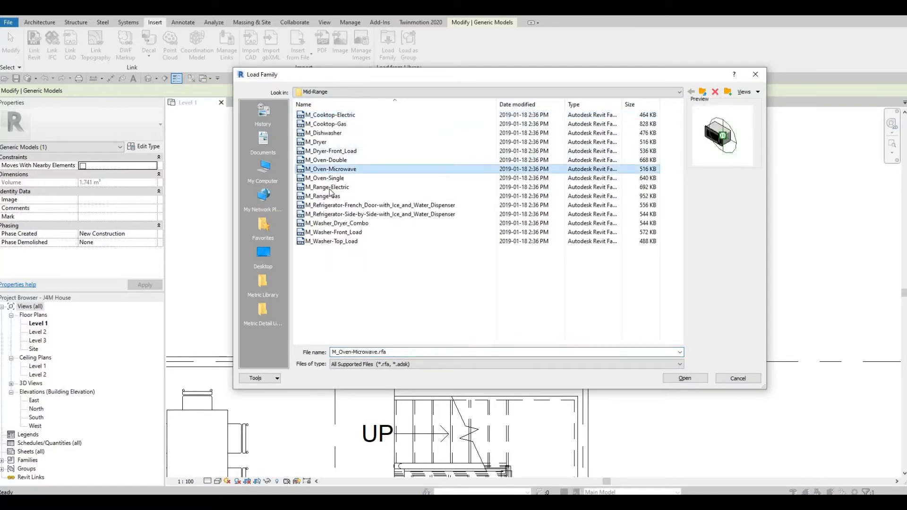
{"action": "left_click", "coordinate": [325, 178]}
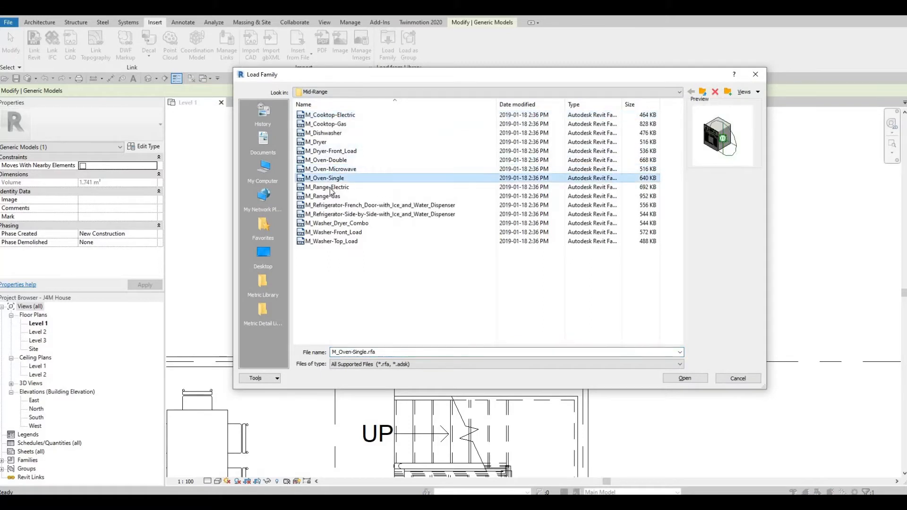
{"action": "left_click", "coordinate": [323, 116]}
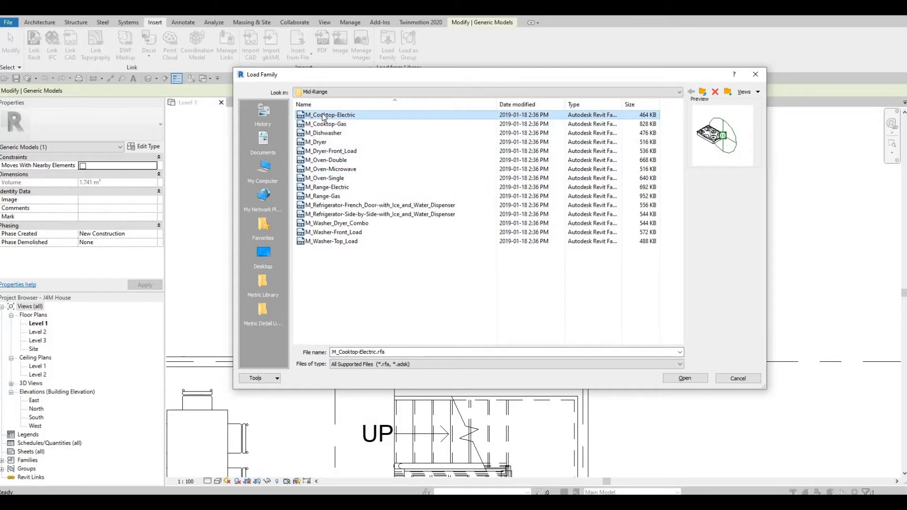
{"action": "key", "text": "Down"}
{"action": "key", "text": "Down"}
{"action": "key", "text": "Down"}
{"action": "key", "text": "Down"}
{"action": "key", "text": "Down"}
{"action": "key", "text": "Down"}
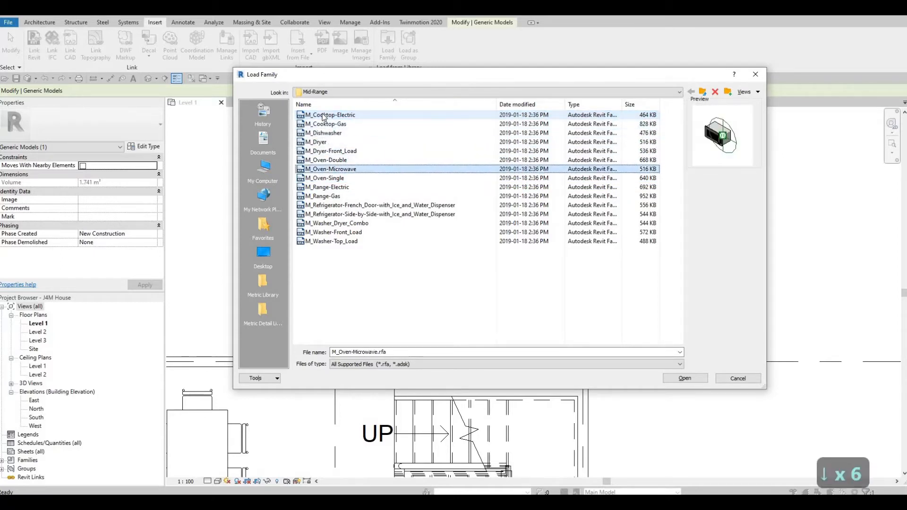
{"action": "key", "text": "Up"}
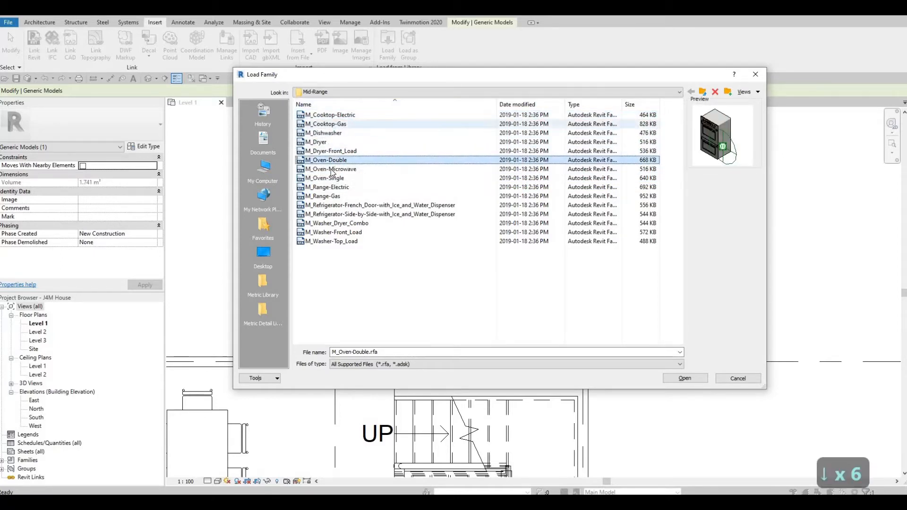
{"action": "left_click", "coordinate": [681, 377]}
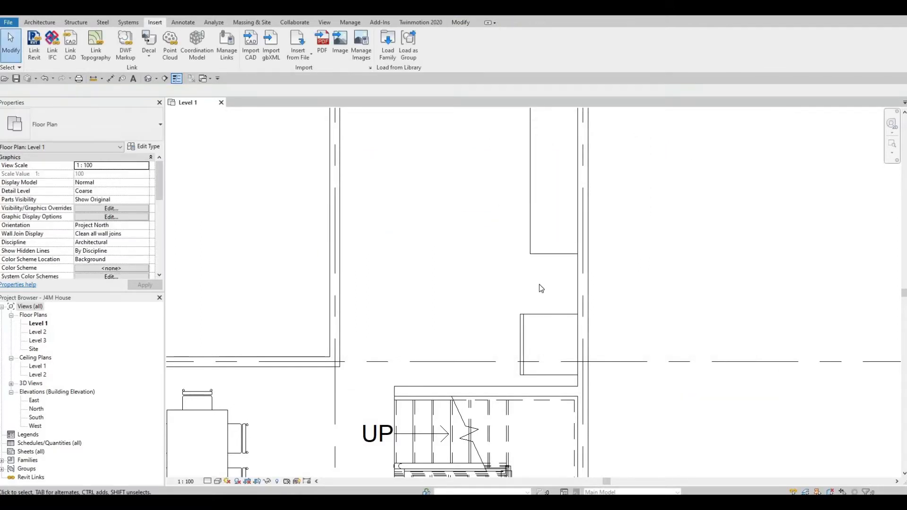
Place a 750mm M_Oven-Double between the counter and the refrigerator, rotated so its front faces away from the right wall
{"action": "key", "text": "space"}
{"action": "key", "text": "space"}
{"action": "key", "text": "space"}
{"action": "key", "text": "space"}
{"action": "key", "text": "space"}
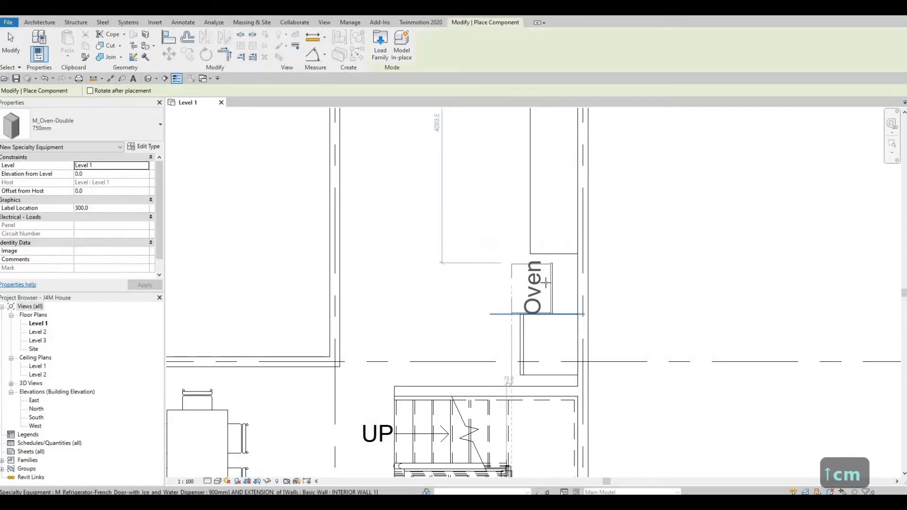
{"action": "key", "text": "space"}
{"action": "key", "text": "space"}
{"action": "key", "text": "space"}
{"action": "key", "text": "space"}
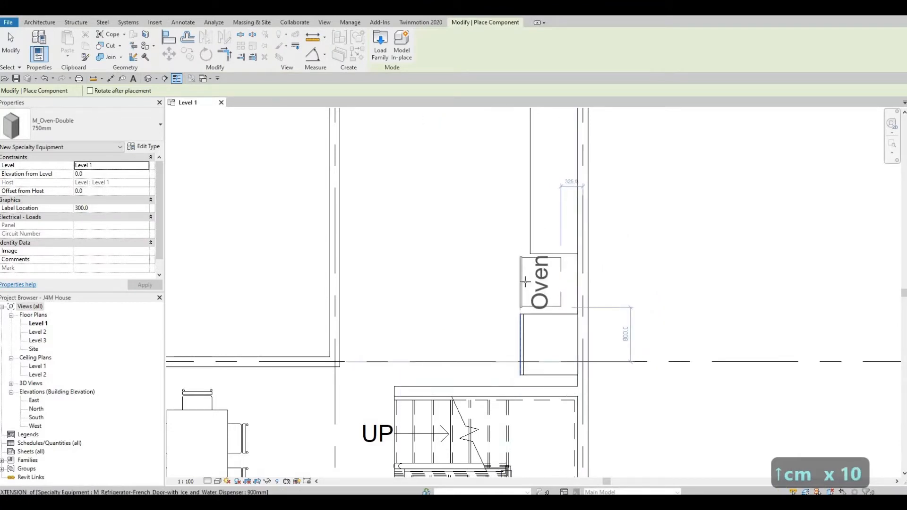
{"action": "left_click", "coordinate": [544, 305]}
{"action": "key", "text": "Escape"}
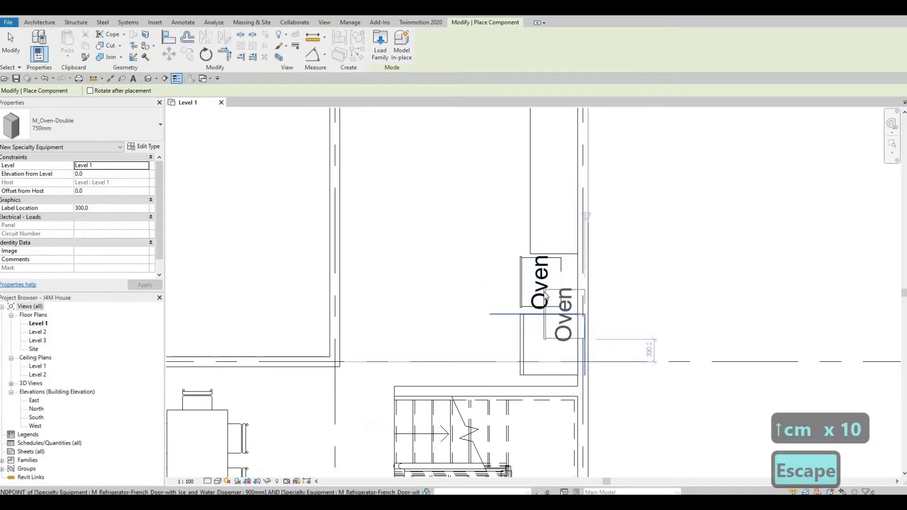
{"action": "key", "text": "Escape"}
{"action": "key", "text": "Escape"}
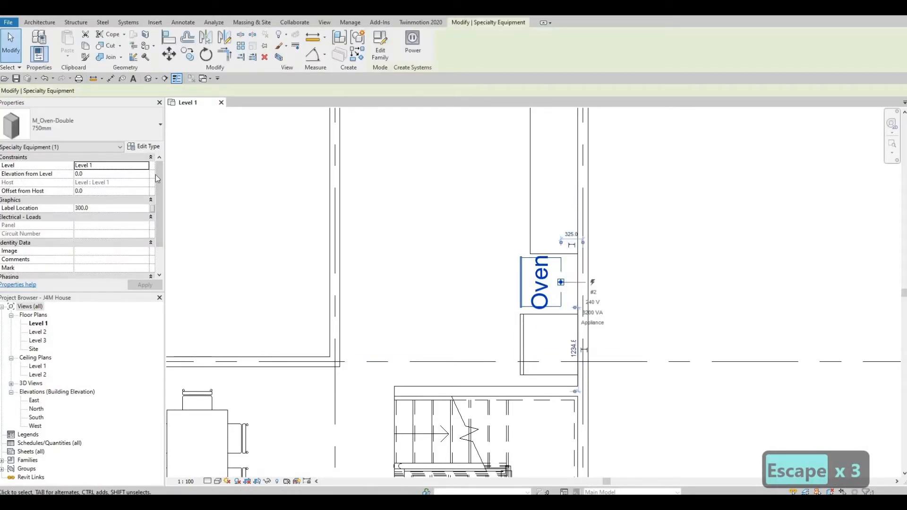
Turn off Show Label in the double oven's 750mm type properties
{"action": "left_click", "coordinate": [151, 146]}
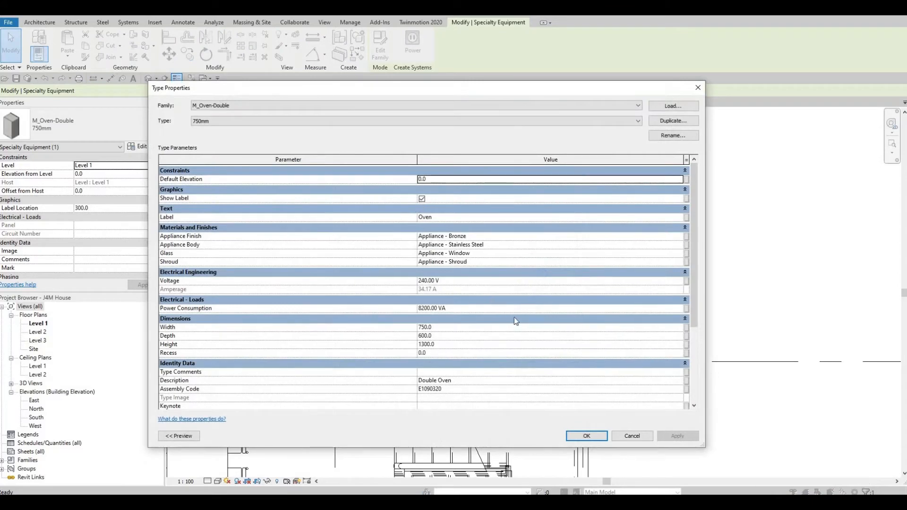
{"action": "left_click", "coordinate": [422, 199]}
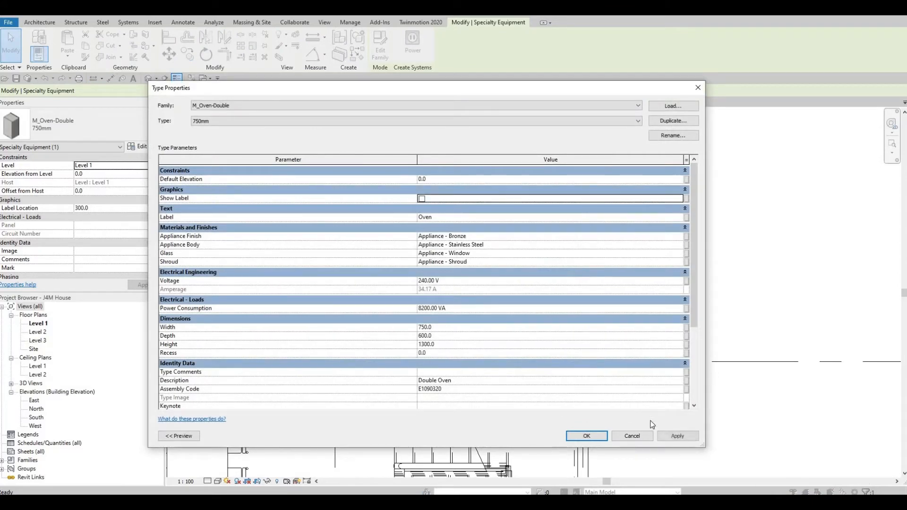
{"action": "left_click", "coordinate": [586, 435]}
{"action": "scroll", "coordinate": [522, 308], "scroll_direction": "up", "scroll_amount": 4}
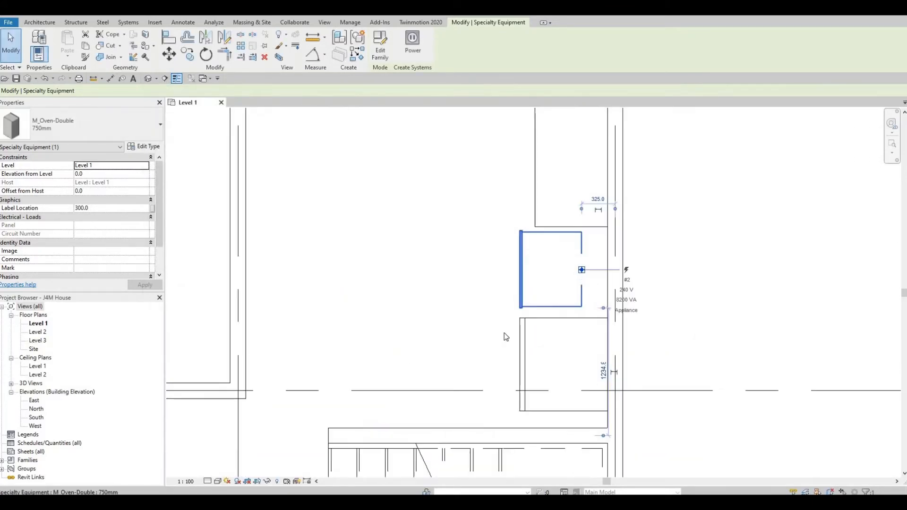
{"action": "key", "text": "Escape"}
{"action": "key", "text": "Escape"}
{"action": "key", "text": "a"}
{"action": "key", "text": "l"}
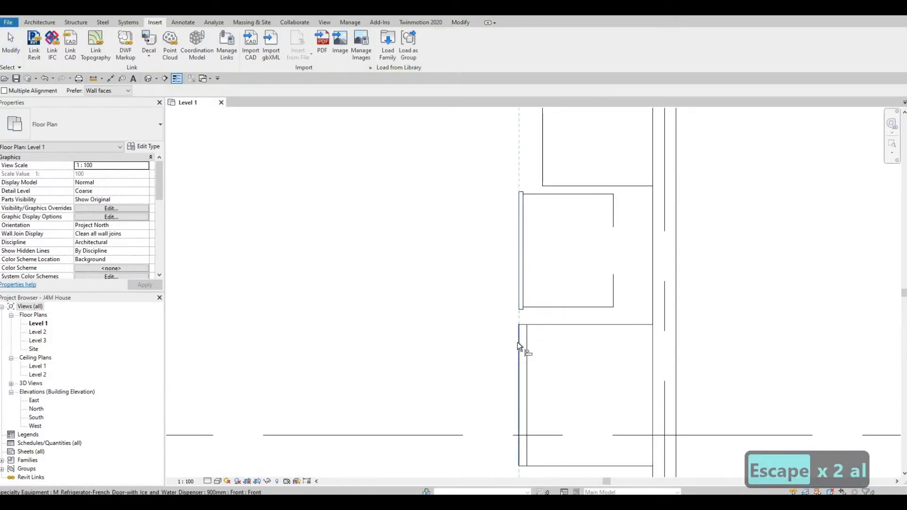
{"action": "key", "text": "Escape"}
{"action": "key", "text": "Escape"}
{"action": "scroll", "coordinate": [531, 354], "scroll_direction": "down", "scroll_amount": 2}
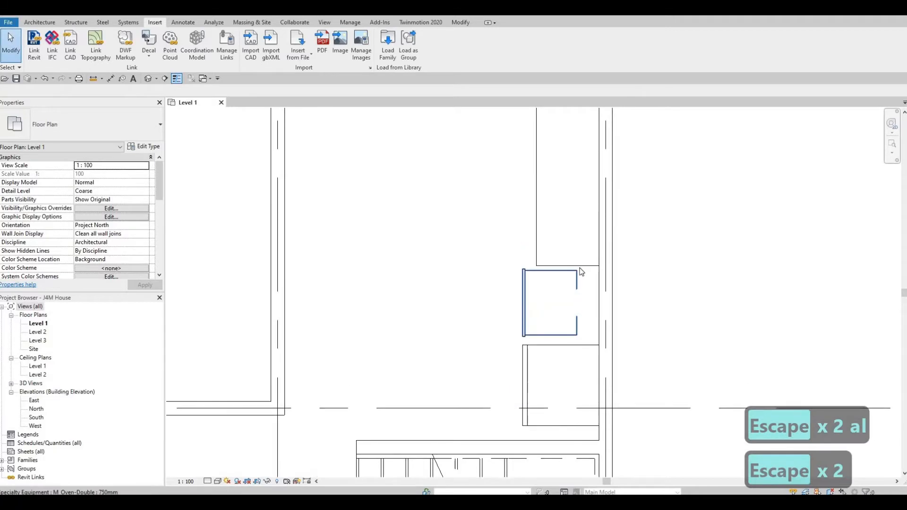
Shorten the counter's lower end a little more to widen the gap between it and the oven
{"action": "left_click", "coordinate": [580, 267]}
{"action": "left_click", "coordinate": [568, 259]}
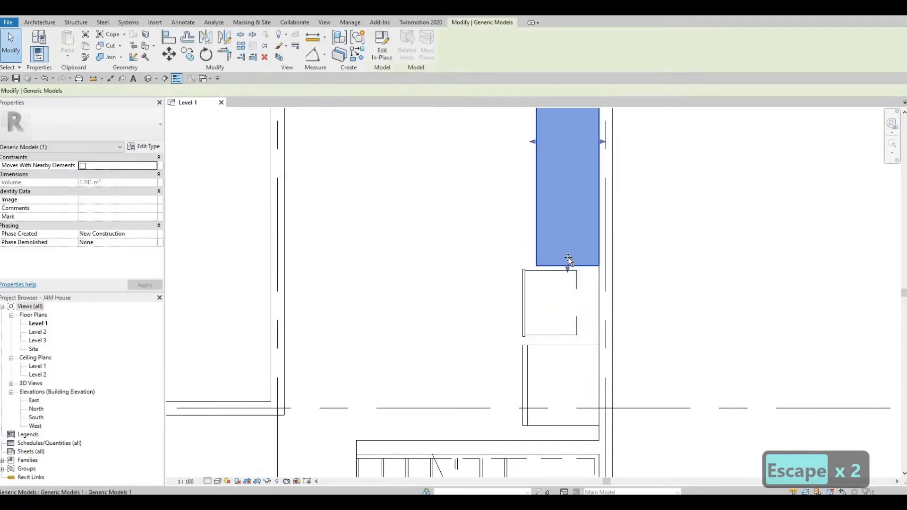
{"action": "left_click_drag", "start_coordinate": [567, 268], "coordinate": [567, 255]}
{"action": "scroll", "coordinate": [523, 312], "scroll_direction": "down", "scroll_amount": 3}
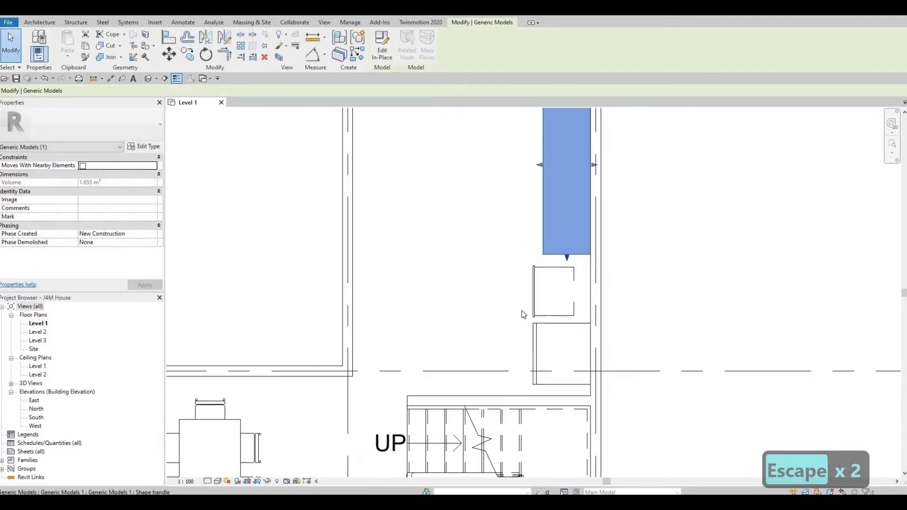
Extend the counter's upper end to the inner face of the wall along grid A
{"action": "middle_click_drag", "start_coordinate": [556, 158], "coordinate": [556, 218]}
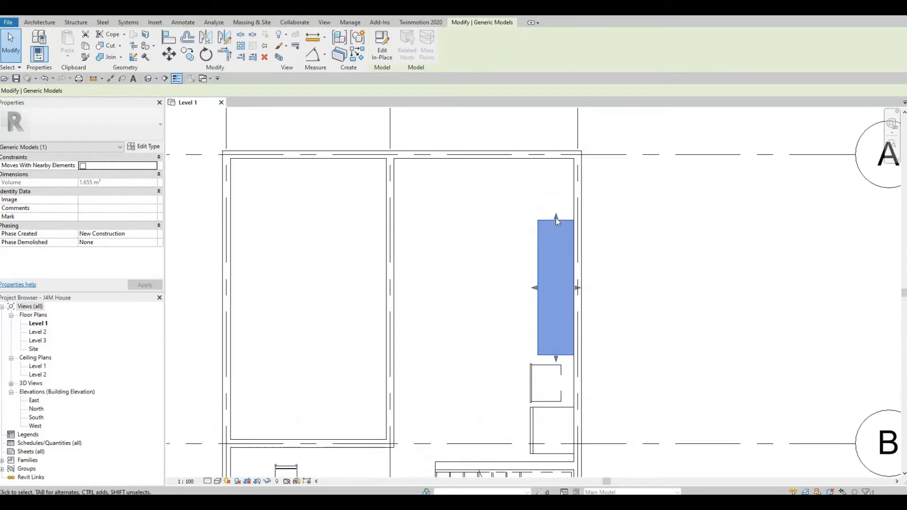
{"action": "left_click_drag", "start_coordinate": [555, 219], "coordinate": [556, 197]}
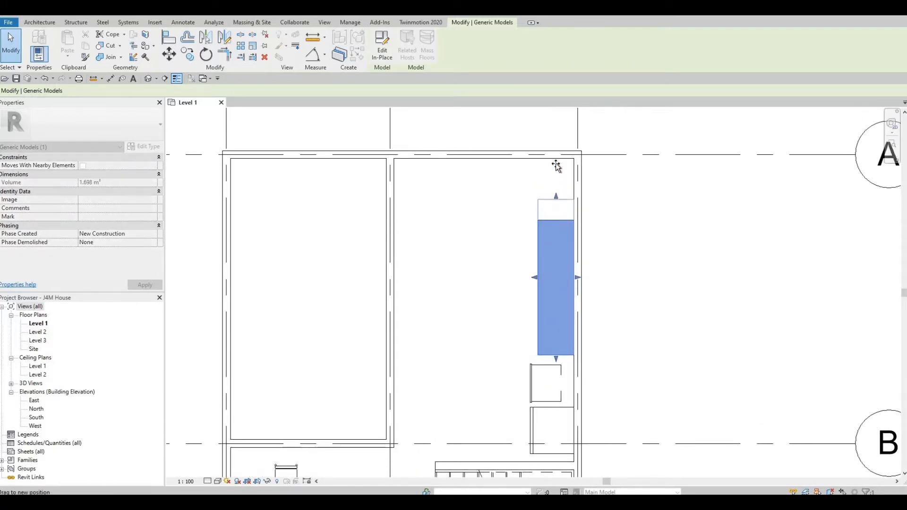
{"action": "left_click_drag", "start_coordinate": [555, 161], "coordinate": [555, 159]}
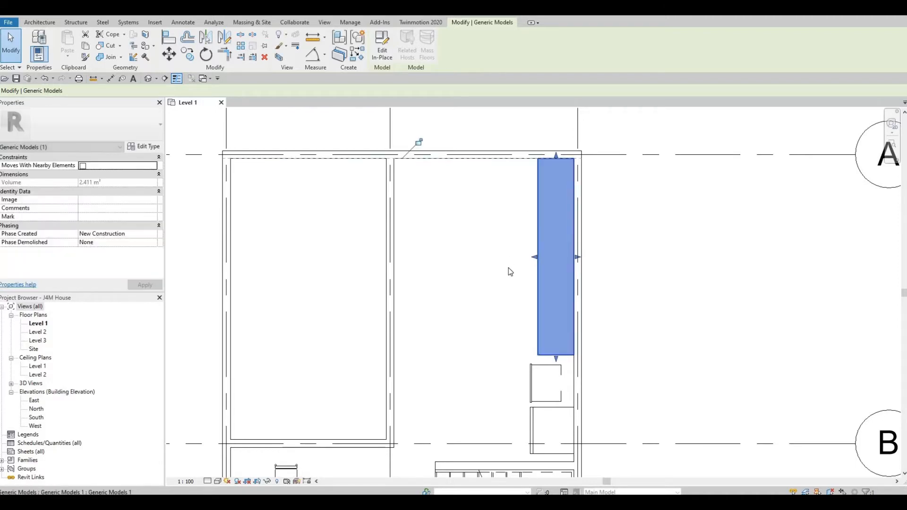
{"action": "key", "text": "Escape"}
{"action": "key", "text": "Escape"}
Draw a vertical building section from the stairs up through the kitchen, parallel to the counter
{"action": "middle_click_drag", "start_coordinate": [528, 350], "coordinate": [573, 269]}
{"action": "middle_click_drag", "start_coordinate": [588, 329], "coordinate": [584, 279]}
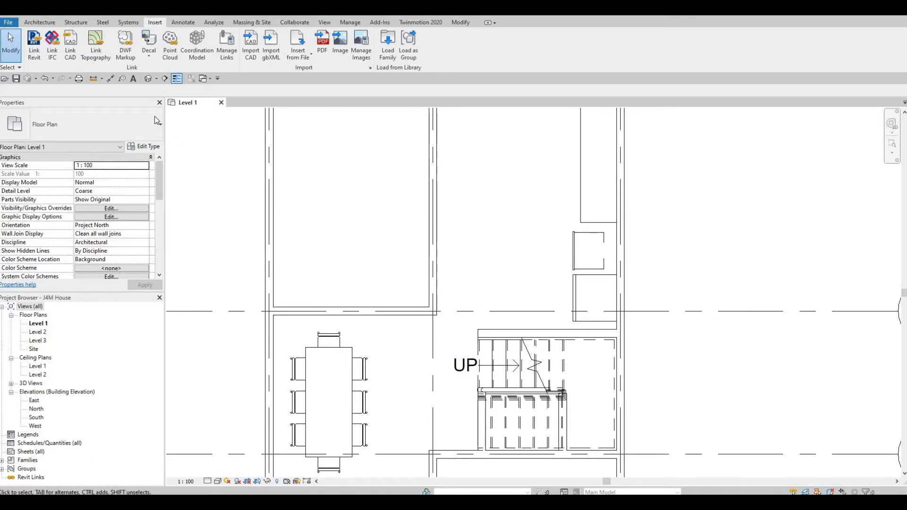
{"action": "left_click", "coordinate": [165, 79]}
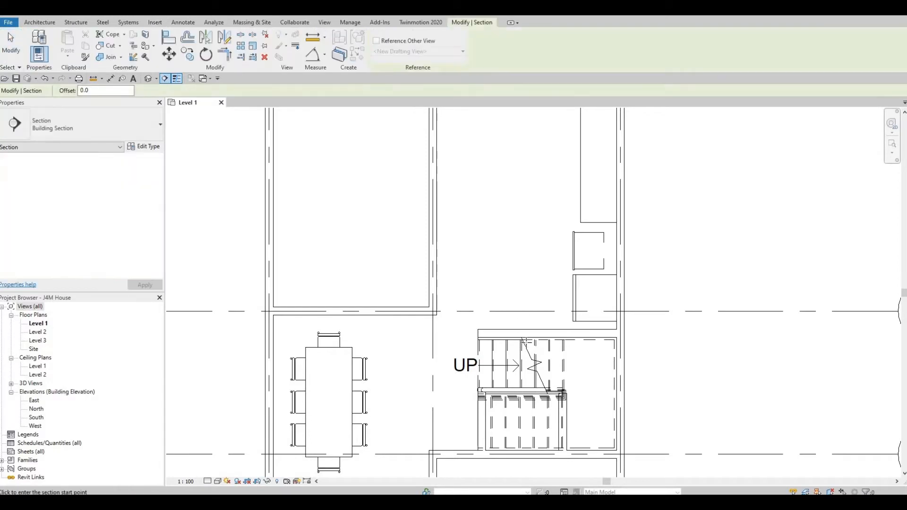
{"action": "left_click", "coordinate": [526, 347]}
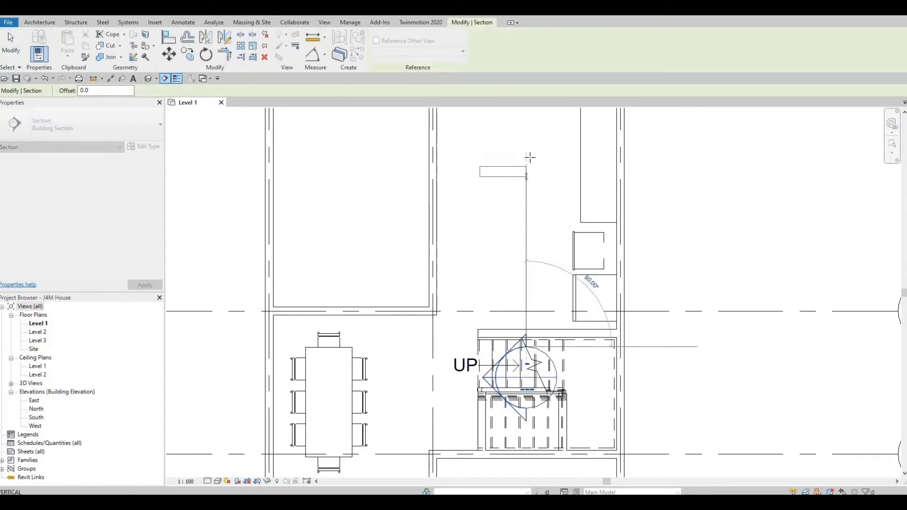
{"action": "left_click", "coordinate": [529, 150]}
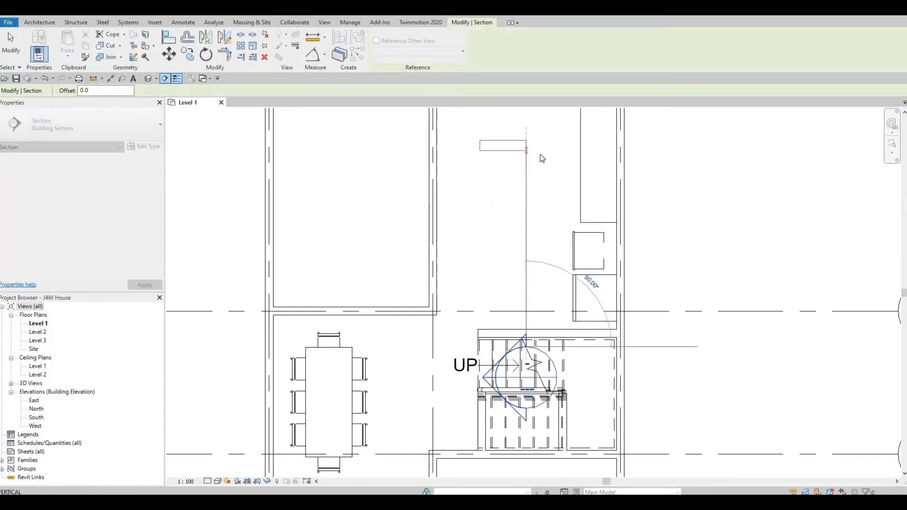
Extend the section line's upper end and its view extent past the exterior wall along grid A
{"action": "middle_click_drag", "start_coordinate": [540, 159], "coordinate": [536, 288]}
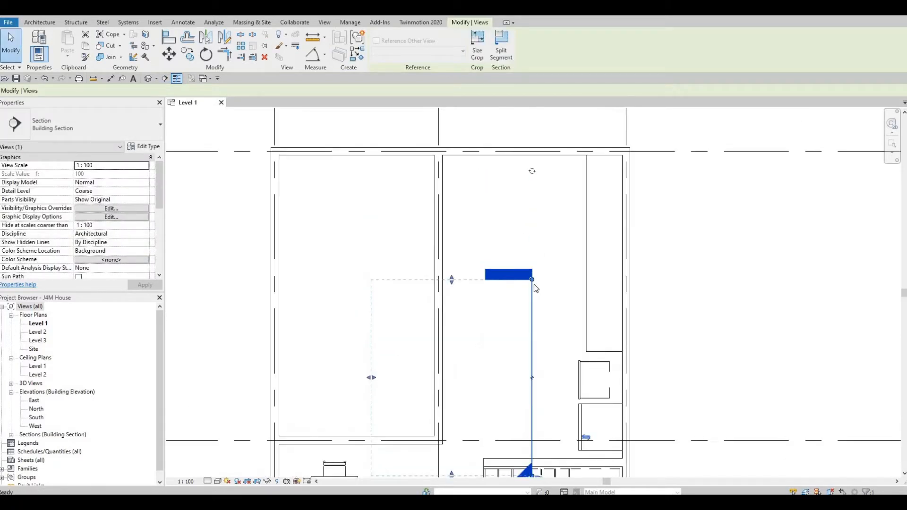
{"action": "scroll", "coordinate": [536, 288], "scroll_direction": "down", "scroll_amount": 1}
{"action": "left_click_drag", "start_coordinate": [532, 282], "coordinate": [532, 161]}
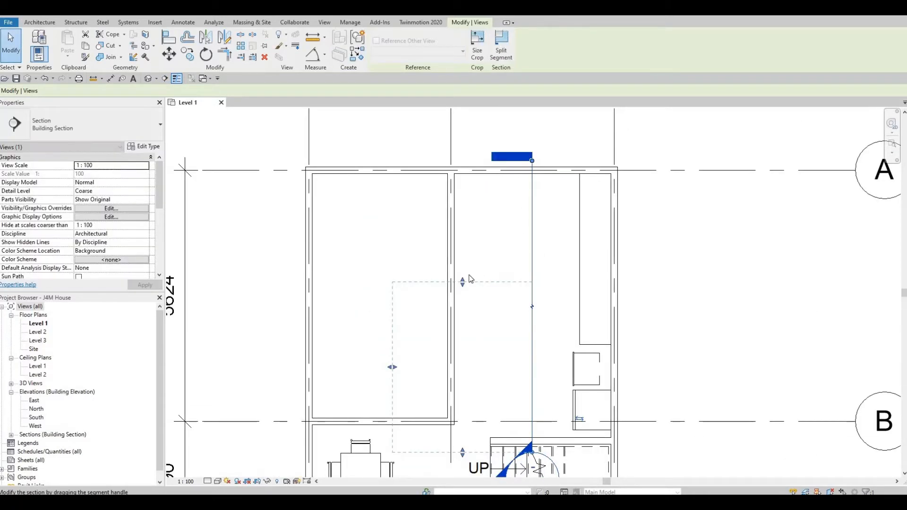
{"action": "left_click_drag", "start_coordinate": [463, 281], "coordinate": [473, 162]}
{"action": "scroll", "coordinate": [488, 352], "scroll_direction": "down", "scroll_amount": 2}
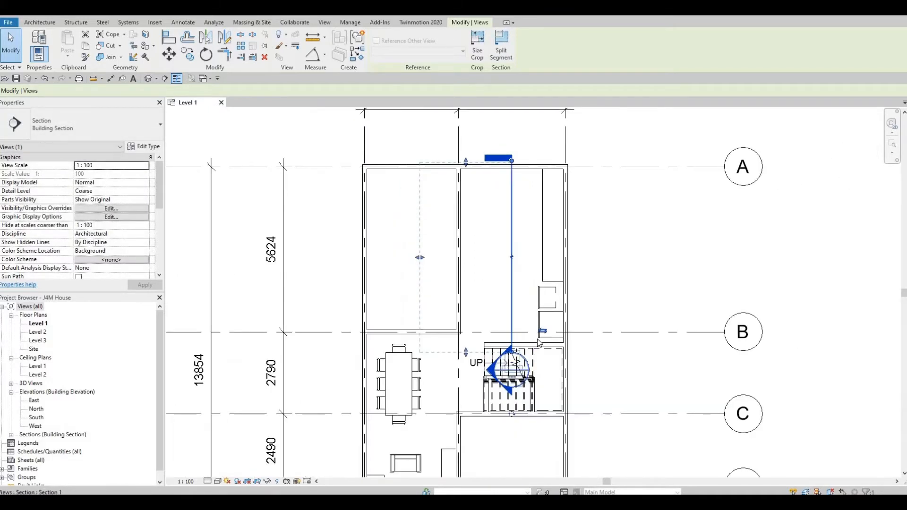
Flip the section to look toward the counter and appliances, and open its section view
{"action": "left_click", "coordinate": [542, 330]}
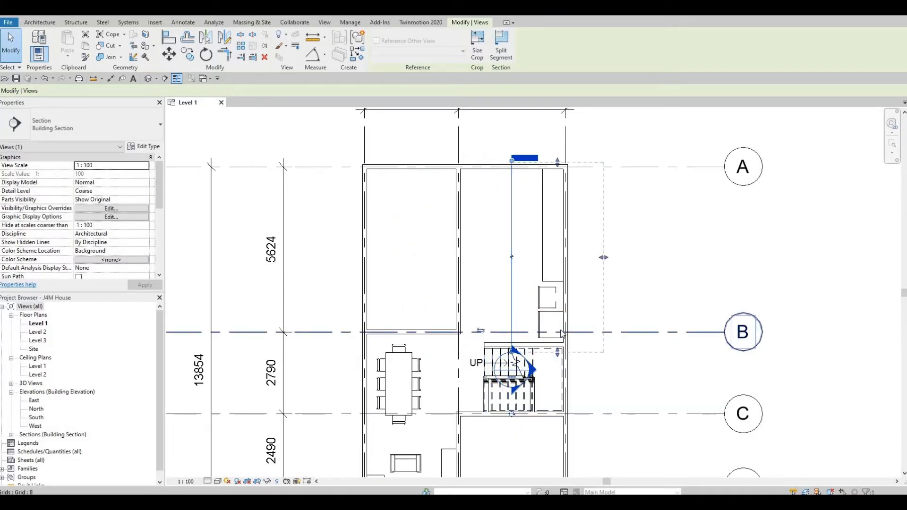
{"action": "key", "text": "Escape"}
{"action": "key", "text": "Escape"}
{"action": "key", "text": "Escape"}
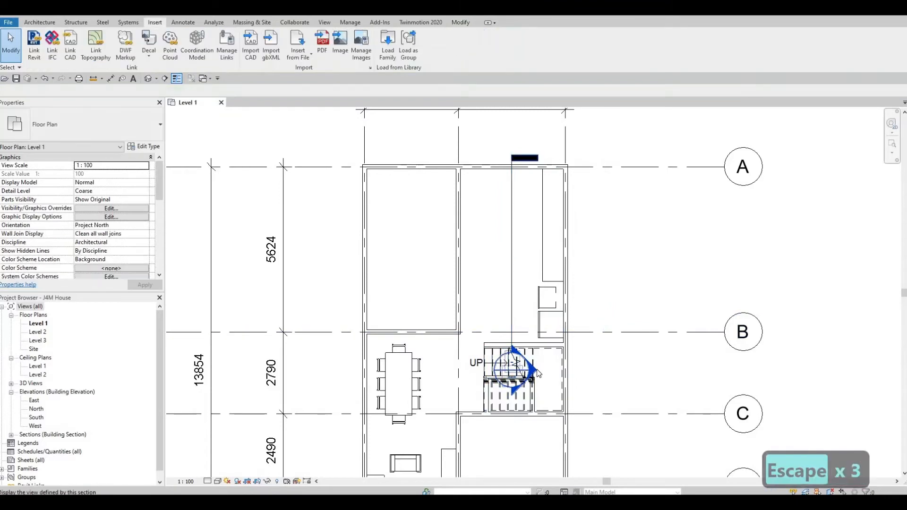
{"action": "double_click", "coordinate": [537, 373]}
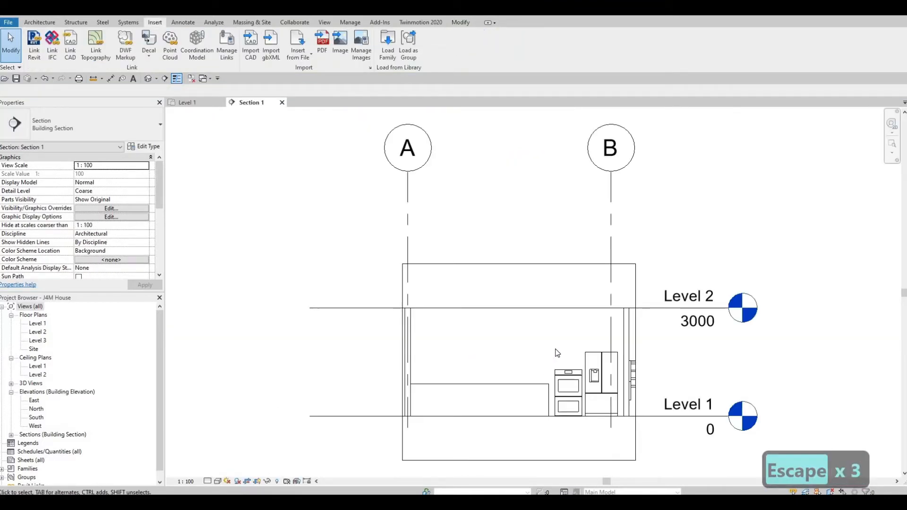
{"action": "scroll", "coordinate": [606, 294], "scroll_direction": "up", "scroll_amount": 3}
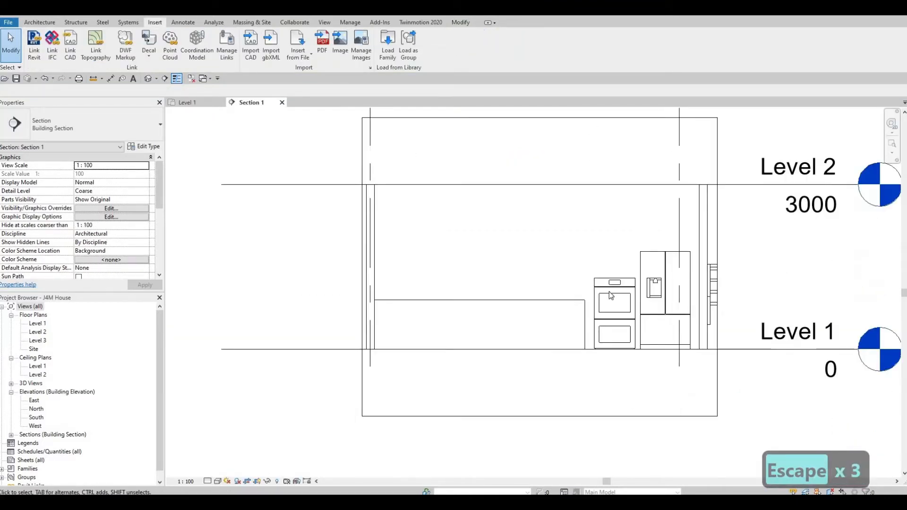
Nudge the double oven up to an elevation of 1080 mm above Level 1
{"action": "left_click", "coordinate": [608, 291]}
{"action": "key", "text": "Up"}
{"action": "key", "text": "Up"}
{"action": "key", "text": "Up"}
{"action": "key", "text": "Up"}
{"action": "key", "text": "Up"}
{"action": "key", "text": "Up"}
{"action": "key", "text": "Up"}
{"action": "key", "text": "Up"}
{"action": "key", "text": "Up"}
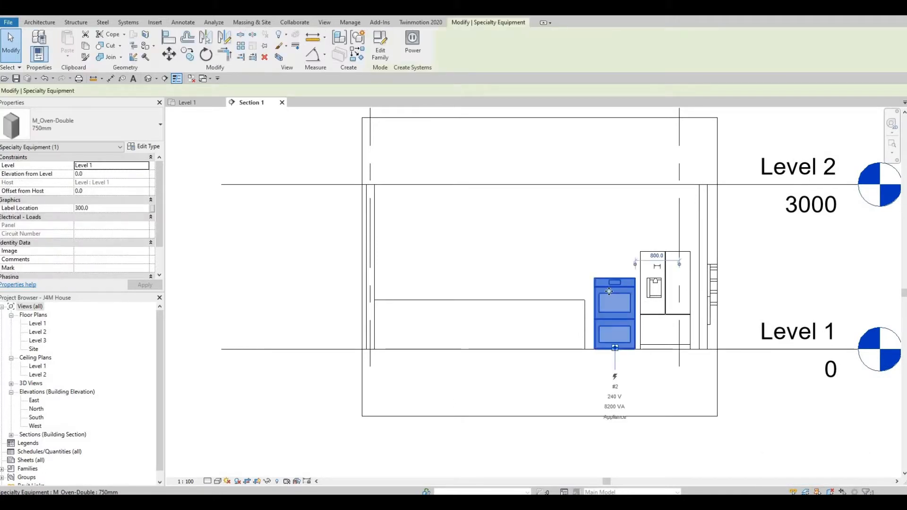
{"action": "key", "text": "Up"}
{"action": "key", "text": "Up"}
{"action": "key", "text": "Up"}
{"action": "key", "text": "Up"}
{"action": "key", "text": "Up"}
{"action": "key", "text": "Up"}
{"action": "key", "text": "Up"}
{"action": "key", "text": "Up"}
{"action": "key", "text": "Up"}
{"action": "key", "text": "Up"}
{"action": "key", "text": "Up"}
{"action": "key", "text": "Up"}
{"action": "key", "text": "Up"}
{"action": "key", "text": "Up"}
{"action": "key", "text": "Up"}
{"action": "key", "text": "Up"}
{"action": "key", "text": "Up"}
{"action": "key", "text": "Up"}
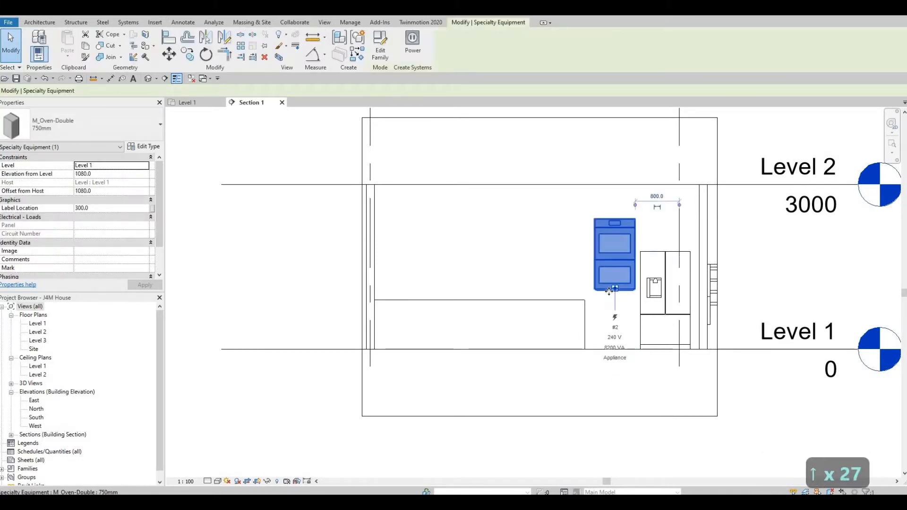
Nudge the double oven down until its base sits just below the height of the counter top
{"action": "key", "text": "Up"}
{"action": "key", "text": "Up"}
{"action": "key", "text": "Down"}
{"action": "key", "text": "Down"}
{"action": "key", "text": "Down"}
{"action": "key", "text": "Down"}
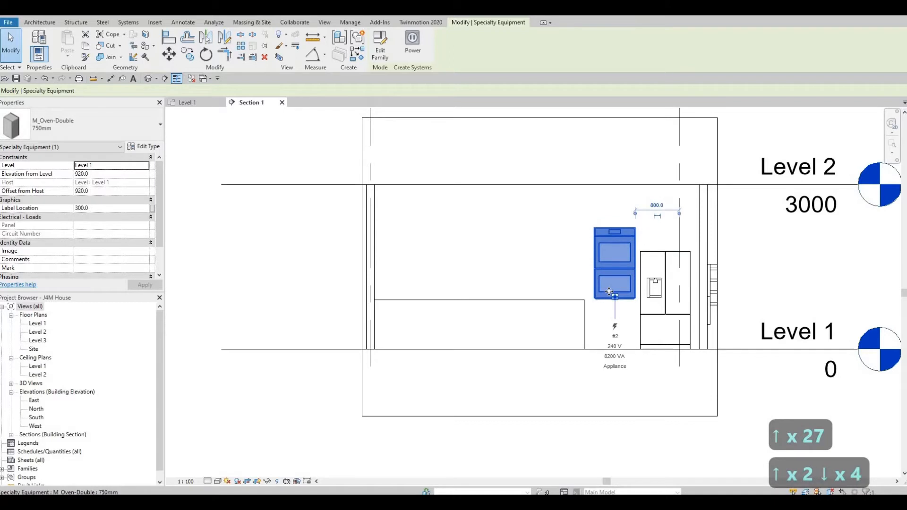
{"action": "key", "text": "Down"}
{"action": "key", "text": "Down"}
{"action": "key", "text": "Down"}
{"action": "key", "text": "Down"}
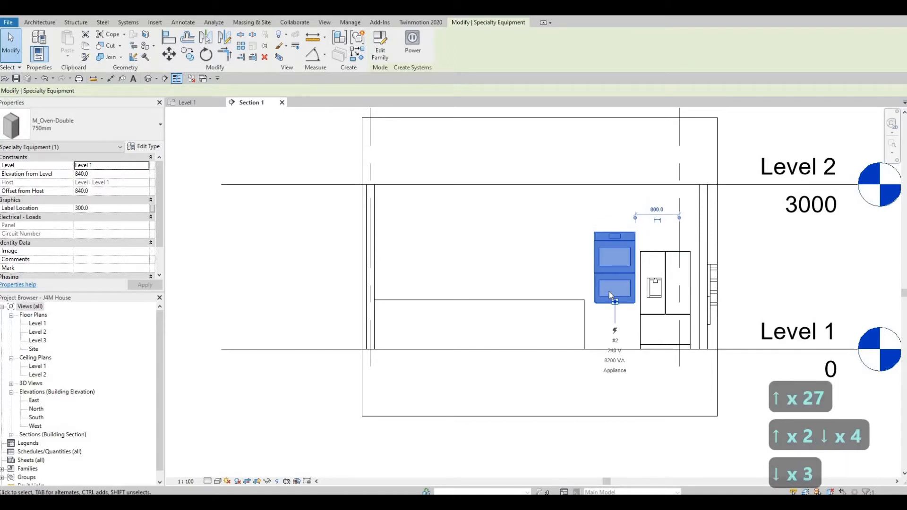
{"action": "key", "text": "Escape"}
{"action": "key", "text": "Escape"}
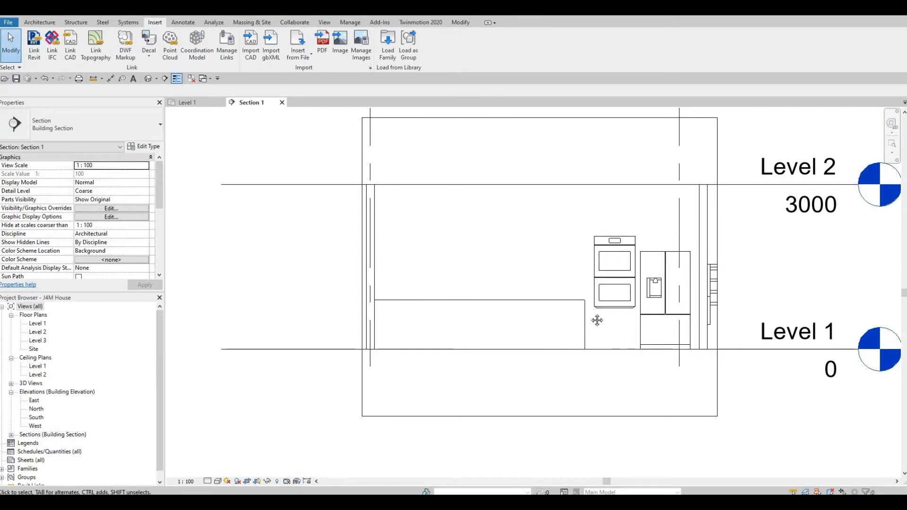
Start an in-place model in the Generic Models category, keeping the default name
{"action": "scroll", "coordinate": [597, 320], "scroll_direction": "up", "scroll_amount": 3}
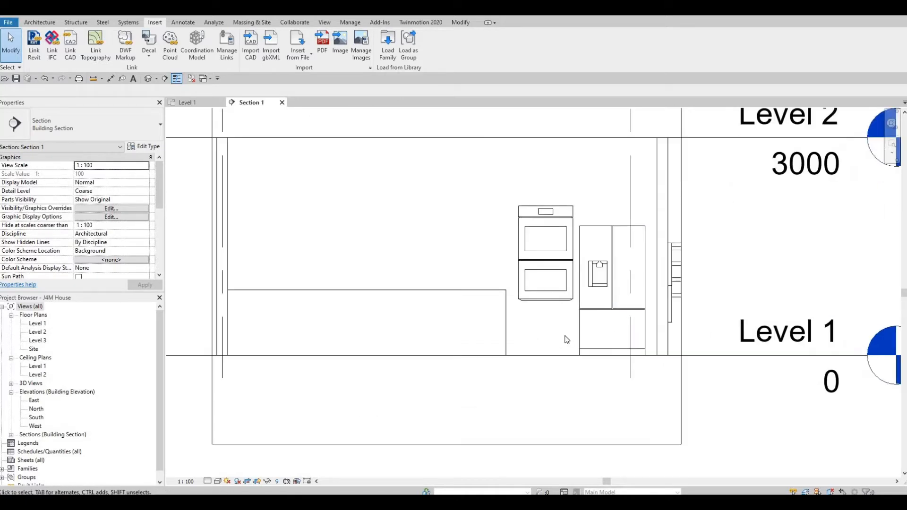
{"action": "middle_click_drag", "start_coordinate": [565, 336], "coordinate": [515, 361]}
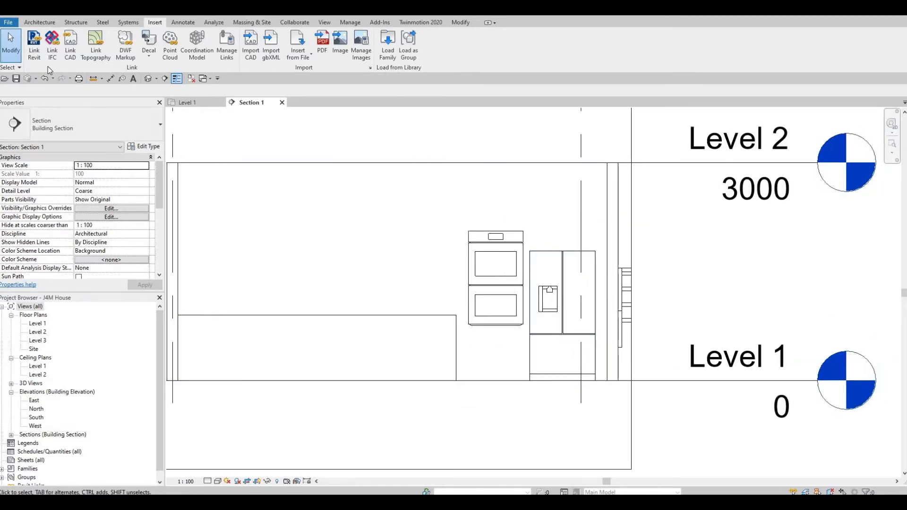
{"action": "left_click", "coordinate": [40, 23]}
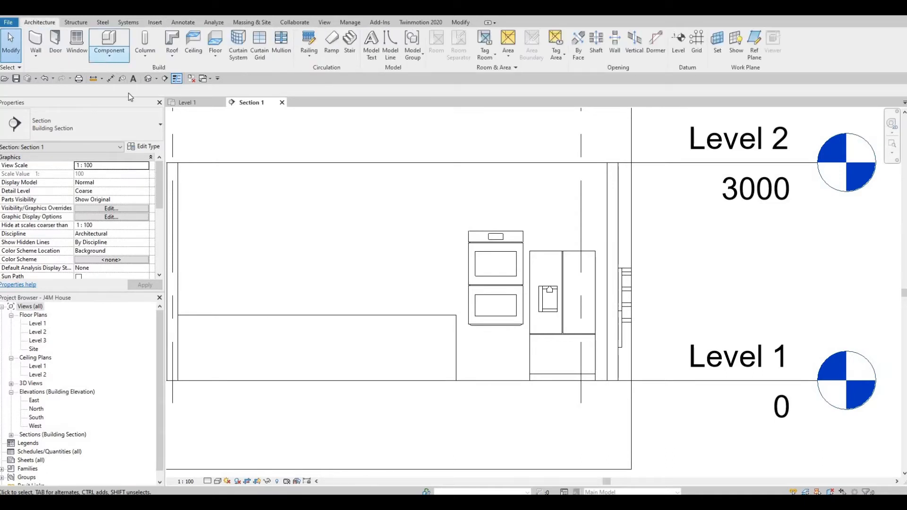
{"action": "left_click", "coordinate": [109, 55]}
{"action": "left_click", "coordinate": [122, 92]}
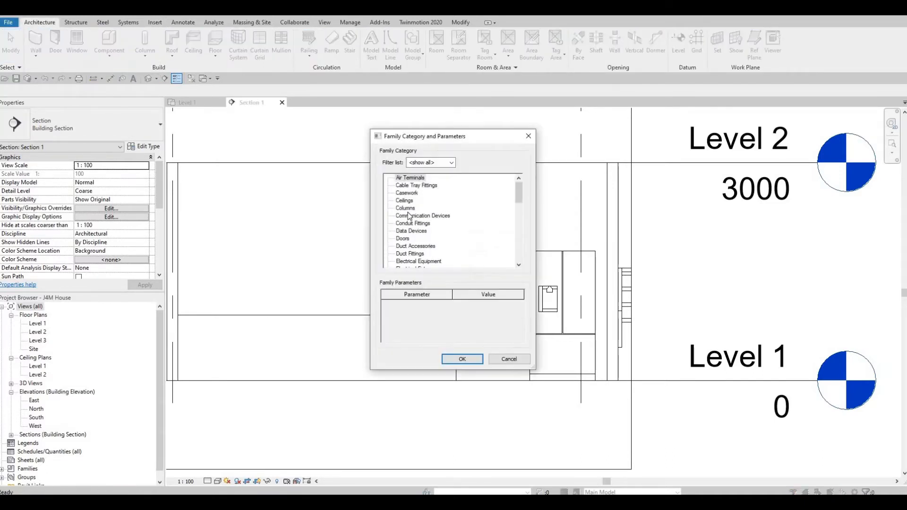
{"action": "scroll", "coordinate": [409, 220], "scroll_direction": "down", "scroll_amount": 3}
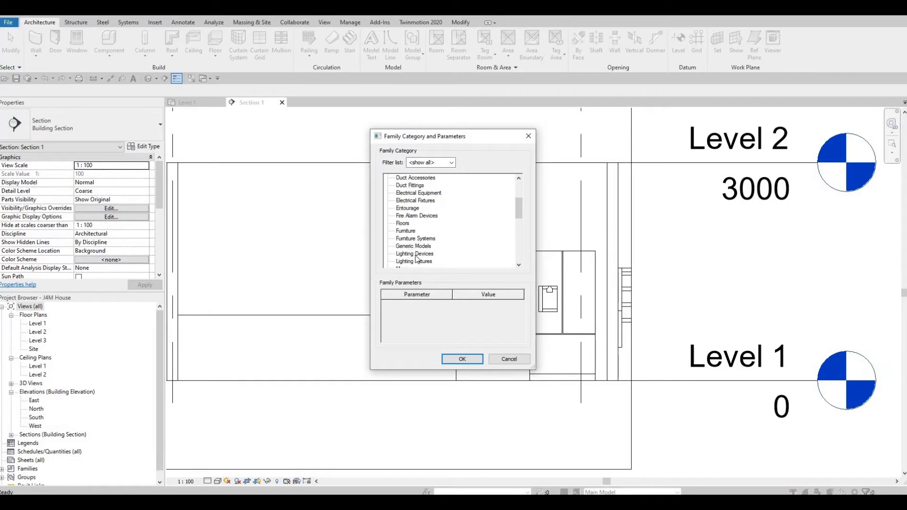
{"action": "left_click", "coordinate": [454, 360]}
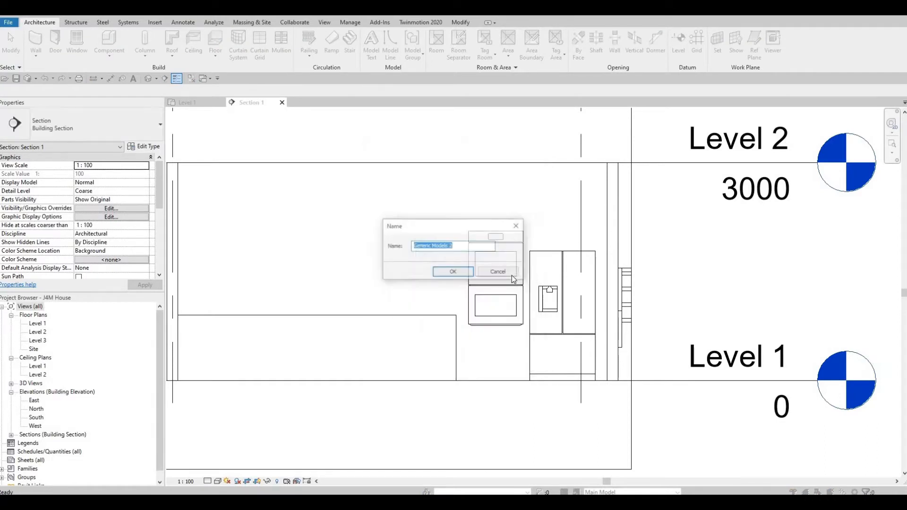
{"action": "left_click", "coordinate": [453, 273]}
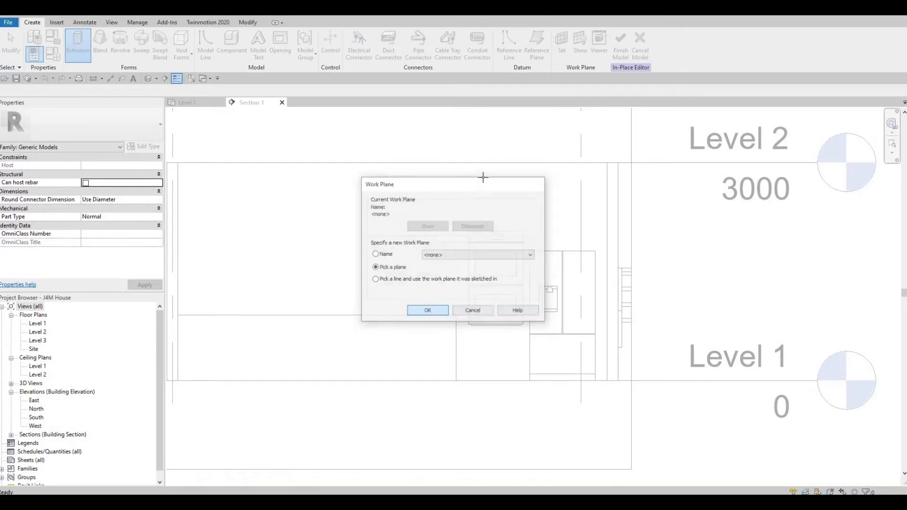
Start an extrusion on the interior wall's face and sketch a rectangle about 2080 mm wide and 2800 mm high around both appliances
{"action": "key", "text": "Return"}
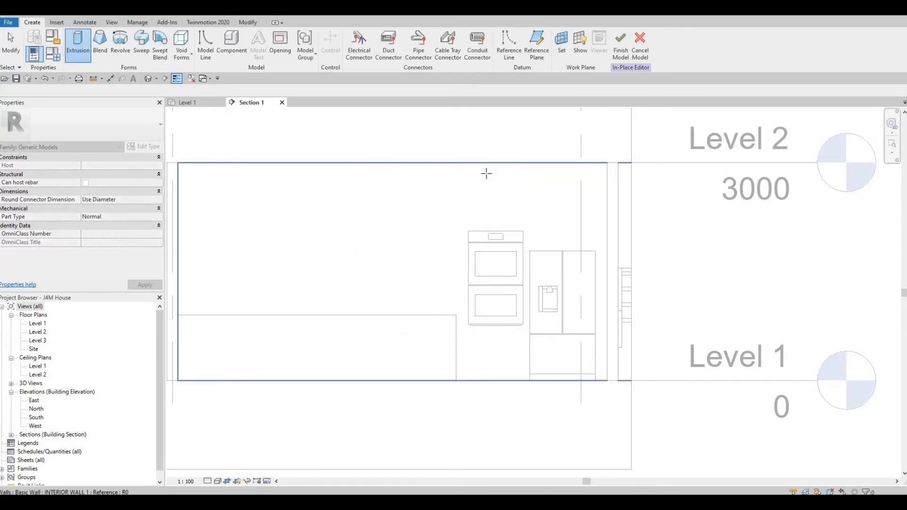
{"action": "left_click", "coordinate": [485, 164]}
{"action": "left_click", "coordinate": [354, 36]}
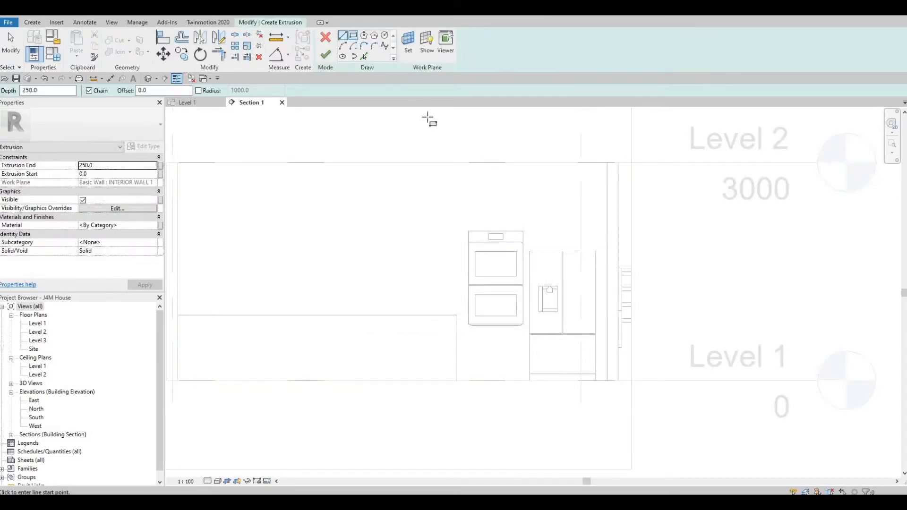
{"action": "left_click", "coordinate": [606, 384]}
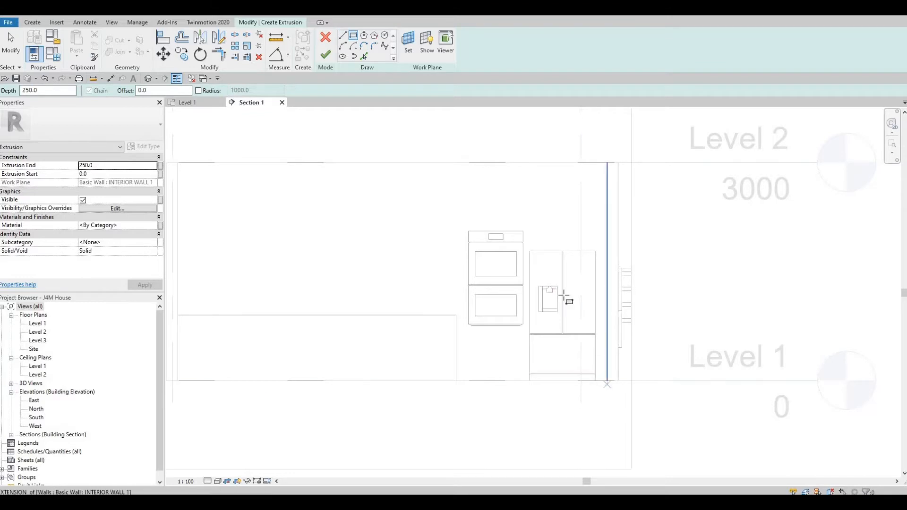
{"action": "left_click", "coordinate": [456, 182]}
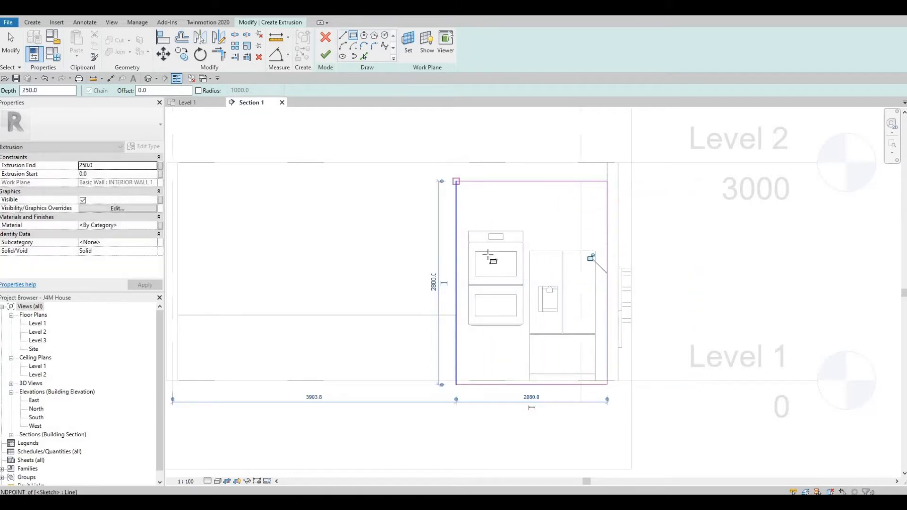
{"action": "key", "text": "Escape"}
{"action": "key", "text": "Escape"}
{"action": "key", "text": "Escape"}
Align the bottom line of the rectangle around the appliances to Level 1
{"action": "left_click", "coordinate": [470, 182]}
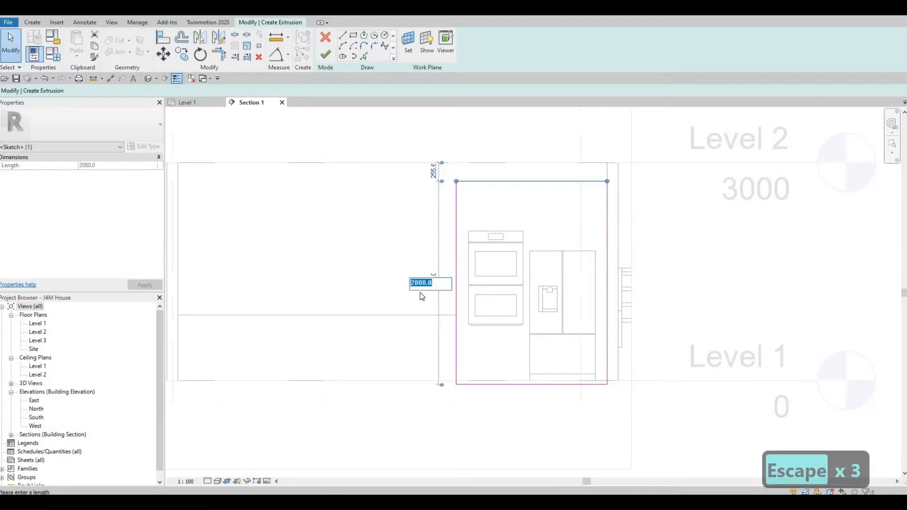
{"action": "key", "text": "Escape"}
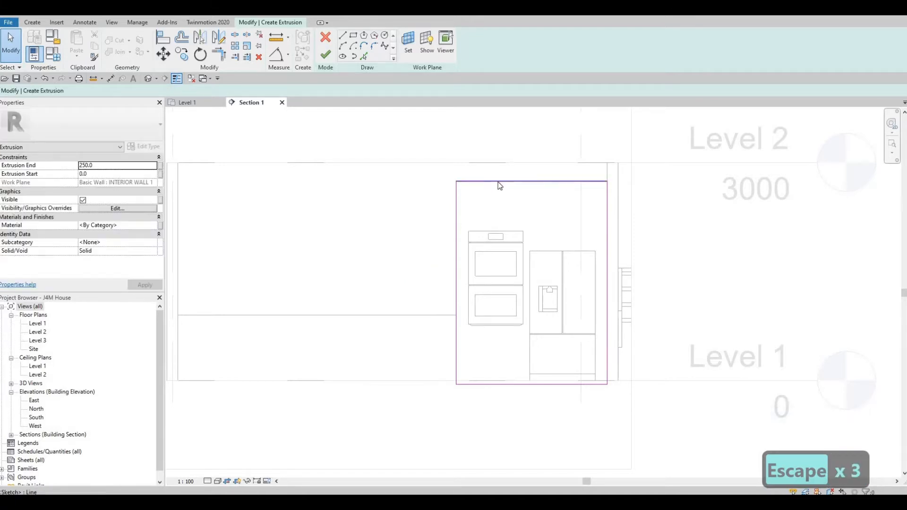
{"action": "left_click", "coordinate": [573, 384]}
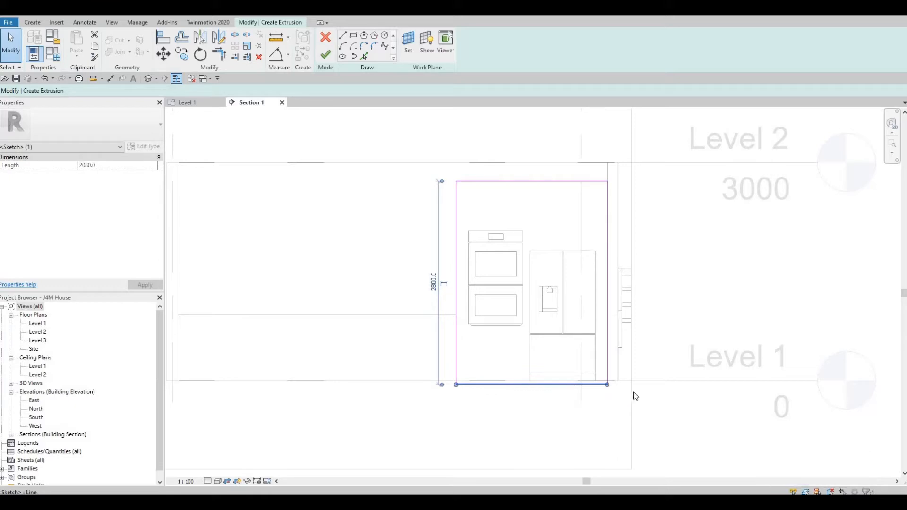
{"action": "key", "text": "a"}
{"action": "key", "text": "l"}
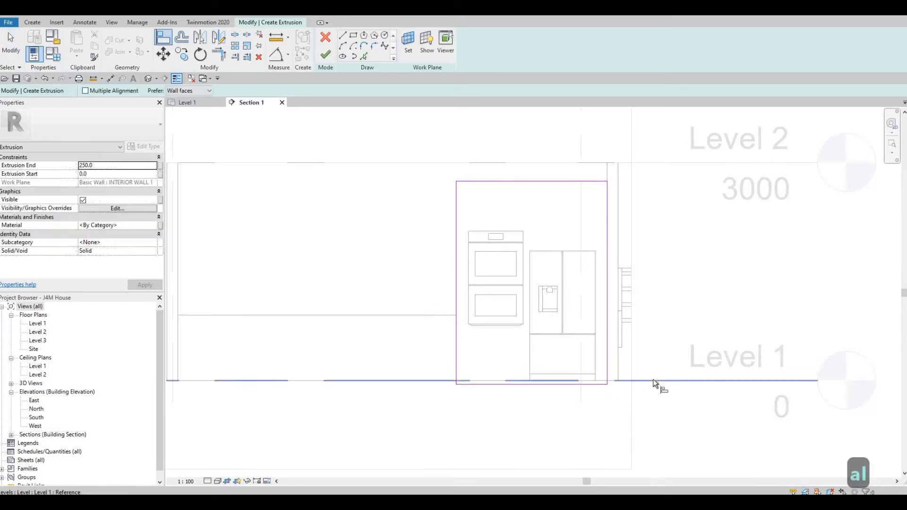
{"action": "left_click", "coordinate": [600, 388]}
{"action": "left_click", "coordinate": [601, 385]}
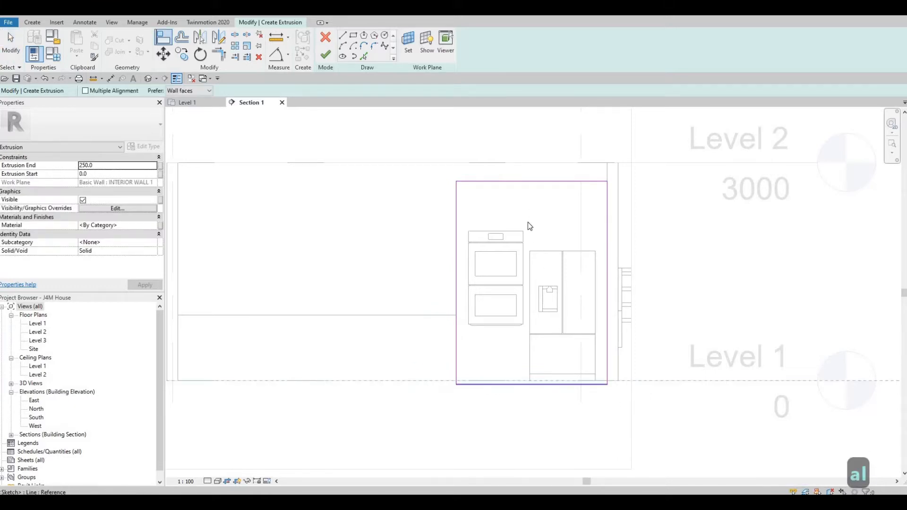
{"action": "key", "text": "Escape"}
{"action": "key", "text": "Escape"}
Set the height of the outer rectangle's top line above its base to 2800 mm
{"action": "left_click", "coordinate": [468, 182]}
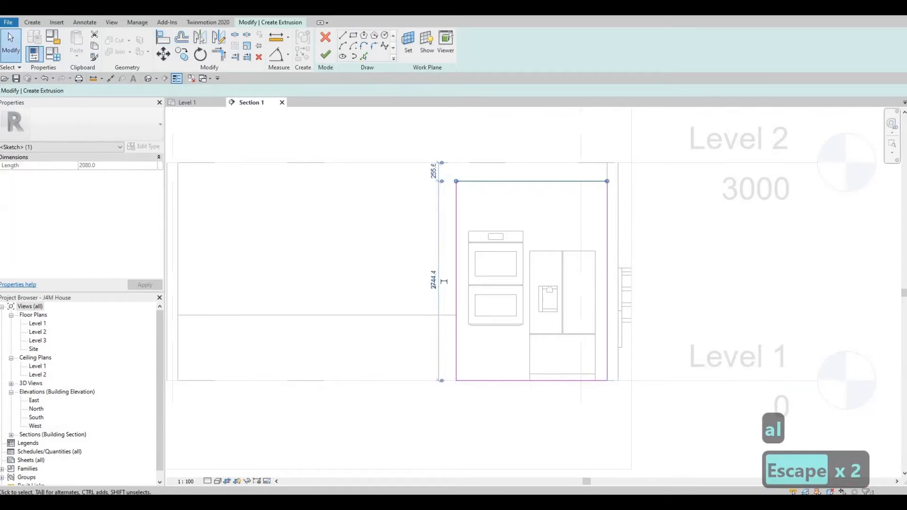
{"action": "left_click", "coordinate": [433, 279]}
{"action": "type", "text": "2800"}
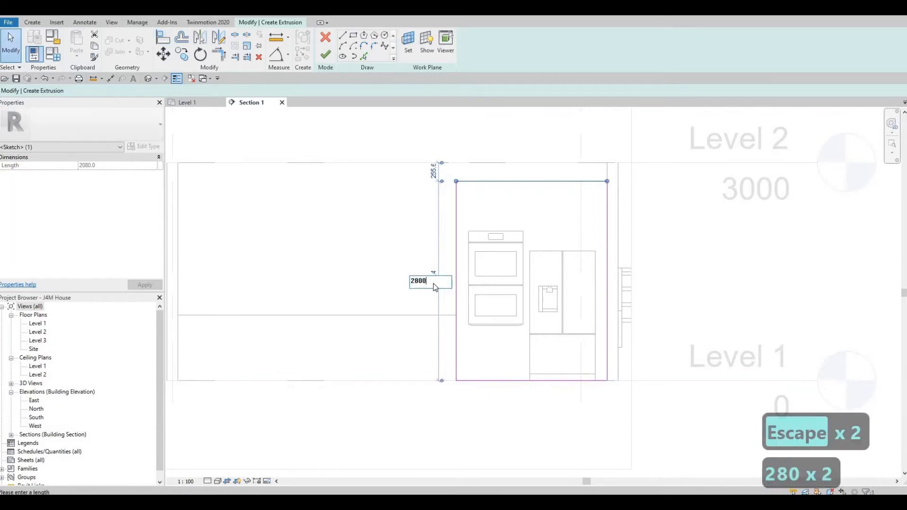
{"action": "key", "text": "Return"}
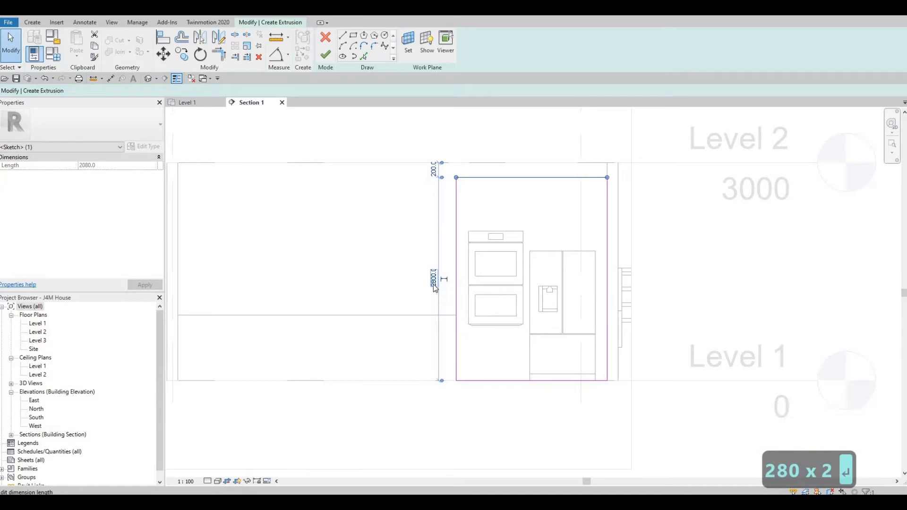
{"action": "key", "text": "Escape"}
{"action": "key", "text": "Escape"}
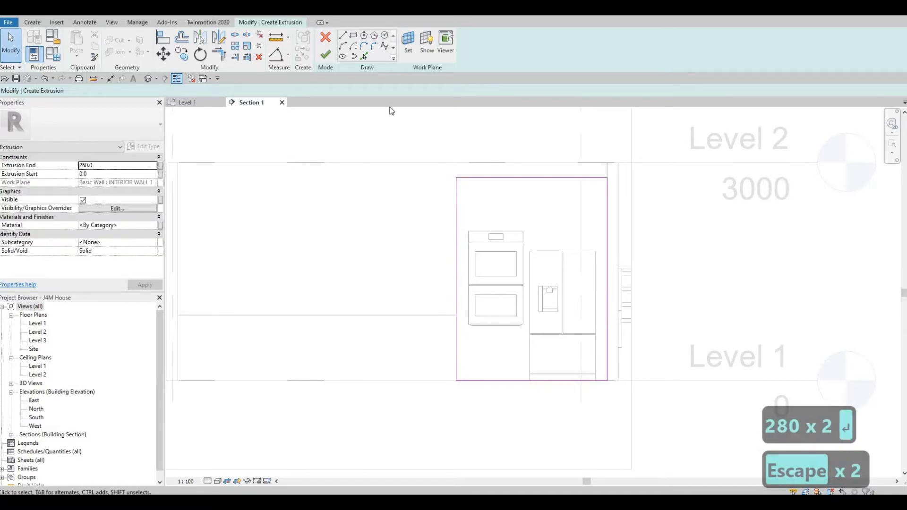
Sketch a rectangle around the double oven, from its upper-left corner to the lower-right corner of its front
{"action": "left_click", "coordinate": [353, 36]}
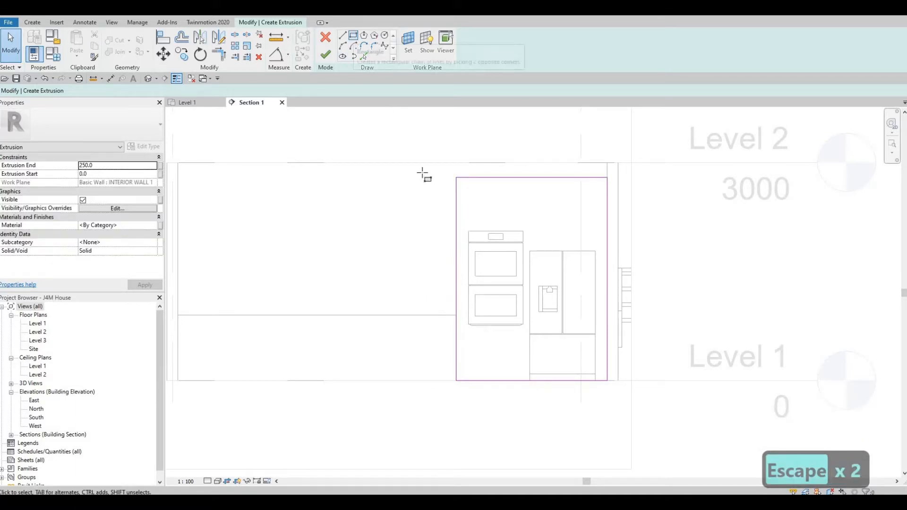
{"action": "scroll", "coordinate": [471, 236], "scroll_direction": "up", "scroll_amount": 1}
{"action": "left_click", "coordinate": [469, 228]}
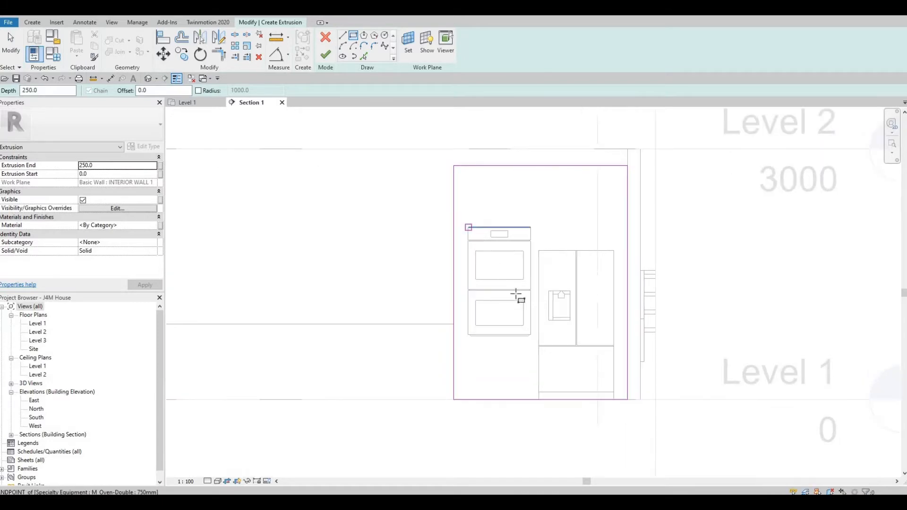
{"action": "scroll", "coordinate": [538, 341], "scroll_direction": "up", "scroll_amount": 1}
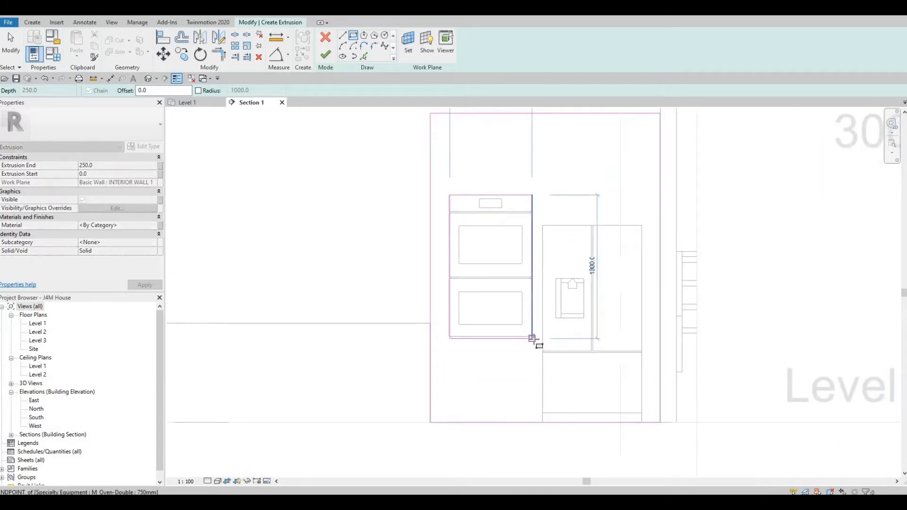
{"action": "scroll", "coordinate": [536, 340], "scroll_direction": "up", "scroll_amount": 1}
{"action": "scroll", "coordinate": [534, 336], "scroll_direction": "up", "scroll_amount": 1}
{"action": "scroll", "coordinate": [533, 337], "scroll_direction": "up", "scroll_amount": 1}
{"action": "left_click", "coordinate": [532, 335]}
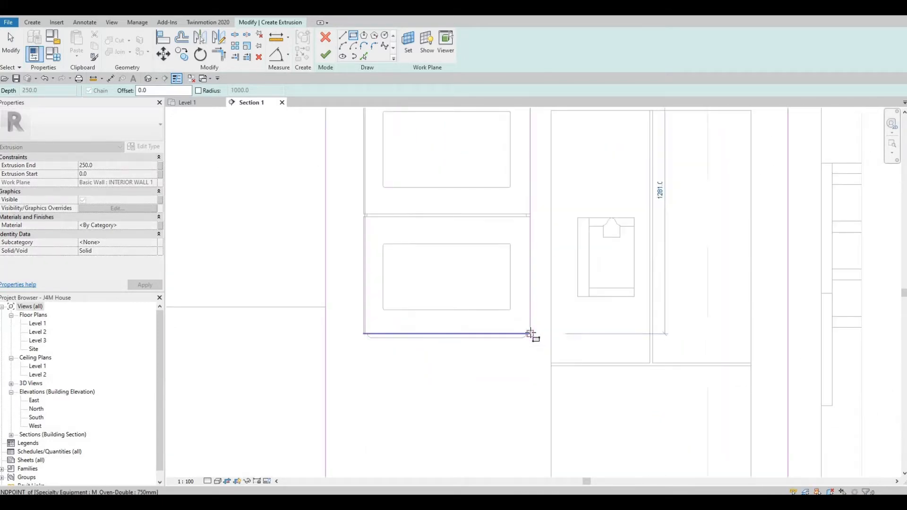
{"action": "key", "text": "Escape"}
{"action": "scroll", "coordinate": [412, 277], "scroll_direction": "down", "scroll_amount": 1}
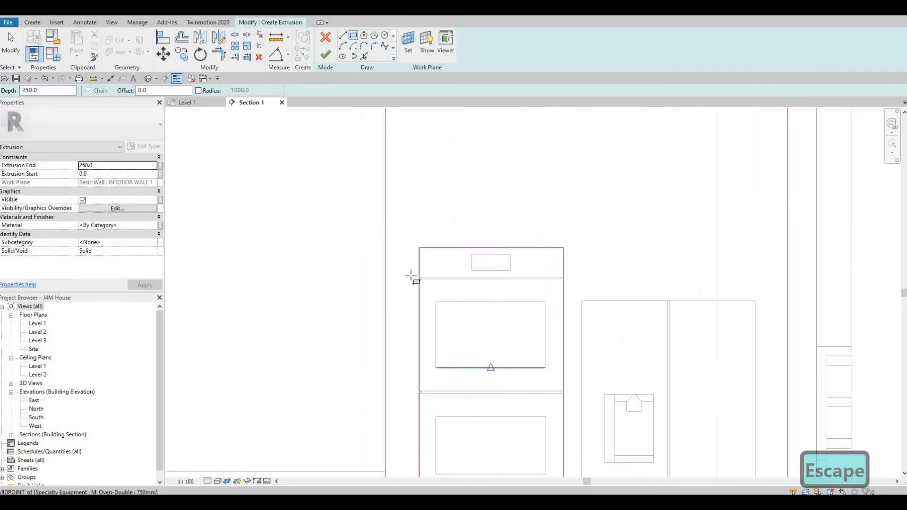
Align the left line of the oven cutout with the double oven's left side
{"action": "scroll", "coordinate": [413, 277], "scroll_direction": "up", "scroll_amount": 3}
{"action": "key", "text": "Escape"}
{"action": "key", "text": "a"}
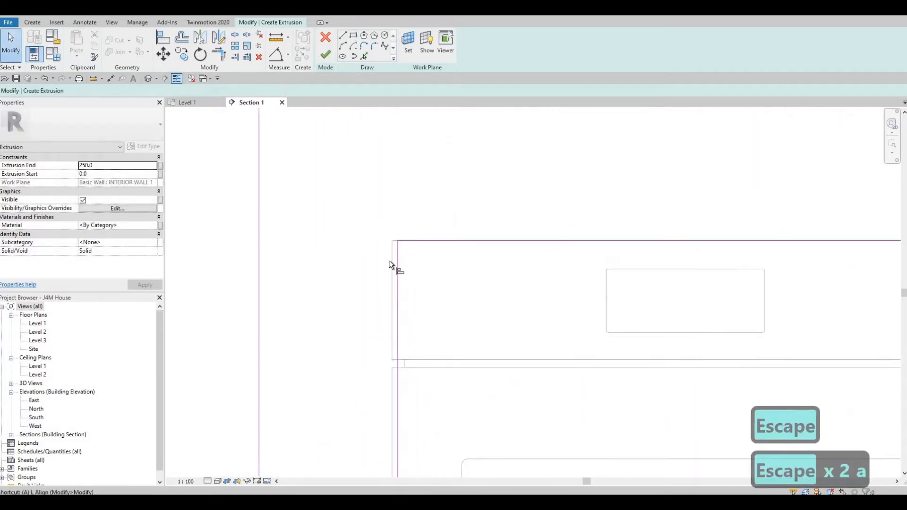
{"action": "key", "text": "l"}
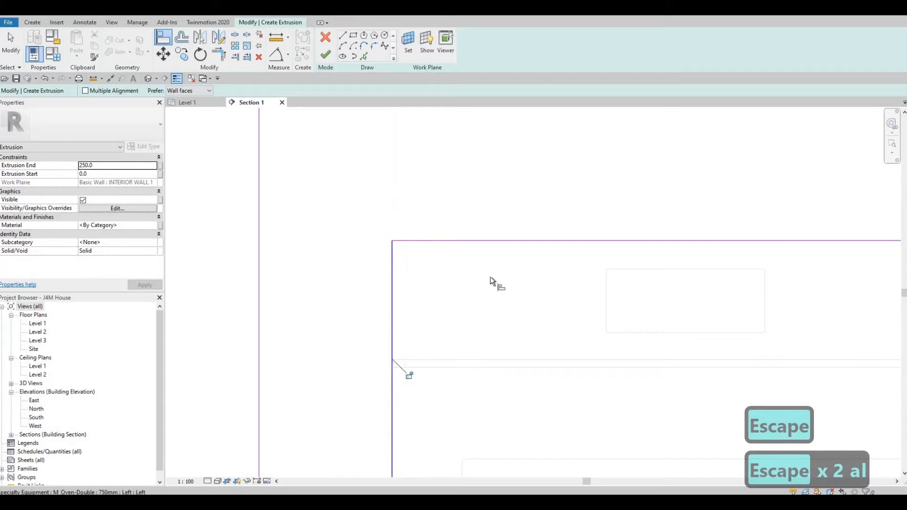
{"action": "scroll", "coordinate": [461, 207], "scroll_direction": "down", "scroll_amount": 3}
{"action": "key", "text": "Escape"}
{"action": "key", "text": "Escape"}
{"action": "scroll", "coordinate": [425, 142], "scroll_direction": "down", "scroll_amount": 2}
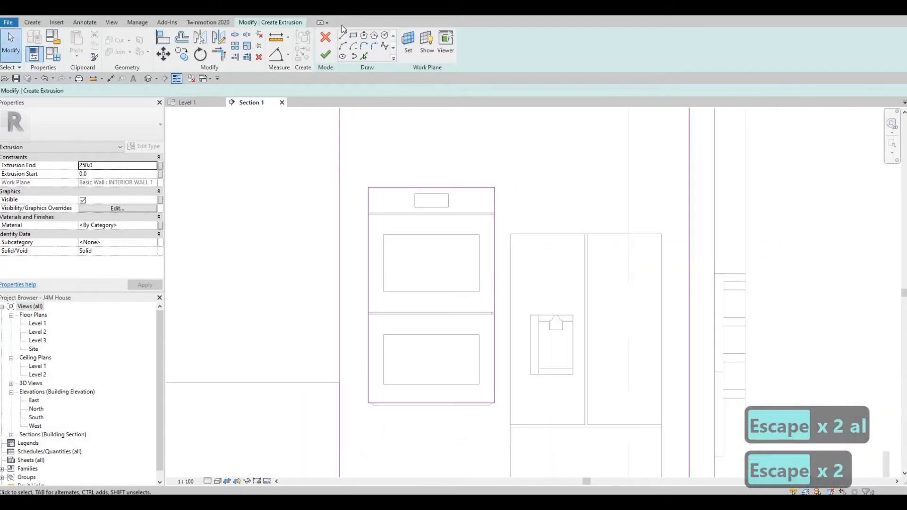
Sketch a rectangle around the refrigerator, from its upper-left corner to its lower-right corner on Level 1
{"action": "left_click", "coordinate": [353, 36]}
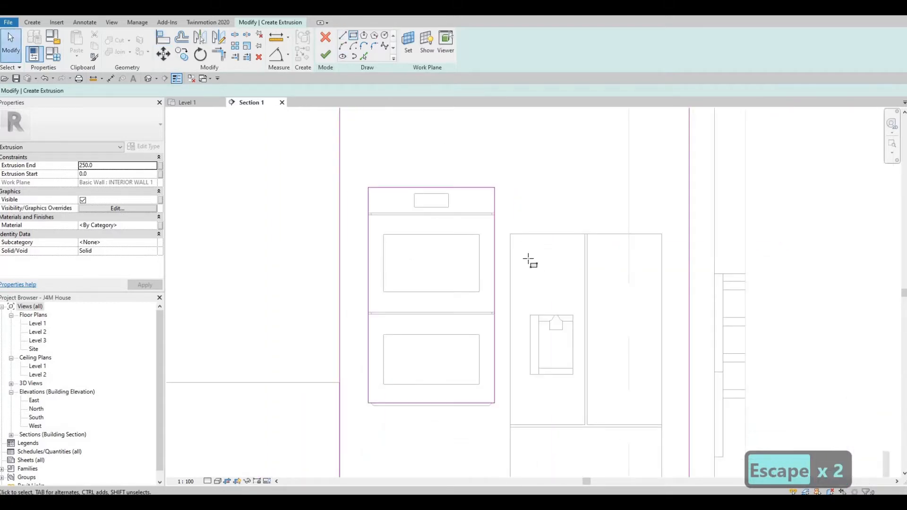
{"action": "left_click", "coordinate": [510, 234]}
{"action": "middle_click_drag", "start_coordinate": [577, 350], "coordinate": [543, 194]}
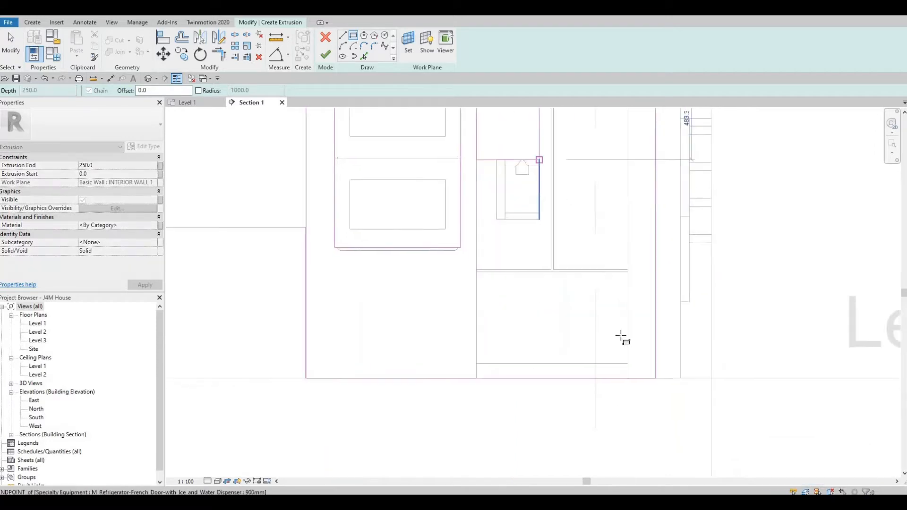
{"action": "scroll", "coordinate": [542, 163], "scroll_direction": "down", "scroll_amount": 1}
{"action": "left_click", "coordinate": [616, 349]}
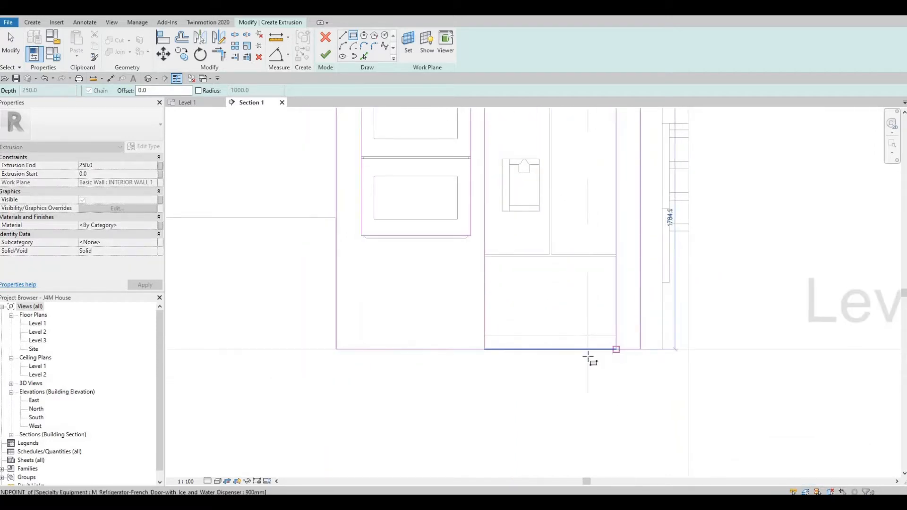
{"action": "key", "text": "Escape"}
{"action": "key", "text": "Escape"}
{"action": "key", "text": "Escape"}
Delete the bottom line of the refrigerator rectangle and split the cabinet outline's base line beneath the refrigerator
{"action": "left_click", "coordinate": [579, 355]}
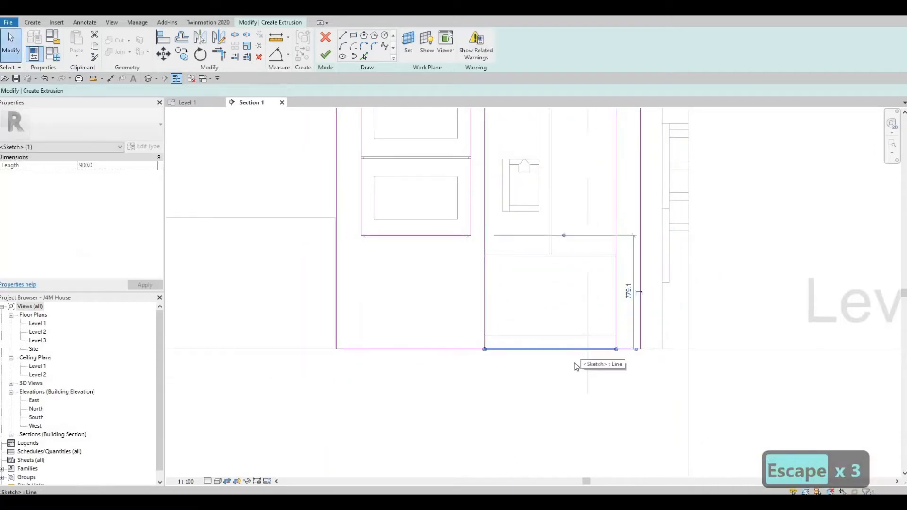
{"action": "key", "text": "Delete"}
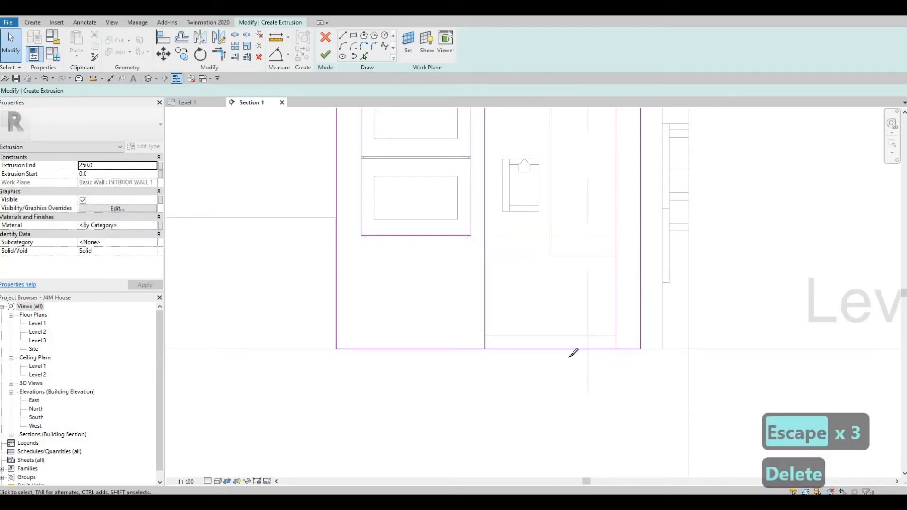
{"action": "key", "text": "s"}
{"action": "key", "text": "l"}
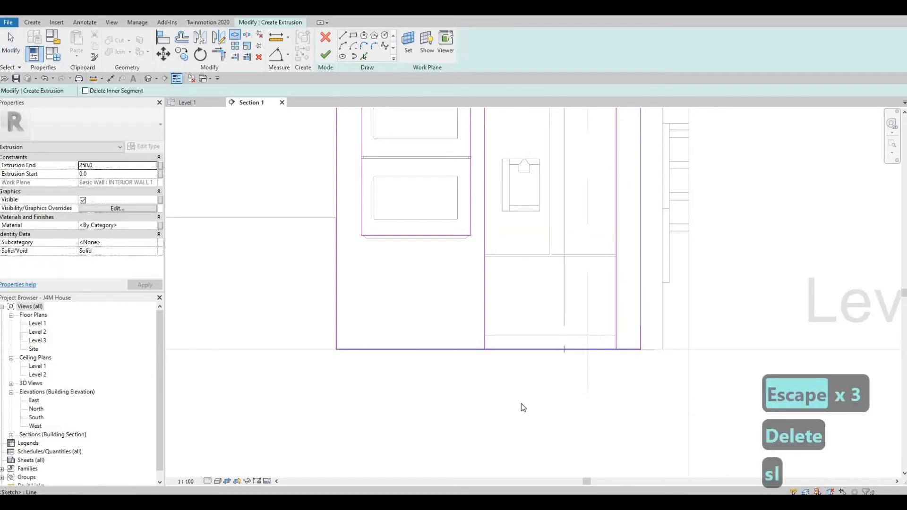
{"action": "key", "text": "Escape"}
{"action": "key", "text": "Escape"}
Trim the split base line to both sides of the refrigerator cutout, leaving the cabinet outline open below the refrigerator
{"action": "key", "text": "t"}
{"action": "key", "text": "r"}
{"action": "left_click", "coordinate": [485, 323]}
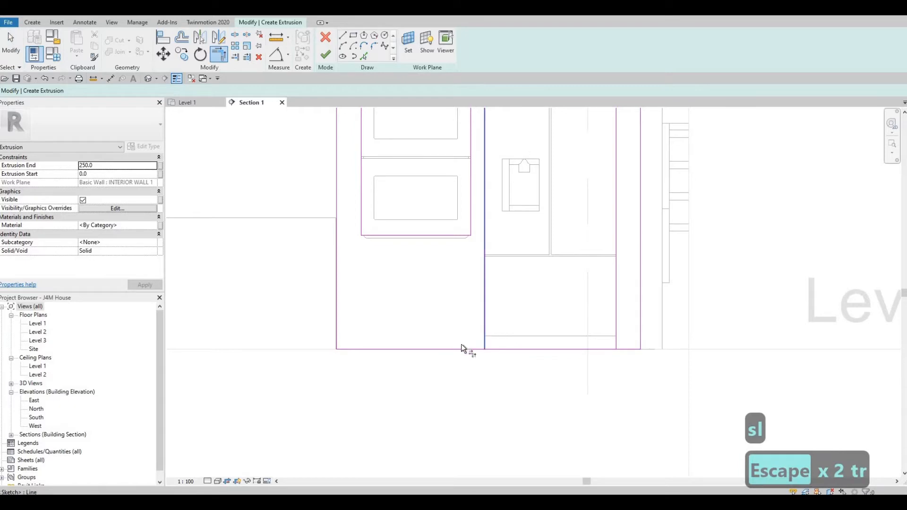
{"action": "left_click", "coordinate": [457, 350]}
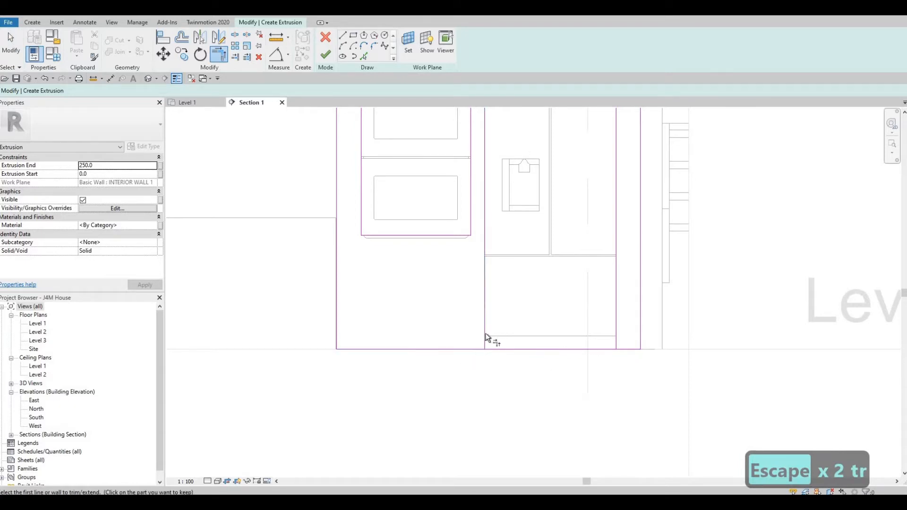
{"action": "left_click", "coordinate": [616, 329]}
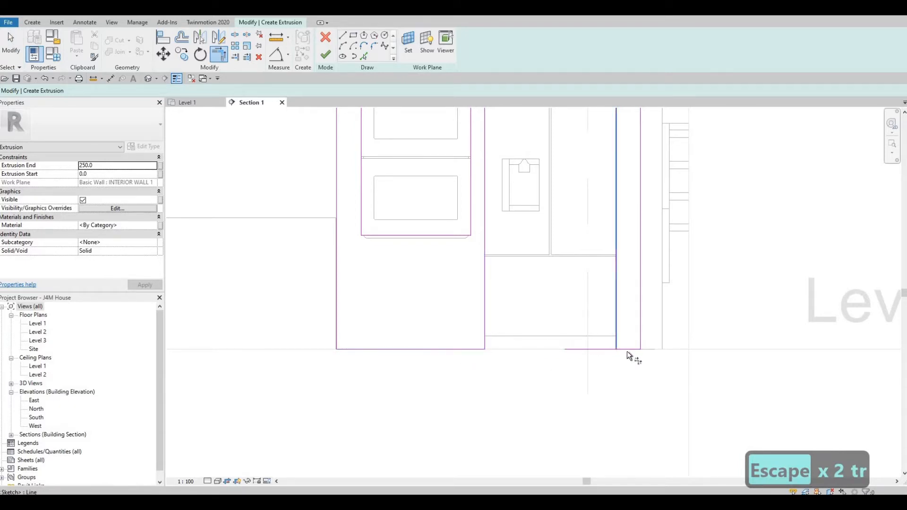
{"action": "left_click", "coordinate": [627, 350]}
{"action": "key", "text": "Escape"}
{"action": "scroll", "coordinate": [603, 354], "scroll_direction": "up", "scroll_amount": 3}
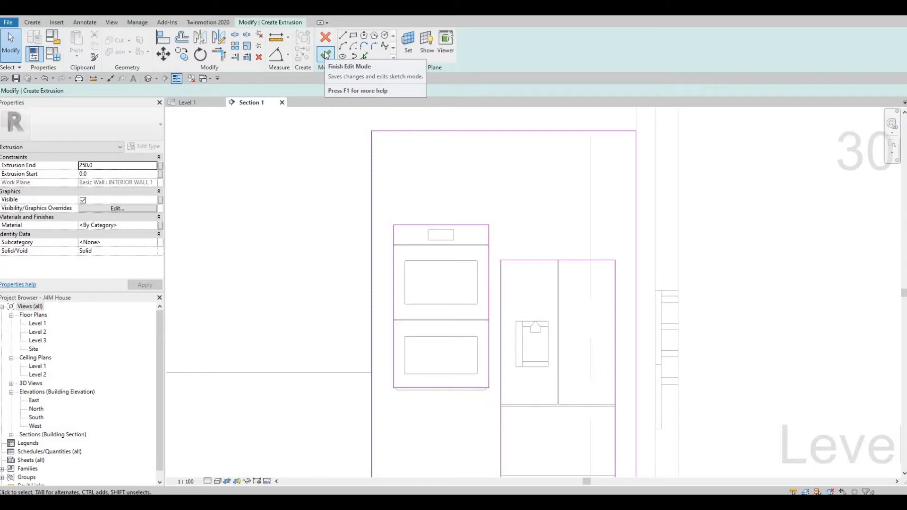
Assign the Fieldstone material from the AEC Materials Stone category to the cabinet extrusion and finish its sketch
{"action": "double_click", "coordinate": [152, 227]}
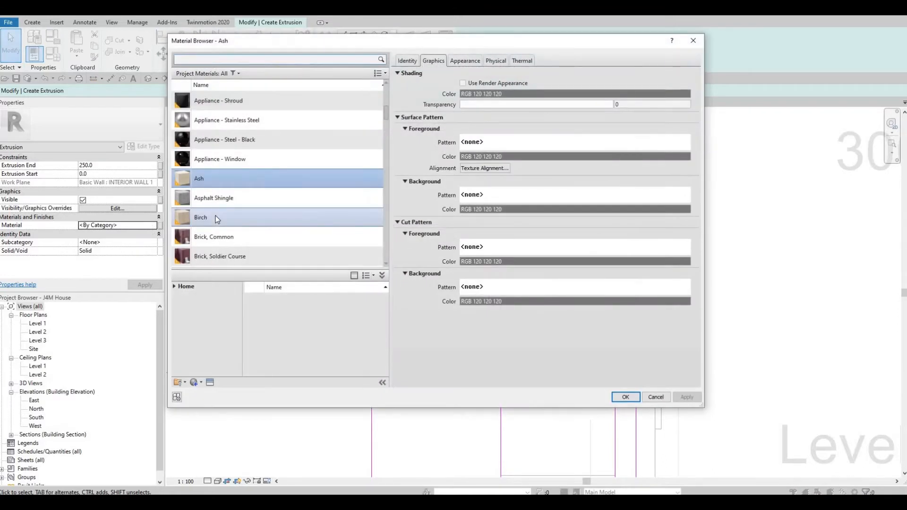
{"action": "left_click", "coordinate": [174, 287]}
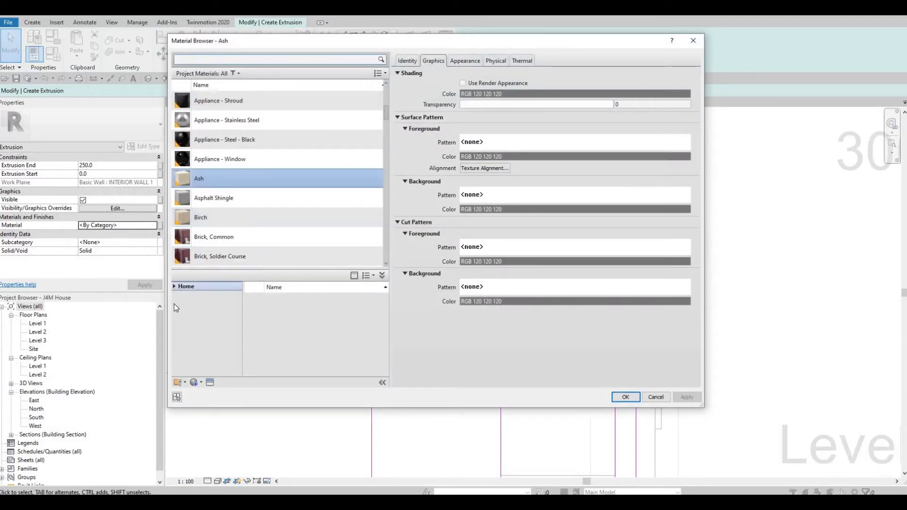
{"action": "left_click", "coordinate": [175, 305]}
{"action": "left_click", "coordinate": [178, 305]}
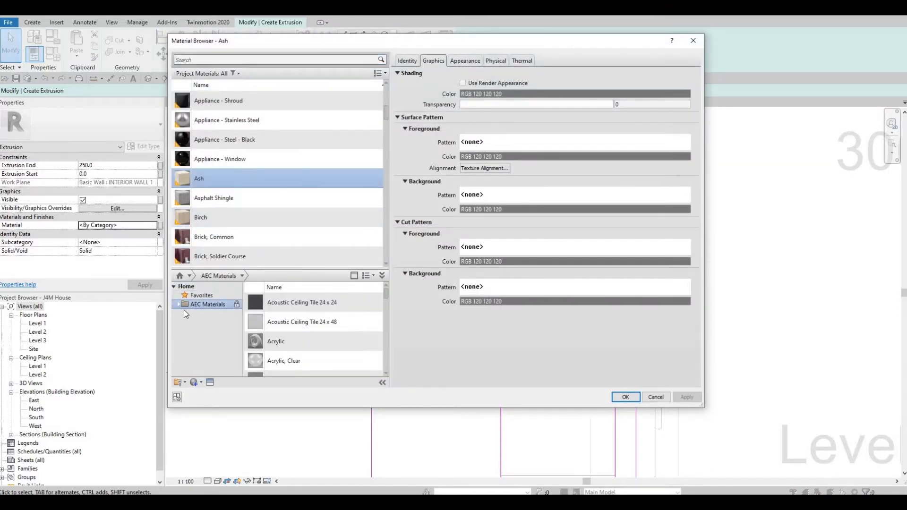
{"action": "scroll", "coordinate": [206, 332], "scroll_direction": "down", "scroll_amount": 4}
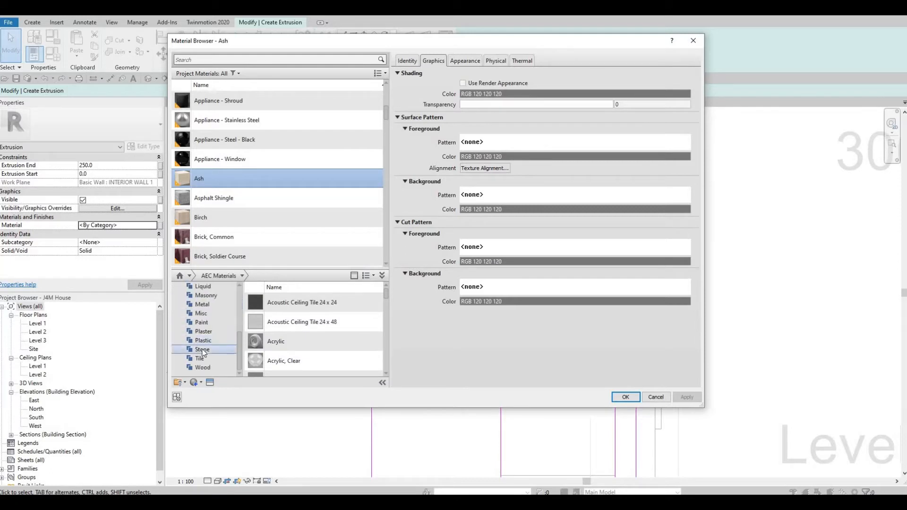
{"action": "left_click", "coordinate": [368, 300]}
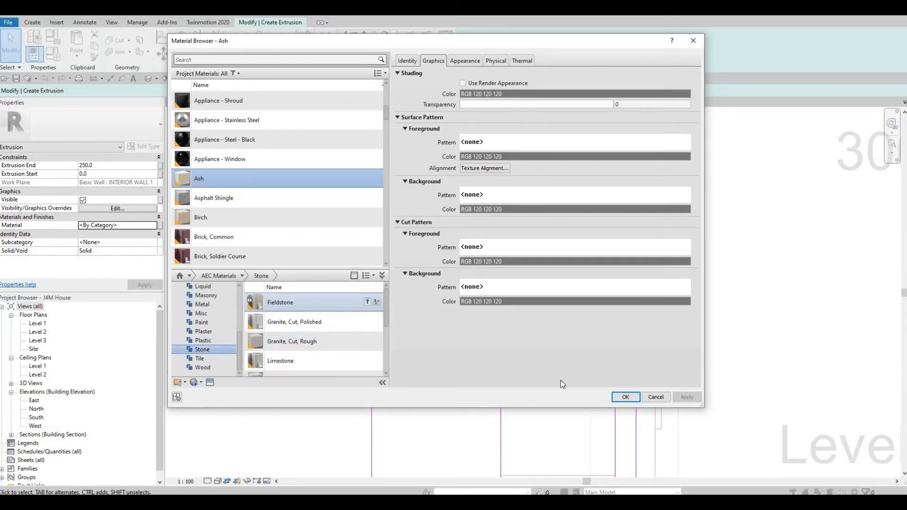
{"action": "left_click", "coordinate": [626, 397]}
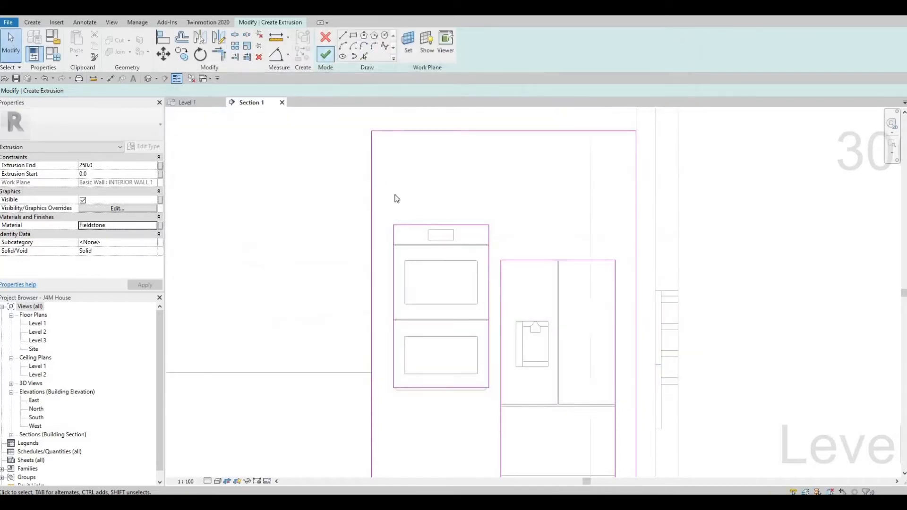
{"action": "left_click", "coordinate": [325, 57]}
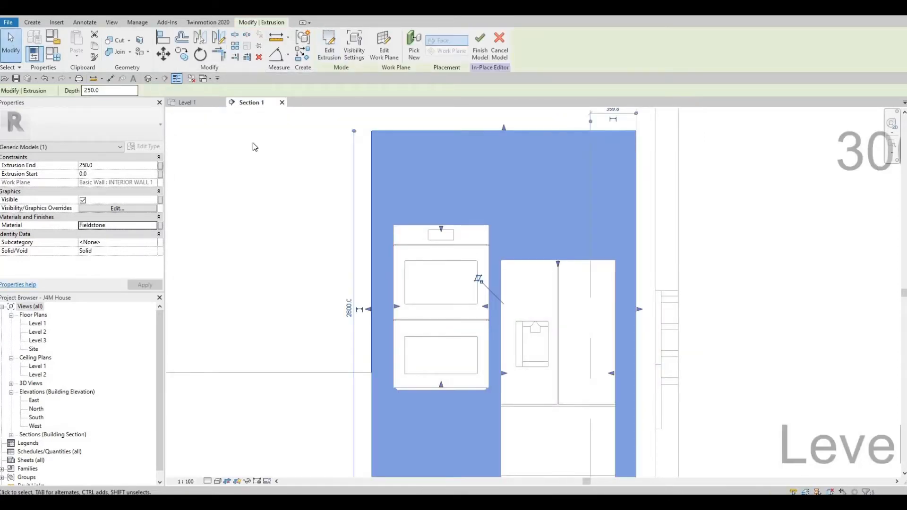
In the 3D view, stretch the cabinet extrusion's front face forward to a depth of about 815 mm, near the appliance fronts
{"action": "left_click", "coordinate": [147, 79]}
{"action": "middle_click_drag", "start_coordinate": [665, 345], "coordinate": [904, 385], "text": "shift"}
{"action": "scroll", "coordinate": [510, 274], "scroll_direction": "up", "scroll_amount": 2}
{"action": "scroll", "coordinate": [578, 289], "scroll_direction": "up", "scroll_amount": 6}
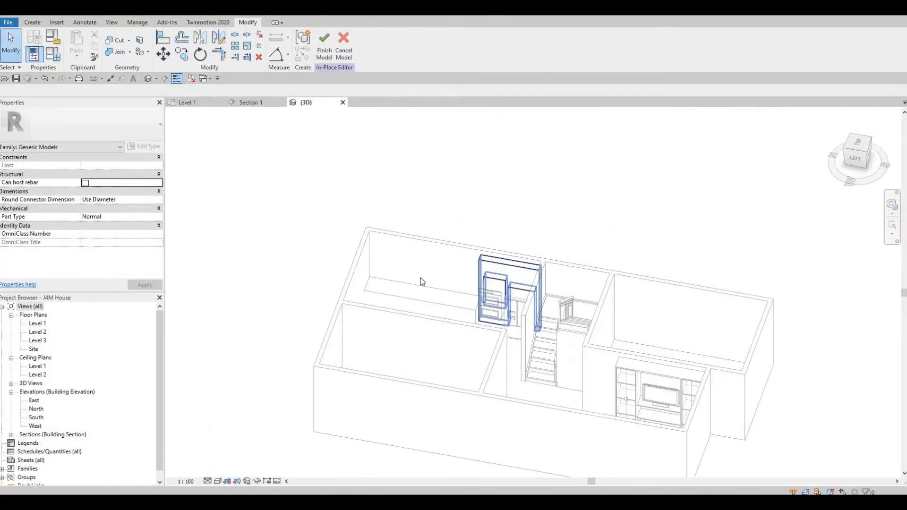
{"action": "scroll", "coordinate": [500, 226], "scroll_direction": "up", "scroll_amount": 2}
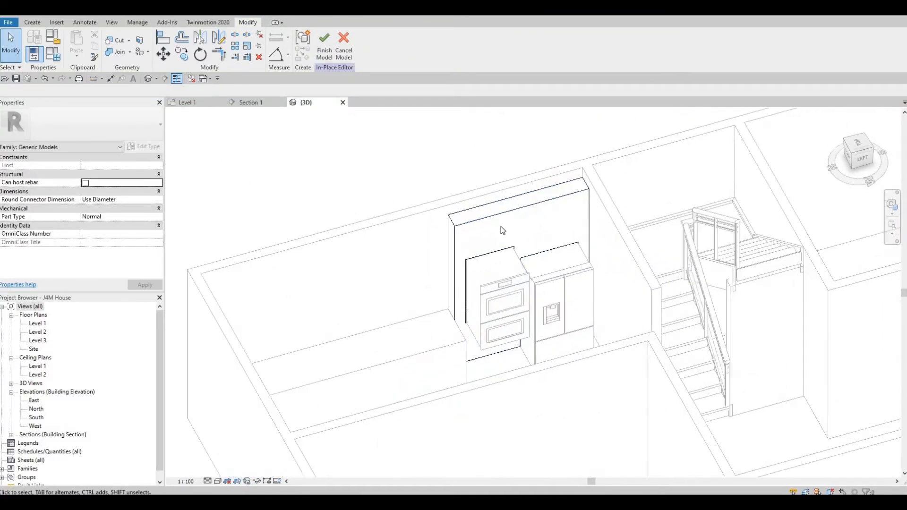
{"action": "left_click", "coordinate": [527, 283]}
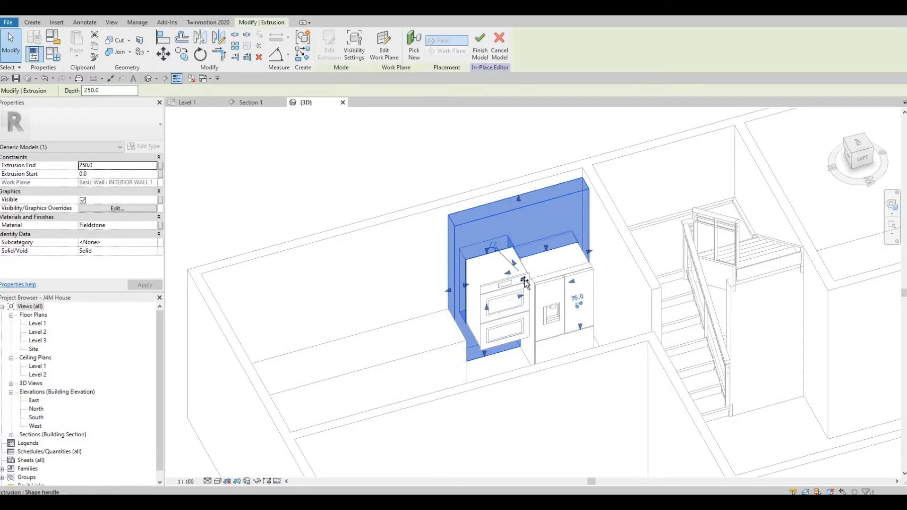
{"action": "left_click_drag", "start_coordinate": [530, 292], "coordinate": [542, 297]}
{"action": "key", "text": "Escape"}
{"action": "key", "text": "Escape"}
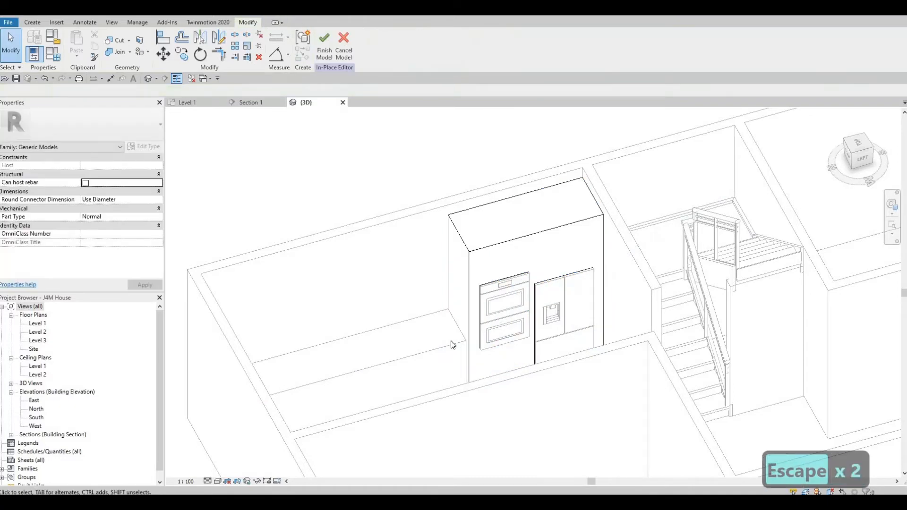
In the Level 1 plan, pull the cabinet's front face back to the rear of the refrigerator doors and finish the in-place model
{"action": "middle_click_drag", "start_coordinate": [449, 344], "coordinate": [456, 396], "text": "shift"}
{"action": "scroll", "coordinate": [538, 258], "scroll_direction": "up", "scroll_amount": 8}
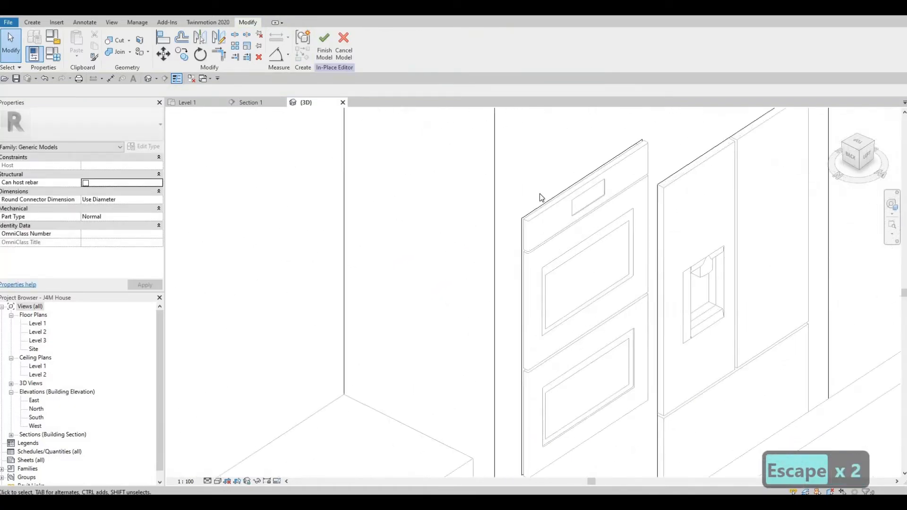
{"action": "scroll", "coordinate": [518, 255], "scroll_direction": "down", "scroll_amount": 4}
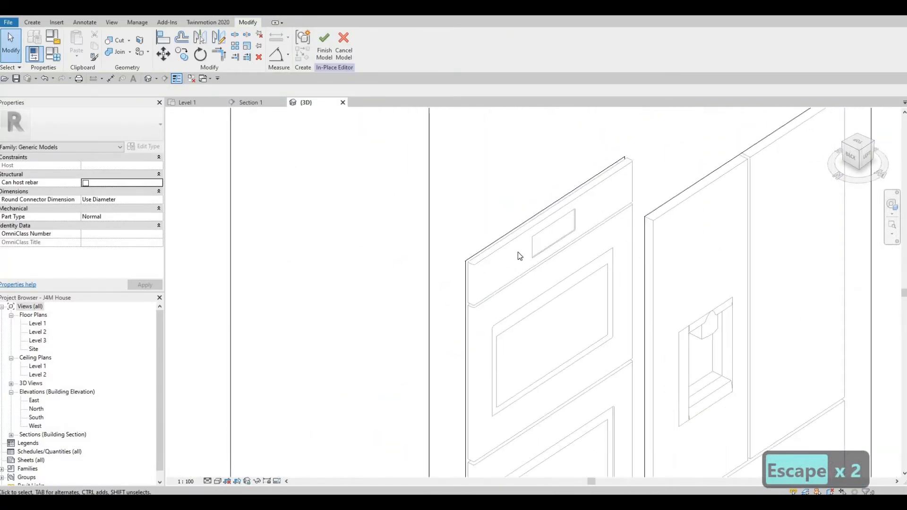
{"action": "double_click", "coordinate": [36, 325]}
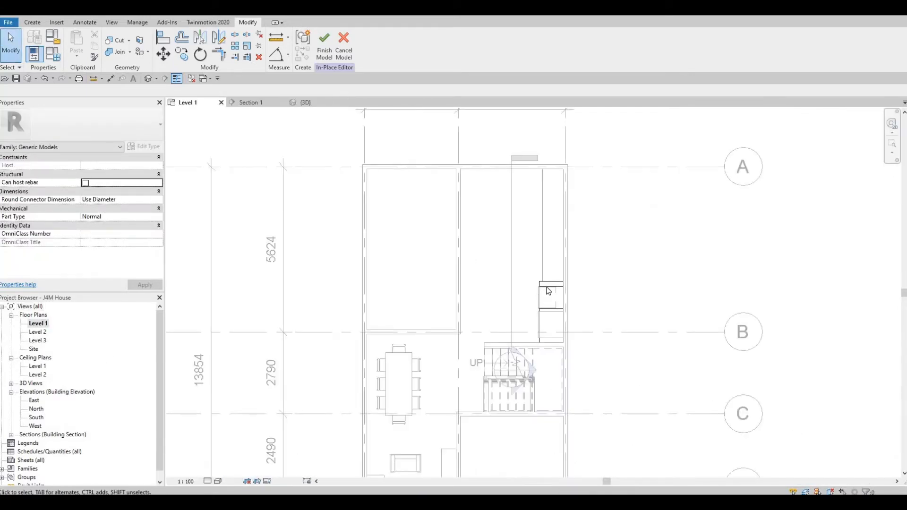
{"action": "scroll", "coordinate": [531, 282], "scroll_direction": "up", "scroll_amount": 3}
{"action": "scroll", "coordinate": [531, 283], "scroll_direction": "up", "scroll_amount": 5}
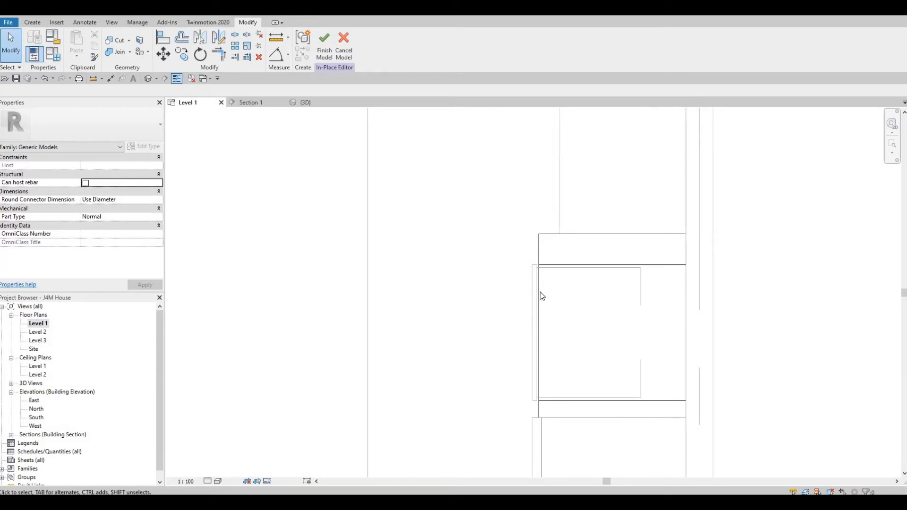
{"action": "left_click", "coordinate": [537, 401]}
{"action": "scroll", "coordinate": [536, 401], "scroll_direction": "down", "scroll_amount": 2}
{"action": "scroll", "coordinate": [535, 401], "scroll_direction": "up", "scroll_amount": 3}
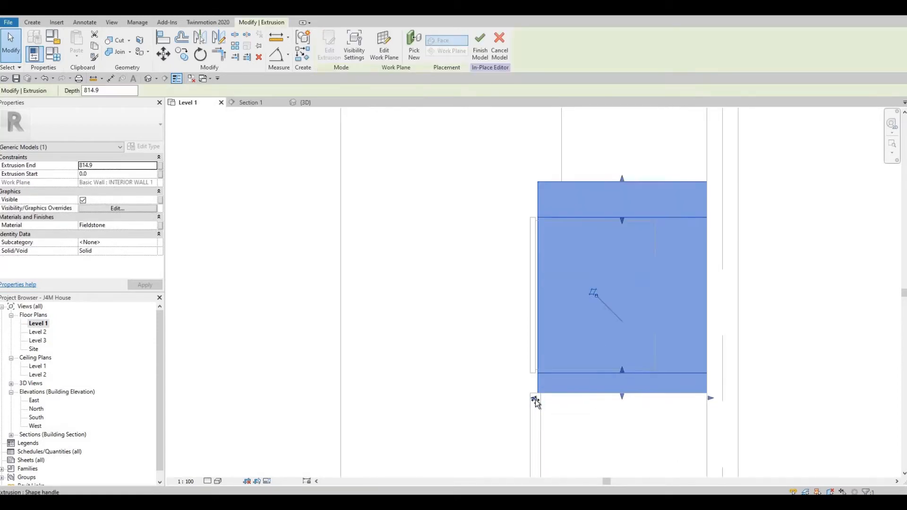
{"action": "left_click_drag", "start_coordinate": [535, 400], "coordinate": [542, 405]}
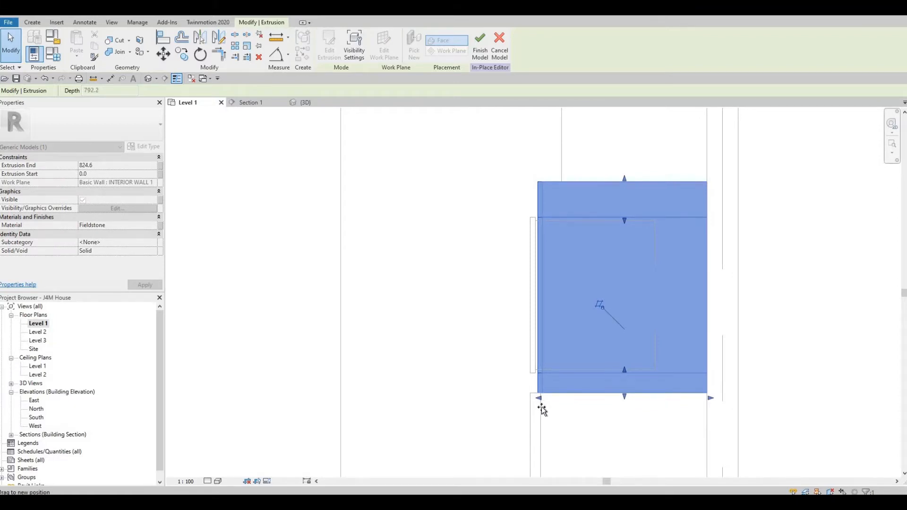
{"action": "key", "text": "Escape"}
{"action": "key", "text": "Escape"}
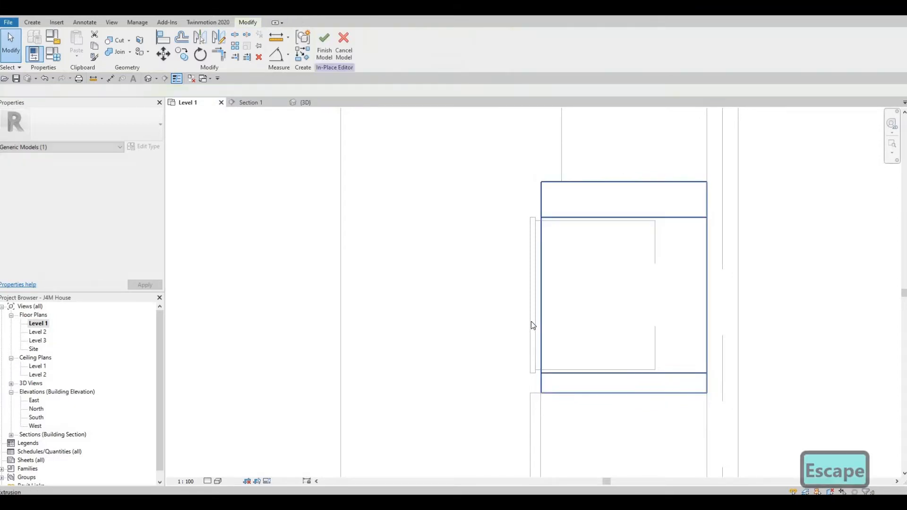
{"action": "left_click", "coordinate": [326, 41]}
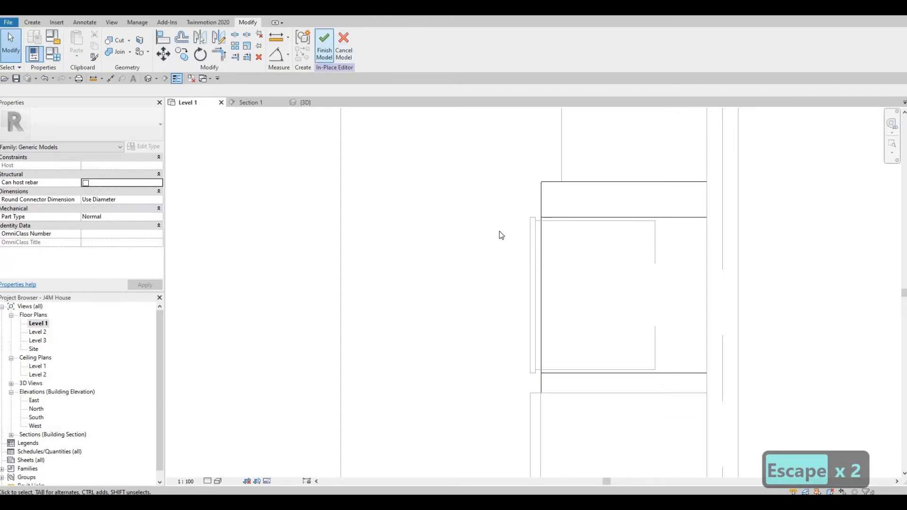
Align the double oven's cabinet face with the front face of the cabinet
{"action": "scroll", "coordinate": [519, 252], "scroll_direction": "up", "scroll_amount": 1}
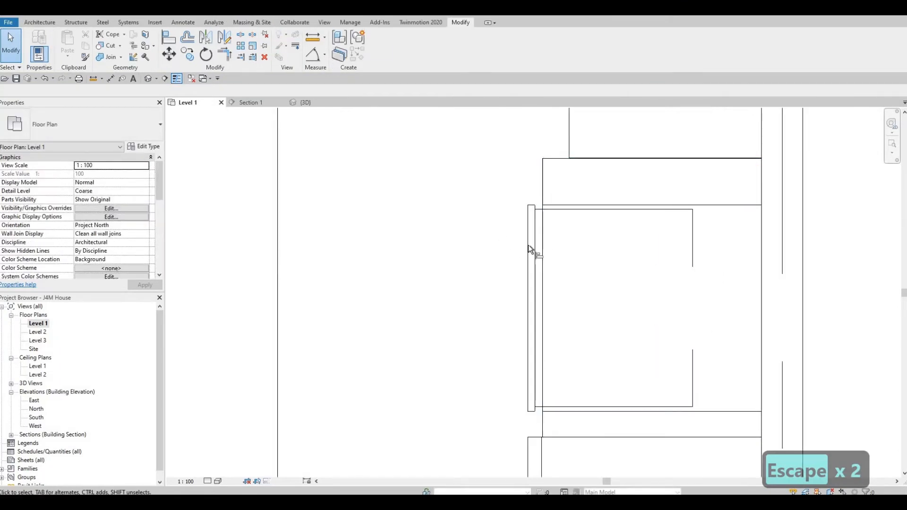
{"action": "key", "text": "a"}
{"action": "key", "text": "l"}
{"action": "left_click", "coordinate": [534, 243]}
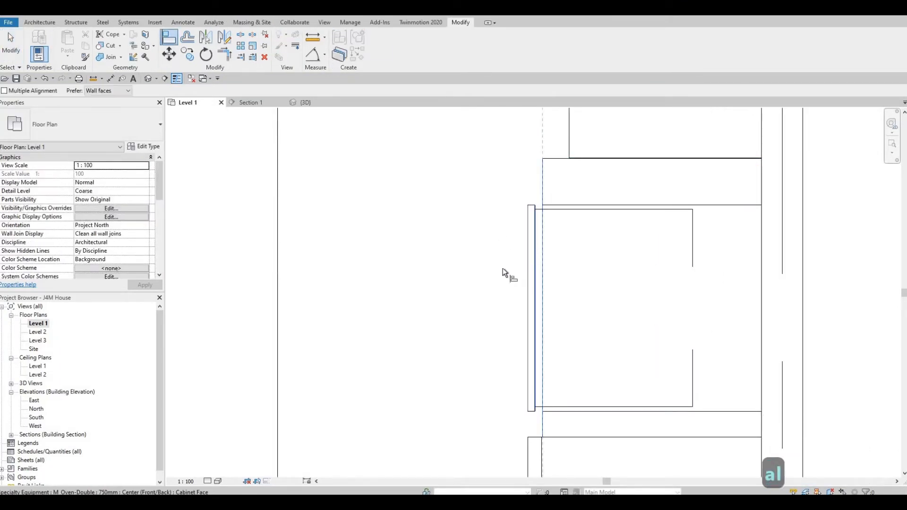
{"action": "left_click", "coordinate": [535, 278]}
{"action": "key", "text": "Escape"}
{"action": "key", "text": "Escape"}
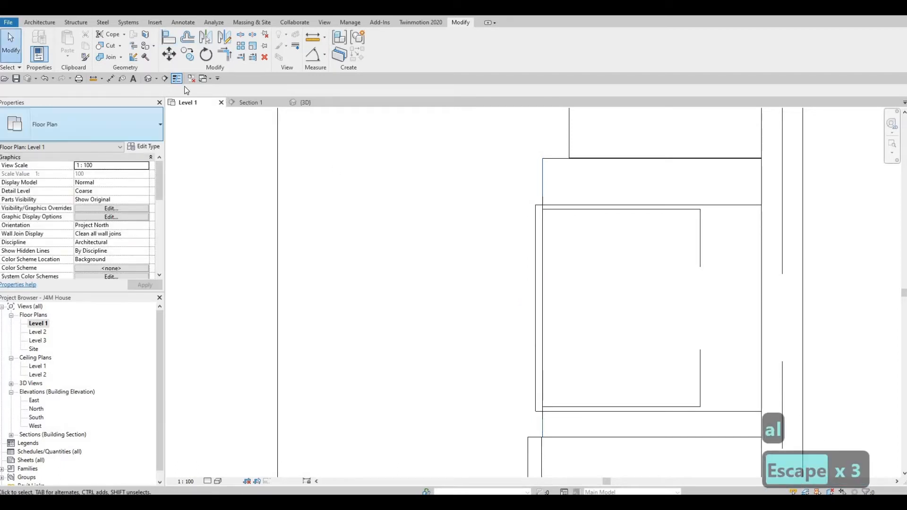
Examine in the 3D view how the double oven and refrigerator sit in the cabinet front
{"action": "left_click", "coordinate": [149, 78]}
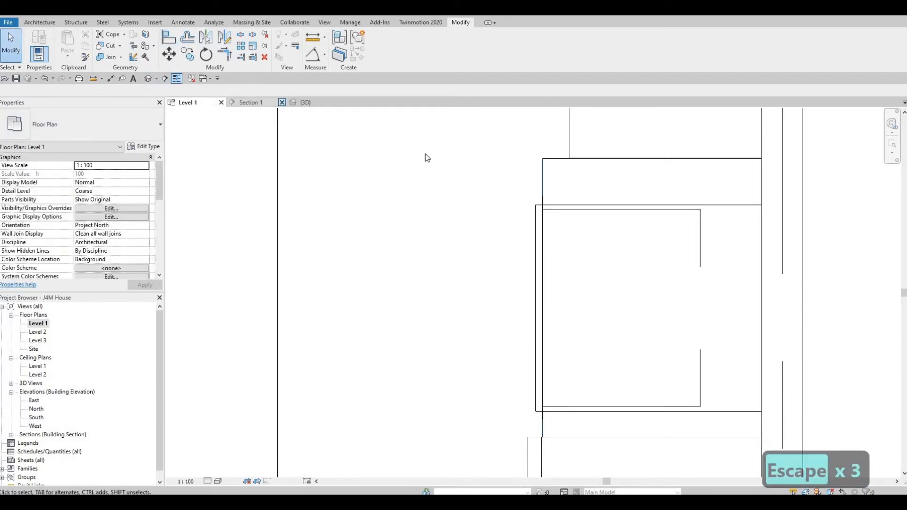
{"action": "middle_click_drag", "start_coordinate": [421, 198], "coordinate": [628, 348], "text": "shift"}
{"action": "scroll", "coordinate": [402, 320], "scroll_direction": "up", "scroll_amount": 2}
{"action": "middle_click_drag", "start_coordinate": [500, 422], "coordinate": [506, 356], "text": "shift"}
{"action": "scroll", "coordinate": [506, 356], "scroll_direction": "down", "scroll_amount": 2}
{"action": "middle_click_drag", "start_coordinate": [603, 275], "coordinate": [549, 278], "text": "shift"}
{"action": "scroll", "coordinate": [548, 278], "scroll_direction": "down", "scroll_amount": 3}
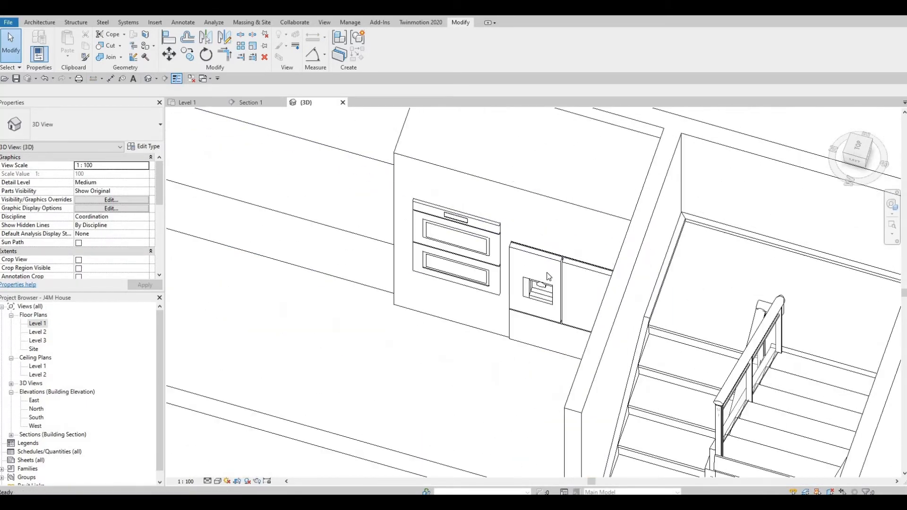
{"action": "scroll", "coordinate": [550, 251], "scroll_direction": "up", "scroll_amount": 1}
{"action": "scroll", "coordinate": [549, 250], "scroll_direction": "up", "scroll_amount": 3}
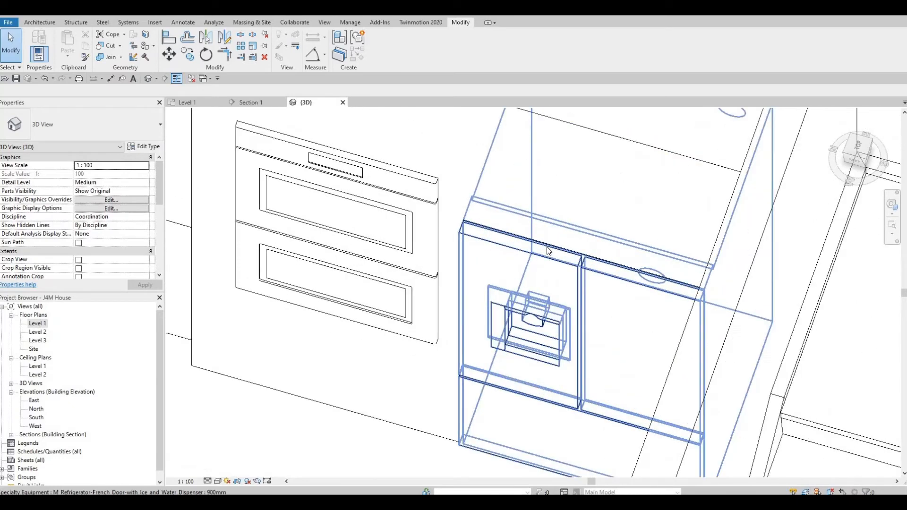
{"action": "key", "text": "Escape"}
{"action": "key", "text": "Escape"}
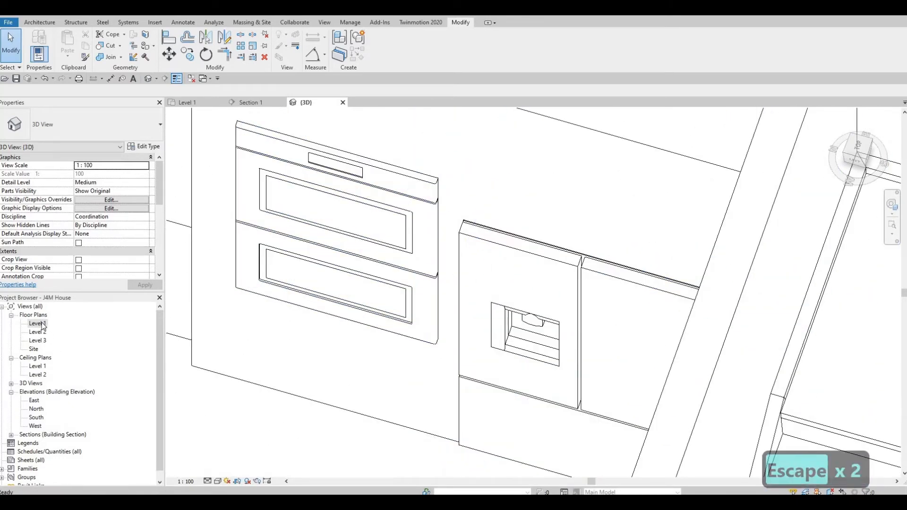
Open the Level 1 floor plan and look over the kitchen area with the counter, double oven and refrigerator
{"action": "double_click", "coordinate": [60, 326]}
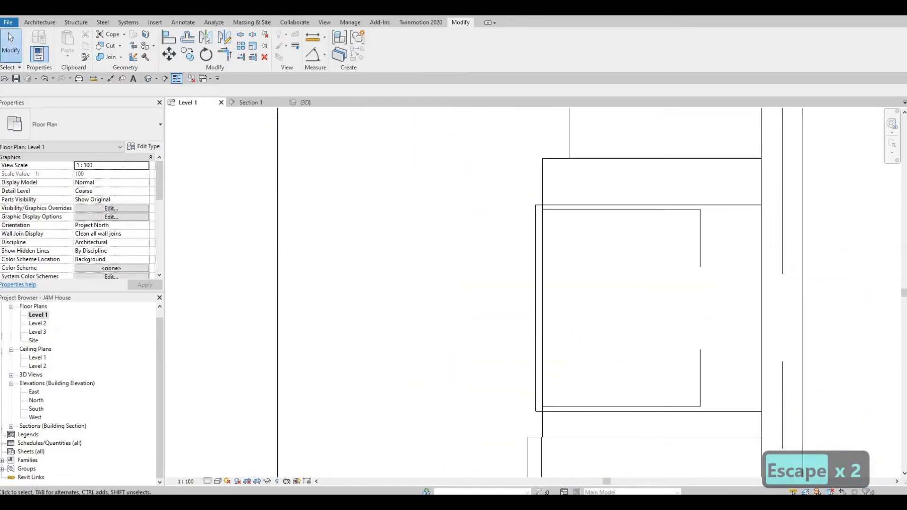
{"action": "scroll", "coordinate": [575, 260], "scroll_direction": "down", "scroll_amount": 5}
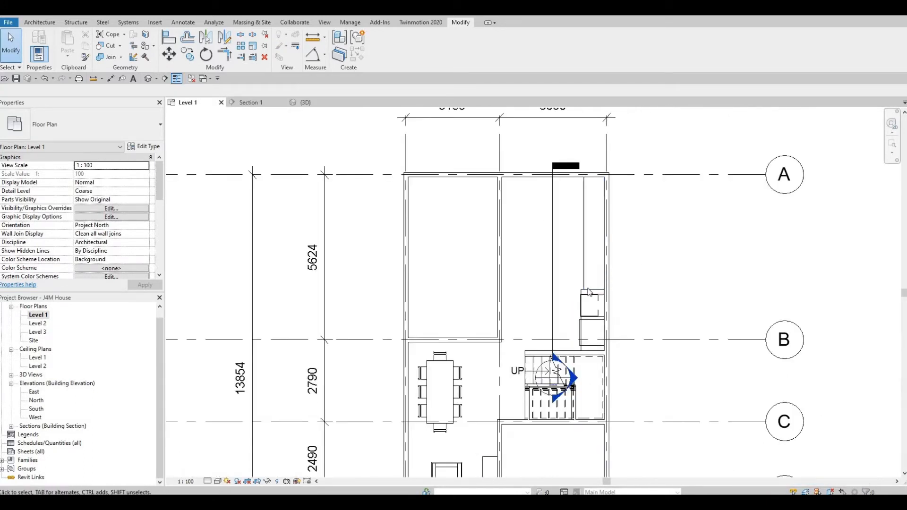
{"action": "scroll", "coordinate": [589, 276], "scroll_direction": "up", "scroll_amount": 1}
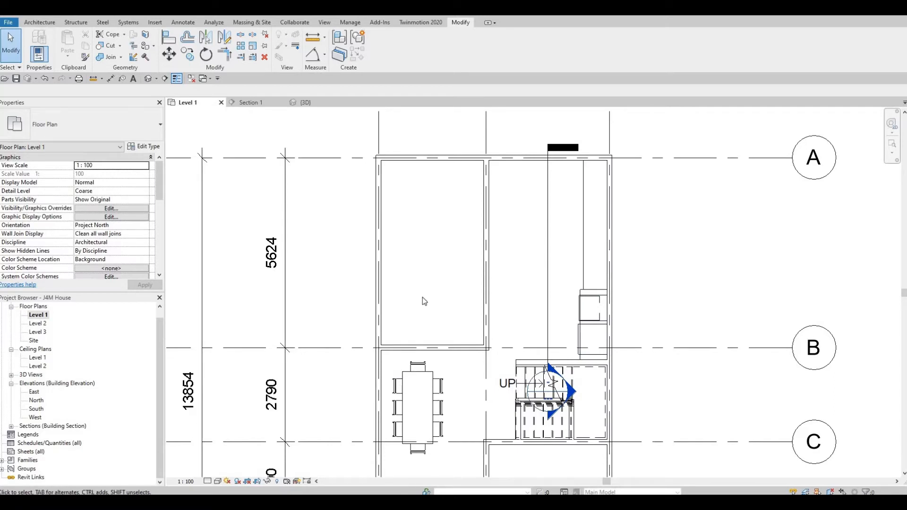
{"action": "scroll", "coordinate": [422, 296], "scroll_direction": "down", "scroll_amount": 1}
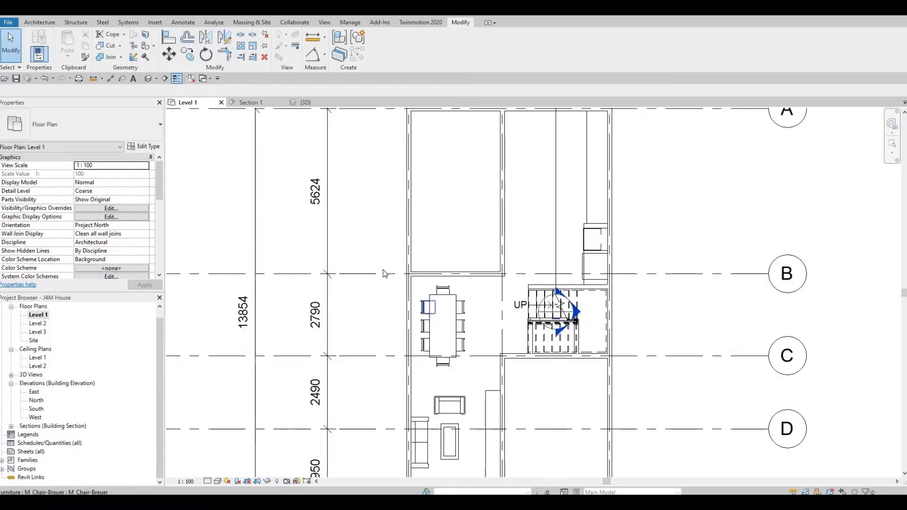
{"action": "middle_click_drag", "start_coordinate": [507, 251], "coordinate": [503, 350]}
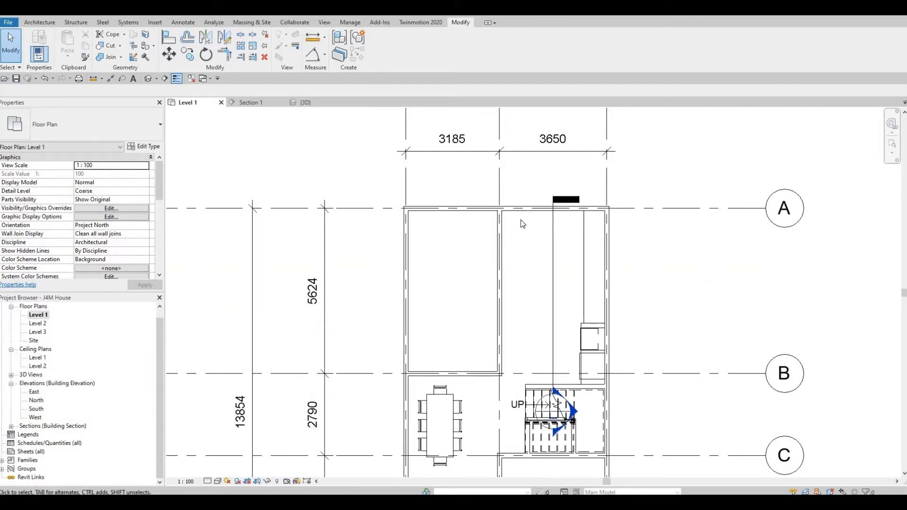
{"action": "scroll", "coordinate": [520, 219], "scroll_direction": "up", "scroll_amount": 1}
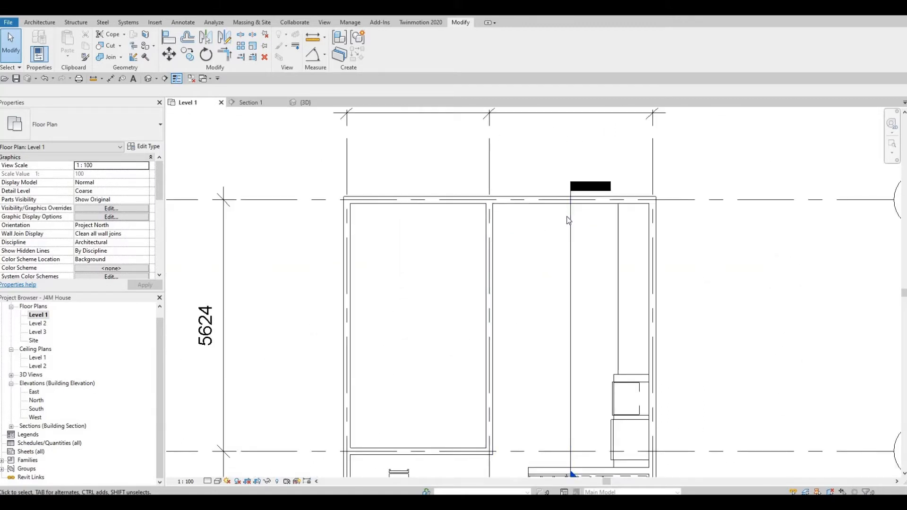
{"action": "scroll", "coordinate": [569, 249], "scroll_direction": "down", "scroll_amount": 1}
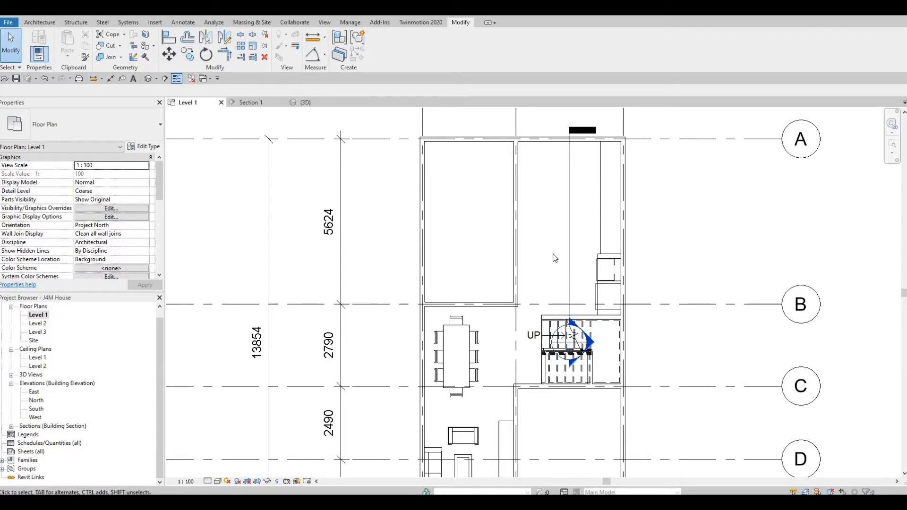
{"action": "scroll", "coordinate": [537, 282], "scroll_direction": "up", "scroll_amount": 3}
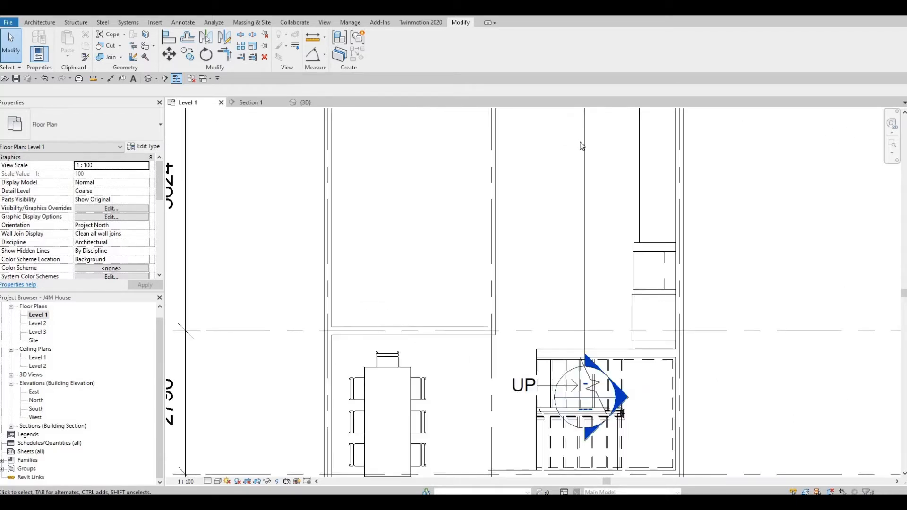
{"action": "scroll", "coordinate": [566, 188], "scroll_direction": "down", "scroll_amount": 1}
{"action": "middle_click_drag", "start_coordinate": [566, 188], "coordinate": [487, 270]}
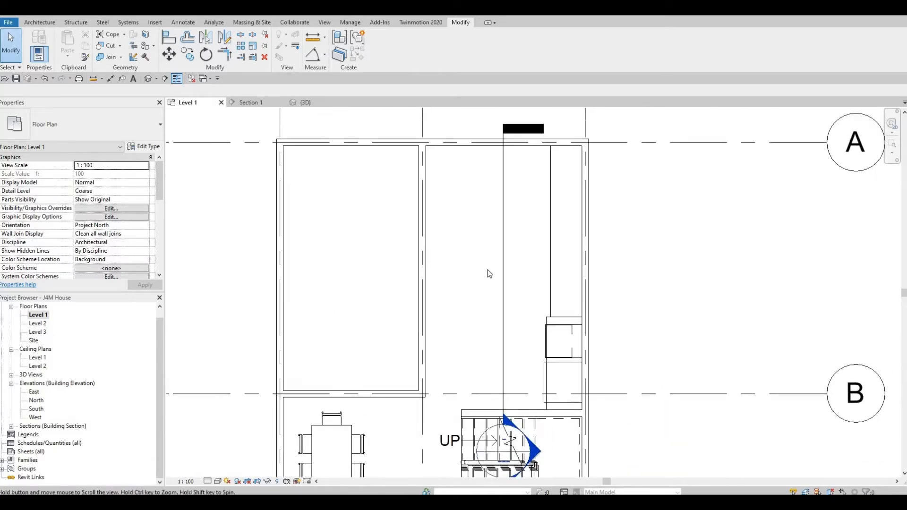
{"action": "scroll", "coordinate": [489, 273], "scroll_direction": "down", "scroll_amount": 1}
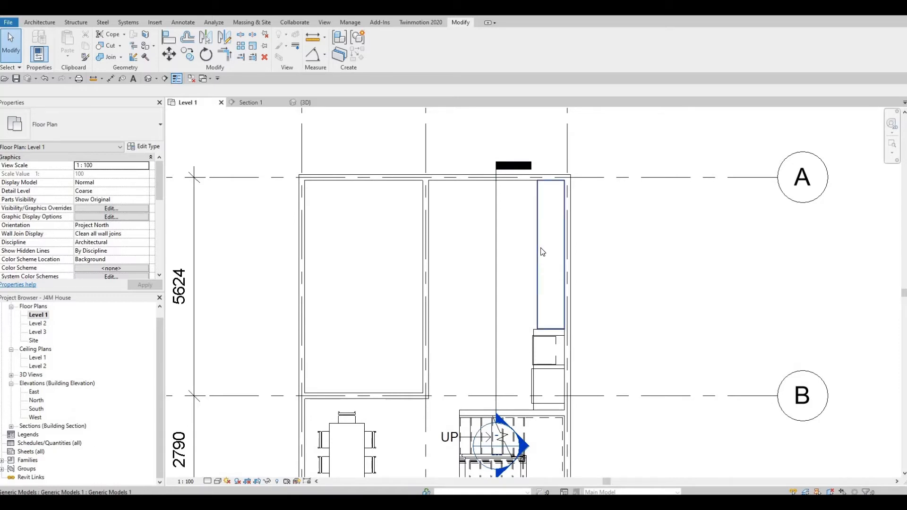
Edit the kitchen counter in place and start a new extrusion using the counter's top face as the work plane
{"action": "left_click", "coordinate": [548, 258]}
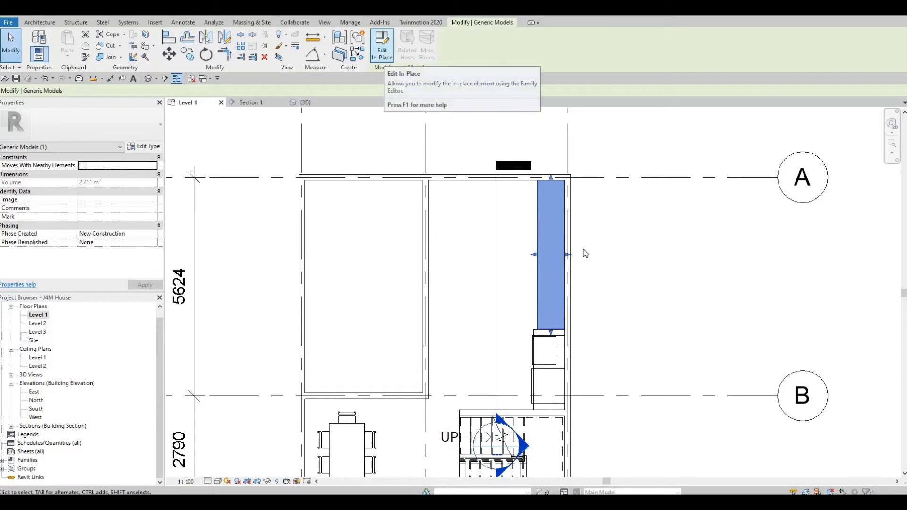
{"action": "double_click", "coordinate": [543, 223]}
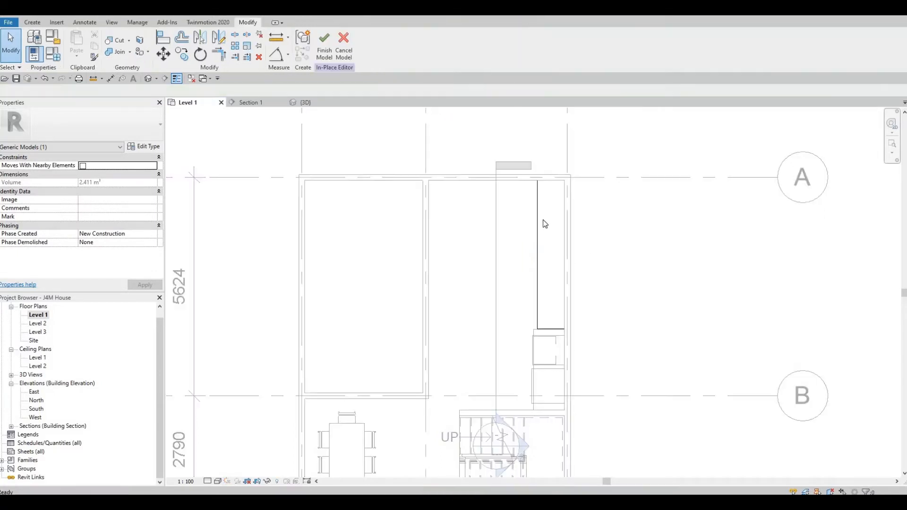
{"action": "left_click", "coordinate": [32, 22]}
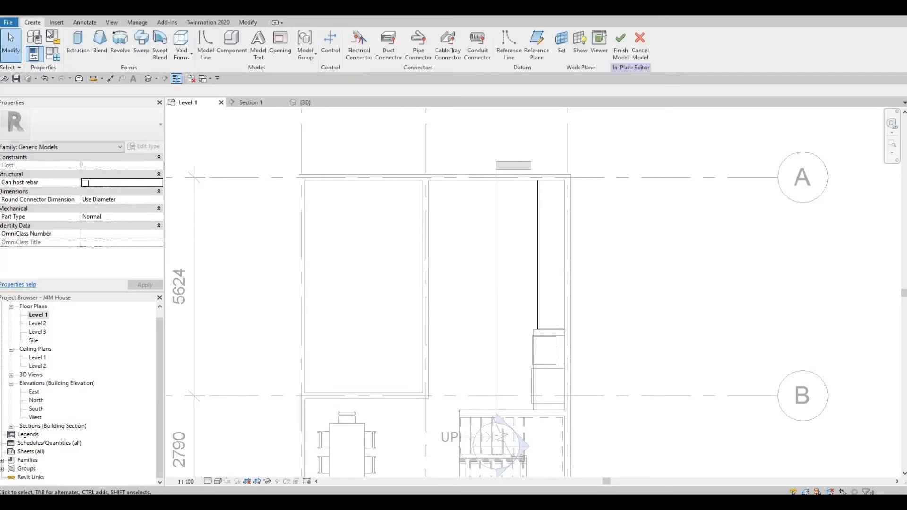
{"action": "left_click", "coordinate": [83, 41]}
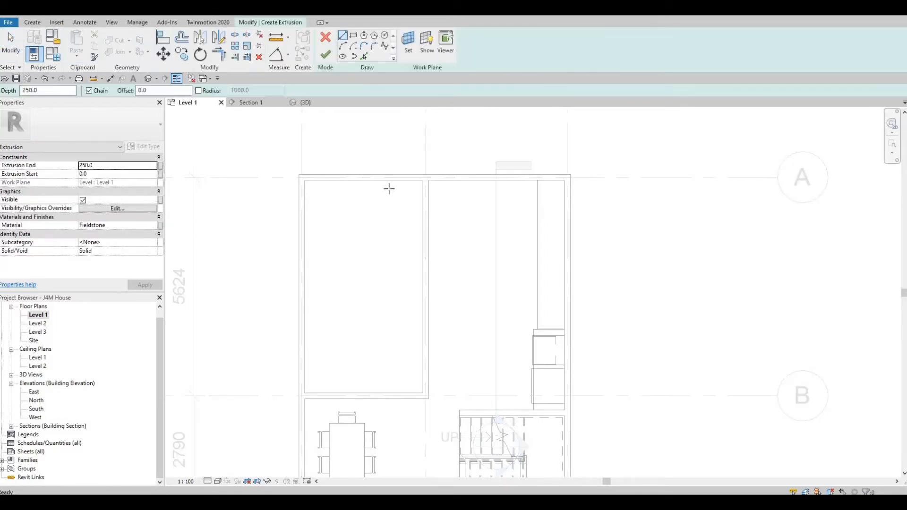
{"action": "left_click", "coordinate": [409, 48]}
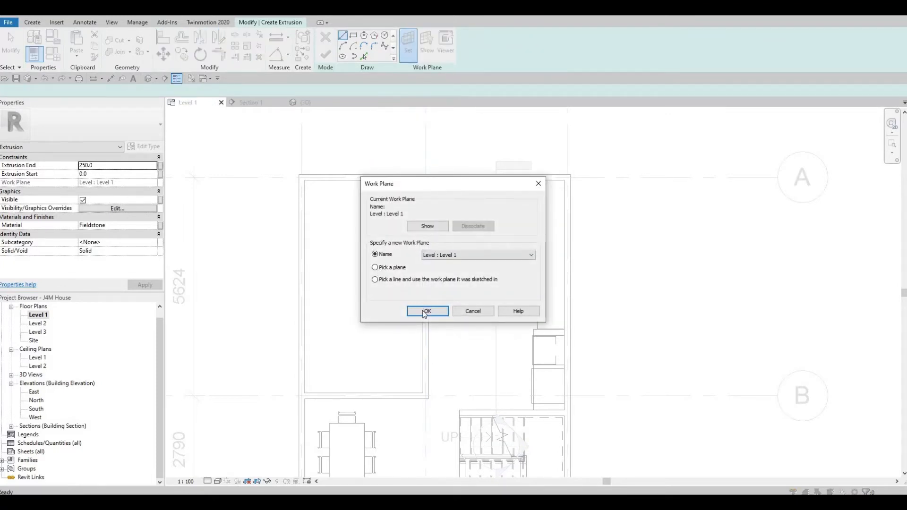
{"action": "left_click", "coordinate": [374, 267]}
{"action": "left_click", "coordinate": [427, 310]}
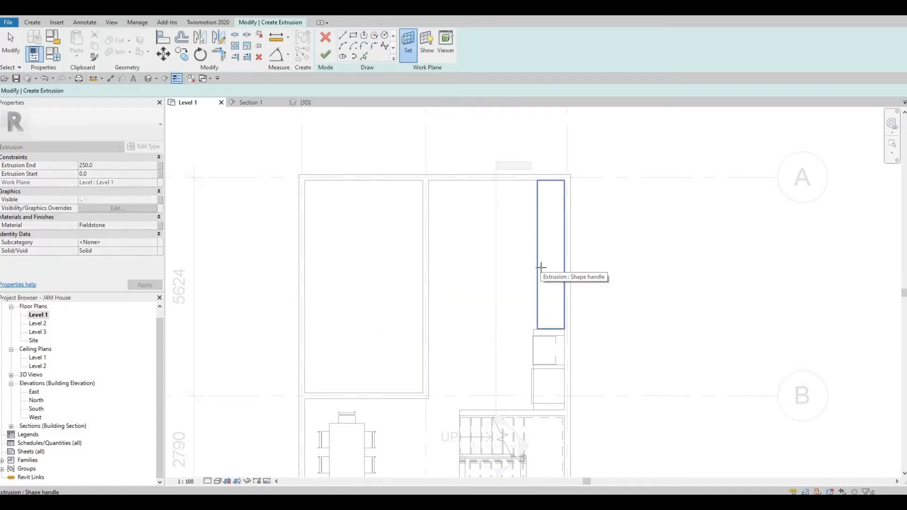
{"action": "left_click", "coordinate": [540, 207]}
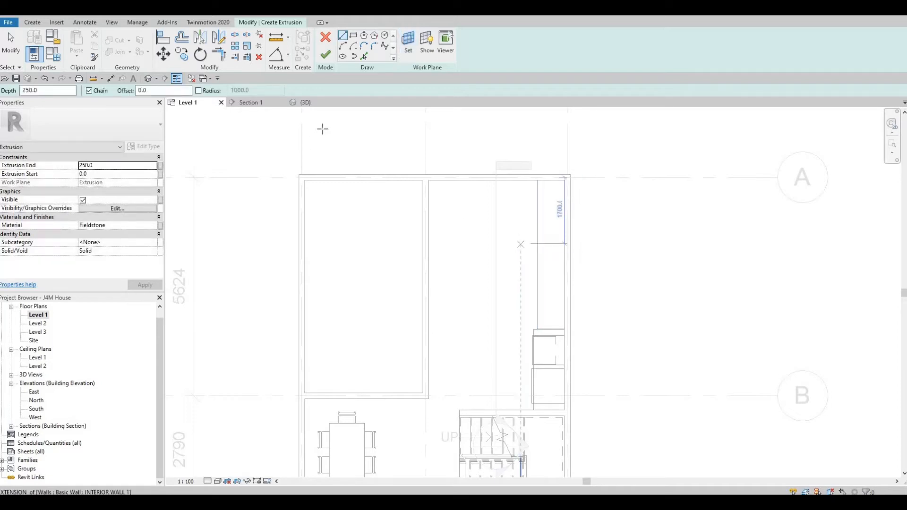
Sketch a rectangle covering the full counter top and set the extrusion end to 25 mm
{"action": "left_click", "coordinate": [353, 37]}
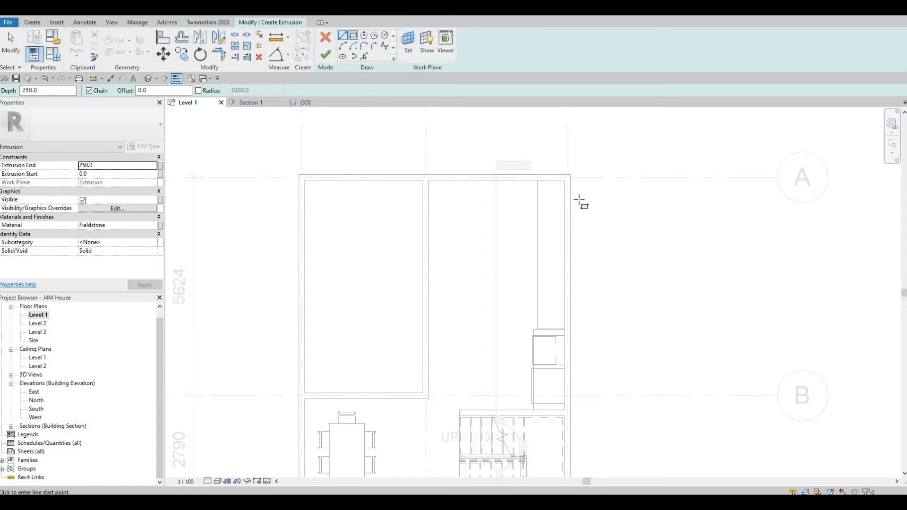
{"action": "scroll", "coordinate": [536, 178], "scroll_direction": "up", "scroll_amount": 1}
{"action": "left_click", "coordinate": [530, 177]}
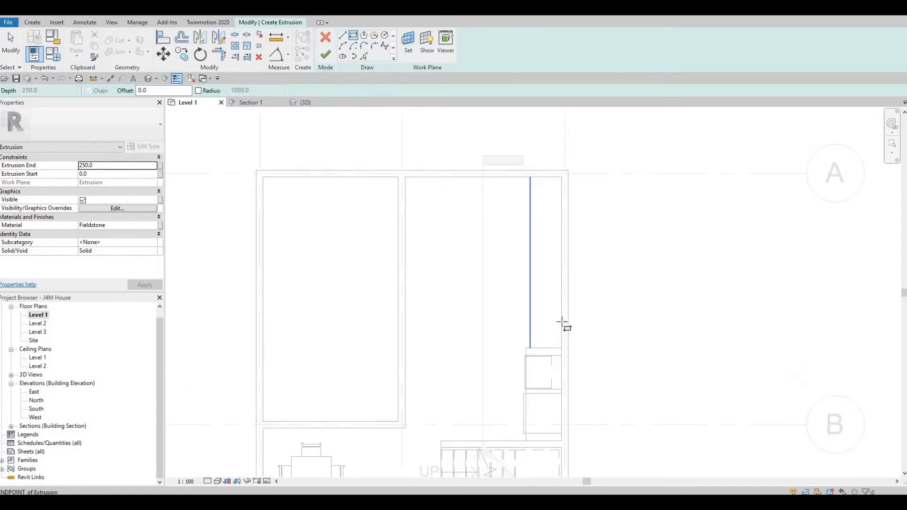
{"action": "left_click", "coordinate": [561, 348]}
{"action": "key", "text": "Escape"}
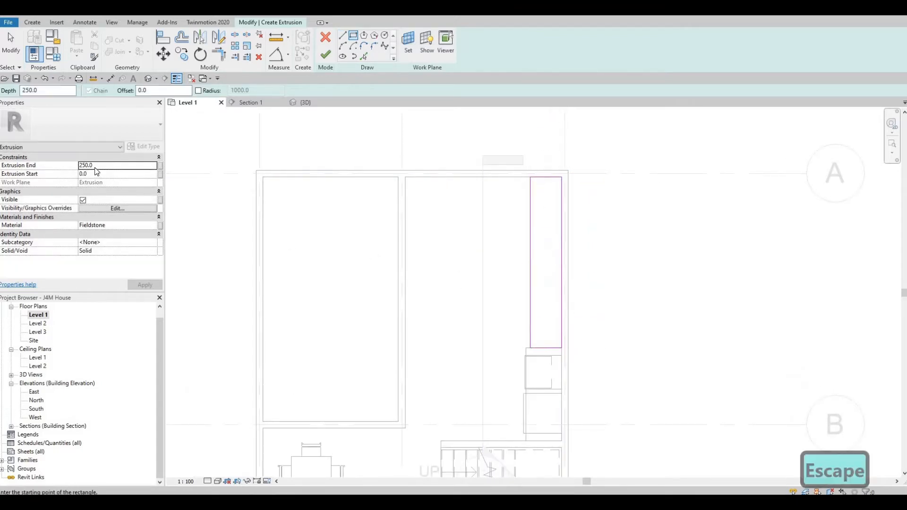
{"action": "left_click", "coordinate": [106, 165]}
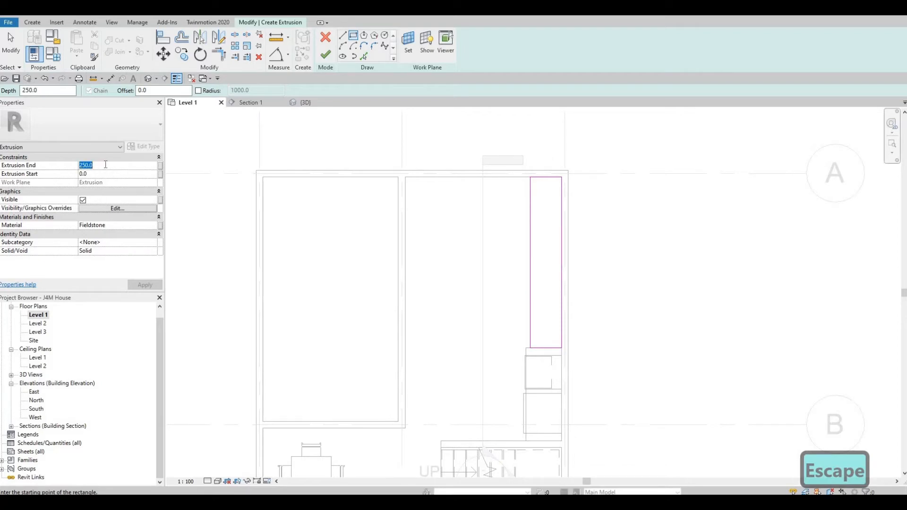
{"action": "type", "text": "25"}
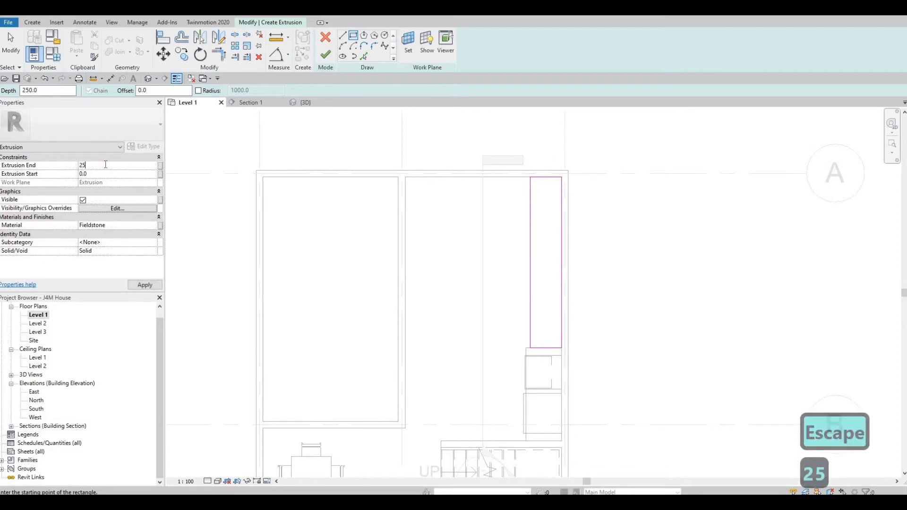
{"action": "left_click", "coordinate": [137, 285]}
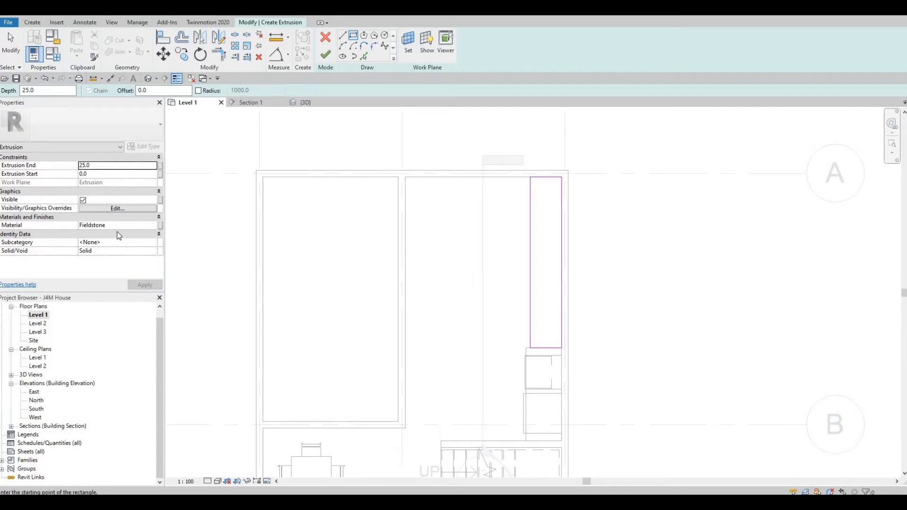
Assign Granite, Cut, Polished from the AEC stone materials to the countertop slab, and finish the extrusion and the in-place model
{"action": "left_click", "coordinate": [152, 225]}
{"action": "left_click", "coordinate": [152, 224]}
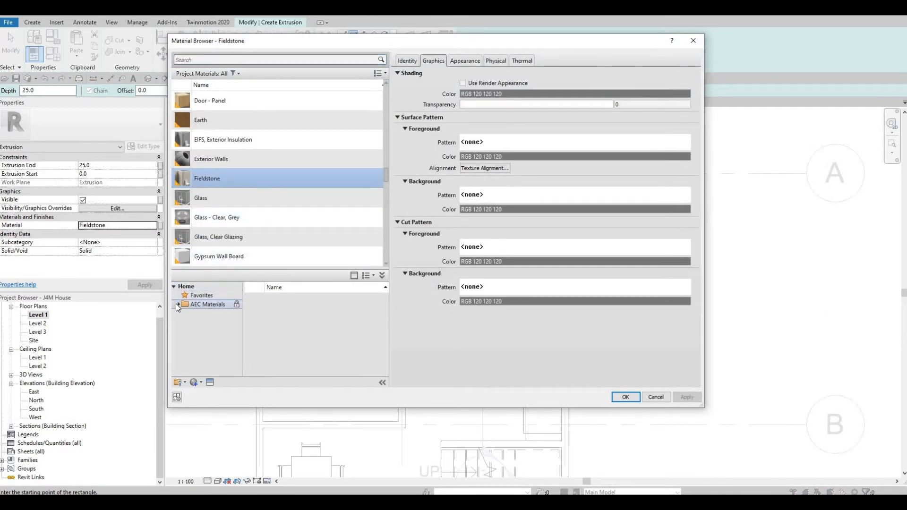
{"action": "left_click", "coordinate": [179, 304]}
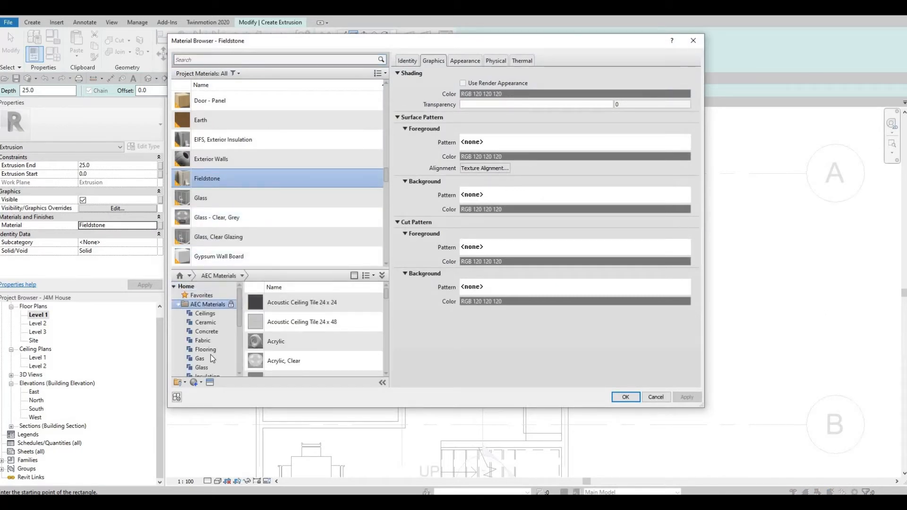
{"action": "scroll", "coordinate": [211, 366], "scroll_direction": "down", "scroll_amount": 3}
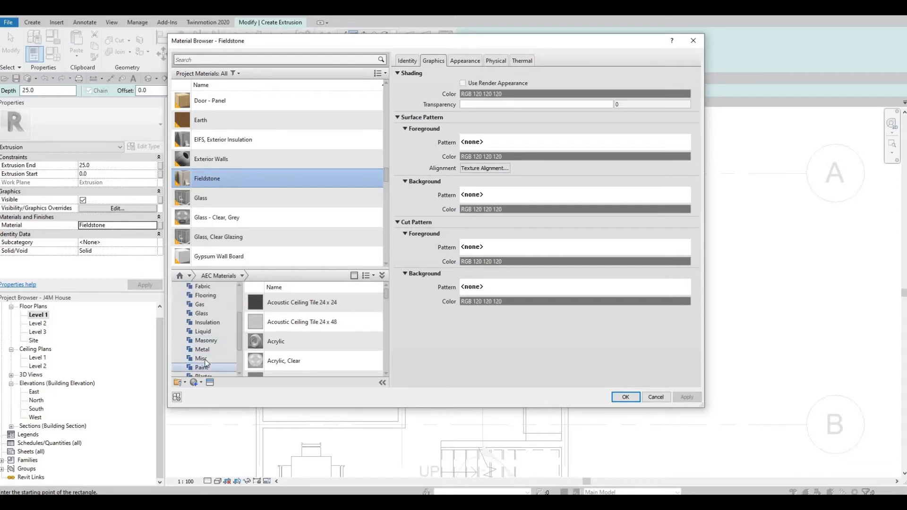
{"action": "scroll", "coordinate": [211, 361], "scroll_direction": "down", "scroll_amount": 1}
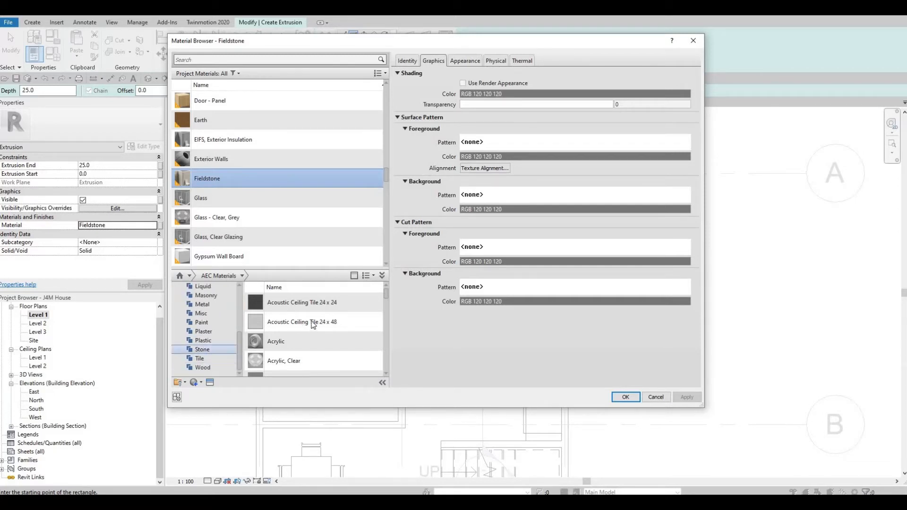
{"action": "left_click", "coordinate": [203, 350]}
{"action": "mouse_move", "coordinate": [369, 325]}
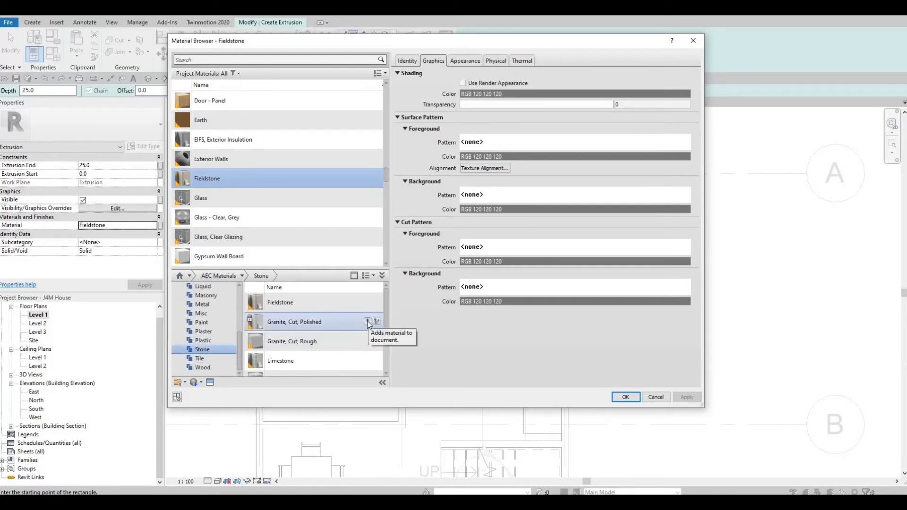
{"action": "left_click", "coordinate": [367, 322]}
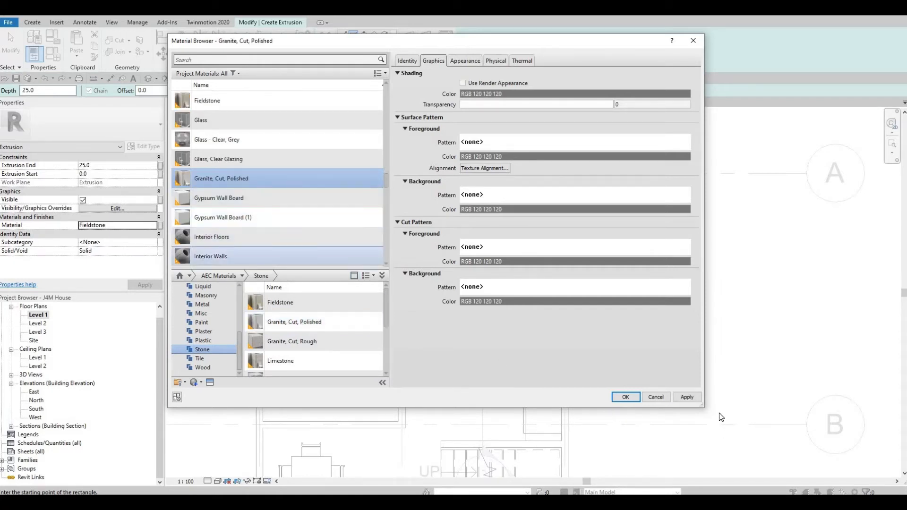
{"action": "left_click", "coordinate": [686, 397]}
{"action": "left_click", "coordinate": [624, 398]}
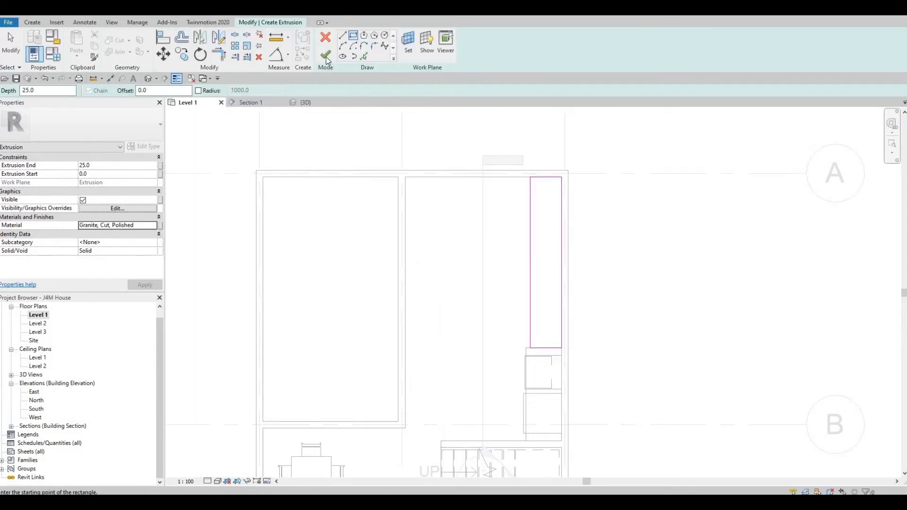
{"action": "left_click", "coordinate": [326, 57]}
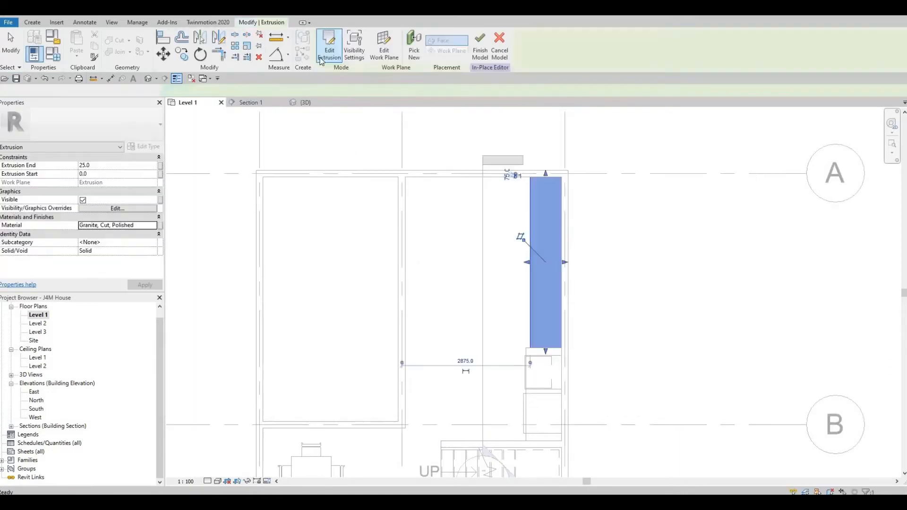
{"action": "left_click", "coordinate": [480, 47]}
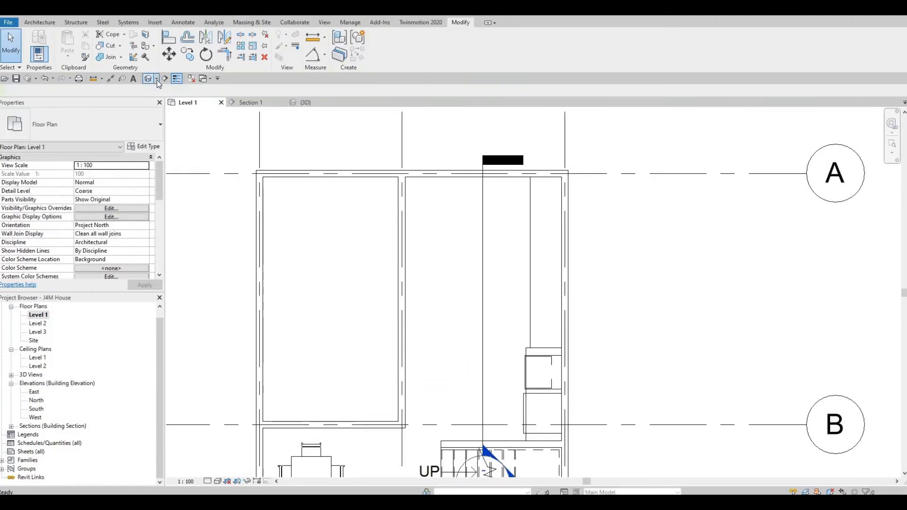
Examine the countertop slab on the kitchen counter beside the oven cabinet in the 3D view
{"action": "left_click", "coordinate": [149, 79]}
{"action": "scroll", "coordinate": [377, 270], "scroll_direction": "down", "scroll_amount": 2}
{"action": "middle_click_drag", "start_coordinate": [310, 257], "coordinate": [853, 314]}
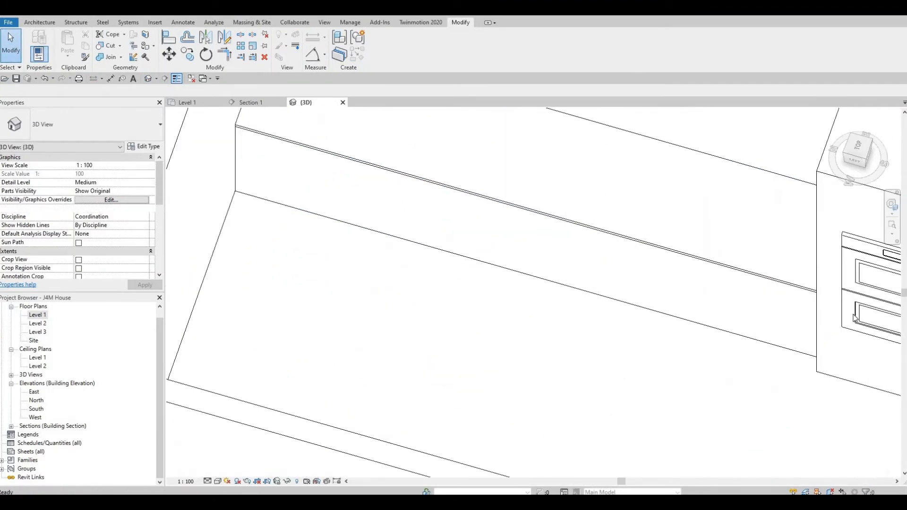
{"action": "scroll", "coordinate": [853, 317], "scroll_direction": "down", "scroll_amount": 2}
{"action": "middle_click_drag", "start_coordinate": [727, 337], "coordinate": [637, 252], "text": "shift"}
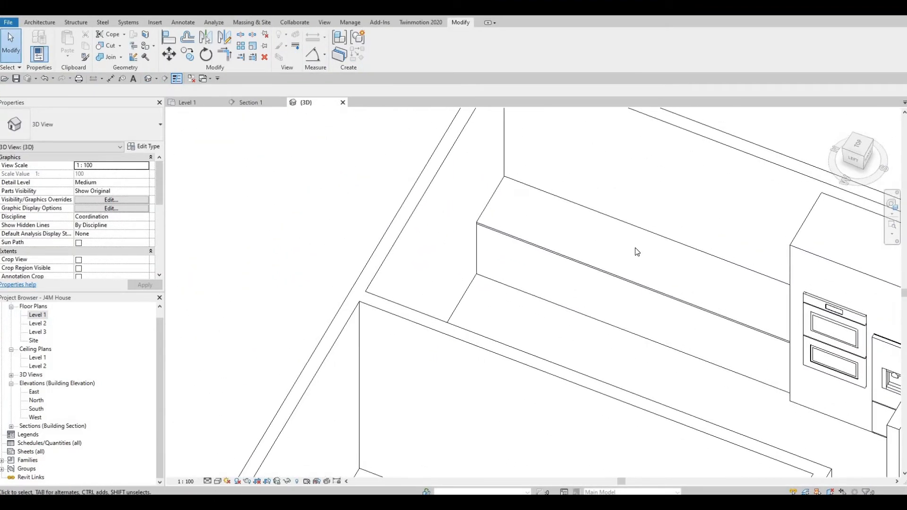
{"action": "scroll", "coordinate": [637, 252], "scroll_direction": "down", "scroll_amount": 3}
{"action": "scroll", "coordinate": [472, 312], "scroll_direction": "up", "scroll_amount": 2}
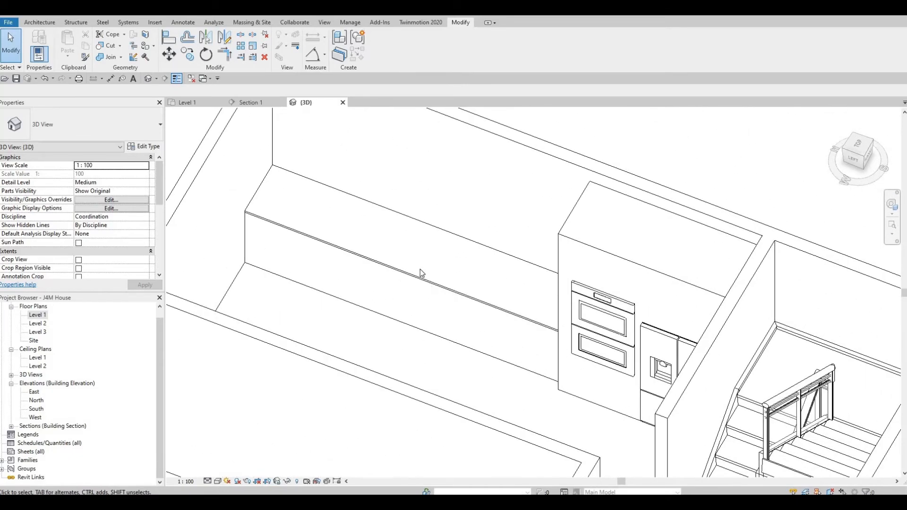
Edit the kitchen counter in place and start a void sweep in it
{"action": "scroll", "coordinate": [476, 333], "scroll_direction": "up", "scroll_amount": 2}
{"action": "scroll", "coordinate": [482, 348], "scroll_direction": "down", "scroll_amount": 2}
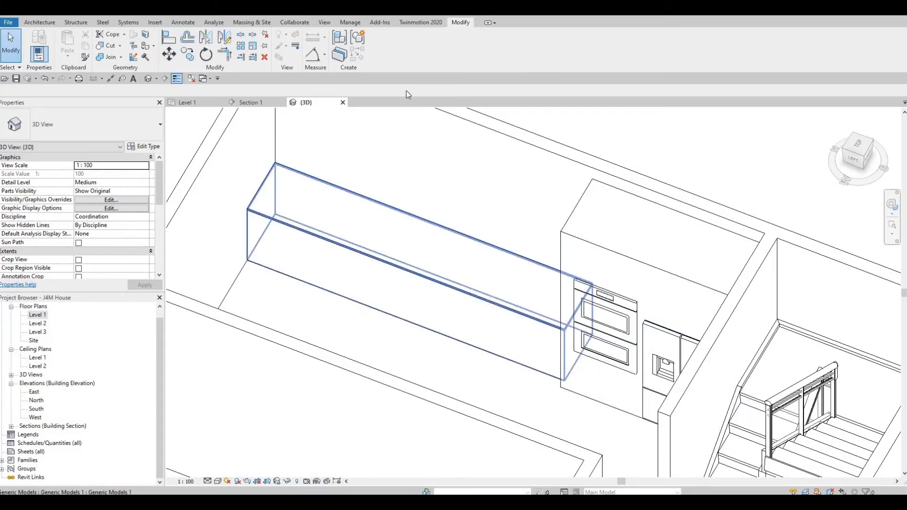
{"action": "left_click", "coordinate": [524, 279]}
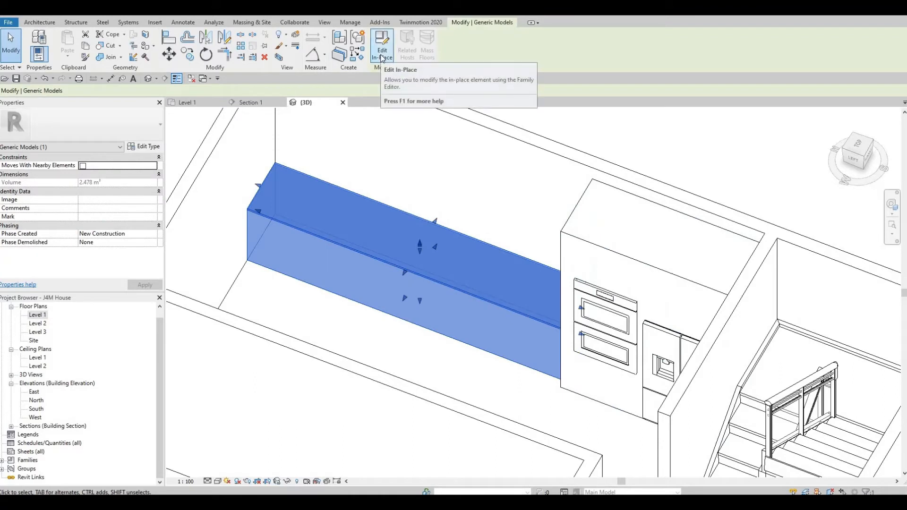
{"action": "left_click", "coordinate": [382, 57]}
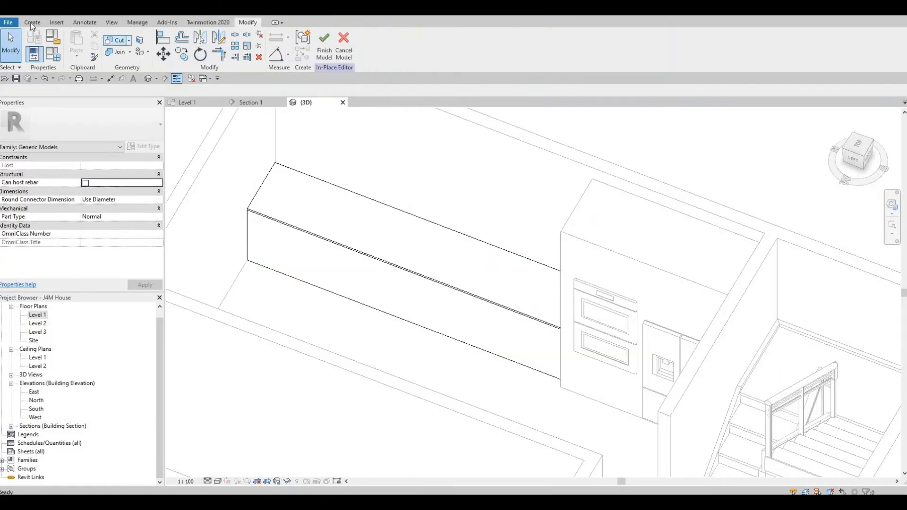
{"action": "left_click", "coordinate": [32, 22]}
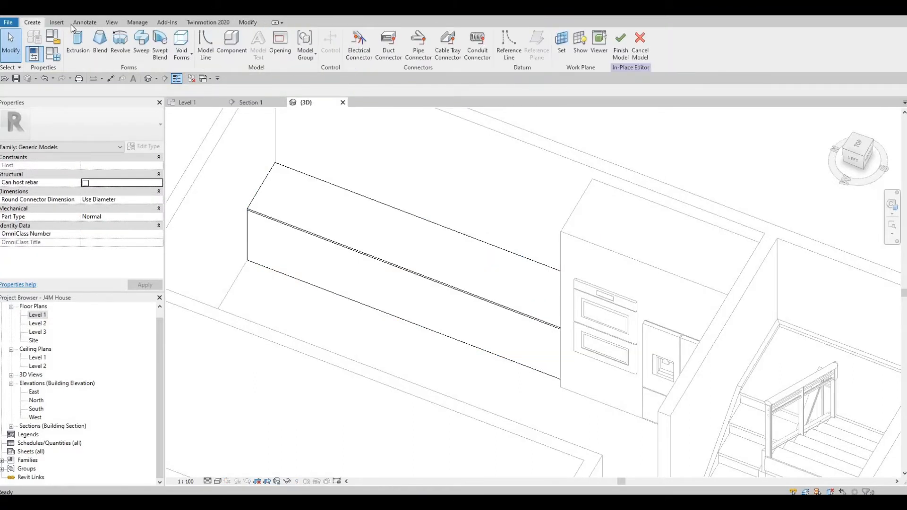
{"action": "left_click", "coordinate": [180, 60]}
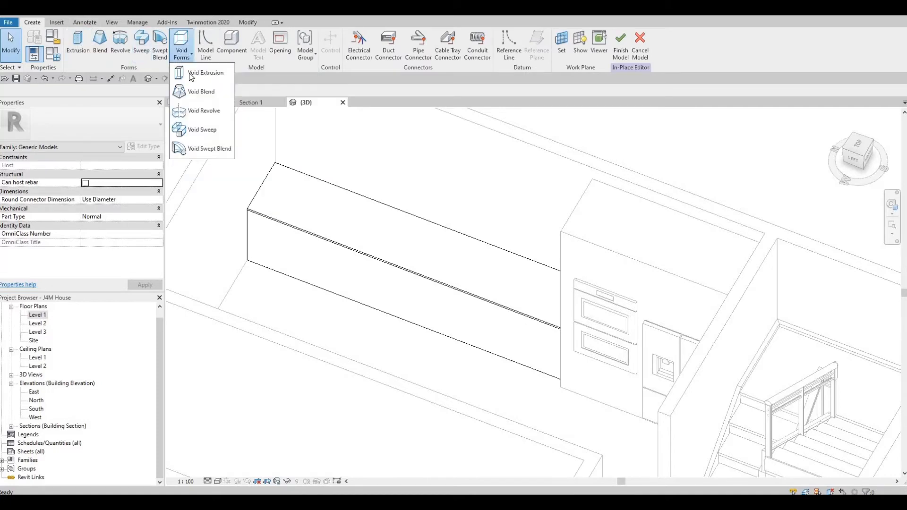
{"action": "left_click", "coordinate": [206, 128]}
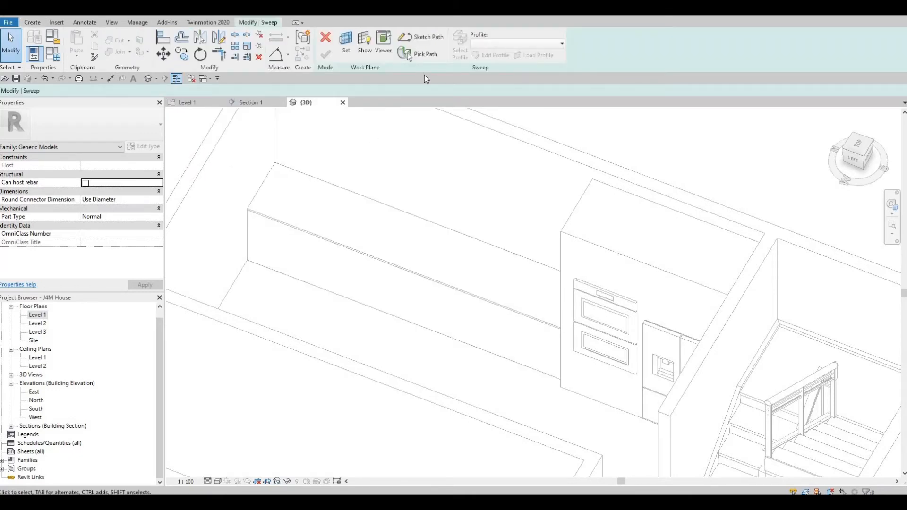
Sketch the void sweep's path by picking the counter's bottom front edge, and finish the path
{"action": "left_click", "coordinate": [421, 39]}
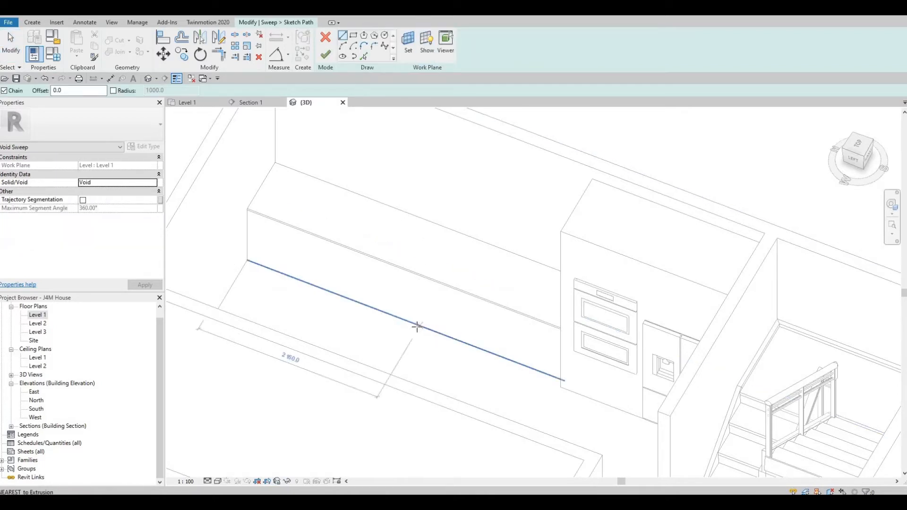
{"action": "left_click", "coordinate": [410, 325]}
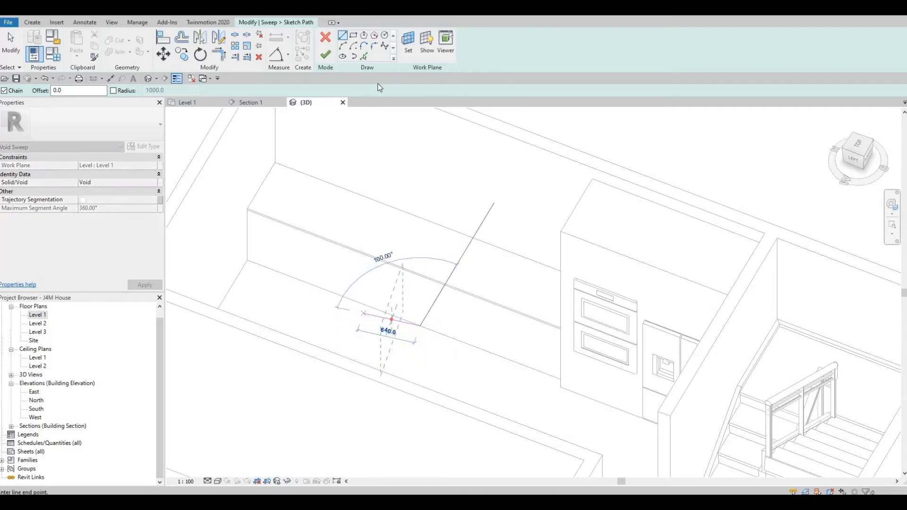
{"action": "key", "text": "Escape"}
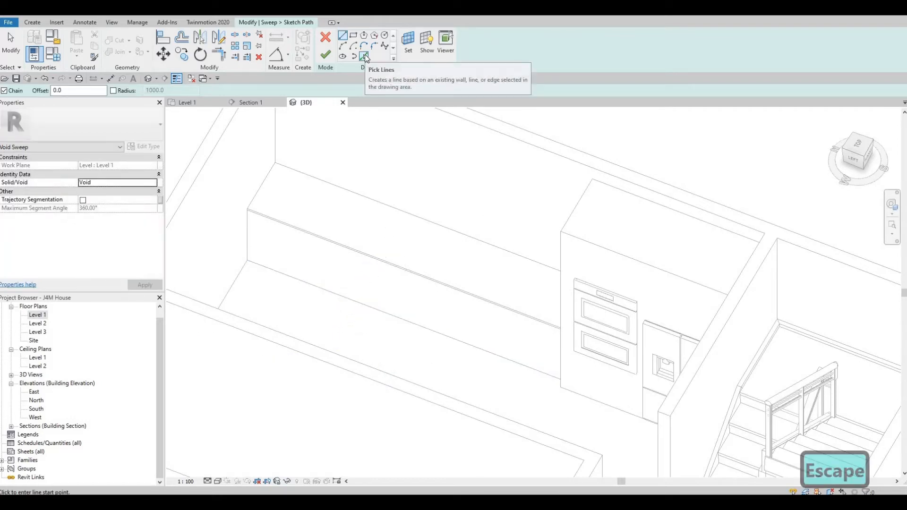
{"action": "left_click", "coordinate": [364, 56]}
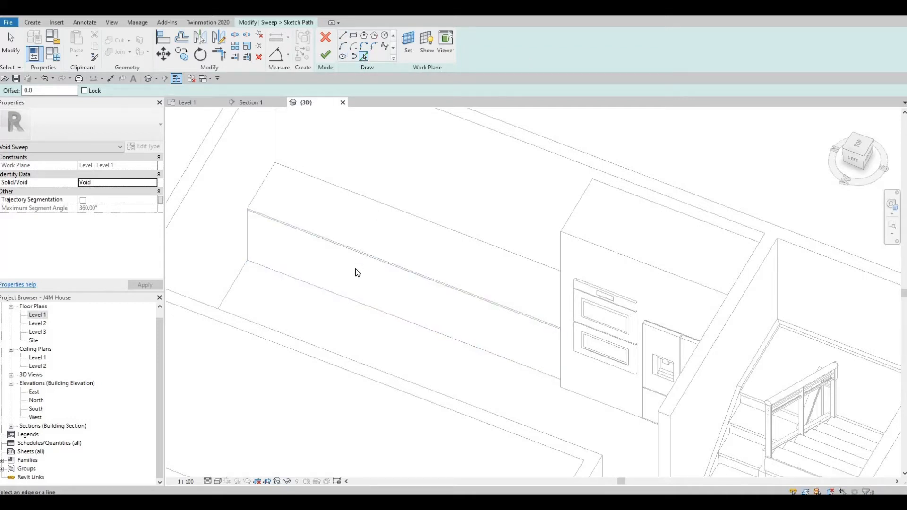
{"action": "key", "text": "Tab"}
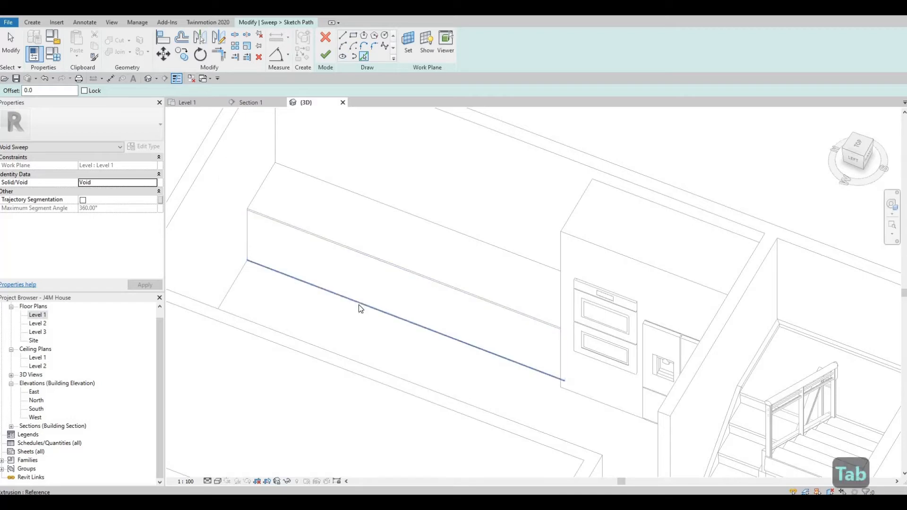
{"action": "left_click", "coordinate": [359, 305]}
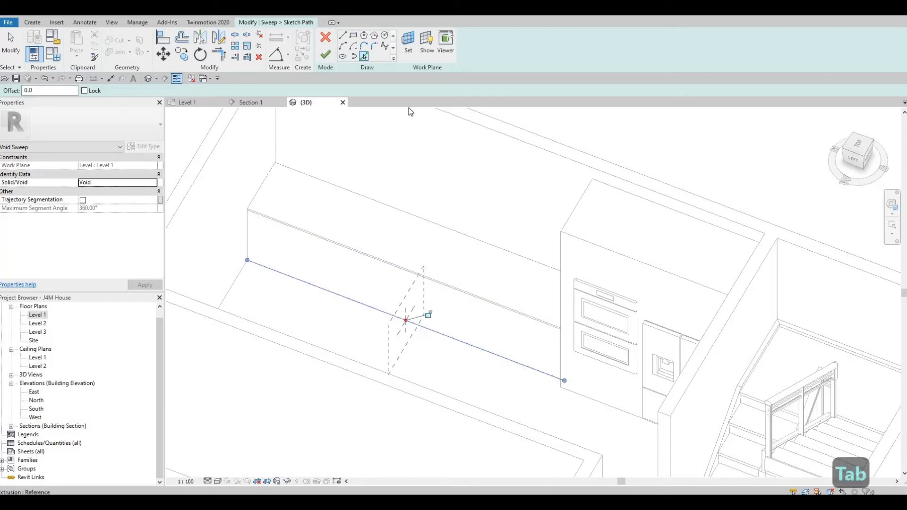
{"action": "left_click", "coordinate": [325, 56]}
Open the void sweep's profile for sketching at the path's profile plane and start a rectangle
{"action": "left_click", "coordinate": [466, 43]}
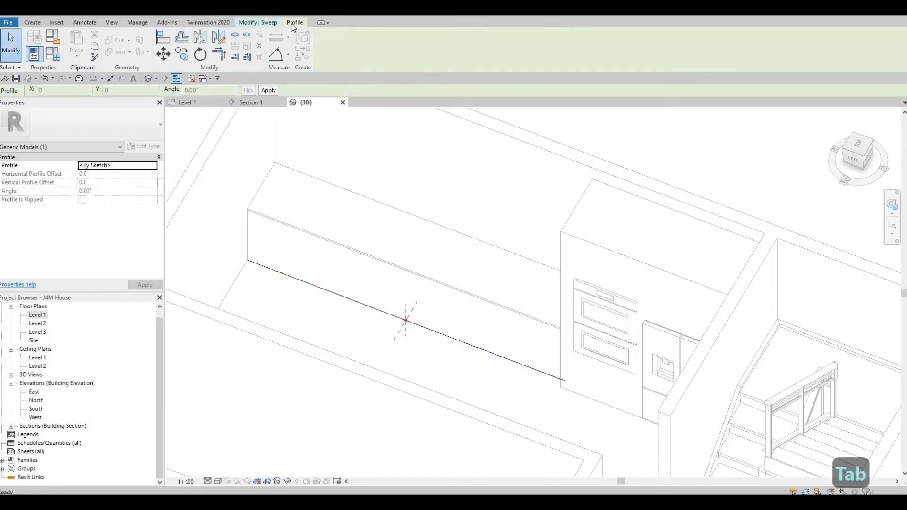
{"action": "left_click", "coordinate": [259, 22]}
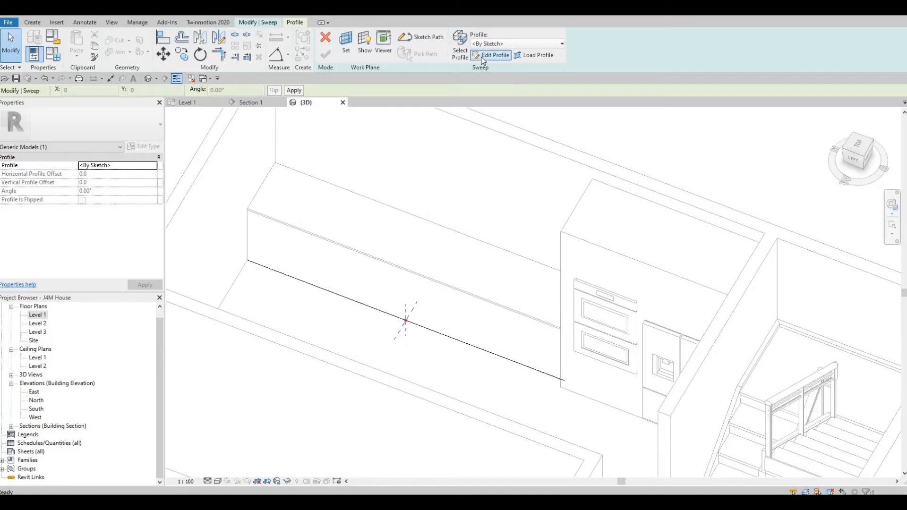
{"action": "left_click", "coordinate": [490, 55]}
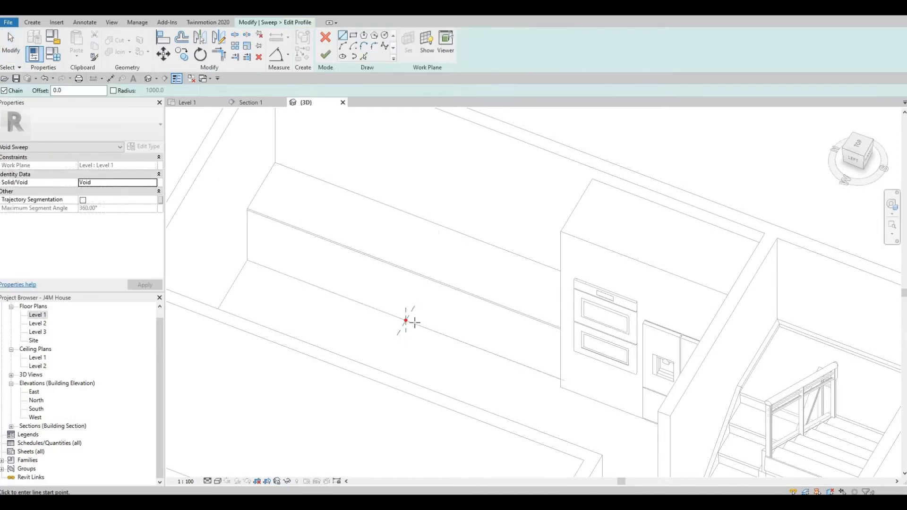
{"action": "scroll", "coordinate": [414, 322], "scroll_direction": "up", "scroll_amount": 4}
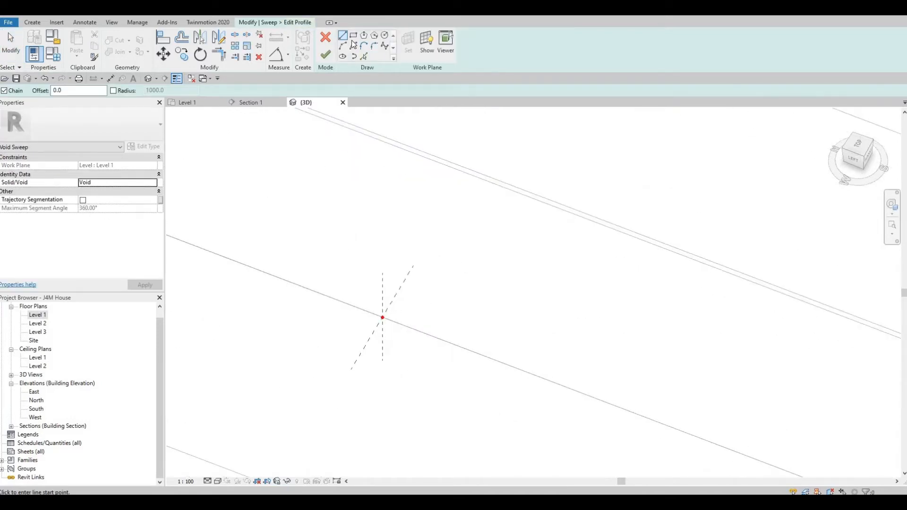
{"action": "left_click", "coordinate": [354, 36]}
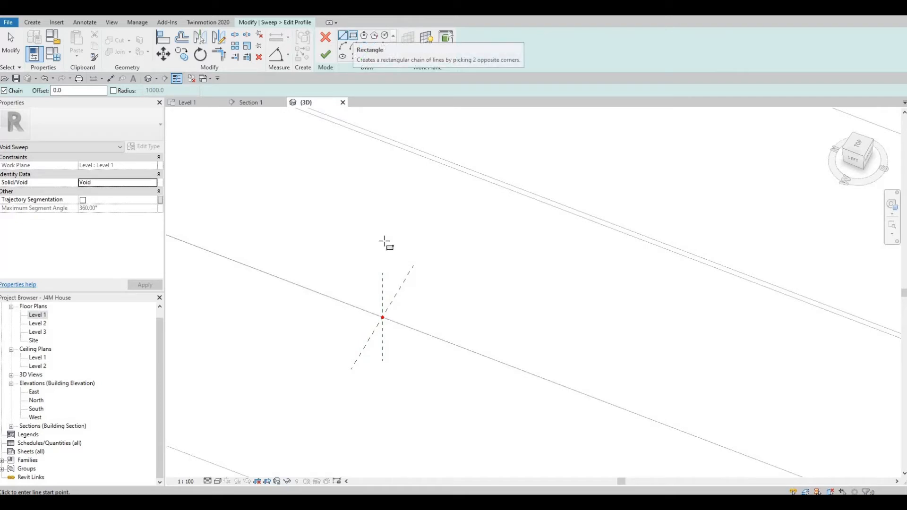
Sketch a rectangular void sweep profile about 220 by 260 mm, starting at the path's intersection point and extending up into the cabinet
{"action": "left_click", "coordinate": [383, 318]}
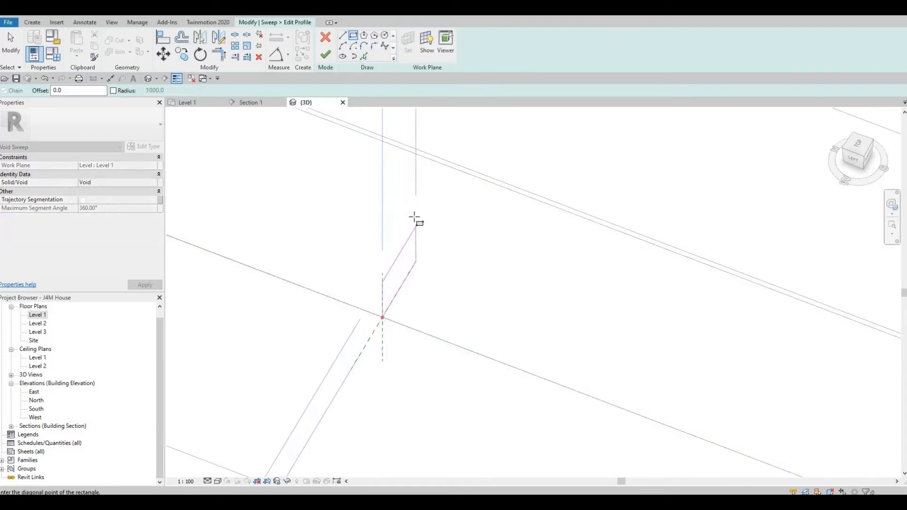
{"action": "left_click", "coordinate": [413, 216]}
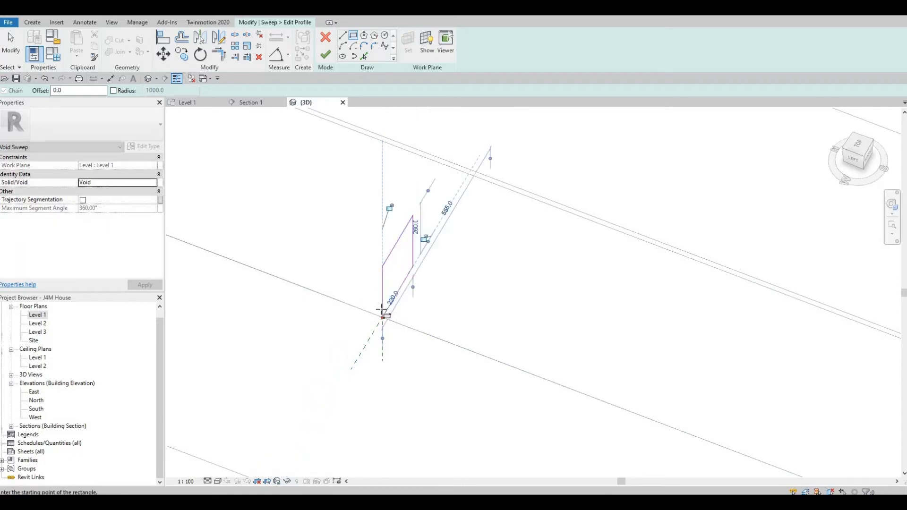
{"action": "key", "text": "Escape"}
{"action": "middle_click_drag", "start_coordinate": [418, 319], "coordinate": [448, 227], "text": "shift"}
{"action": "scroll", "coordinate": [430, 199], "scroll_direction": "up", "scroll_amount": 1}
{"action": "scroll", "coordinate": [444, 171], "scroll_direction": "up", "scroll_amount": 1}
{"action": "key", "text": "Escape"}
{"action": "key", "text": "Escape"}
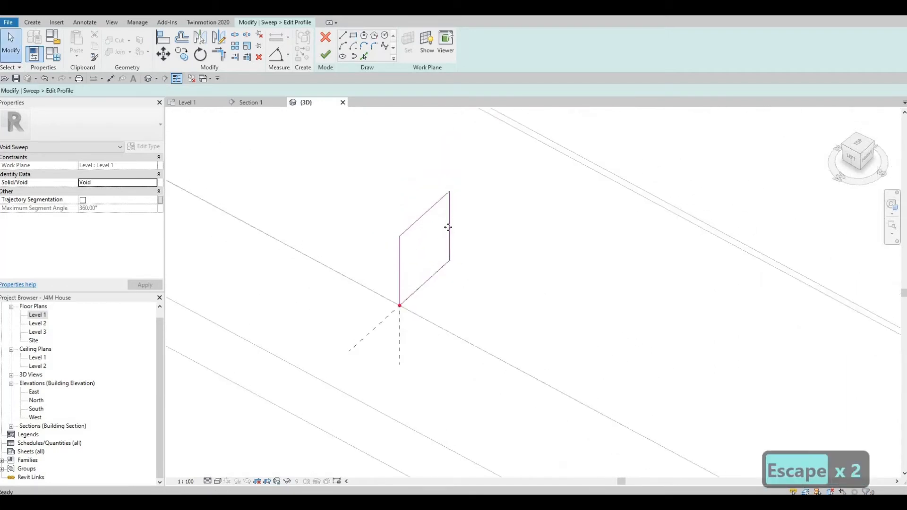
Set the profile rectangle's width to 80 mm and its height to 100 mm
{"action": "left_click", "coordinate": [449, 227]}
{"action": "left_click", "coordinate": [421, 290]}
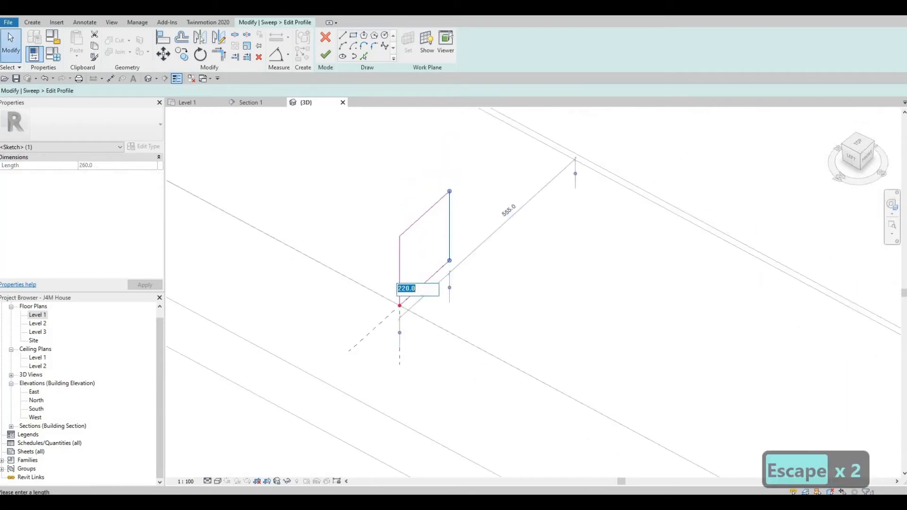
{"action": "type", "text": "80"}
{"action": "key", "text": "Return"}
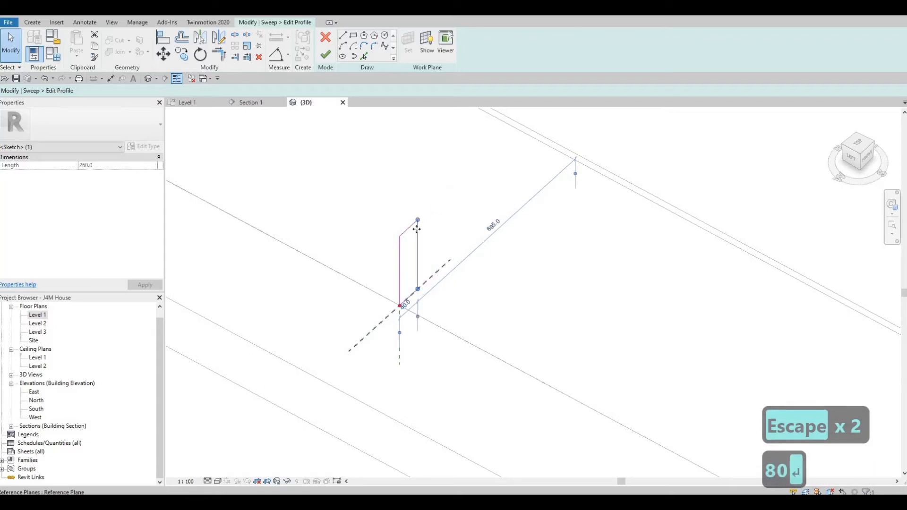
{"action": "left_click", "coordinate": [410, 227]}
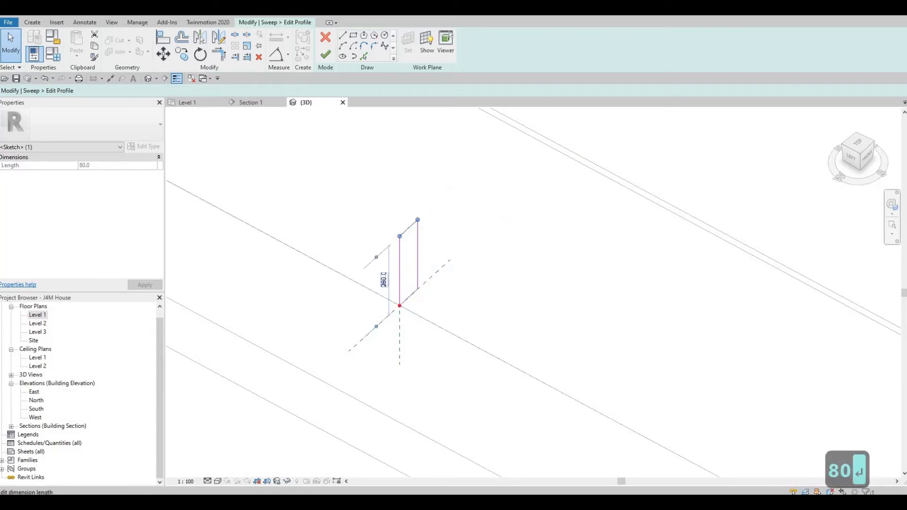
{"action": "left_click", "coordinate": [383, 279]}
{"action": "type", "text": "100"}
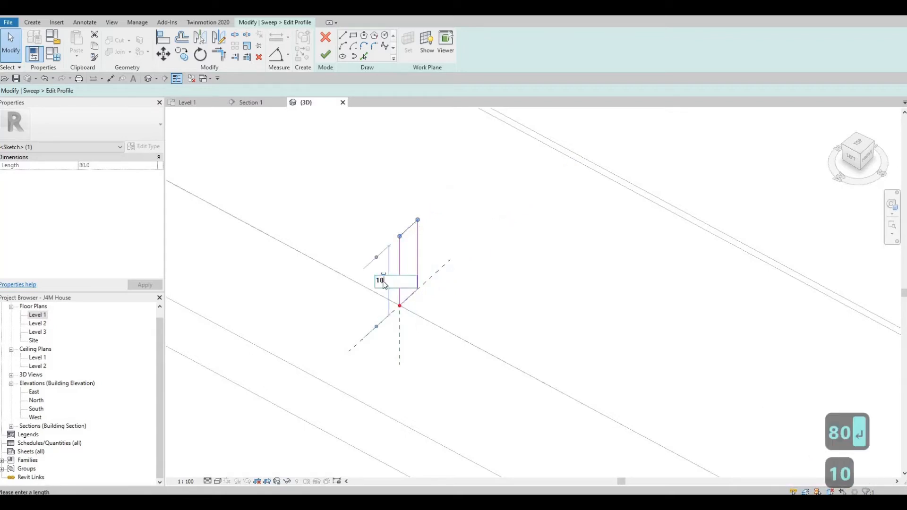
{"action": "key", "text": "Return"}
{"action": "scroll", "coordinate": [387, 297], "scroll_direction": "down", "scroll_amount": 5}
{"action": "key", "text": "Escape"}
{"action": "key", "text": "Escape"}
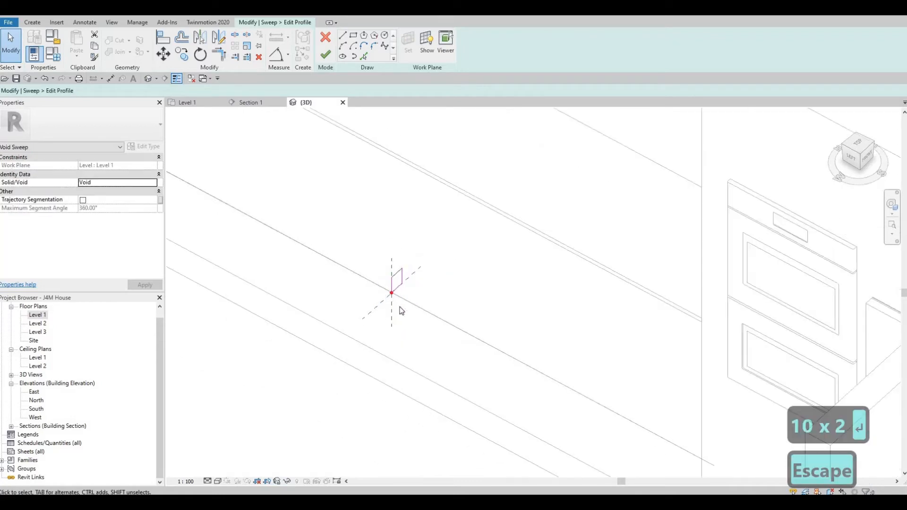
Finish the profile sketch and complete the void sweep along the cabinet's bottom edge
{"action": "scroll", "coordinate": [428, 336], "scroll_direction": "up", "scroll_amount": 2}
{"action": "middle_click_drag", "start_coordinate": [395, 198], "coordinate": [423, 248]}
{"action": "scroll", "coordinate": [422, 248], "scroll_direction": "down", "scroll_amount": 1}
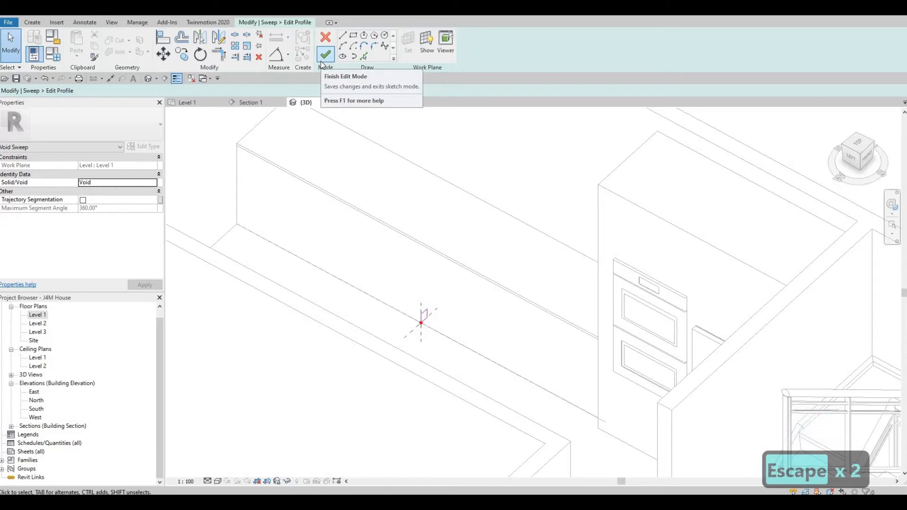
{"action": "left_click", "coordinate": [322, 63]}
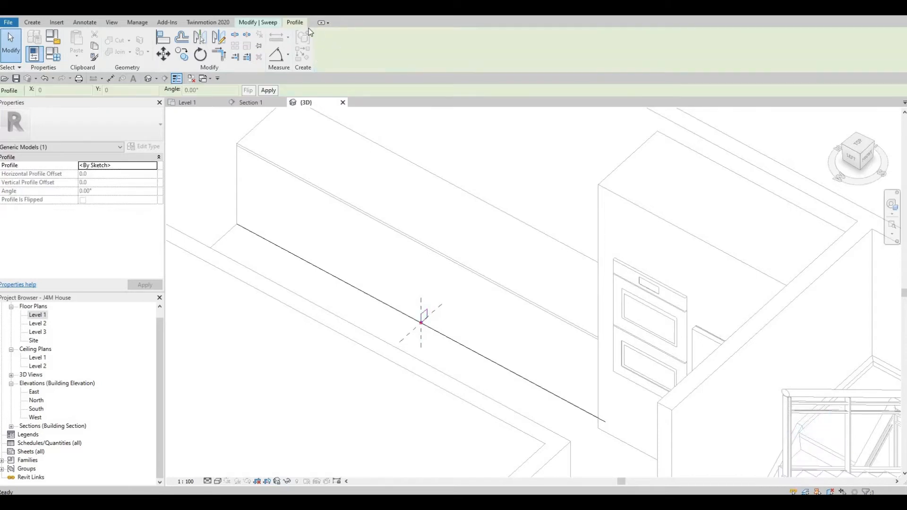
{"action": "left_click", "coordinate": [265, 21]}
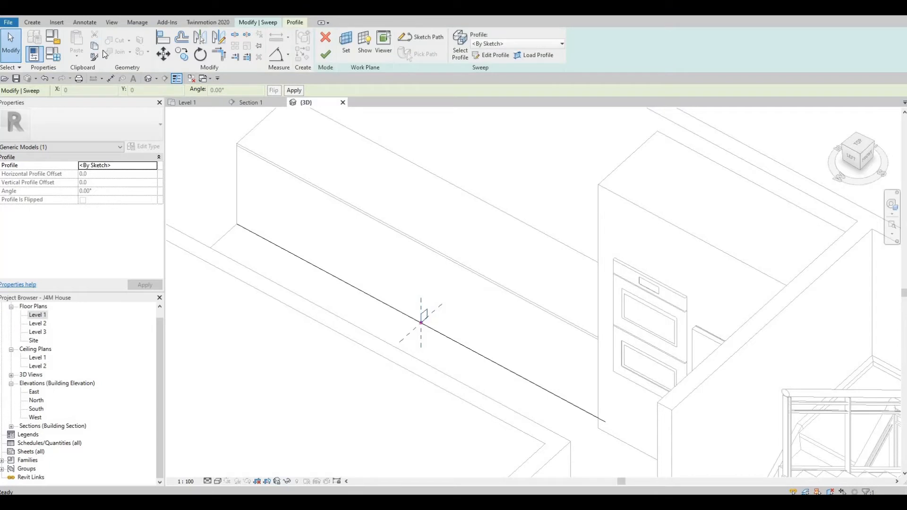
{"action": "left_click", "coordinate": [327, 57]}
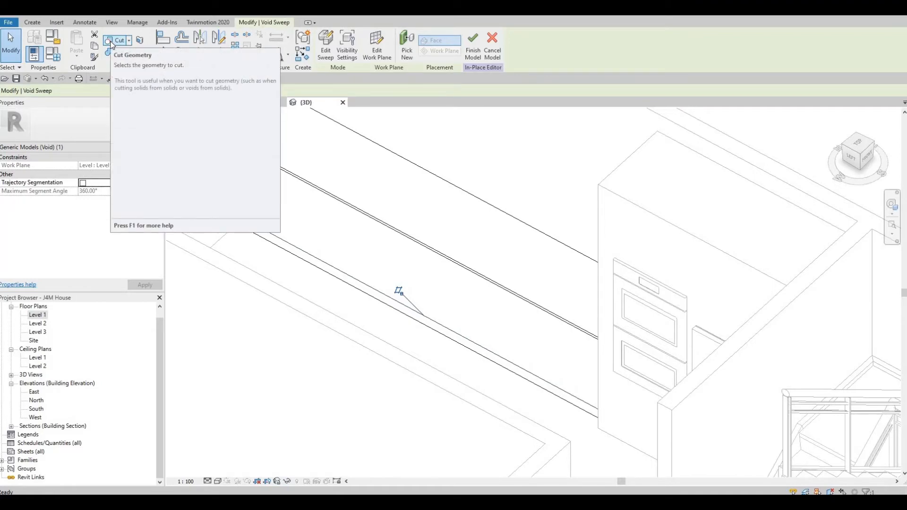
Cut the base cabinet with the void sweep to form the toe kick, and finish the in-place model
{"action": "left_click", "coordinate": [112, 41]}
{"action": "middle_click_drag", "start_coordinate": [358, 303], "coordinate": [357, 235], "text": "shift"}
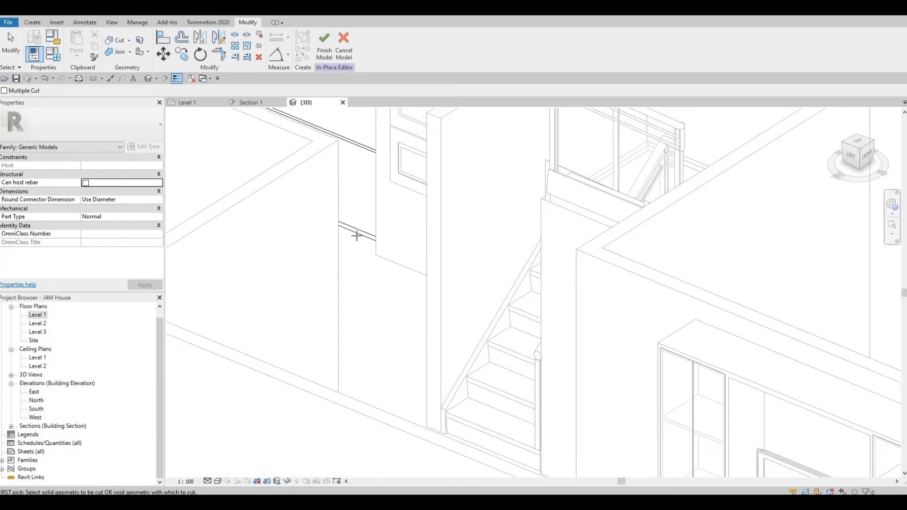
{"action": "scroll", "coordinate": [530, 268], "scroll_direction": "up", "scroll_amount": 1}
{"action": "middle_click_drag", "start_coordinate": [530, 268], "coordinate": [531, 328]}
{"action": "middle_click_drag", "start_coordinate": [484, 247], "coordinate": [585, 386], "text": "shift"}
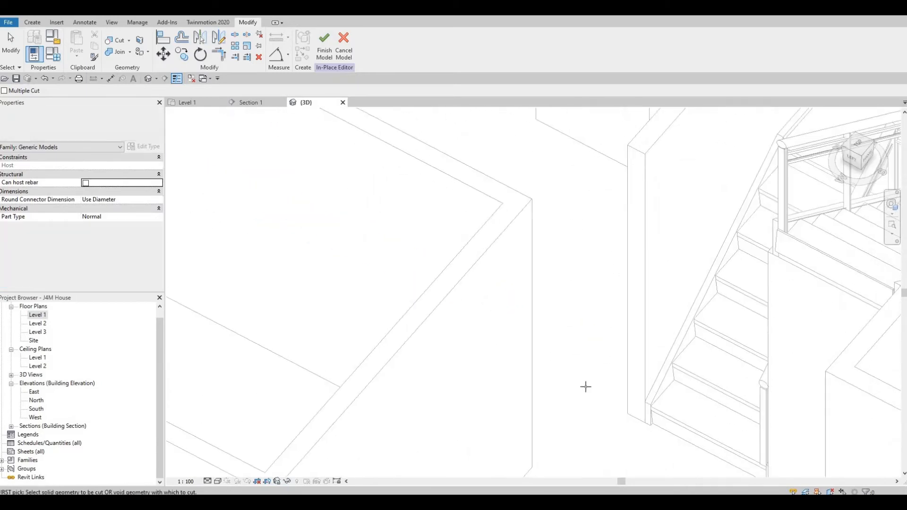
{"action": "middle_click_drag", "start_coordinate": [467, 193], "coordinate": [607, 456]}
{"action": "scroll", "coordinate": [591, 402], "scroll_direction": "down", "scroll_amount": 1}
{"action": "middle_click_drag", "start_coordinate": [499, 203], "coordinate": [496, 224]}
{"action": "left_click", "coordinate": [325, 44]}
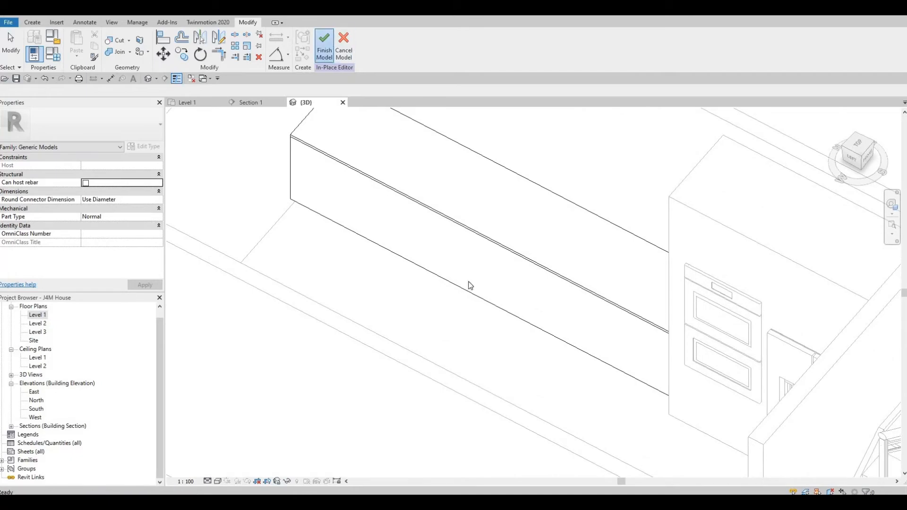
{"action": "scroll", "coordinate": [479, 316], "scroll_direction": "down", "scroll_amount": 1}
{"action": "middle_click_drag", "start_coordinate": [507, 303], "coordinate": [505, 291], "text": "shift"}
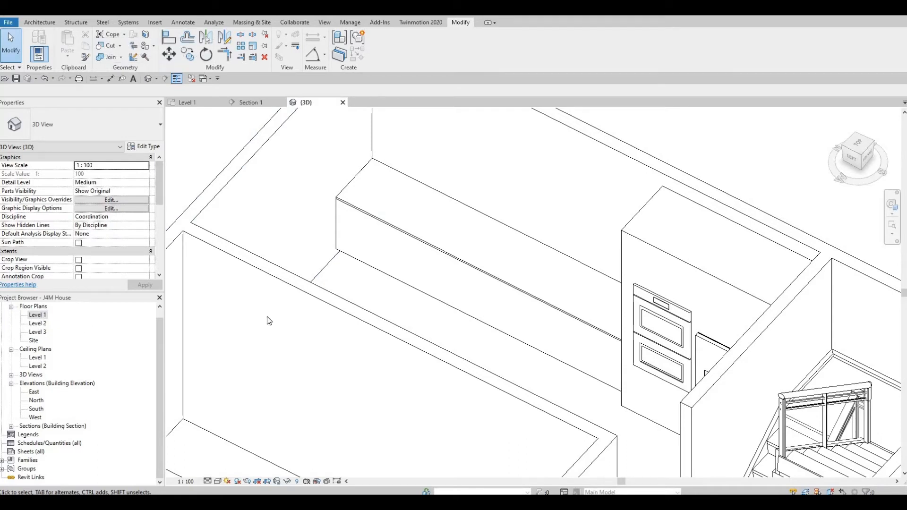
In the Level 1 floor plan, load the M_Cooktop-Gas family from the Mid-Range folder
{"action": "left_click", "coordinate": [154, 22]}
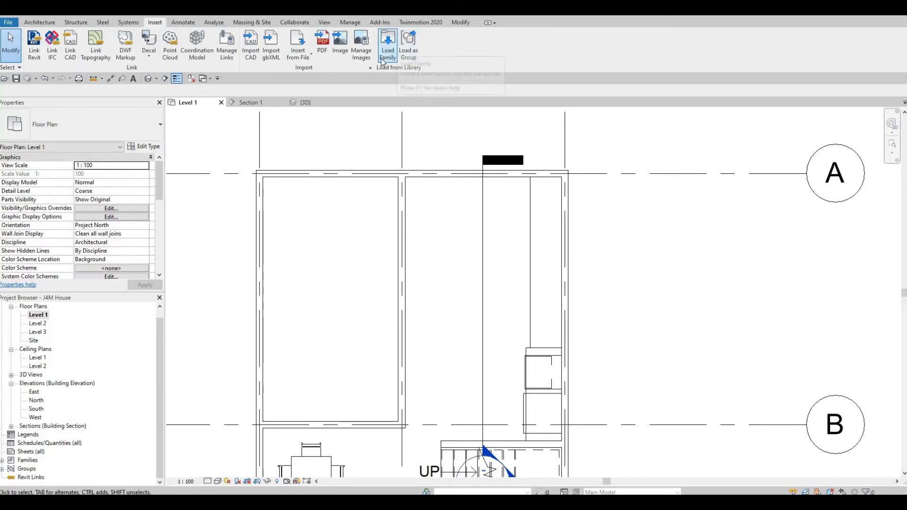
{"action": "left_click", "coordinate": [389, 50]}
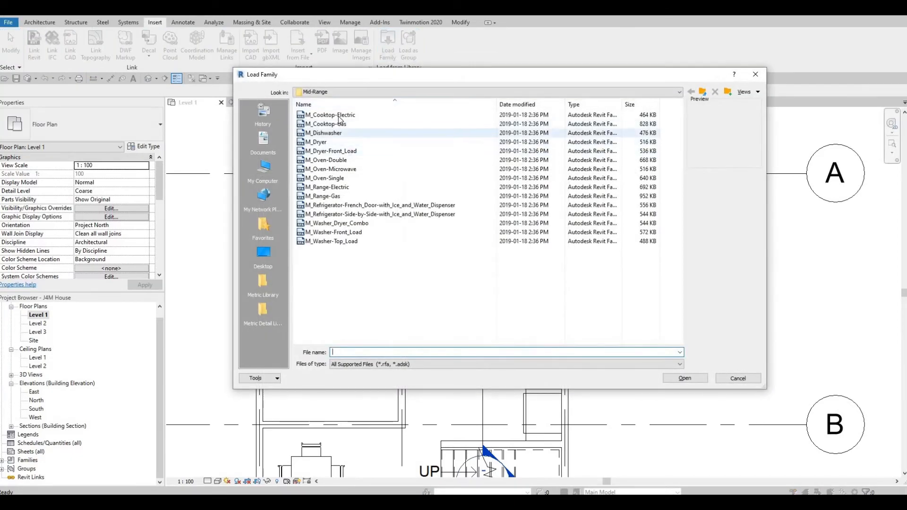
{"action": "left_click", "coordinate": [333, 118]}
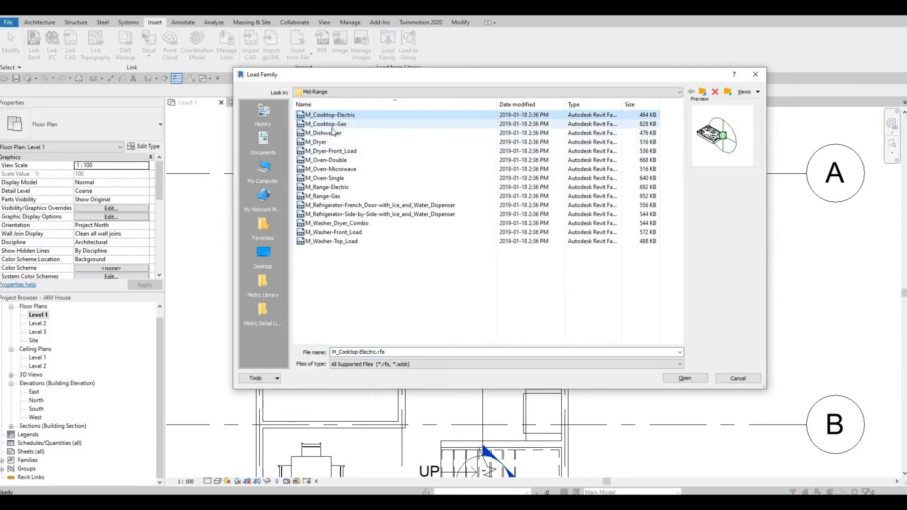
{"action": "left_click", "coordinate": [332, 126]}
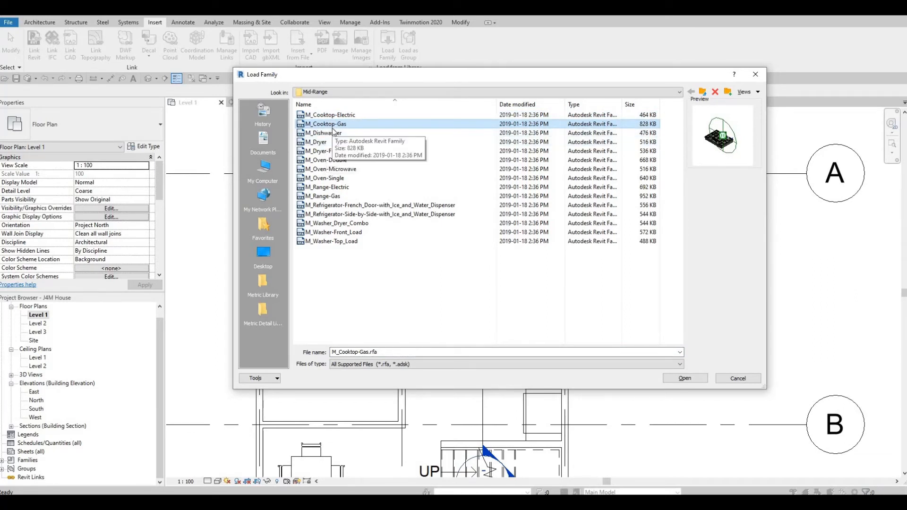
{"action": "left_click", "coordinate": [680, 380]}
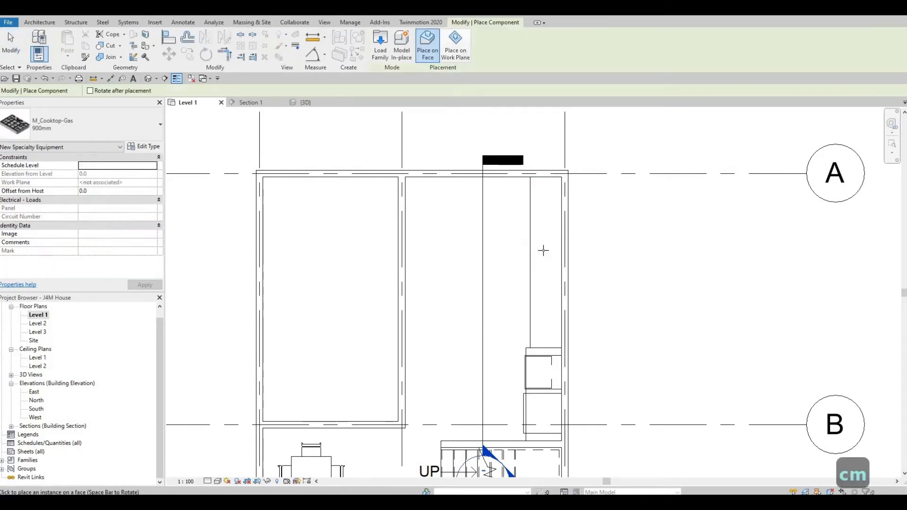
Place the 900mm M_Cooktop-Gas on the kitchen counter about 3200 mm from grid line B, rotated so its front faces the room
{"action": "key", "text": "space"}
{"action": "key", "text": "space"}
{"action": "key", "text": "space"}
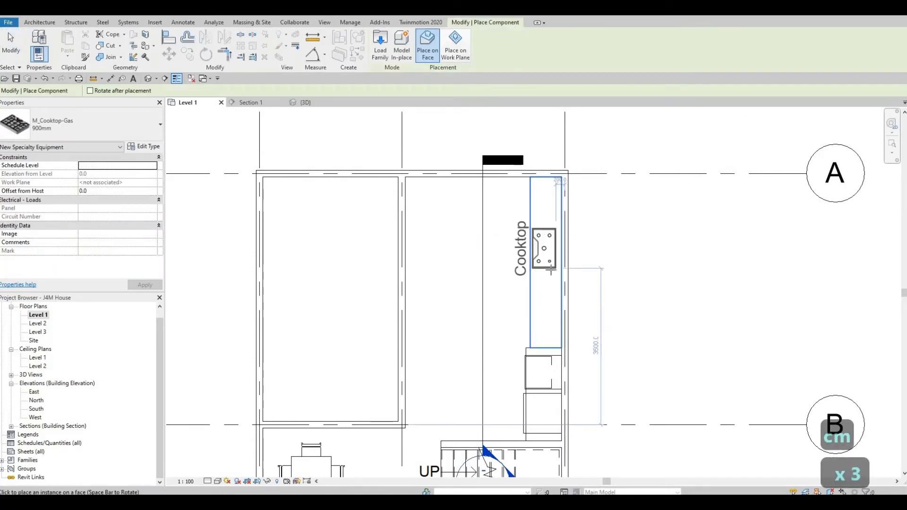
{"action": "scroll", "coordinate": [547, 268], "scroll_direction": "up", "scroll_amount": 2}
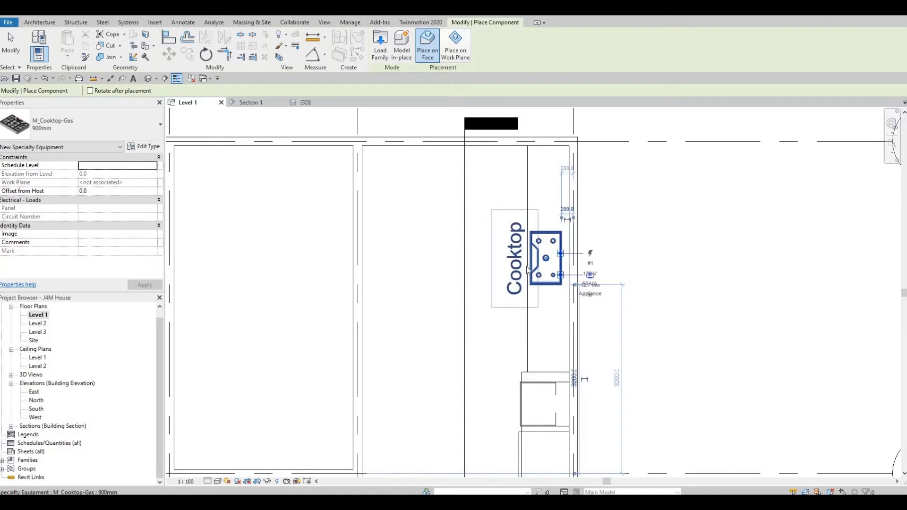
{"action": "key", "text": "Escape"}
{"action": "key", "text": "Escape"}
{"action": "key", "text": "Escape"}
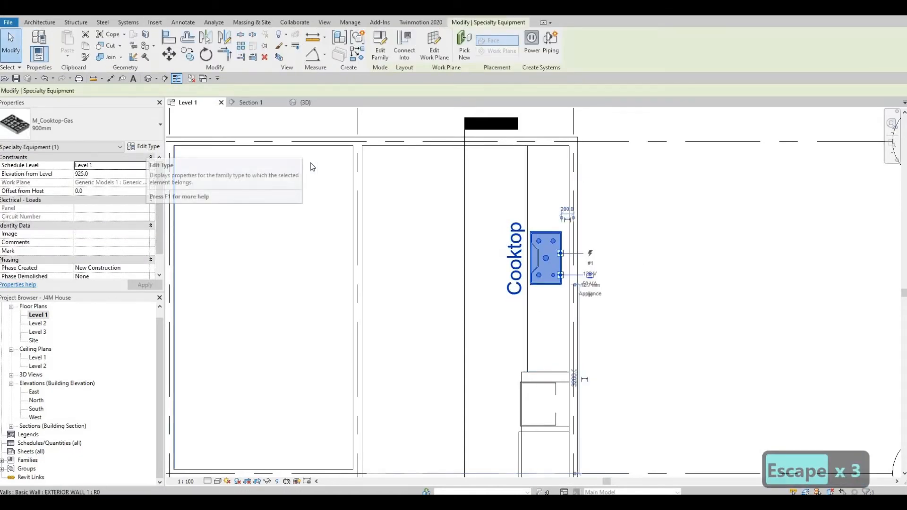
Turn off Show Label in the type properties of the placed gas cooktop
{"action": "left_click", "coordinate": [146, 149]}
{"action": "left_click", "coordinate": [421, 199]}
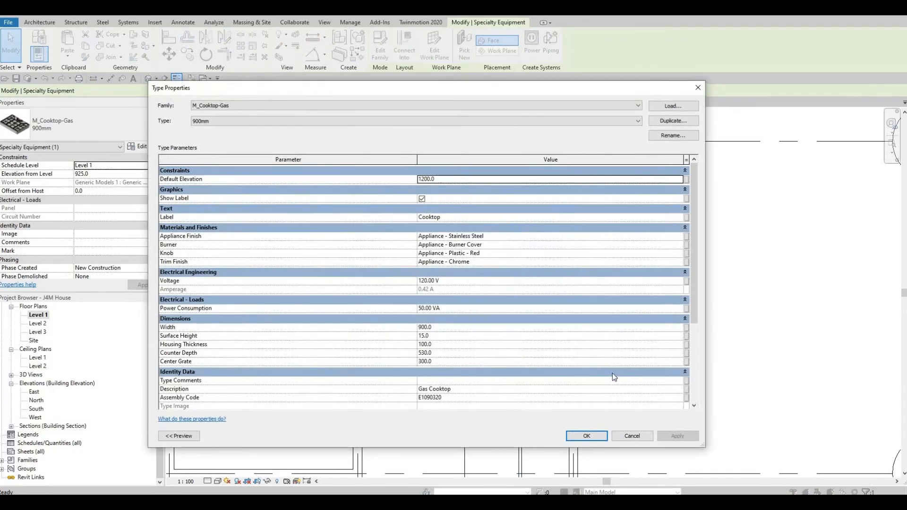
{"action": "left_click", "coordinate": [584, 437]}
{"action": "key", "text": "Escape"}
{"action": "key", "text": "Escape"}
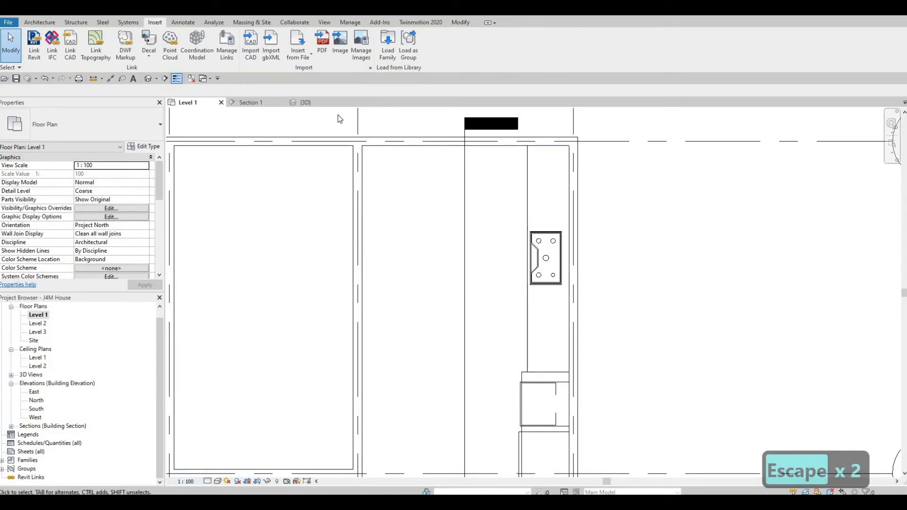
Browse the appliance families in the Mid-Range folder for loading and examine their previews
{"action": "left_click", "coordinate": [385, 57]}
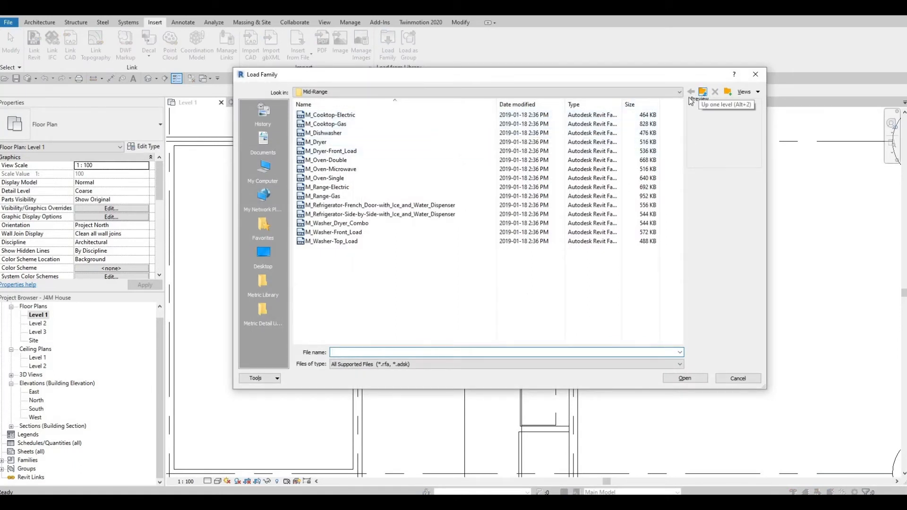
{"action": "left_click", "coordinate": [337, 170]}
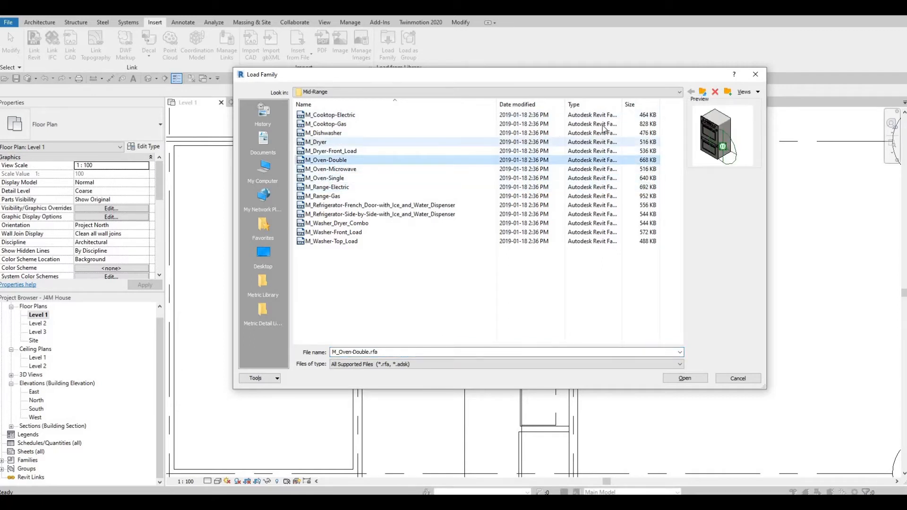
{"action": "left_click", "coordinate": [338, 134]}
{"action": "left_click", "coordinate": [702, 92]}
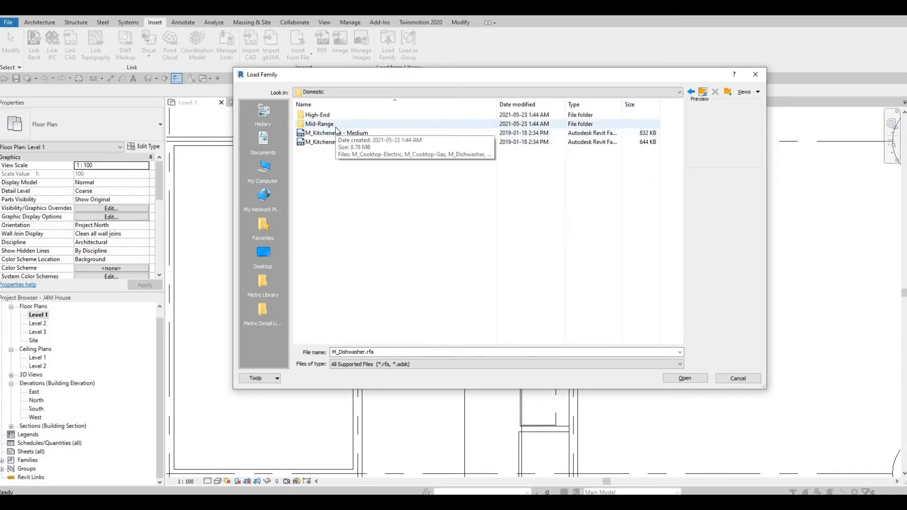
{"action": "double_click", "coordinate": [336, 125]}
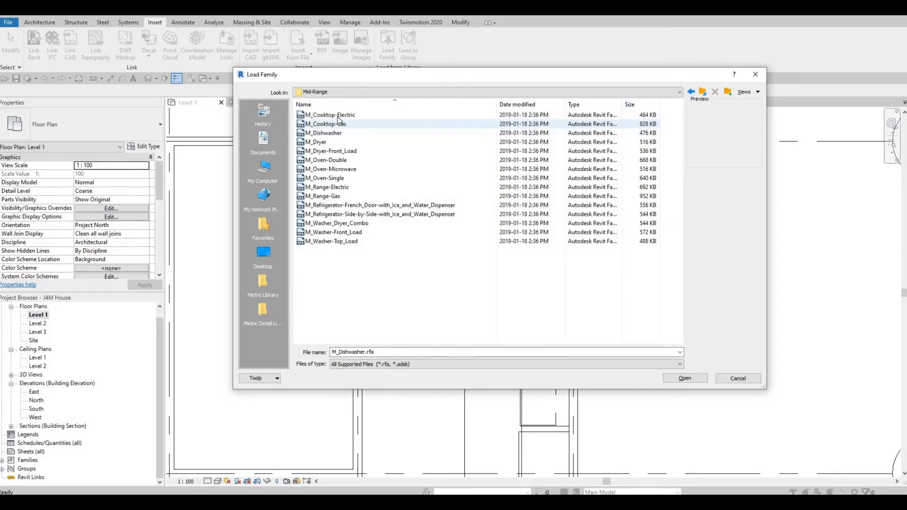
{"action": "left_click", "coordinate": [337, 115]}
{"action": "key", "text": "Down"}
{"action": "key", "text": "Down"}
{"action": "key", "text": "Down"}
{"action": "key", "text": "Down"}
{"action": "key", "text": "Down"}
{"action": "key", "text": "Down"}
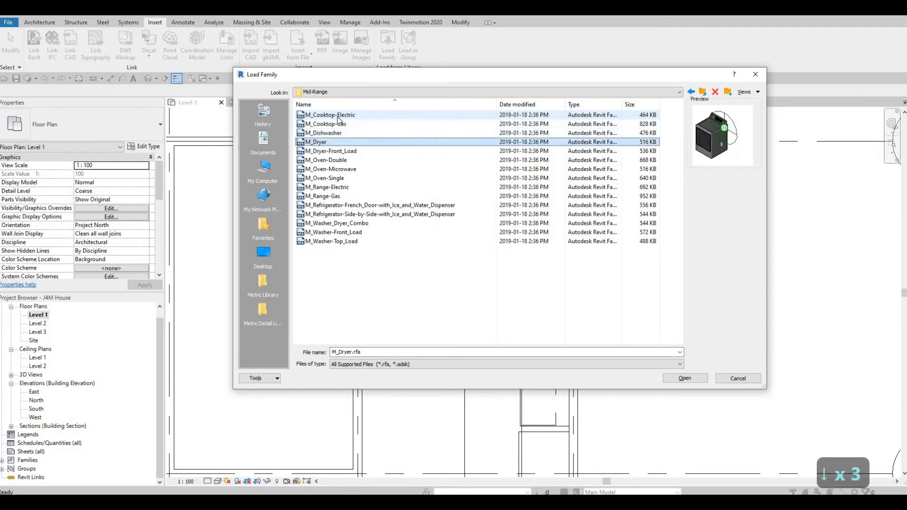
{"action": "key", "text": "Down"}
{"action": "key", "text": "Down"}
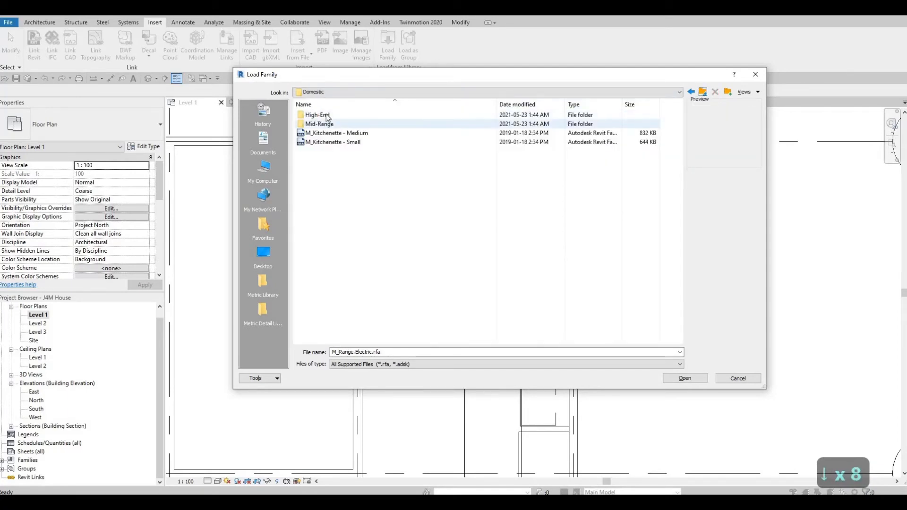
Load the M_Hood-Wall family from the High-End appliance folder and dismiss the save reminder without saving
{"action": "double_click", "coordinate": [327, 117]}
{"action": "left_click", "coordinate": [327, 116]}
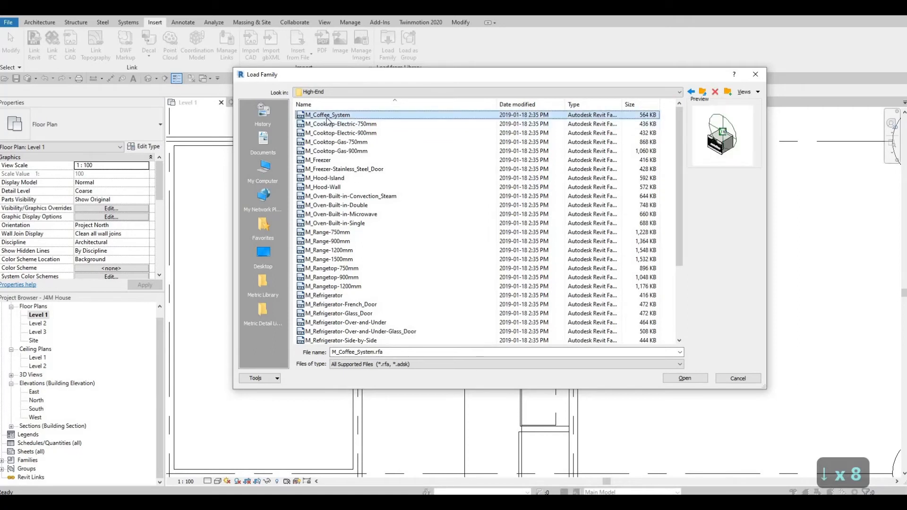
{"action": "key", "text": "Down"}
{"action": "key", "text": "Down"}
{"action": "key", "text": "Down"}
{"action": "key", "text": "Down"}
{"action": "key", "text": "Down"}
{"action": "key", "text": "Down"}
{"action": "key", "text": "Down"}
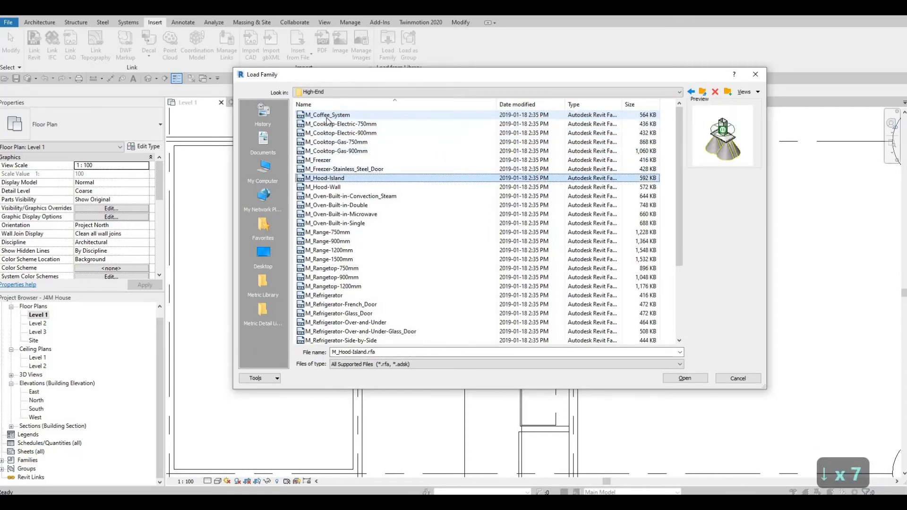
{"action": "key", "text": "Down"}
{"action": "key", "text": "Up"}
{"action": "key", "text": "Up"}
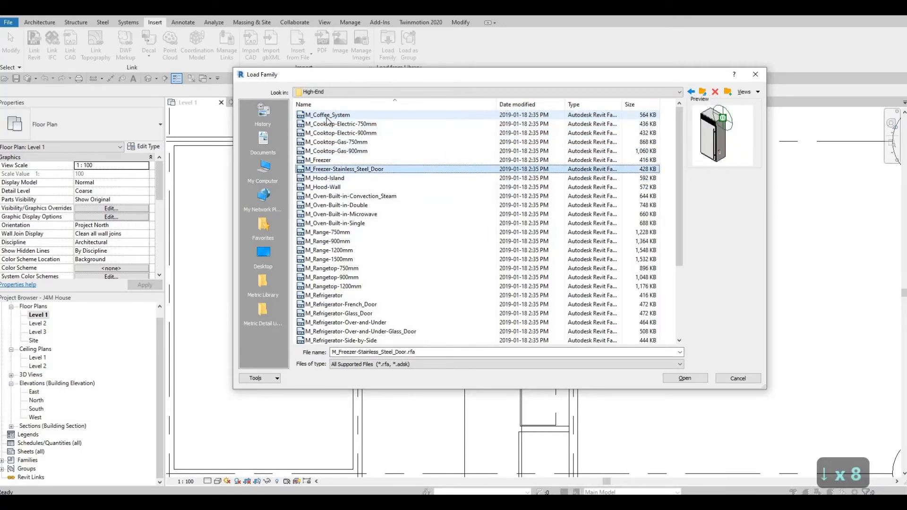
{"action": "key", "text": "Down"}
{"action": "key", "text": "Down"}
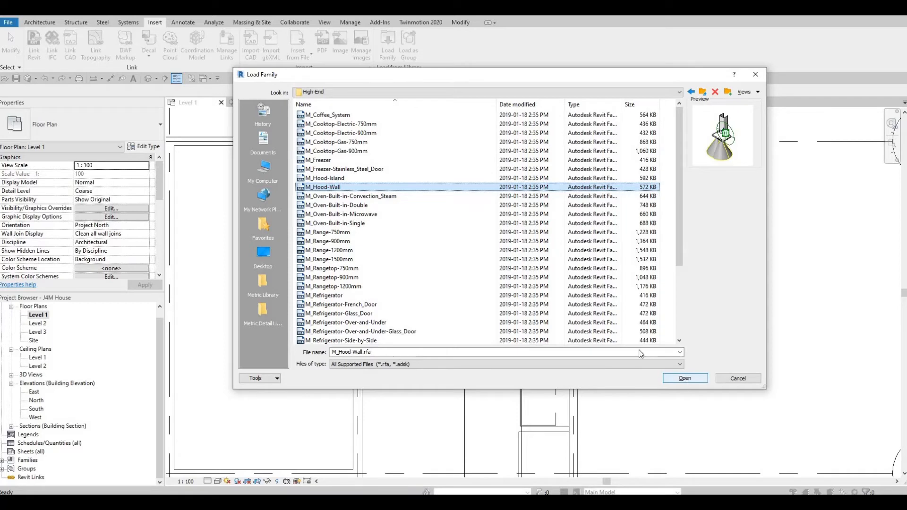
{"action": "key", "text": "Return"}
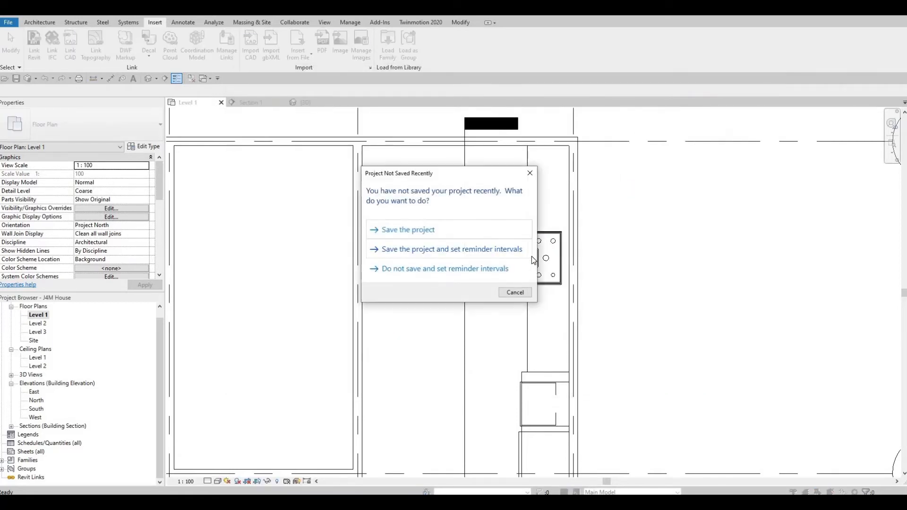
{"action": "key", "text": "c"}
{"action": "key", "text": "m"}
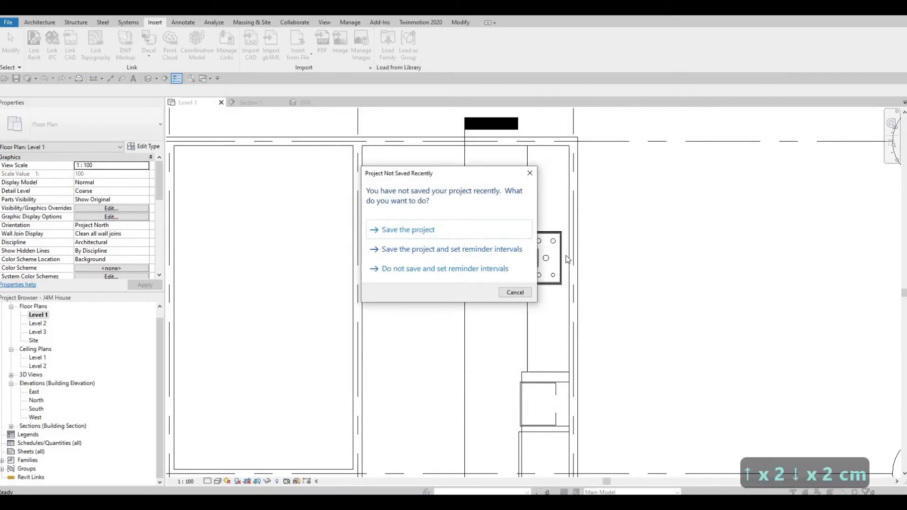
{"action": "key", "text": "Escape"}
Place the 900mm M_Hood-Wall component over the gas cooktop, rotated with its back to the wall and aligned with the cooktop
{"action": "key", "text": "c"}
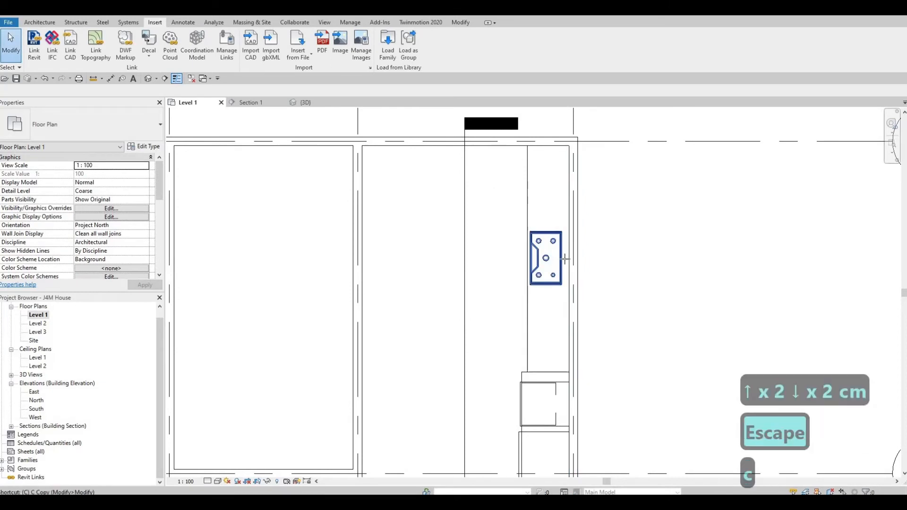
{"action": "key", "text": "m"}
{"action": "key", "text": "c"}
{"action": "key", "text": "m"}
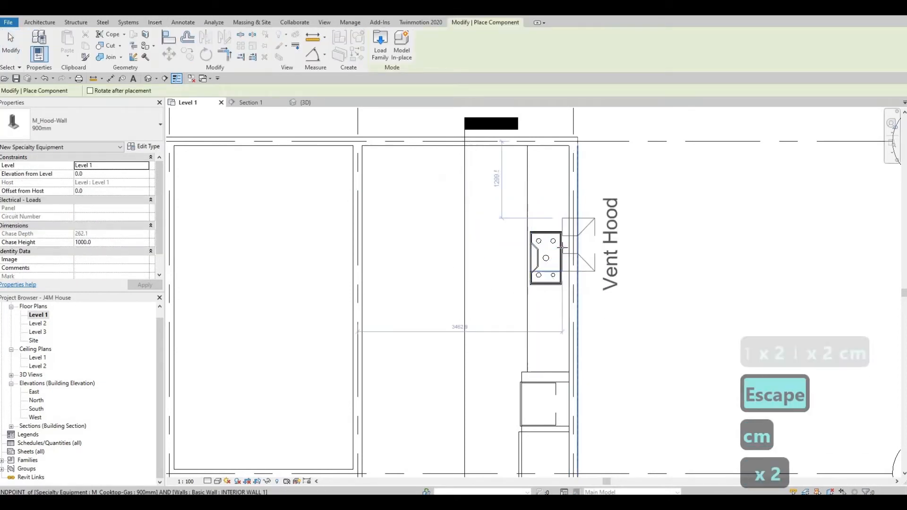
{"action": "key", "text": "space"}
{"action": "key", "text": "space"}
{"action": "key", "text": "space"}
{"action": "key", "text": "space"}
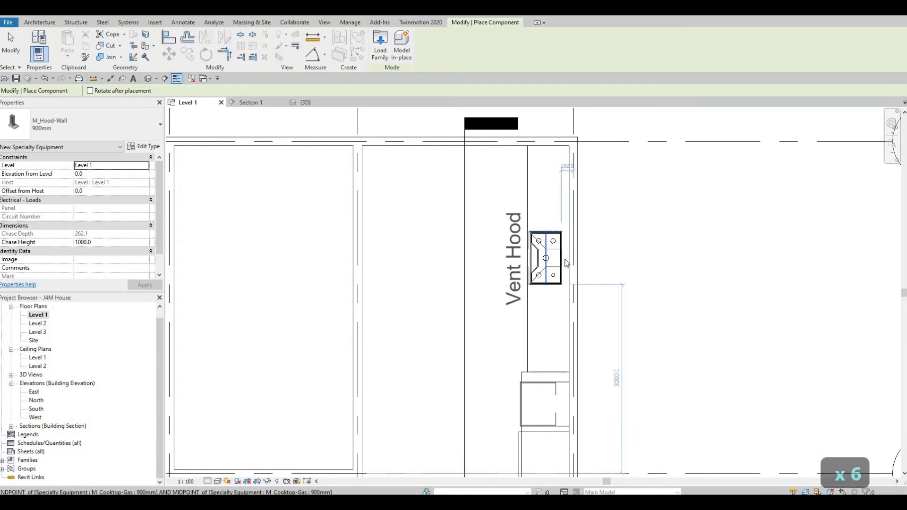
{"action": "left_click", "coordinate": [559, 259]}
{"action": "key", "text": "Escape"}
{"action": "key", "text": "Escape"}
{"action": "key", "text": "Escape"}
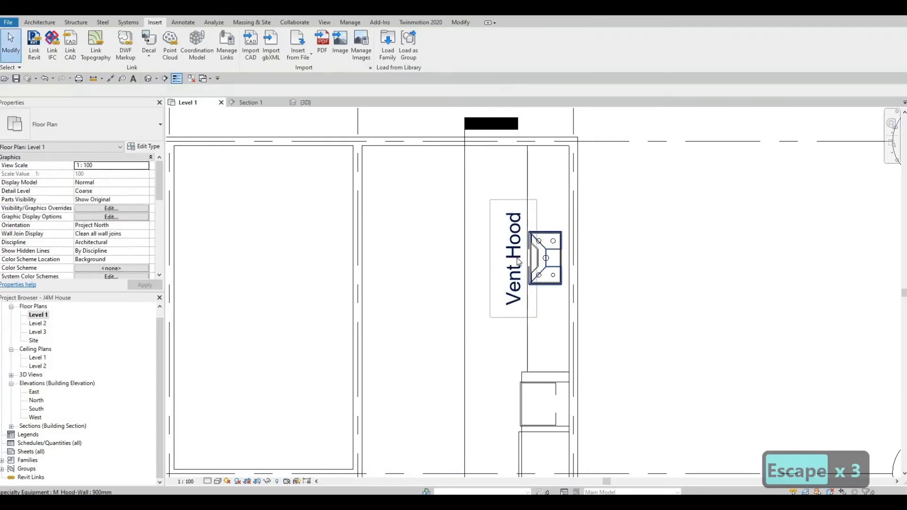
Turn off Show Label in the type properties of the placed wall hood
{"action": "left_click", "coordinate": [517, 258]}
{"action": "left_click", "coordinate": [144, 147]}
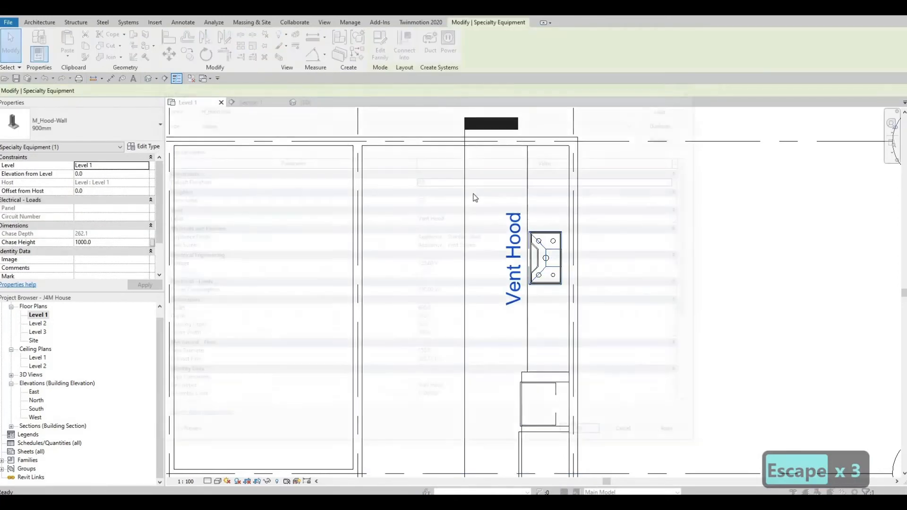
{"action": "left_click", "coordinate": [421, 199]}
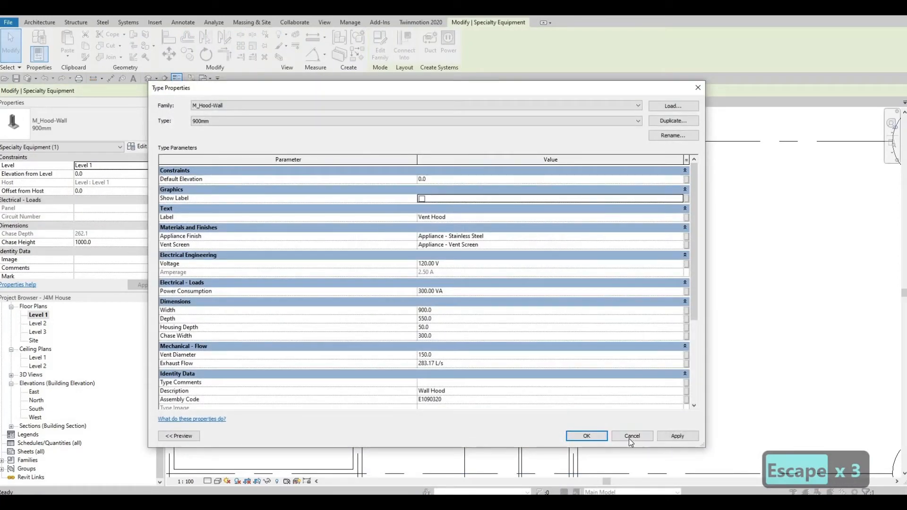
{"action": "left_click", "coordinate": [593, 435]}
{"action": "scroll", "coordinate": [524, 397], "scroll_direction": "down", "scroll_amount": 2}
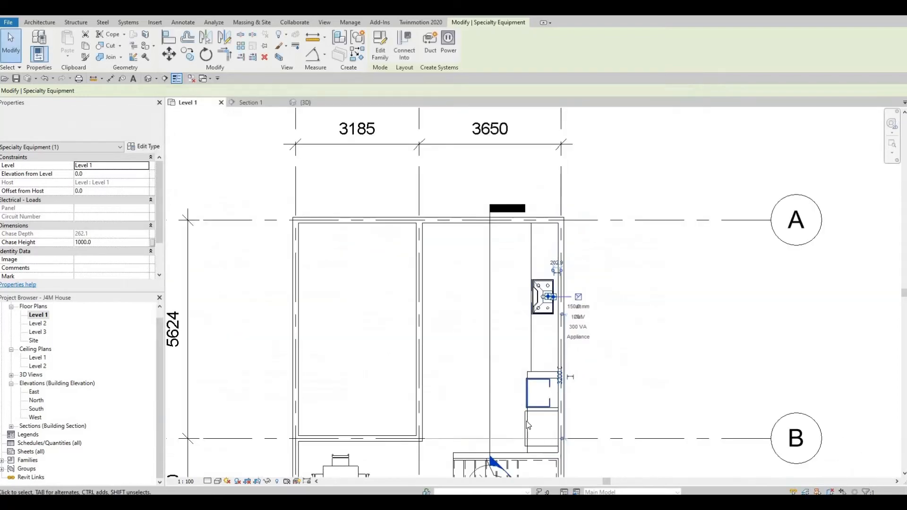
{"action": "middle_click_drag", "start_coordinate": [529, 425], "coordinate": [527, 359]}
{"action": "key", "text": "Escape"}
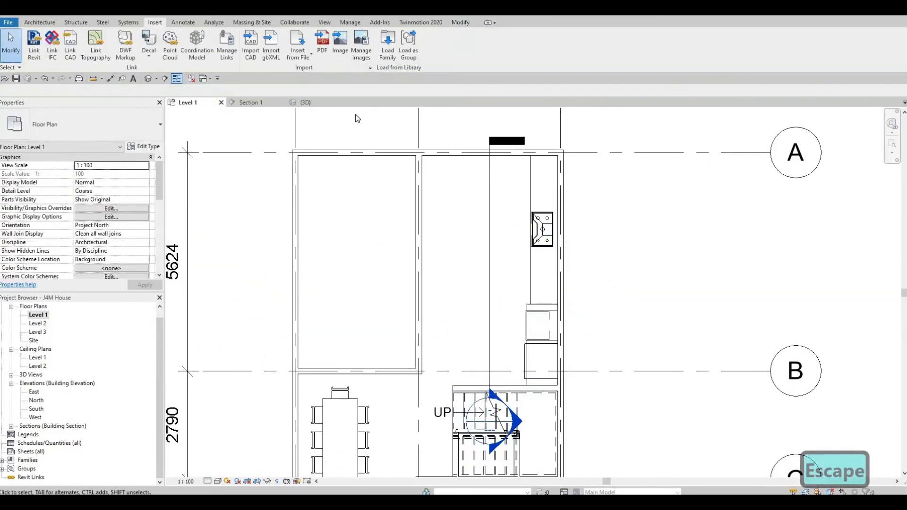
In the Section 1 view, raise the wall hood above the cooktop to an elevation of 1680 mm from Level 1
{"action": "left_click", "coordinate": [248, 102]}
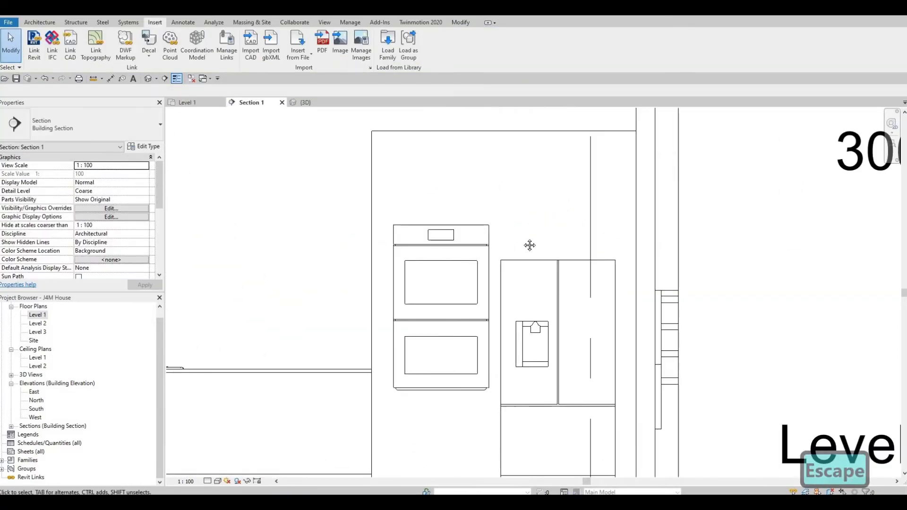
{"action": "scroll", "coordinate": [524, 251], "scroll_direction": "down", "scroll_amount": 4}
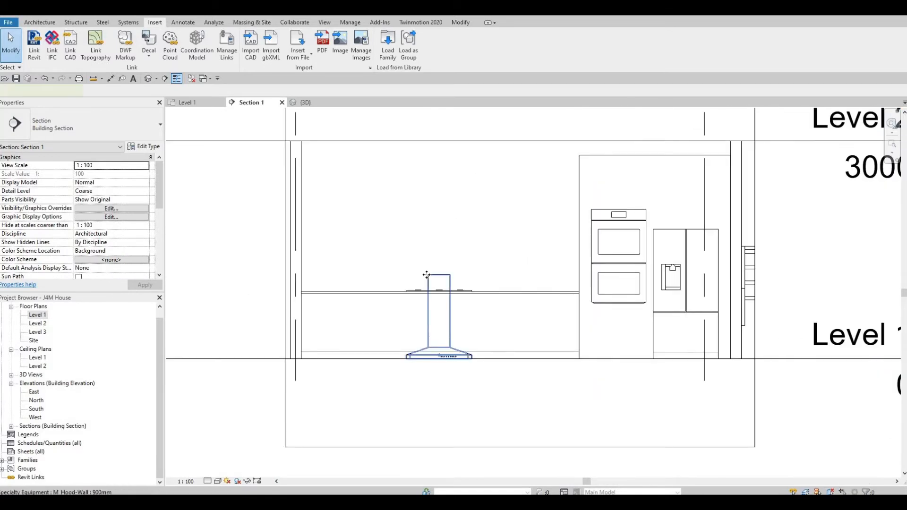
{"action": "left_click", "coordinate": [426, 275]}
{"action": "key", "text": "Up"}
{"action": "key", "text": "Up"}
{"action": "key", "text": "Up"}
{"action": "key", "text": "Up"}
{"action": "key", "text": "Up"}
{"action": "key", "text": "Up"}
{"action": "key", "text": "Up"}
{"action": "key", "text": "Up"}
{"action": "key", "text": "Up"}
{"action": "key", "text": "Up"}
{"action": "key", "text": "Up"}
{"action": "key", "text": "Up"}
{"action": "key", "text": "Up"}
{"action": "key", "text": "Up"}
{"action": "key", "text": "Up"}
{"action": "key", "text": "Up"}
{"action": "key", "text": "Up"}
{"action": "key", "text": "Up"}
{"action": "key", "text": "Up"}
{"action": "key", "text": "Up"}
{"action": "key", "text": "Up"}
{"action": "key", "text": "Up"}
{"action": "key", "text": "Up"}
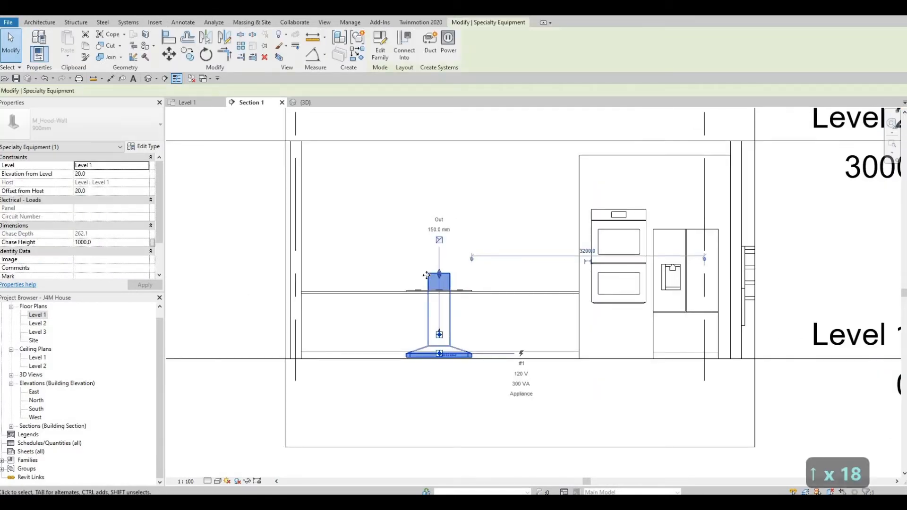
{"action": "key", "text": "Up"}
{"action": "key", "text": "Up"}
{"action": "key", "text": "Up"}
{"action": "key", "text": "Up"}
{"action": "key", "text": "Up"}
{"action": "key", "text": "Up"}
{"action": "key", "text": "Up"}
{"action": "key", "text": "Up"}
{"action": "key", "text": "Up"}
{"action": "key", "text": "Up"}
{"action": "key", "text": "Up"}
{"action": "key", "text": "Up"}
{"action": "key", "text": "Up"}
{"action": "key", "text": "Up"}
{"action": "key", "text": "Up"}
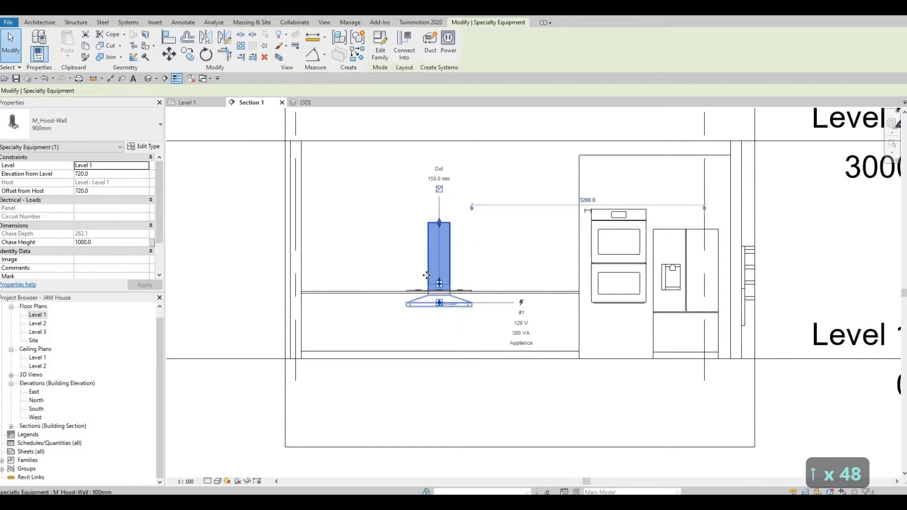
{"action": "key", "text": "Up"}
{"action": "key", "text": "Up"}
{"action": "key", "text": "Up"}
{"action": "key", "text": "Up"}
{"action": "key", "text": "Up"}
{"action": "key", "text": "Up"}
{"action": "key", "text": "Up"}
{"action": "key", "text": "Up"}
{"action": "key", "text": "Up"}
{"action": "key", "text": "Up"}
{"action": "key", "text": "Up"}
{"action": "key", "text": "Up"}
{"action": "key", "text": "Up"}
{"action": "key", "text": "Up"}
{"action": "key", "text": "Up"}
{"action": "key", "text": "Up"}
{"action": "key", "text": "Up"}
{"action": "key", "text": "Up"}
{"action": "key", "text": "Up"}
{"action": "key", "text": "Up"}
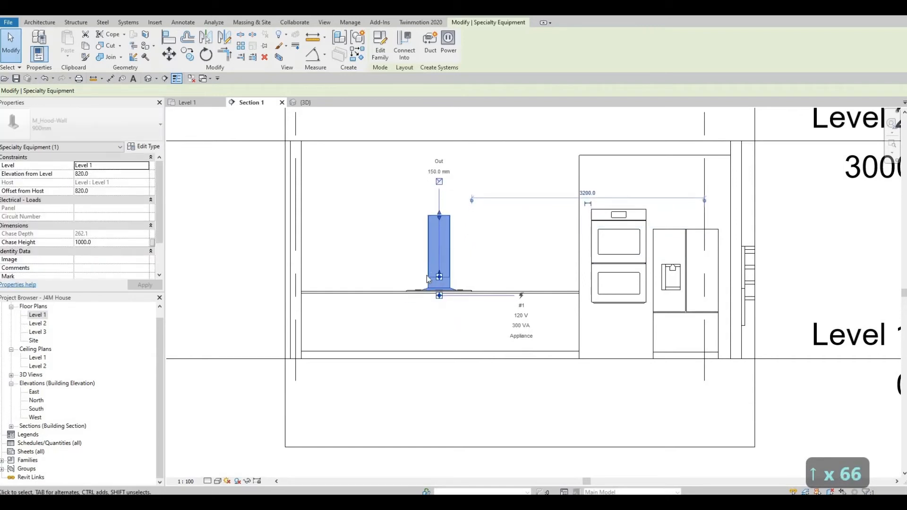
{"action": "key", "text": "Up"}
{"action": "key", "text": "Up"}
{"action": "key", "text": "Up"}
{"action": "key", "text": "Up"}
{"action": "key", "text": "Up"}
{"action": "key", "text": "Up"}
{"action": "key", "text": "Up"}
{"action": "key", "text": "Up"}
{"action": "key", "text": "Up"}
{"action": "key", "text": "Up"}
{"action": "key", "text": "Up"}
{"action": "key", "text": "Up"}
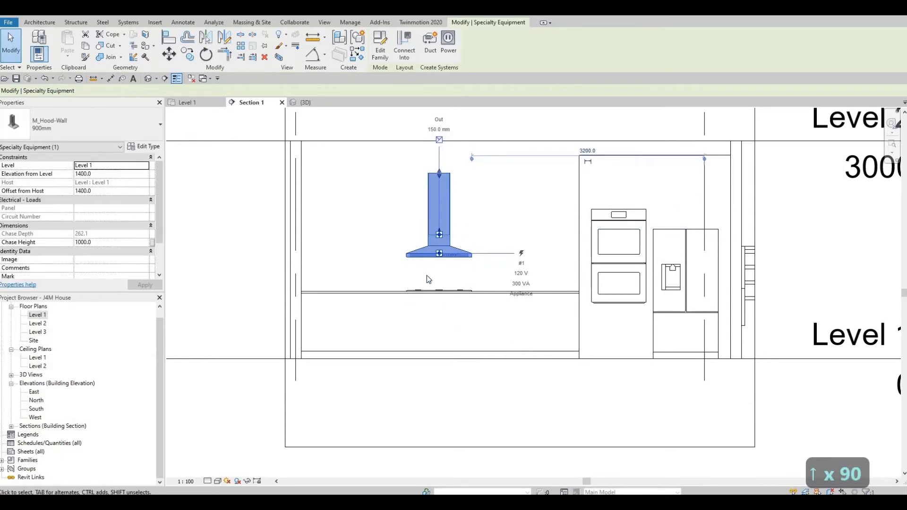
{"action": "key", "text": "Up"}
{"action": "key", "text": "Up"}
{"action": "key", "text": "Up"}
{"action": "key", "text": "Up"}
{"action": "key", "text": "Up"}
{"action": "key", "text": "Up"}
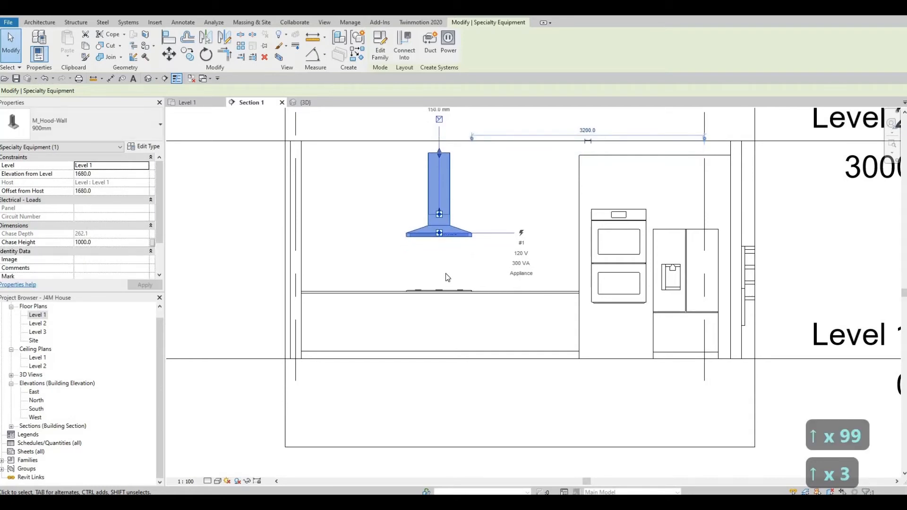
{"action": "key", "text": "Up"}
{"action": "key", "text": "Up"}
{"action": "key", "text": "Escape"}
{"action": "key", "text": "Escape"}
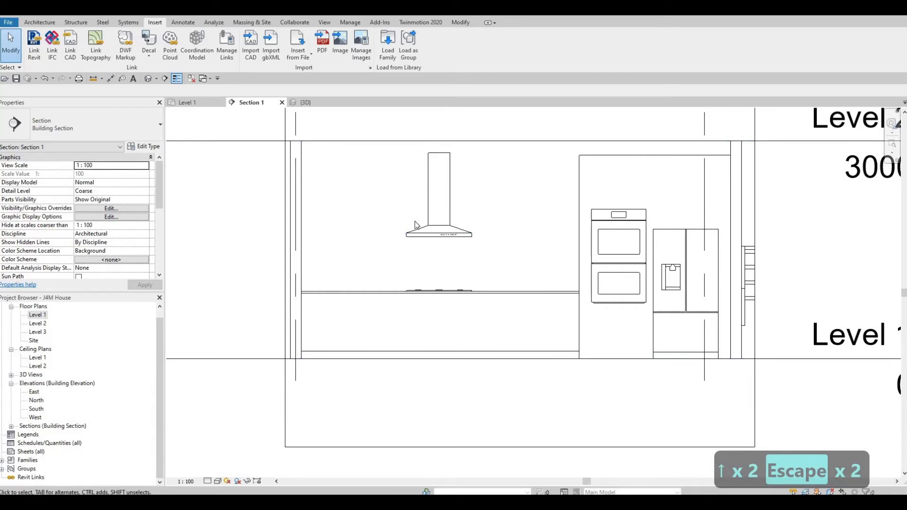
Create an in-place model component in the Generic Models category, dismissing the save reminder without saving
{"action": "middle_click_drag", "start_coordinate": [415, 221], "coordinate": [415, 218]}
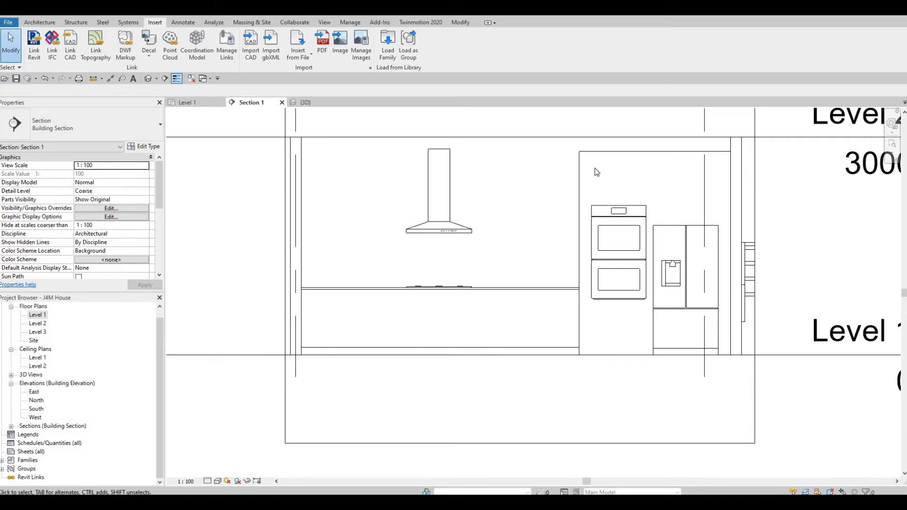
{"action": "scroll", "coordinate": [350, 191], "scroll_direction": "down", "scroll_amount": 2}
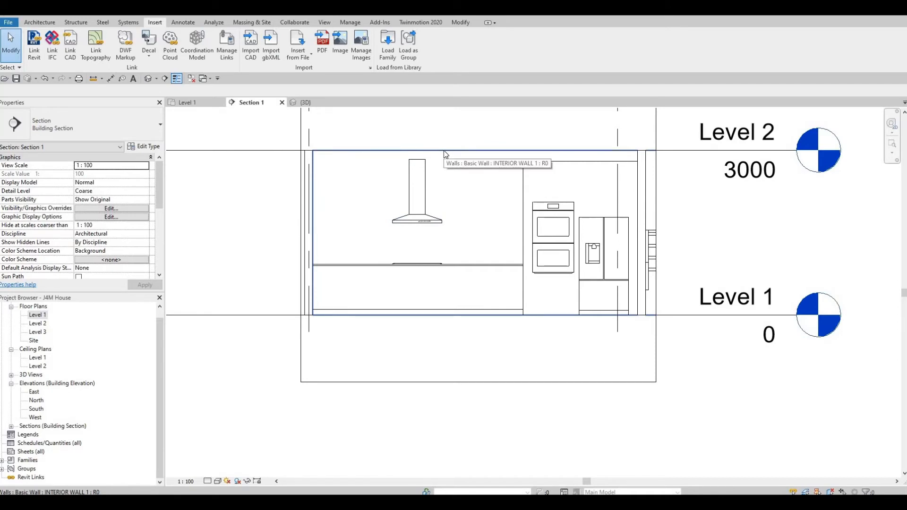
{"action": "scroll", "coordinate": [454, 218], "scroll_direction": "down", "scroll_amount": 1}
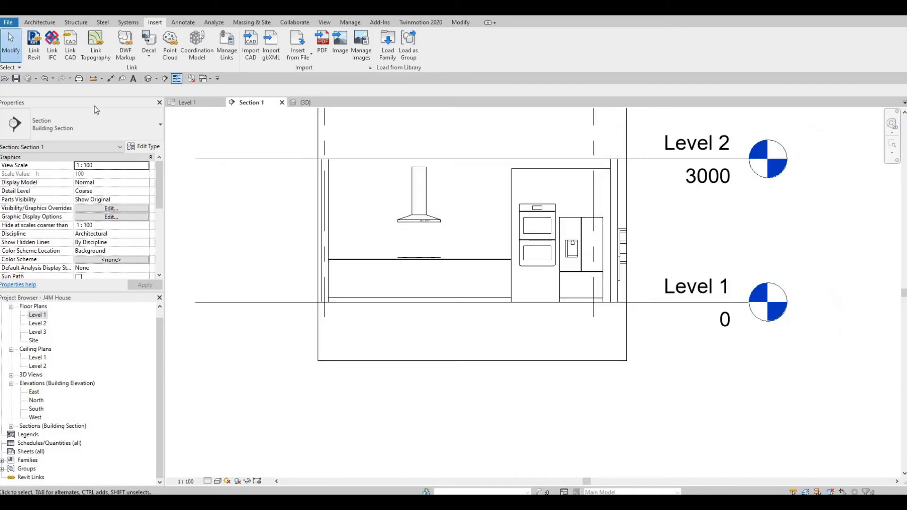
{"action": "left_click", "coordinate": [37, 24]}
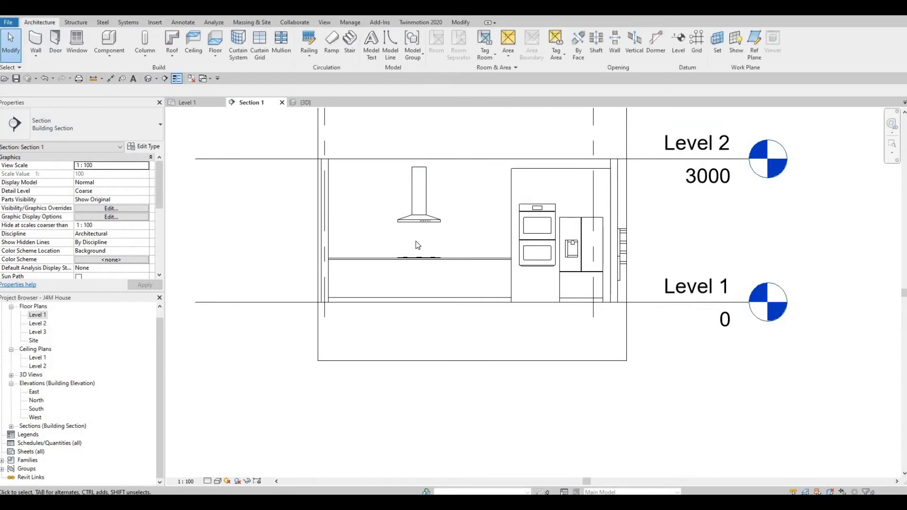
{"action": "key", "text": "F1"}
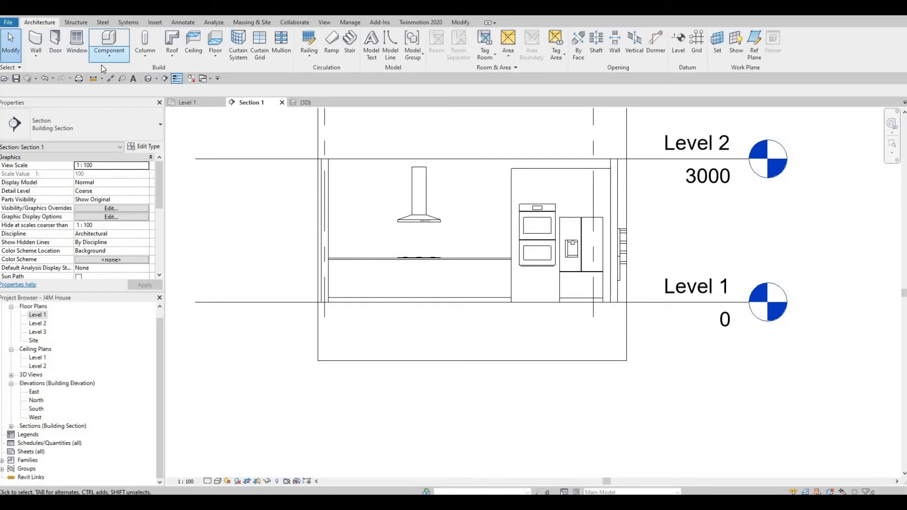
{"action": "left_click", "coordinate": [102, 59]}
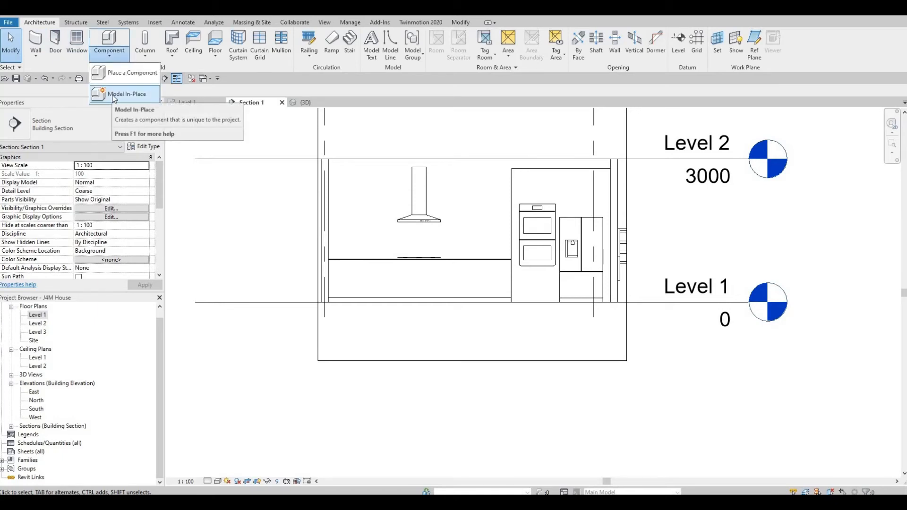
{"action": "left_click", "coordinate": [124, 94]}
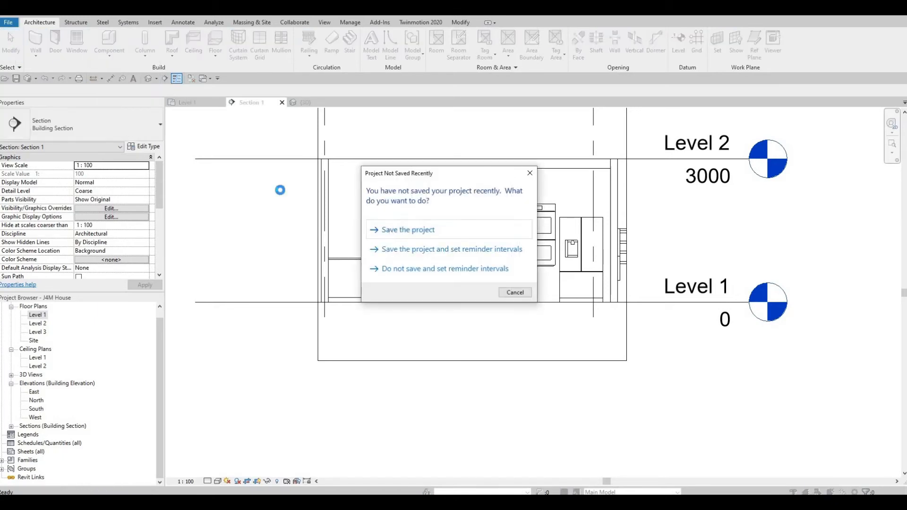
{"action": "key", "text": "Escape"}
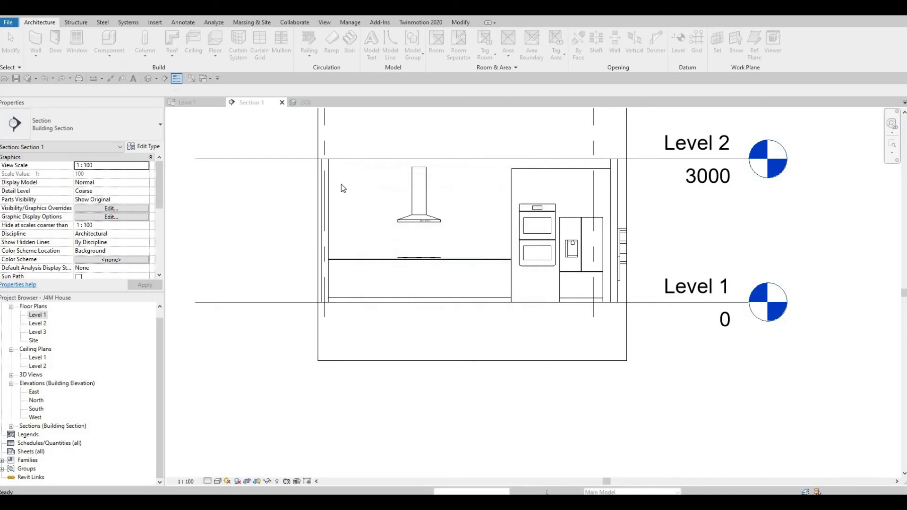
{"action": "scroll", "coordinate": [431, 249], "scroll_direction": "down", "scroll_amount": 2}
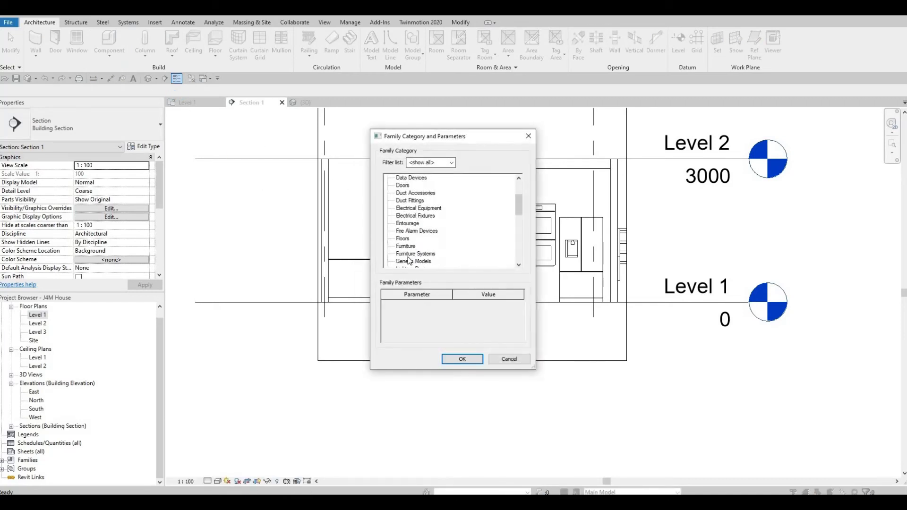
{"action": "key", "text": "g"}
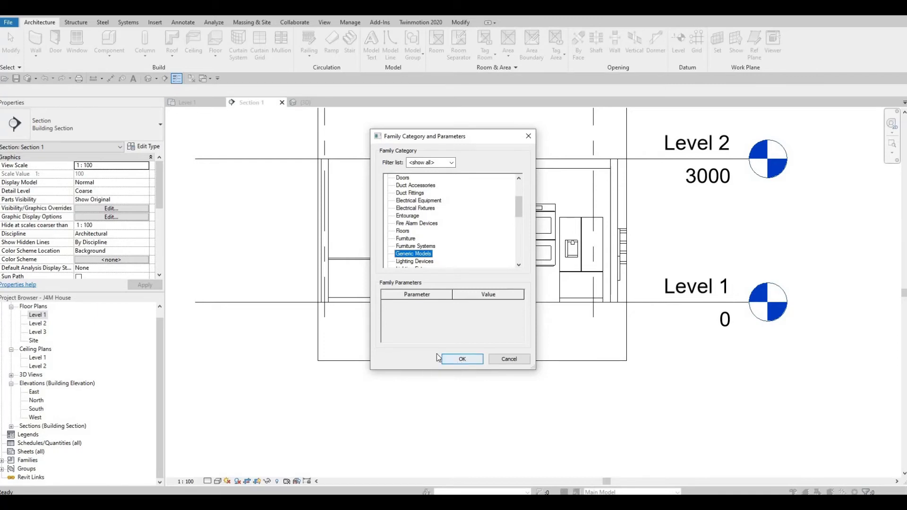
{"action": "left_click", "coordinate": [462, 362]}
{"action": "left_click", "coordinate": [455, 272]}
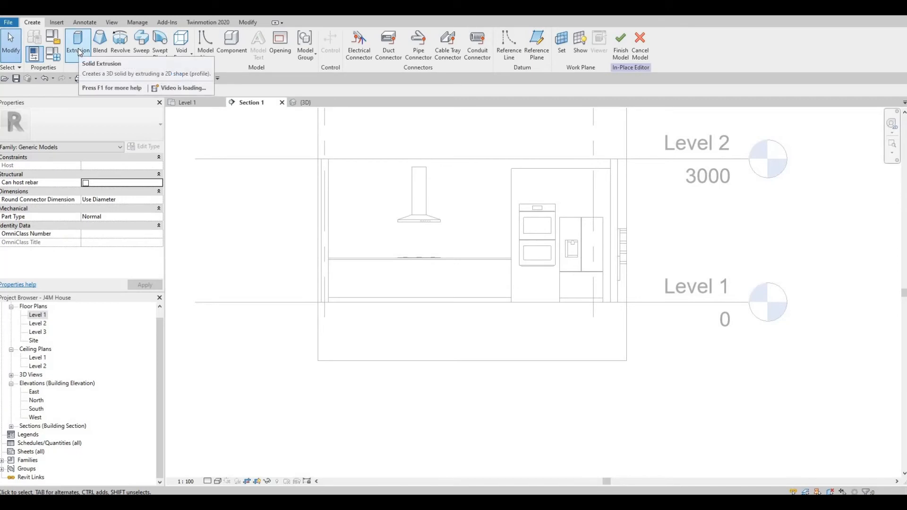
Start a solid extrusion on the wall plane behind the cooktop and sketch a rectangle about 3829 by 825 mm from the side wall to the tall cabinet
{"action": "left_click", "coordinate": [79, 50]}
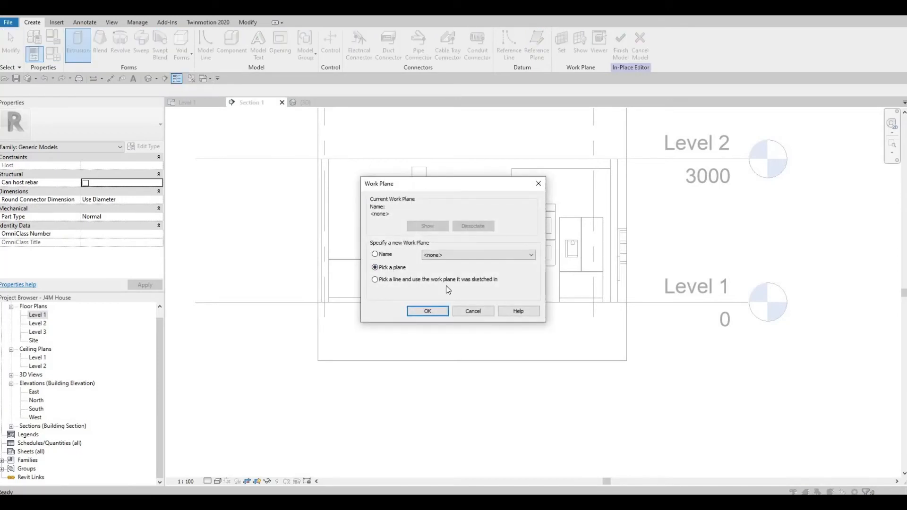
{"action": "left_click", "coordinate": [430, 310]}
{"action": "left_click", "coordinate": [330, 144]}
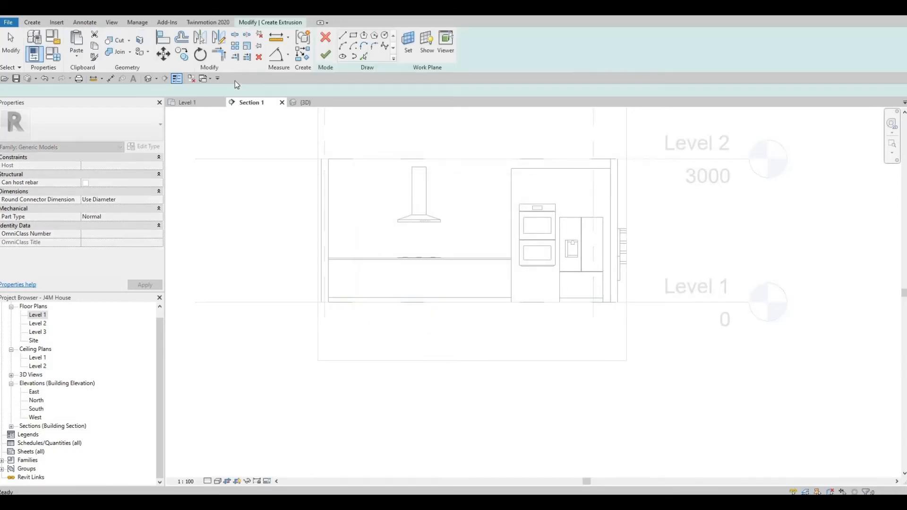
{"action": "left_click", "coordinate": [353, 37]}
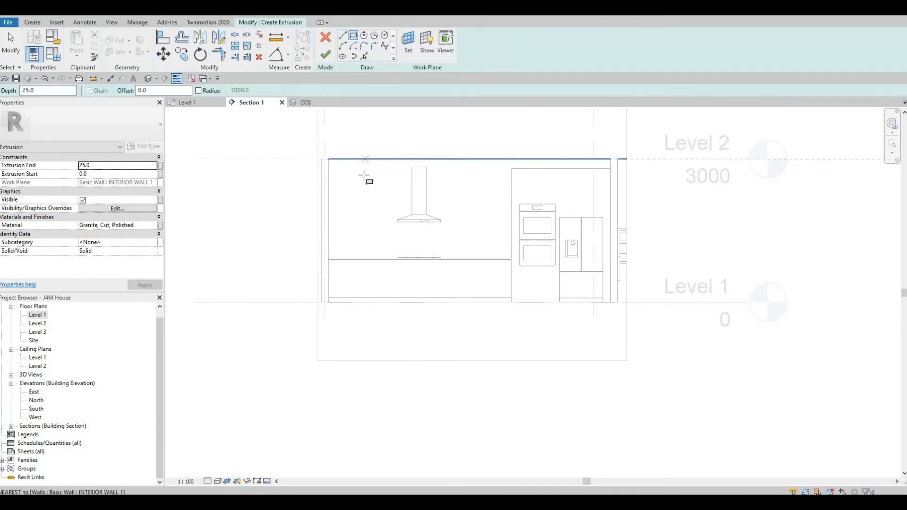
{"action": "left_click", "coordinate": [330, 171]}
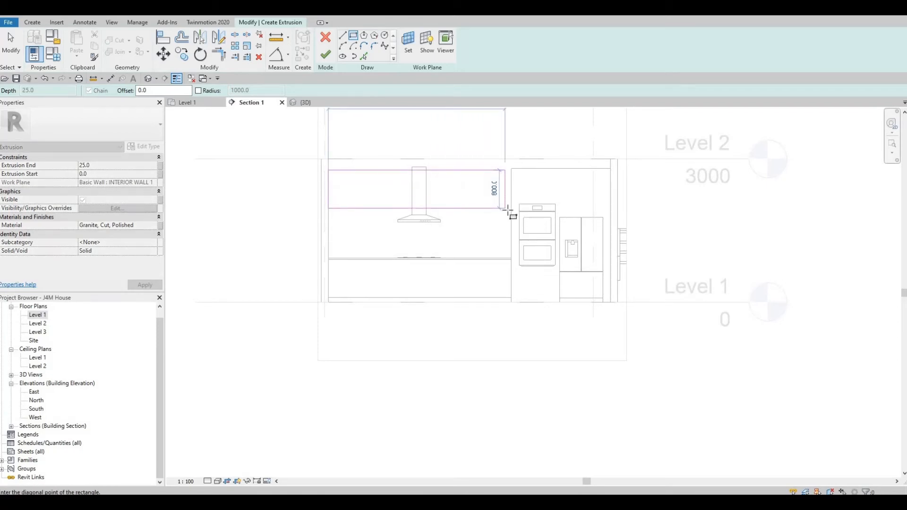
{"action": "left_click", "coordinate": [511, 209]}
{"action": "key", "text": "Escape"}
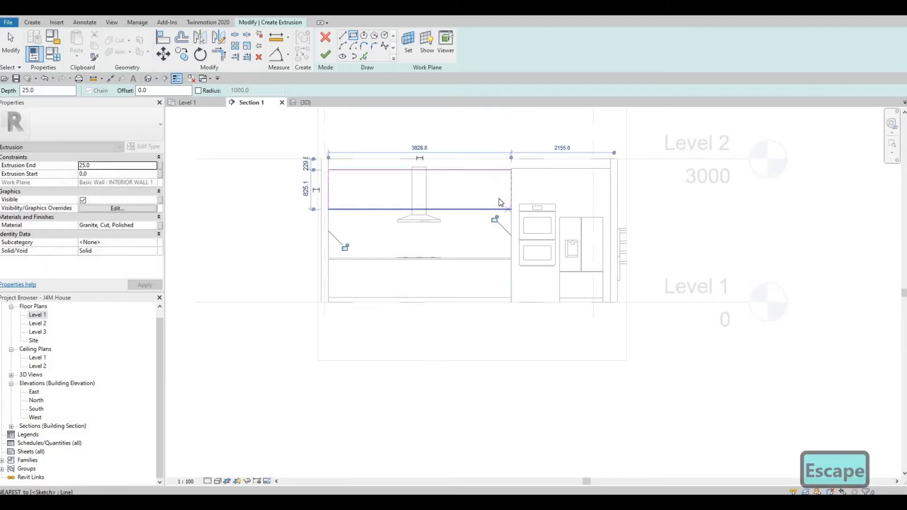
{"action": "key", "text": "Escape"}
{"action": "scroll", "coordinate": [499, 199], "scroll_direction": "up", "scroll_amount": 2}
{"action": "key", "text": "Escape"}
{"action": "key", "text": "Escape"}
Align the sketch rectangle's upper edge with the top of the tall oven cabinet
{"action": "key", "text": "a"}
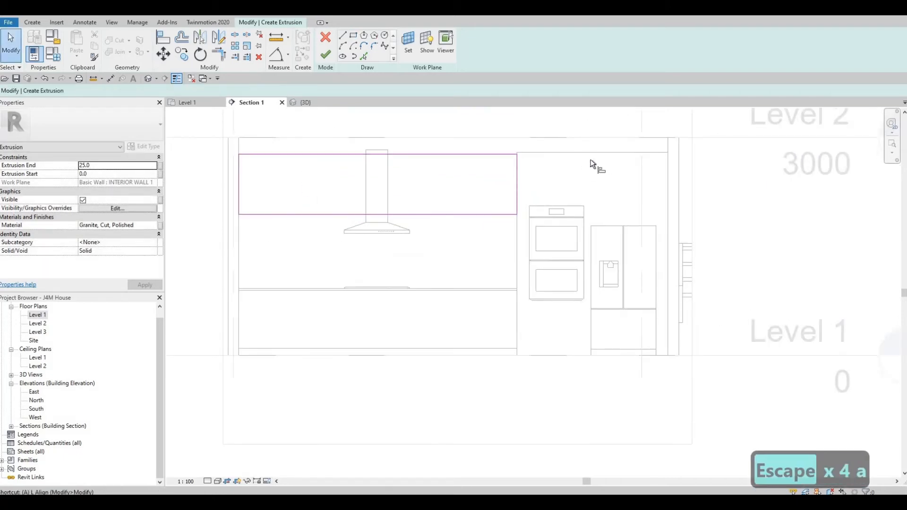
{"action": "key", "text": "l"}
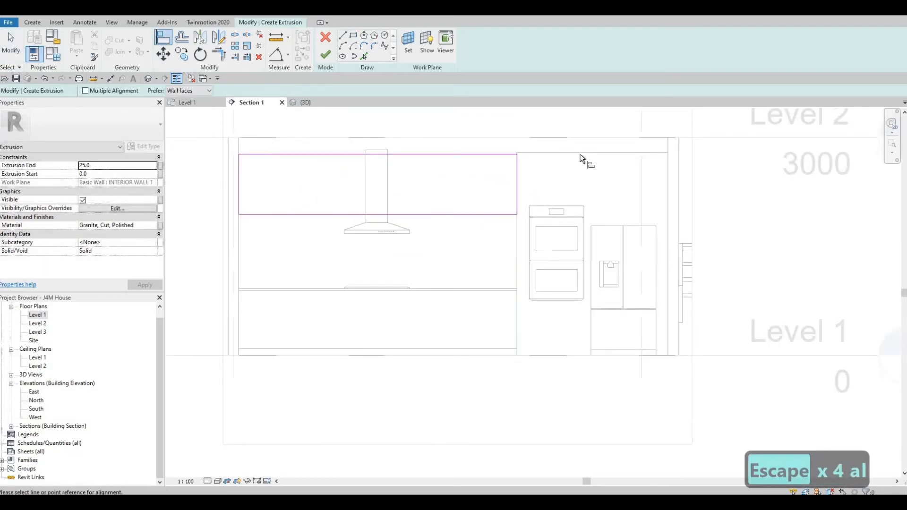
{"action": "left_click", "coordinate": [508, 156]}
{"action": "key", "text": "Escape"}
{"action": "key", "text": "Escape"}
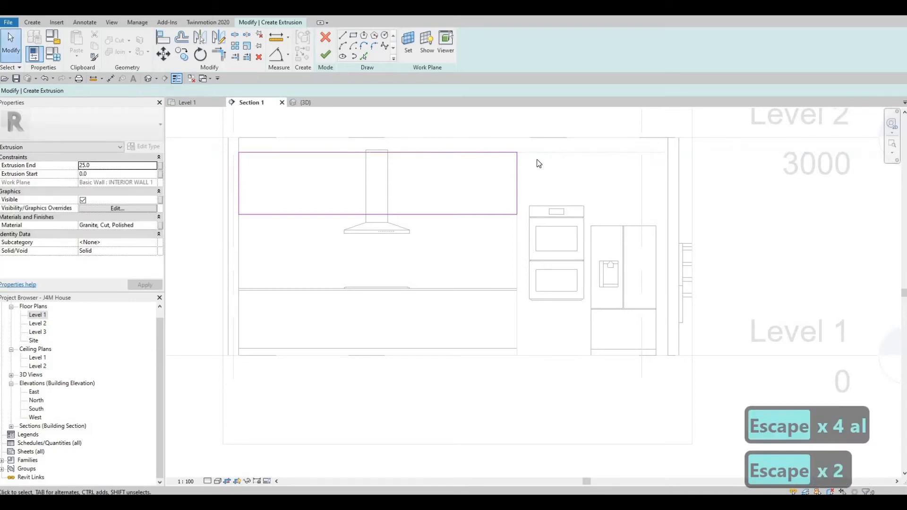
Set the sketch rectangle's height to 850 mm by repositioning its lower edge, and finish the extrusion sketch
{"action": "middle_click_drag", "start_coordinate": [401, 190], "coordinate": [447, 175]}
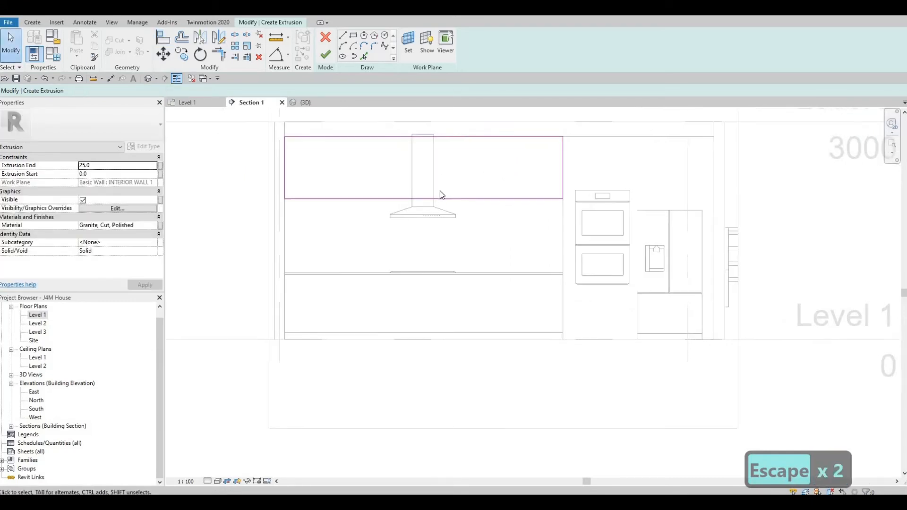
{"action": "middle_click_drag", "start_coordinate": [410, 234], "coordinate": [415, 230]}
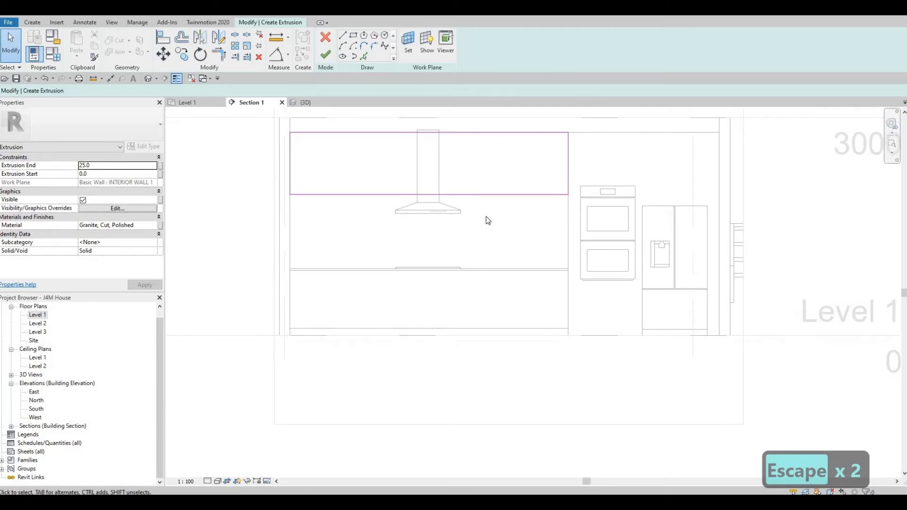
{"action": "key", "text": "Escape"}
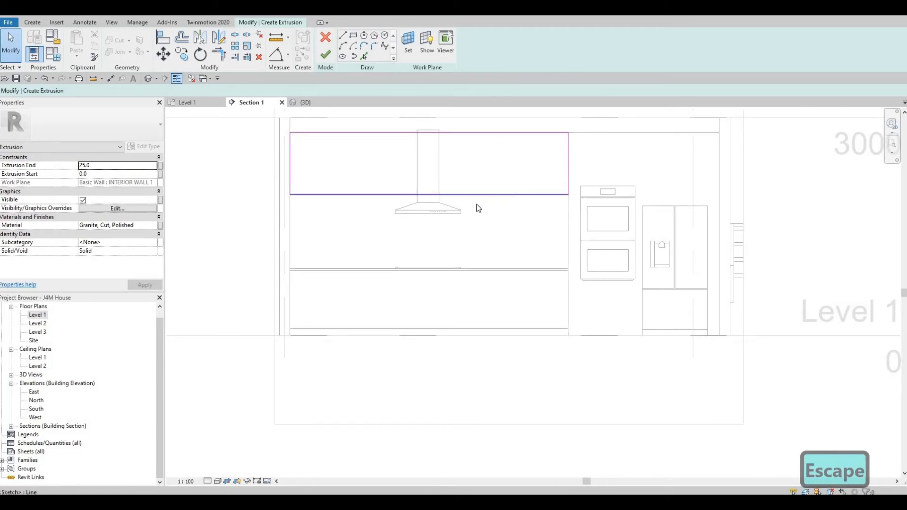
{"action": "left_click", "coordinate": [550, 194]}
{"action": "left_click", "coordinate": [583, 161]}
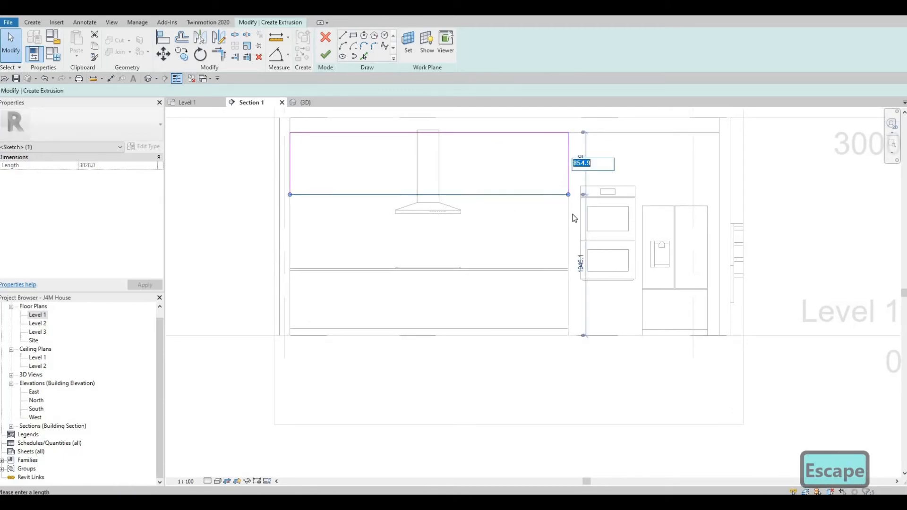
{"action": "type", "text": "850"}
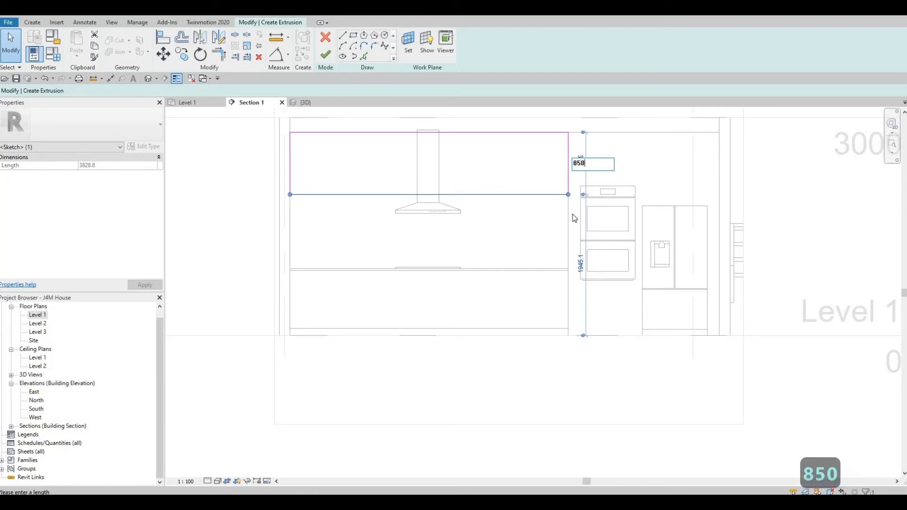
{"action": "key", "text": "Return"}
{"action": "key", "text": "Escape"}
{"action": "key", "text": "Escape"}
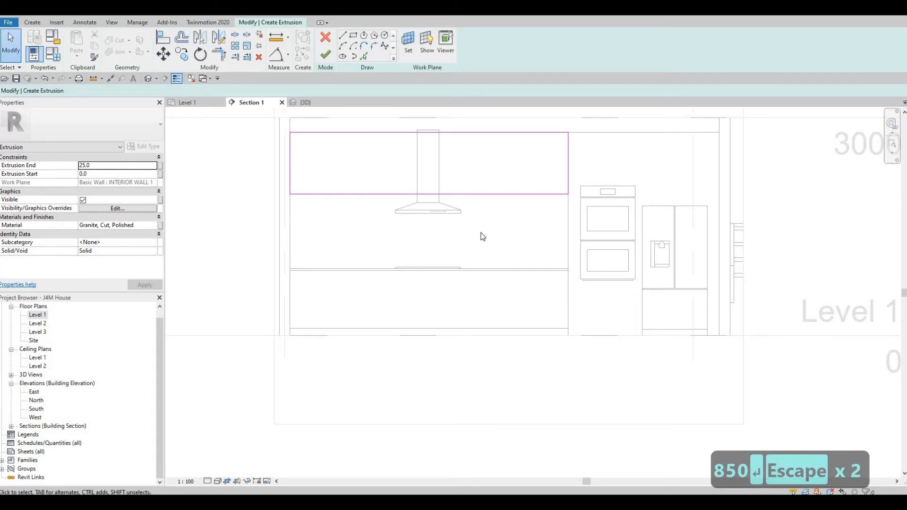
{"action": "left_click", "coordinate": [327, 60]}
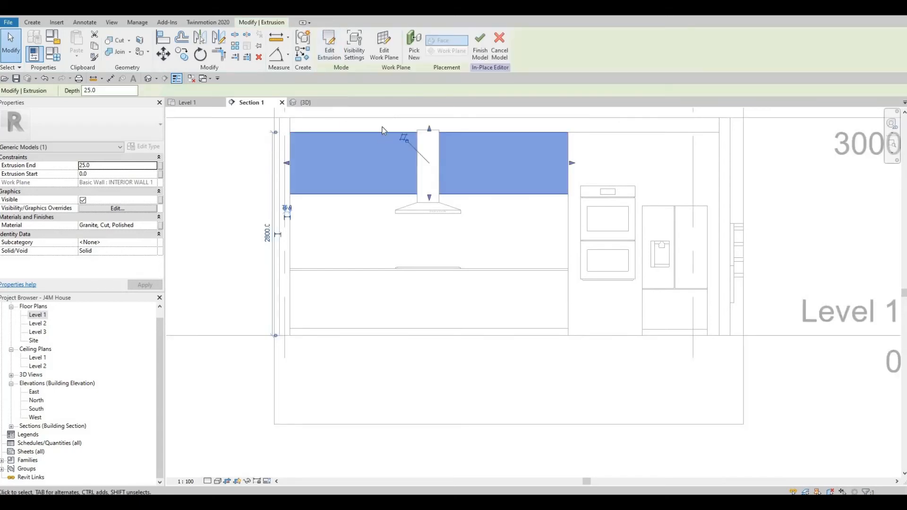
Add Douglas Fir from the AEC Materials Wood library and assign it as the extrusion's material
{"action": "left_click", "coordinate": [157, 226]}
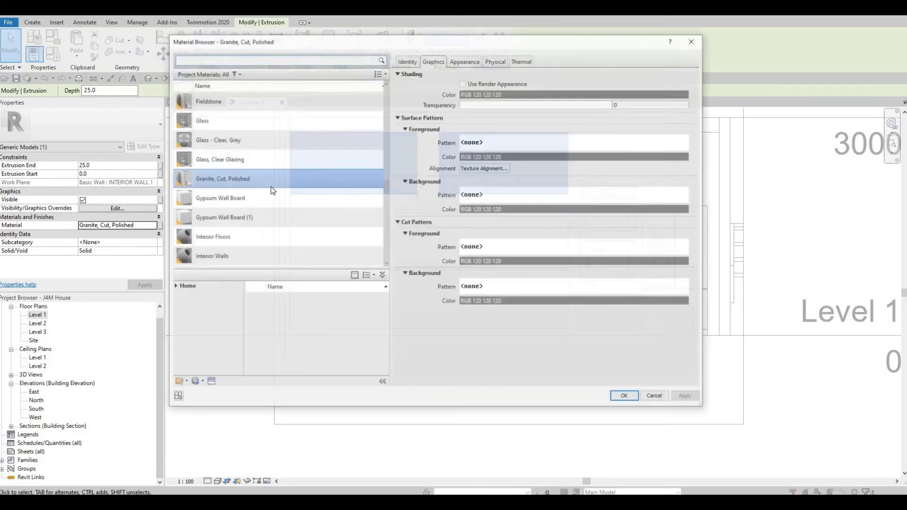
{"action": "scroll", "coordinate": [212, 232], "scroll_direction": "down", "scroll_amount": 3}
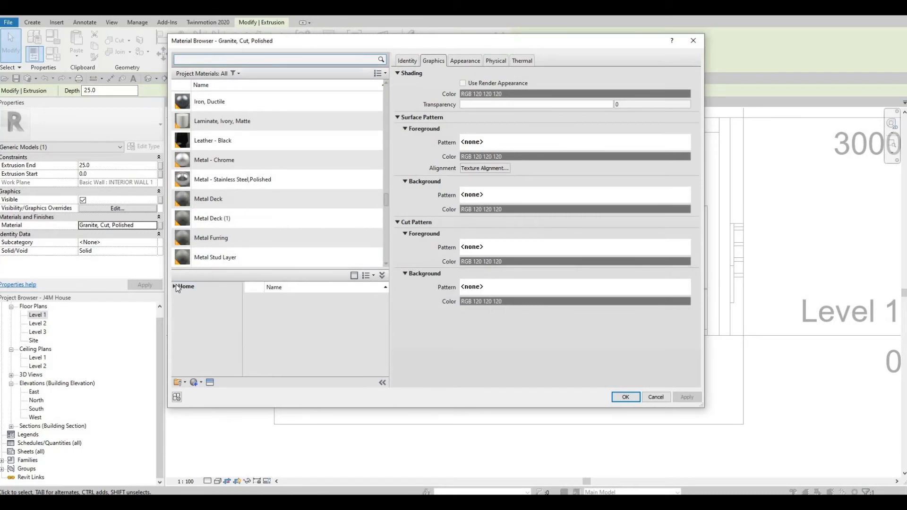
{"action": "left_click", "coordinate": [174, 286]}
{"action": "scroll", "coordinate": [204, 229], "scroll_direction": "up", "scroll_amount": 8}
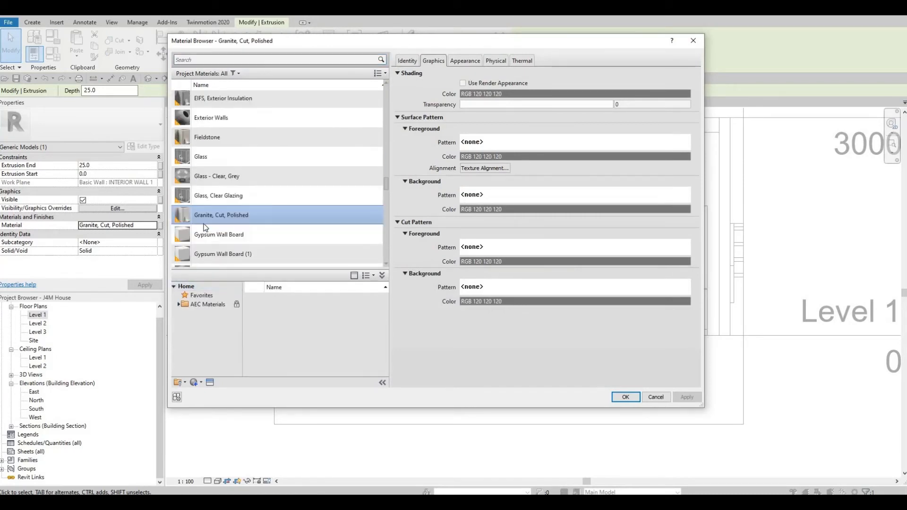
{"action": "scroll", "coordinate": [205, 228], "scroll_direction": "up", "scroll_amount": 10}
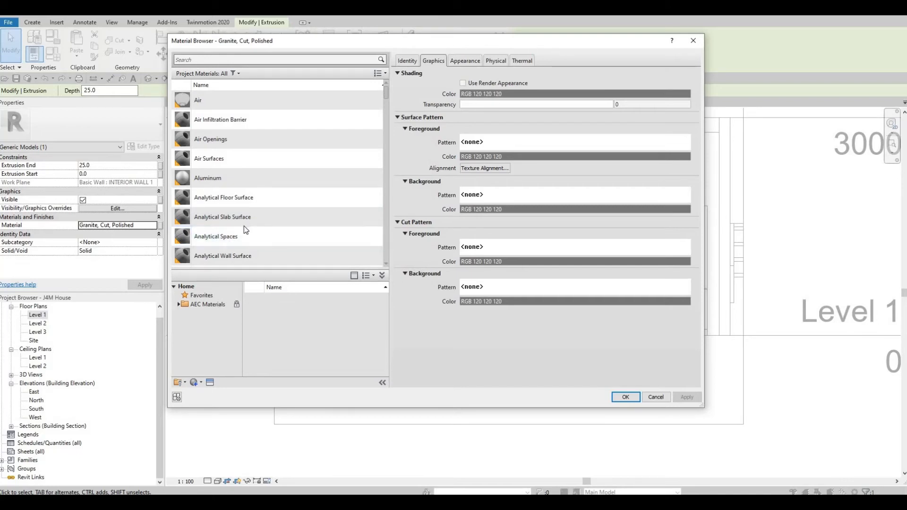
{"action": "scroll", "coordinate": [244, 226], "scroll_direction": "down", "scroll_amount": 3}
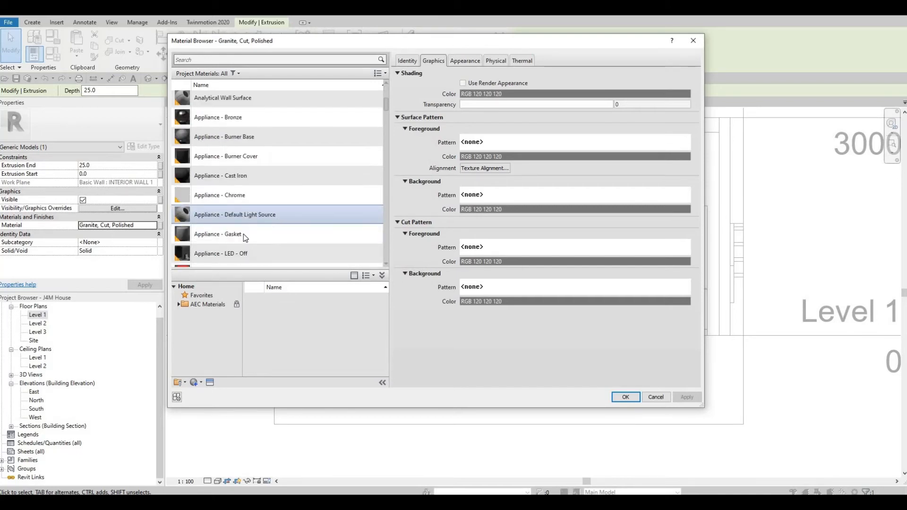
{"action": "double_click", "coordinate": [185, 306]}
{"action": "scroll", "coordinate": [201, 359], "scroll_direction": "down", "scroll_amount": 4}
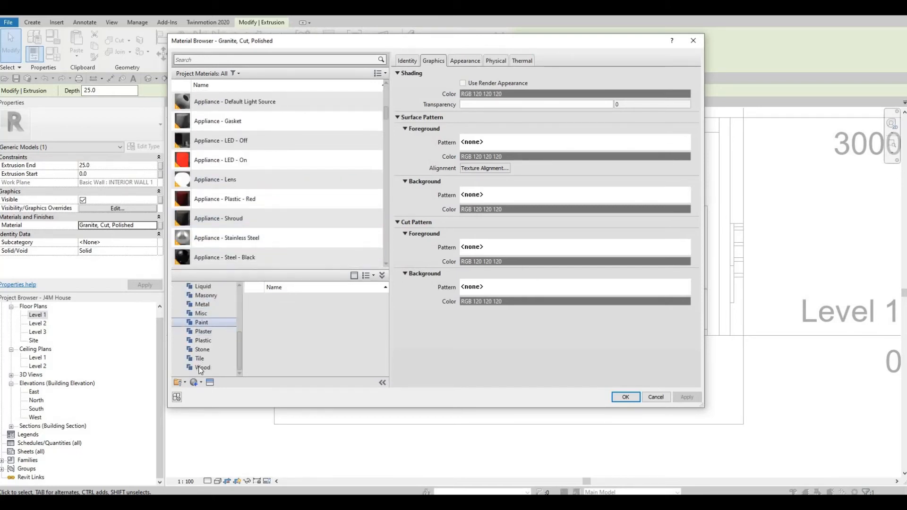
{"action": "left_click", "coordinate": [201, 368]}
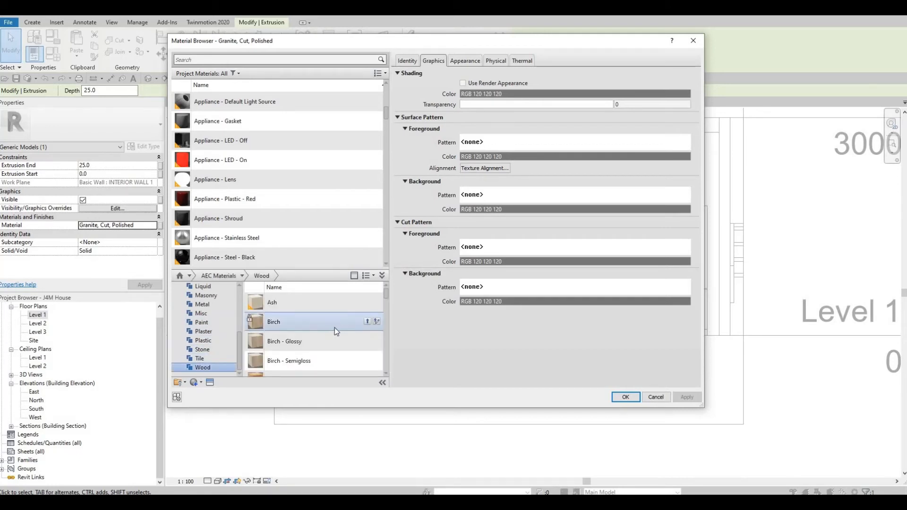
{"action": "scroll", "coordinate": [336, 333], "scroll_direction": "down", "scroll_amount": 1}
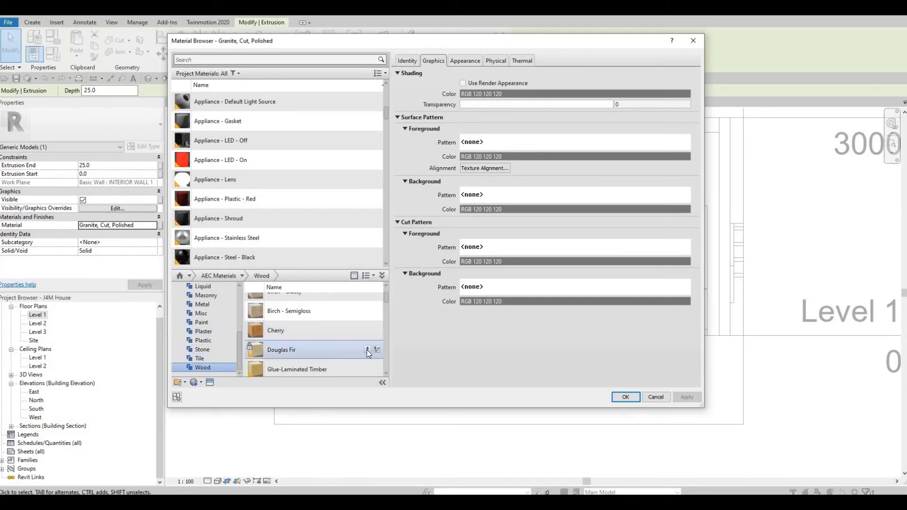
{"action": "left_click", "coordinate": [367, 350]}
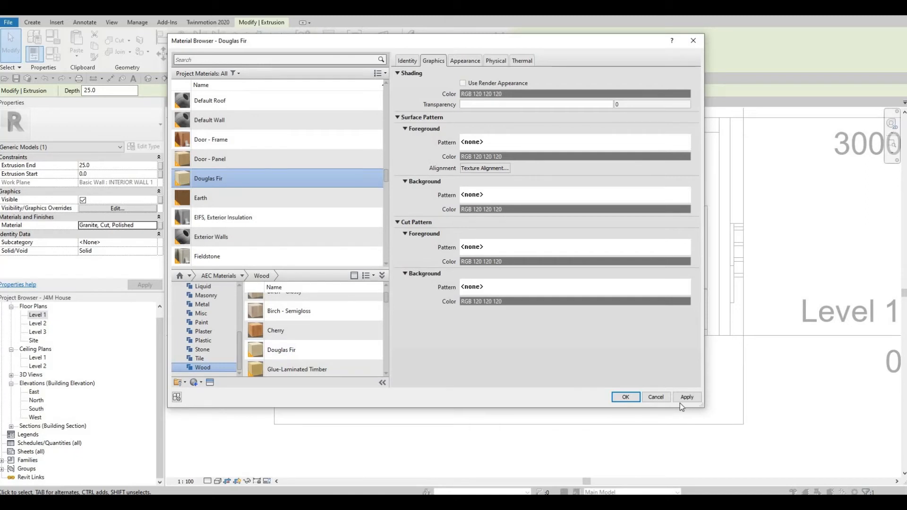
{"action": "left_click", "coordinate": [684, 398]}
{"action": "left_click", "coordinate": [625, 397]}
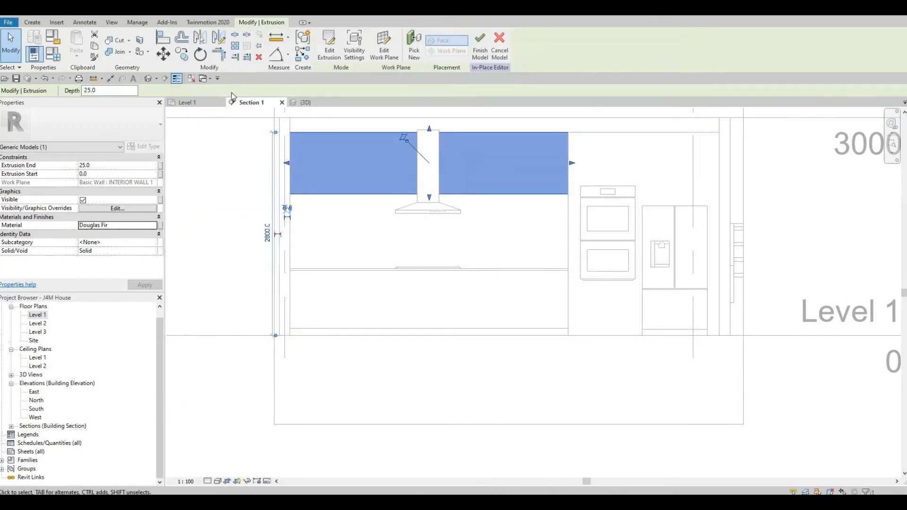
Finish the in-place model and, in the 3D view, stretch the upper cabinet's front face outward to a depth of about 517 mm
{"action": "left_click", "coordinate": [480, 45]}
{"action": "left_click", "coordinate": [148, 79]}
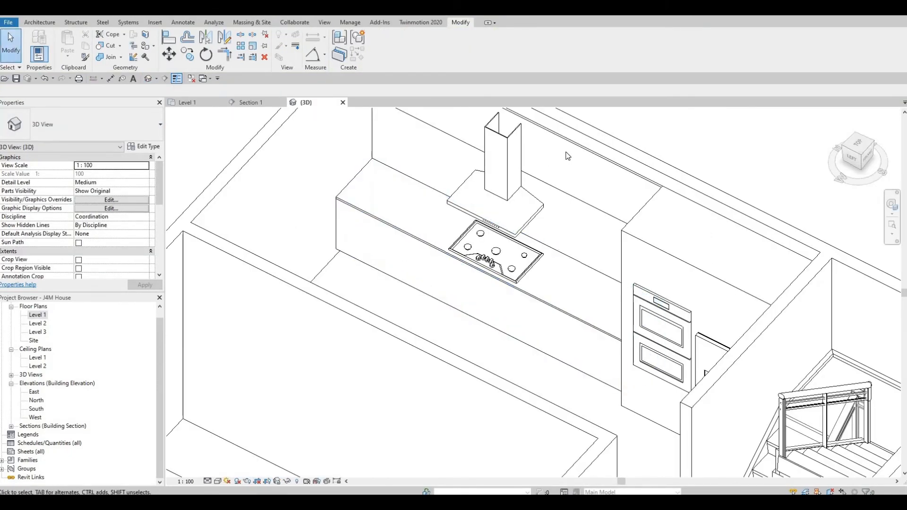
{"action": "left_click", "coordinate": [518, 166]}
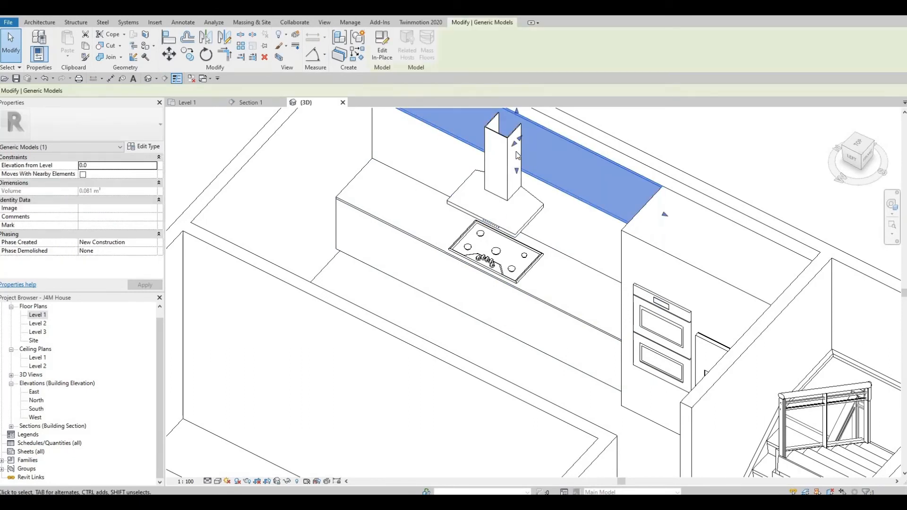
{"action": "left_click", "coordinate": [479, 168]}
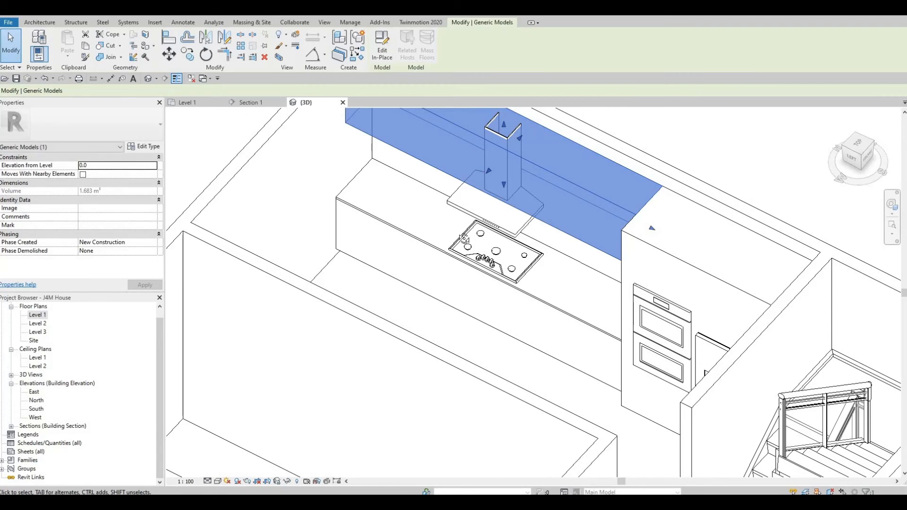
{"action": "scroll", "coordinate": [463, 238], "scroll_direction": "up", "scroll_amount": 2}
{"action": "scroll", "coordinate": [475, 213], "scroll_direction": "up", "scroll_amount": 2}
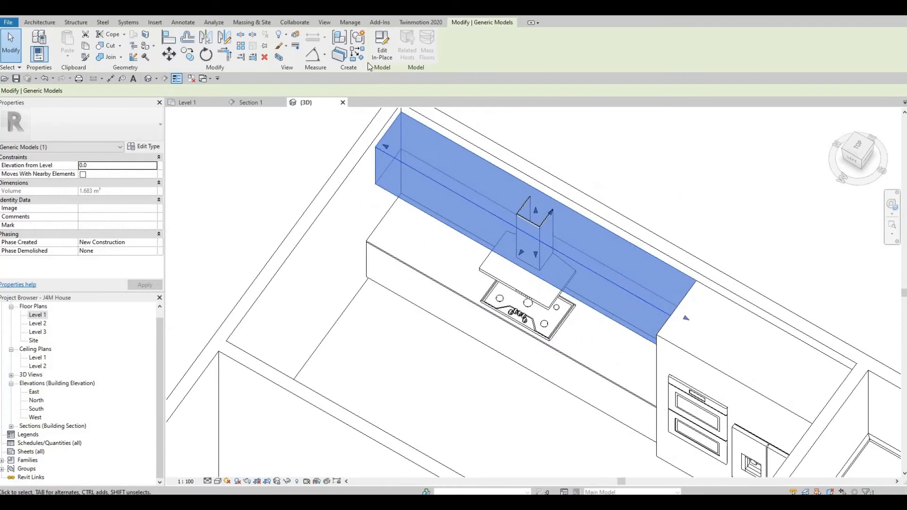
Open the upper cabinet for in-place editing, inspect its extrusion sketch in 3D and close the sketch
{"action": "left_click", "coordinate": [376, 55]}
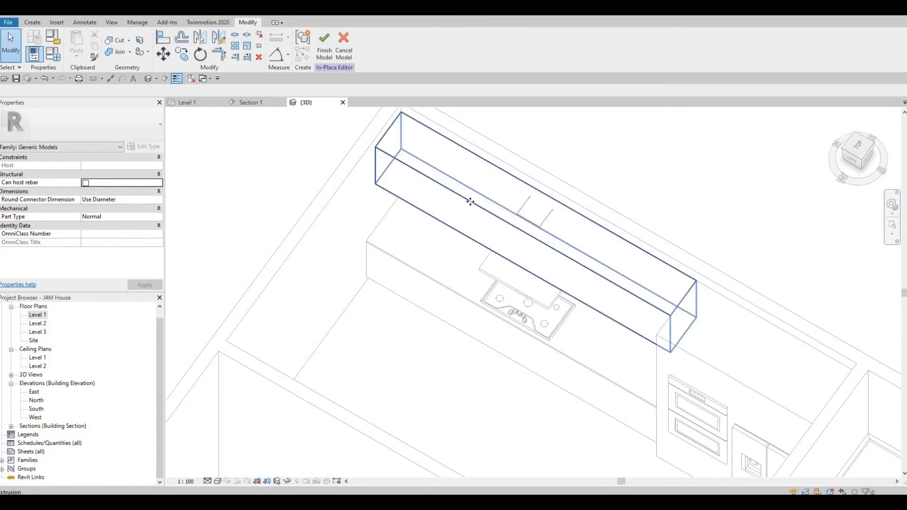
{"action": "left_click", "coordinate": [429, 141]}
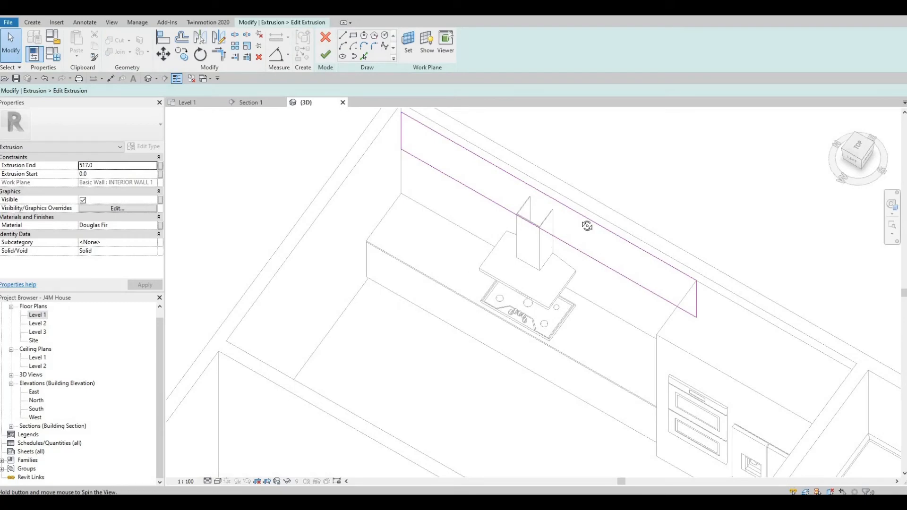
{"action": "mouse_move", "coordinate": [585, 225]}
{"action": "middle_mouse_down", "text": "shift"}
{"action": "mouse_move", "coordinate": [279, 347]}
{"action": "mouse_move", "coordinate": [224, 303]}
{"action": "middle_mouse_up", "text": "shift"}
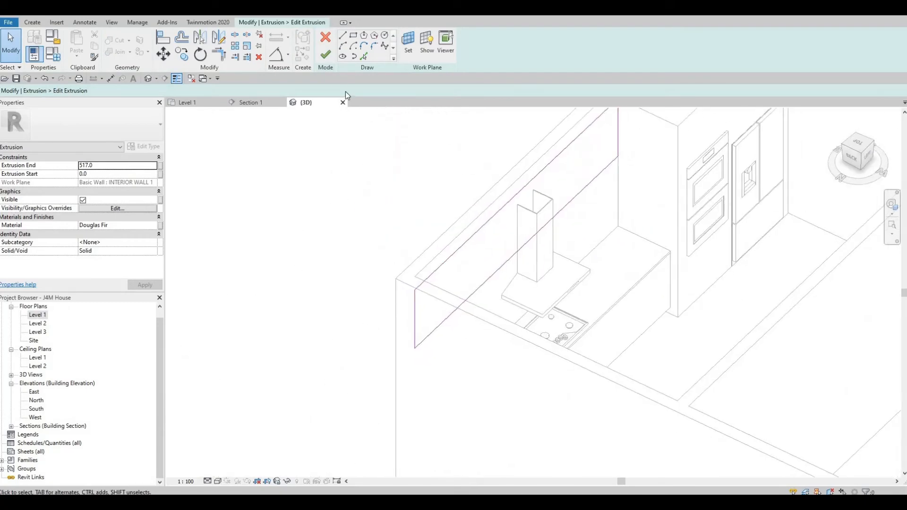
{"action": "left_click", "coordinate": [324, 47]}
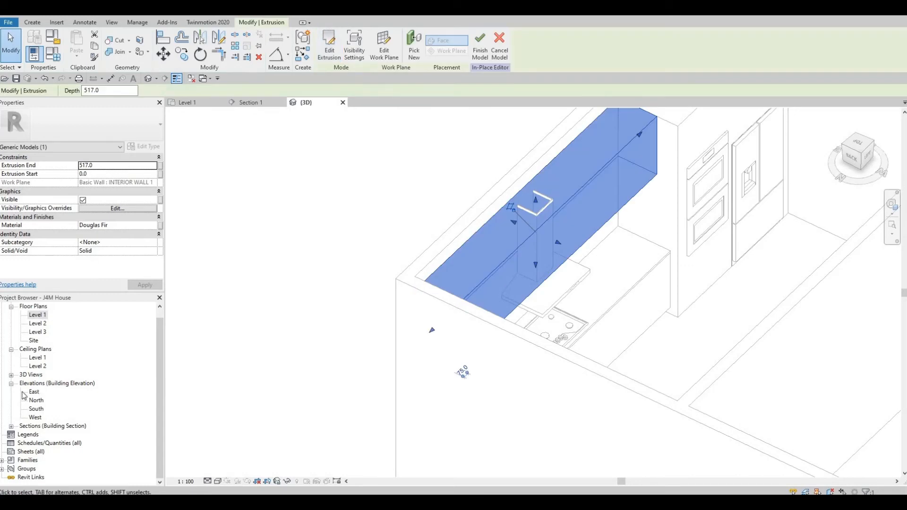
Open the Level 1 floor plan and finish the in-place editing of the upper cabinet
{"action": "double_click", "coordinate": [37, 315]}
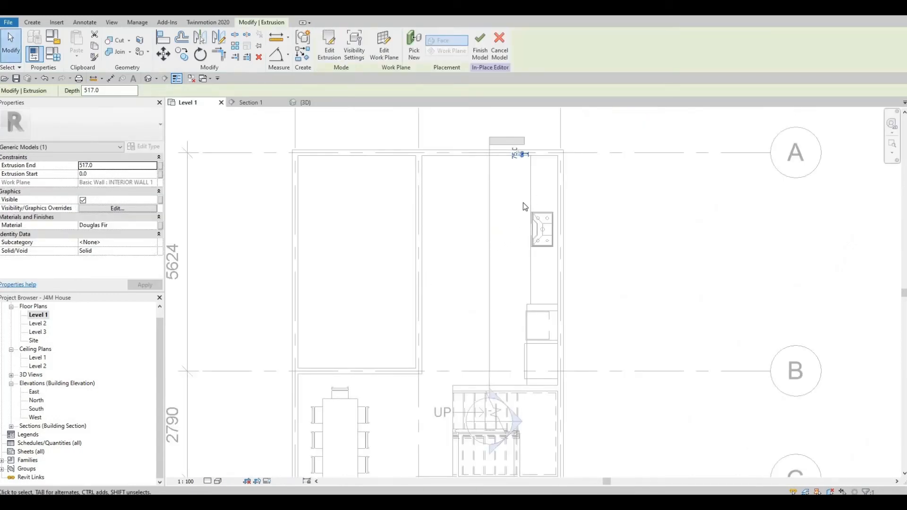
{"action": "scroll", "coordinate": [500, 222], "scroll_direction": "up", "scroll_amount": 3}
{"action": "key", "text": "Escape"}
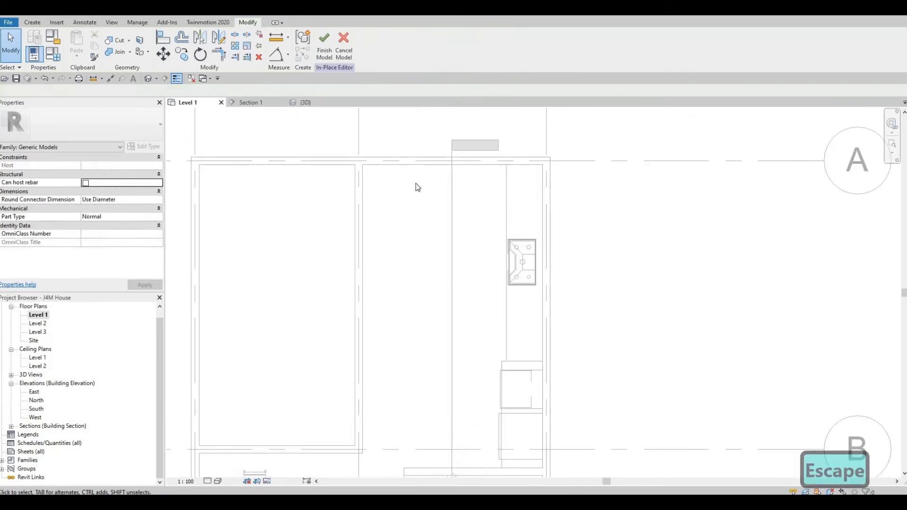
{"action": "left_click", "coordinate": [324, 47]}
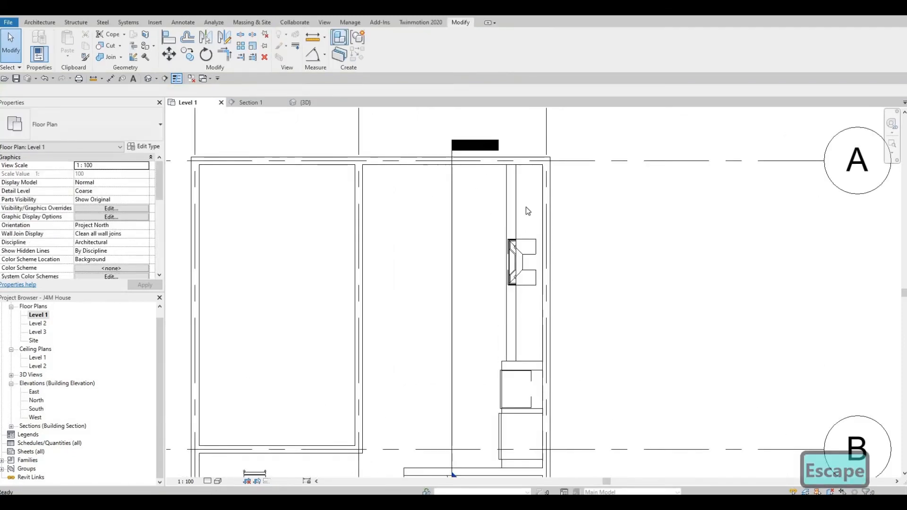
Reduce the upper cabinet's depth in plan by pulling its front face back toward the wall, and check it in the 3D view
{"action": "key", "text": "Escape"}
{"action": "left_click", "coordinate": [520, 204]}
{"action": "scroll", "coordinate": [521, 204], "scroll_direction": "up", "scroll_amount": 3}
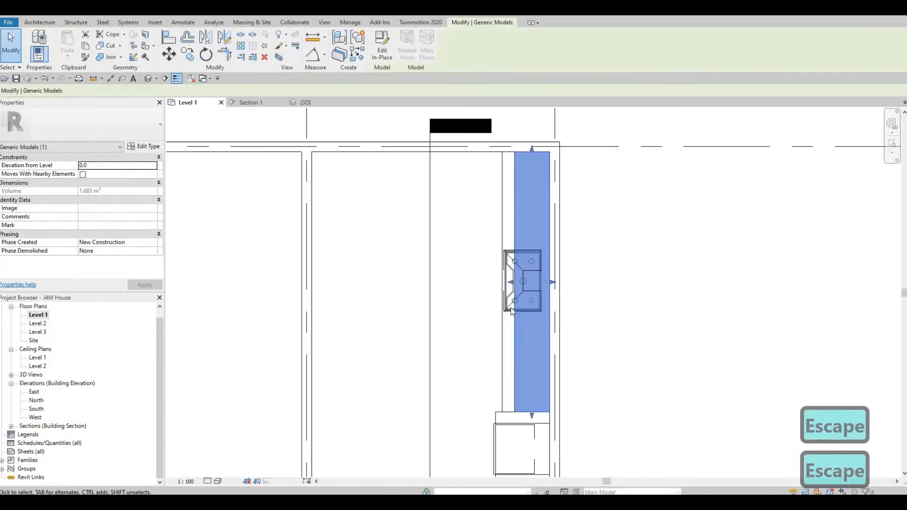
{"action": "left_click_drag", "start_coordinate": [518, 307], "coordinate": [520, 307]}
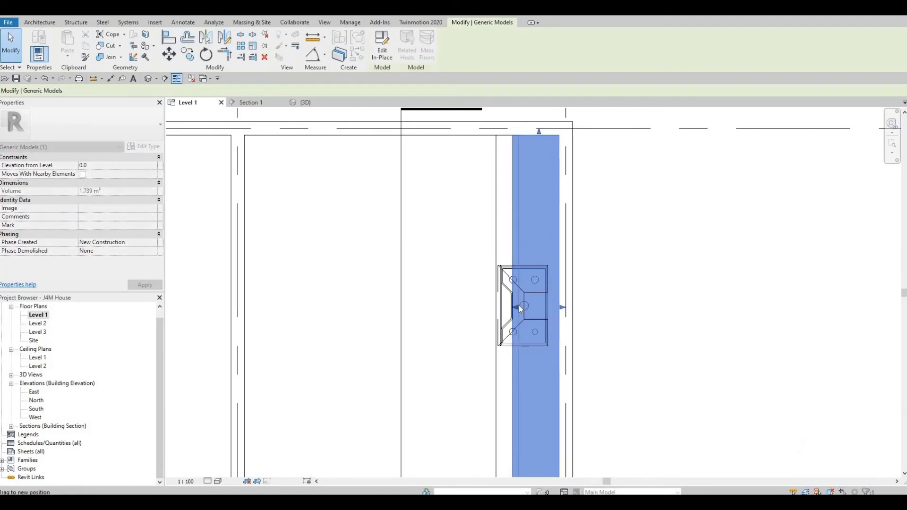
{"action": "key", "text": "Escape"}
{"action": "key", "text": "Escape"}
{"action": "key", "text": "Escape"}
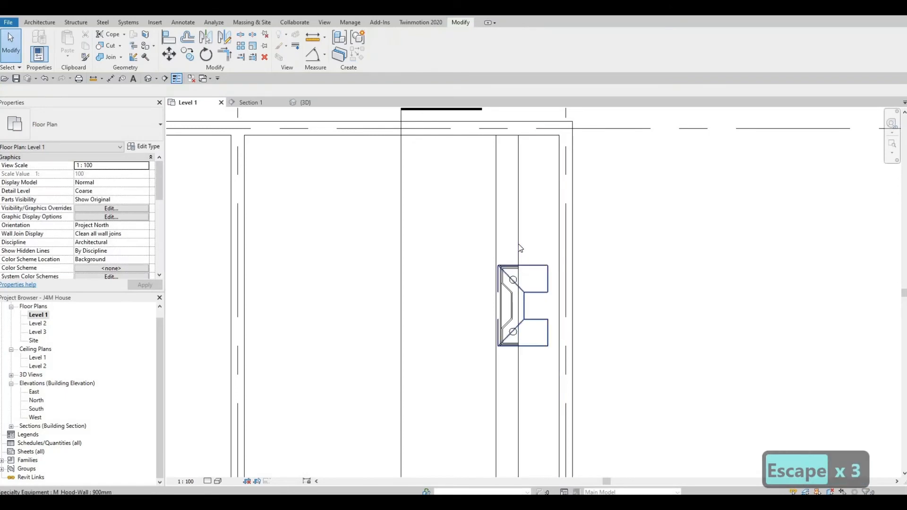
{"action": "left_click", "coordinate": [522, 161]}
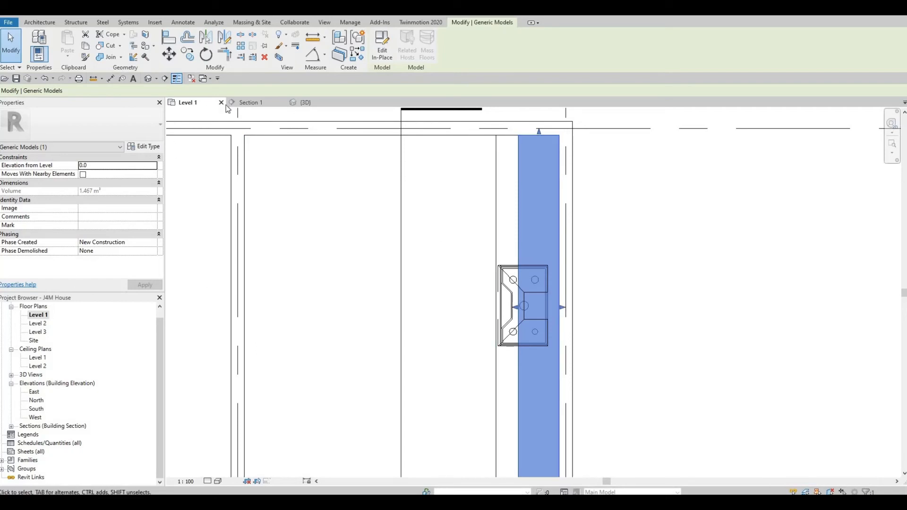
{"action": "left_click", "coordinate": [302, 103]}
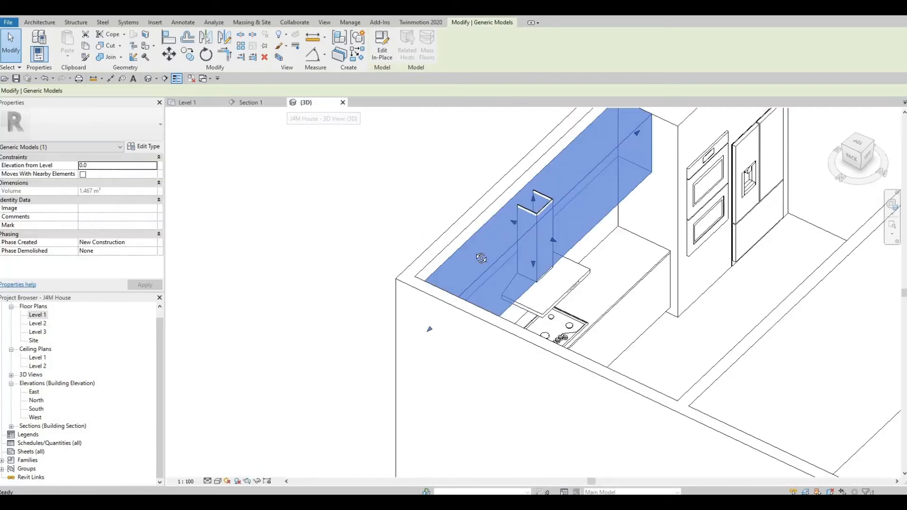
{"action": "middle_click_drag", "start_coordinate": [481, 258], "coordinate": [554, 195], "text": "shift"}
{"action": "key", "text": "Escape"}
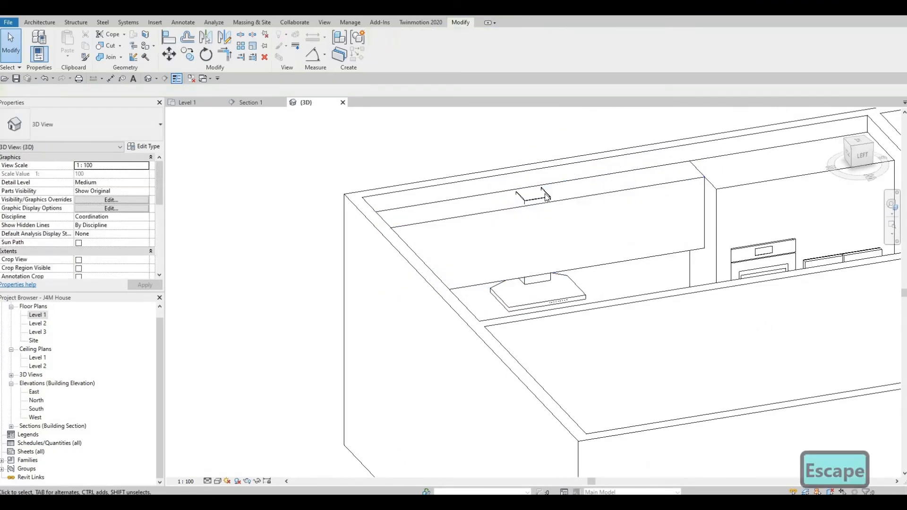
In Section 1, shorten the wall hood's chase to the upper cabinet's top edge, giving a Chase Height of 967.6 mm
{"action": "left_click", "coordinate": [543, 199]}
{"action": "scroll", "coordinate": [524, 274], "scroll_direction": "up", "scroll_amount": 3}
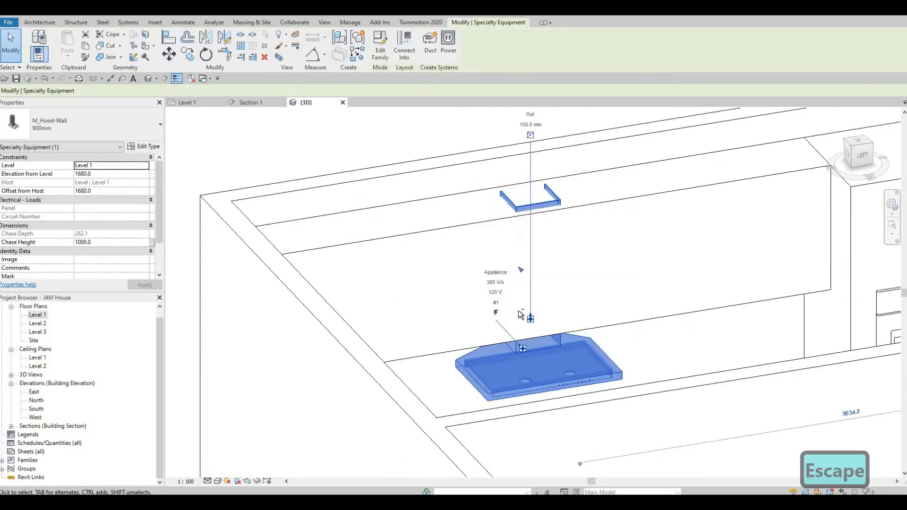
{"action": "middle_click_drag", "start_coordinate": [501, 285], "coordinate": [491, 323], "text": "shift"}
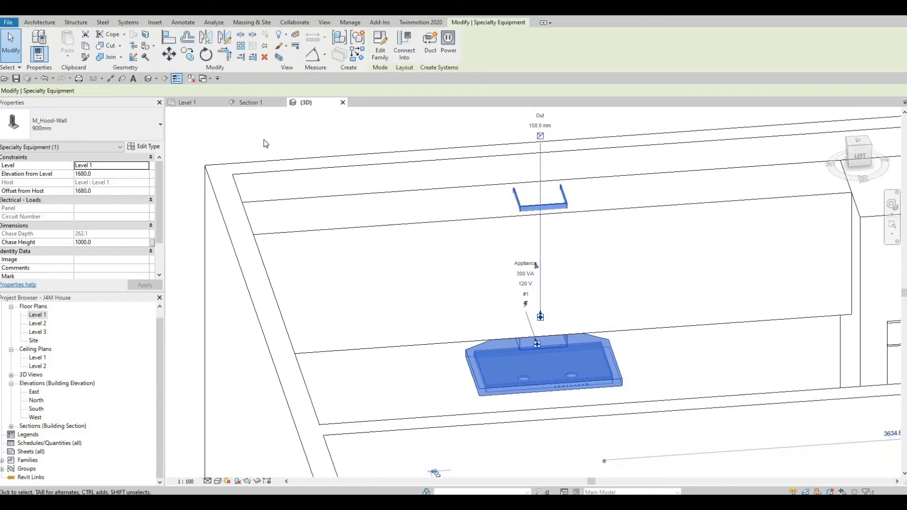
{"action": "left_click", "coordinate": [273, 102]}
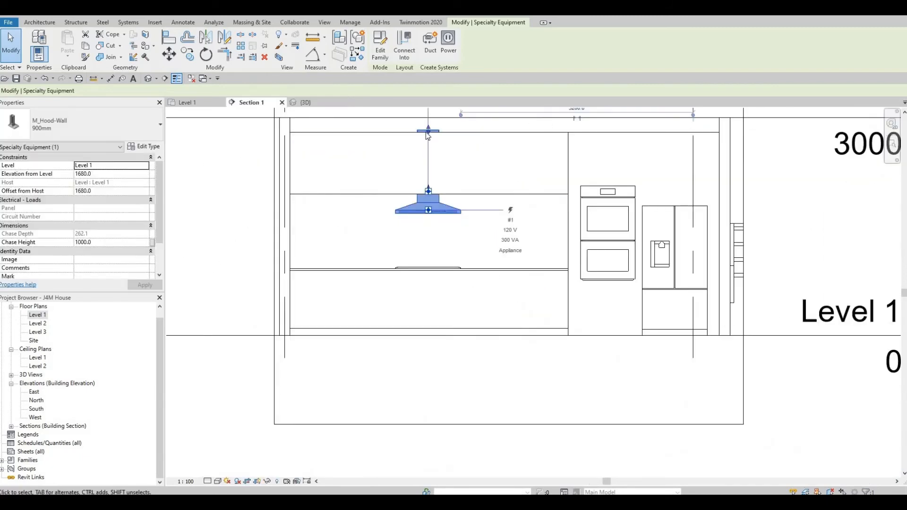
{"action": "scroll", "coordinate": [428, 132], "scroll_direction": "up", "scroll_amount": 4}
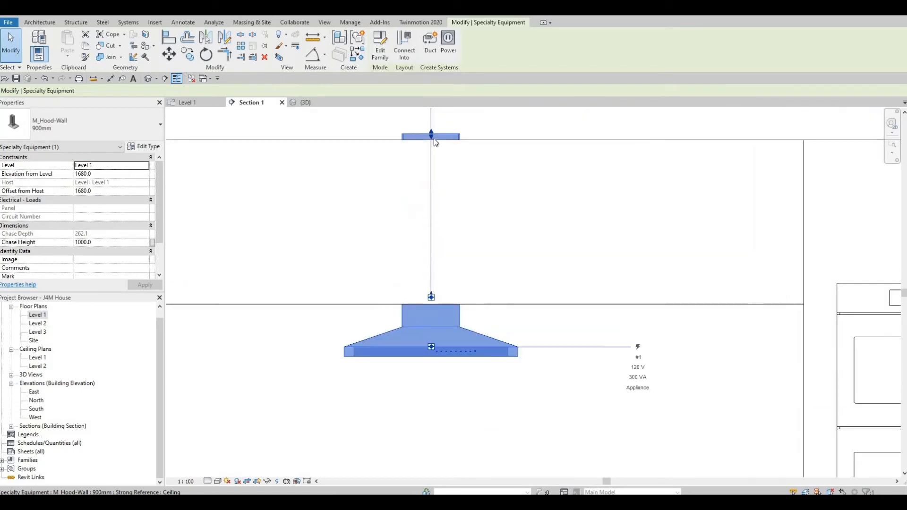
{"action": "left_click_drag", "start_coordinate": [431, 136], "coordinate": [435, 143]}
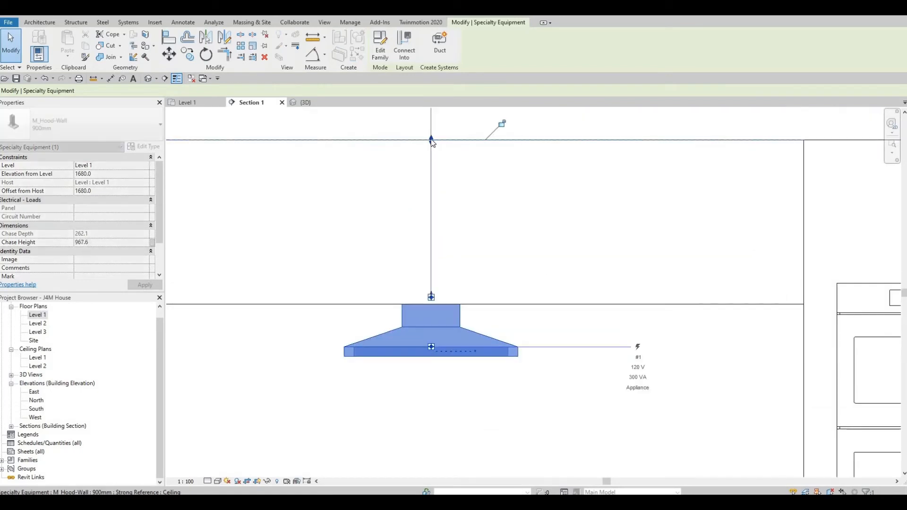
{"action": "scroll", "coordinate": [426, 224], "scroll_direction": "down", "scroll_amount": 5}
{"action": "key", "text": "Escape"}
{"action": "key", "text": "Escape"}
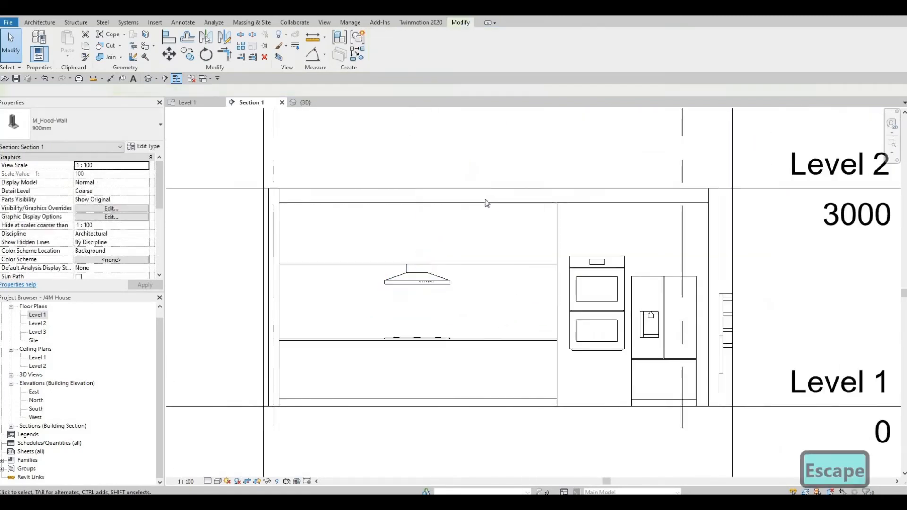
Nudge the wall hood down to an elevation of 1600 mm from Level 1
{"action": "left_click", "coordinate": [433, 277]}
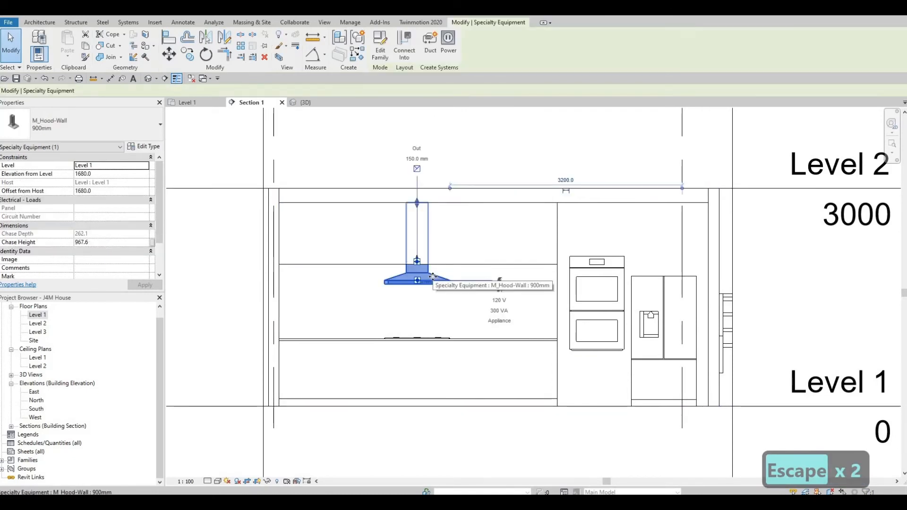
{"action": "key", "text": "Down"}
{"action": "key", "text": "Down"}
{"action": "key", "text": "Down"}
{"action": "key", "text": "Down"}
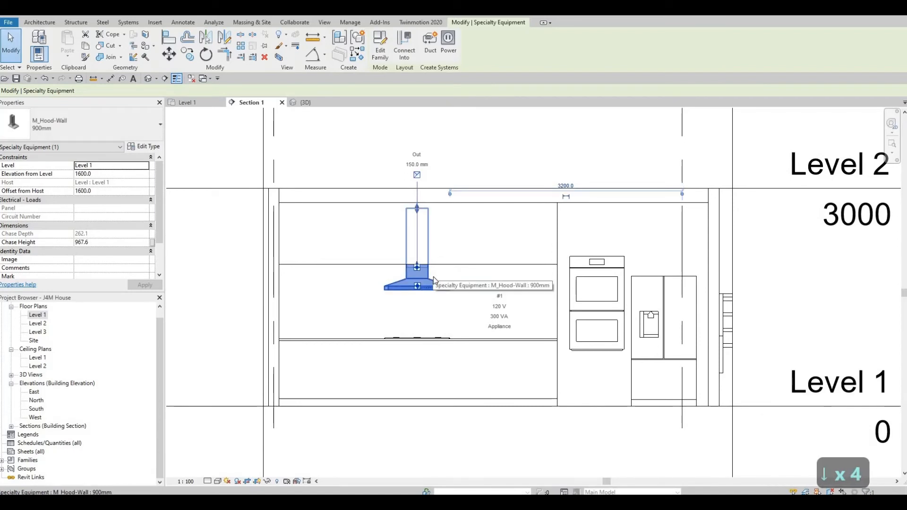
{"action": "key", "text": "Escape"}
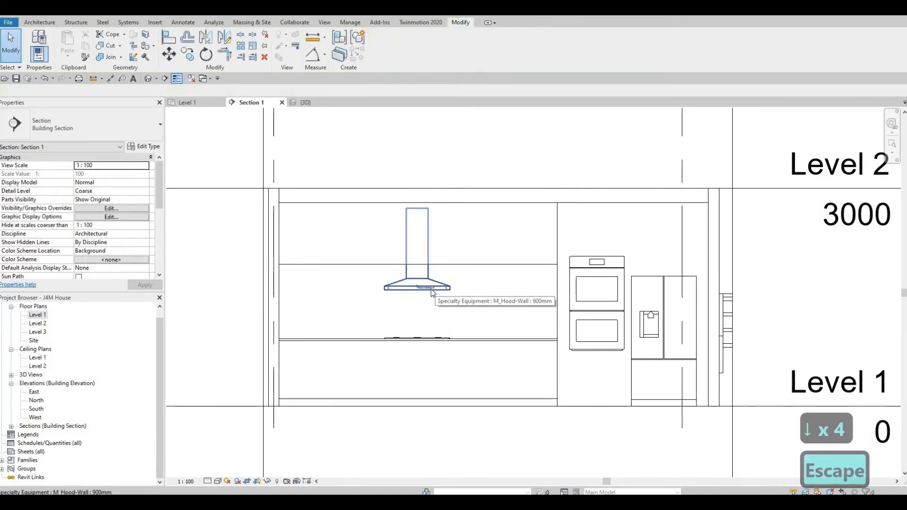
{"action": "middle_click_drag", "start_coordinate": [413, 336], "coordinate": [436, 277]}
{"action": "key", "text": "Escape"}
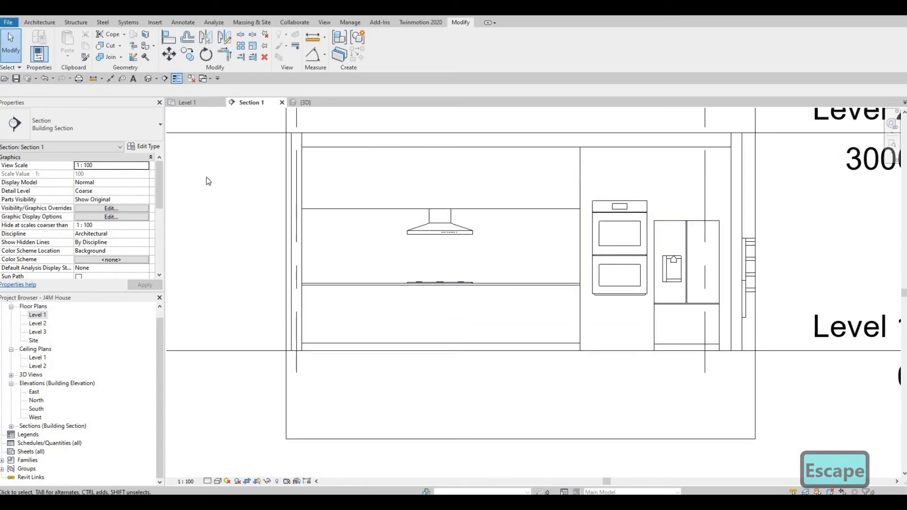
Create a new in-place model in the Generic Models category and accept the default name
{"action": "left_click", "coordinate": [40, 22]}
{"action": "left_click", "coordinate": [113, 55]}
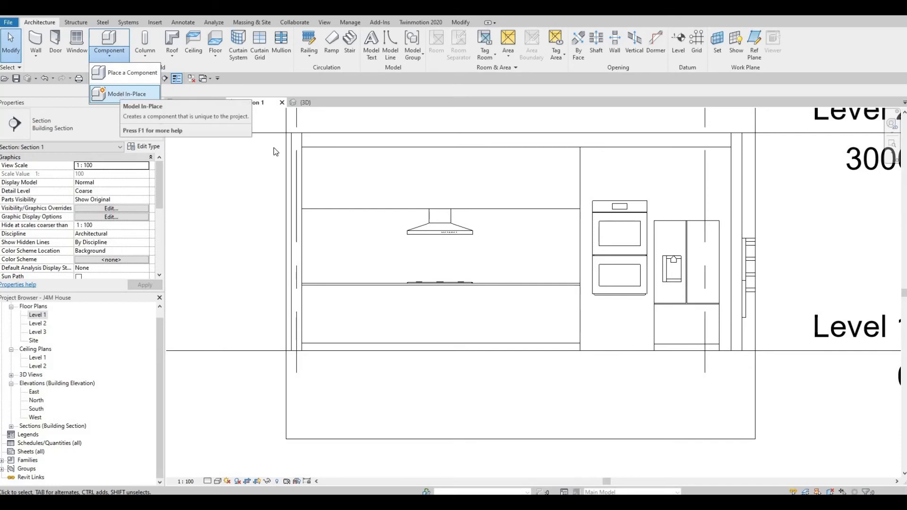
{"action": "scroll", "coordinate": [434, 226], "scroll_direction": "down", "scroll_amount": 4}
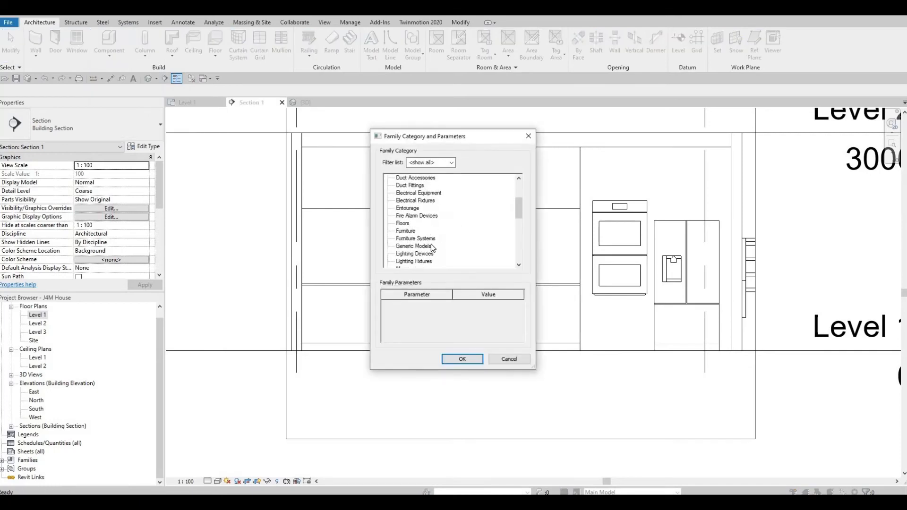
{"action": "scroll", "coordinate": [431, 251], "scroll_direction": "down", "scroll_amount": 4}
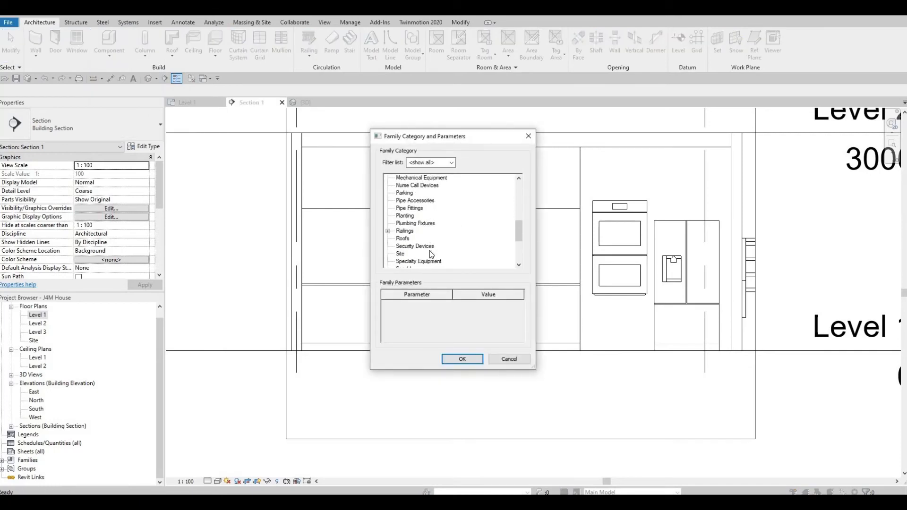
{"action": "scroll", "coordinate": [430, 255], "scroll_direction": "down", "scroll_amount": 3}
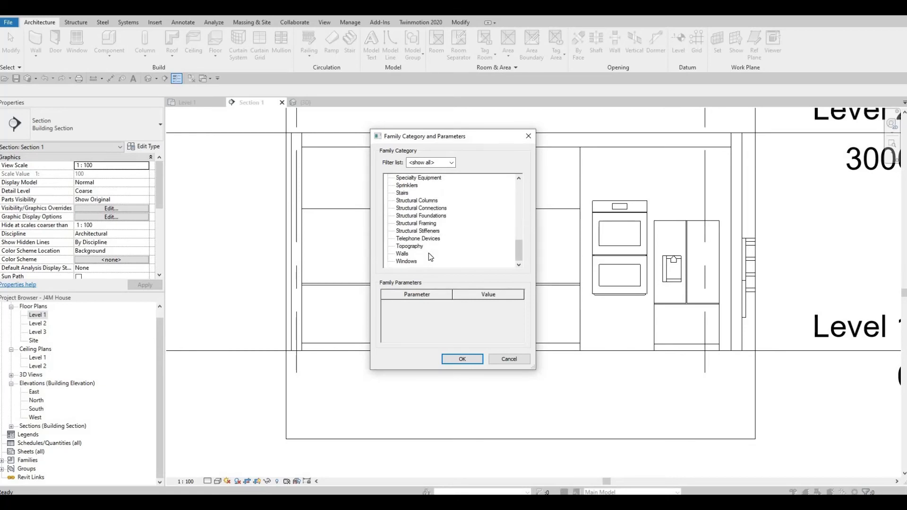
{"action": "scroll", "coordinate": [429, 255], "scroll_direction": "up", "scroll_amount": 5}
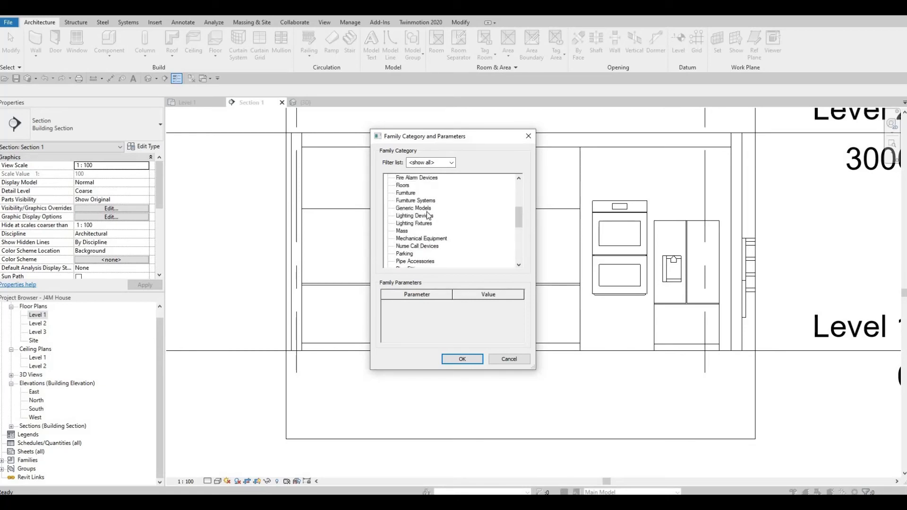
{"action": "key", "text": "g"}
{"action": "left_click", "coordinate": [474, 363]}
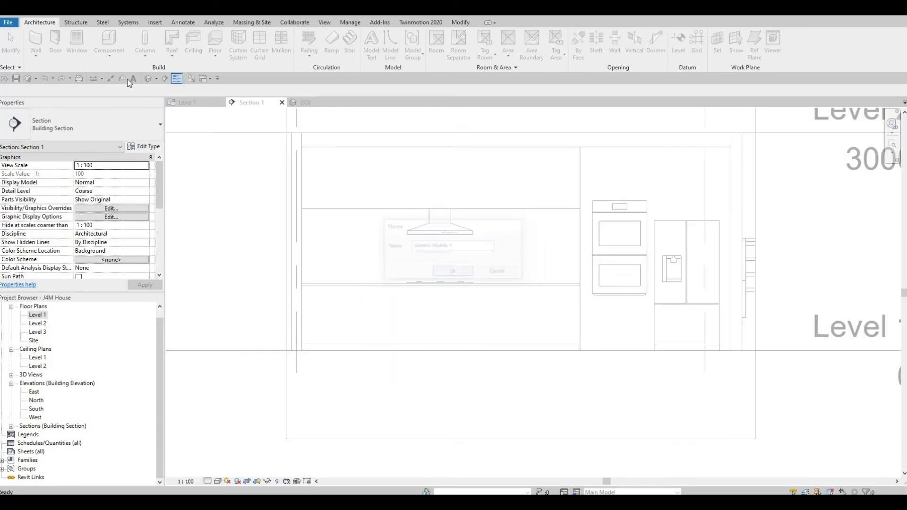
Start an extrusion on the picked plane of the interior wall behind the cabinets and set its Extrusion End to 10 mm
{"action": "left_click", "coordinate": [78, 45]}
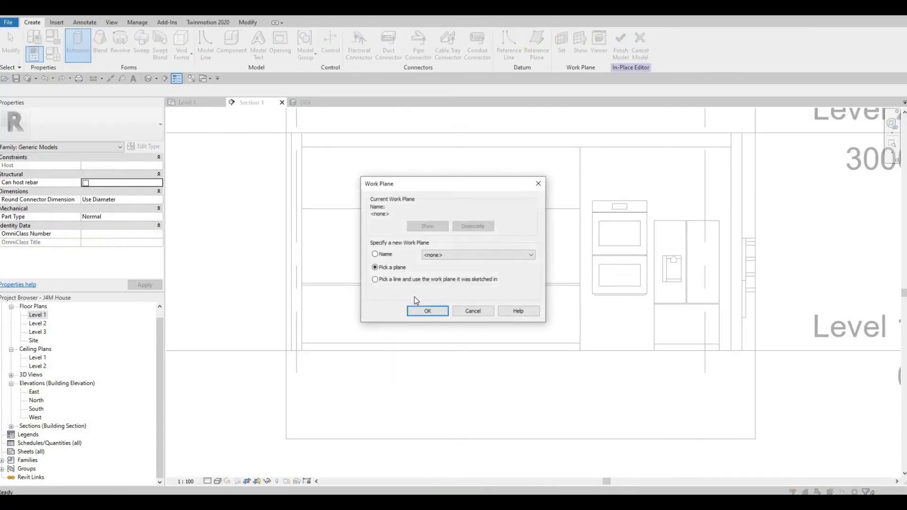
{"action": "left_click", "coordinate": [428, 311]}
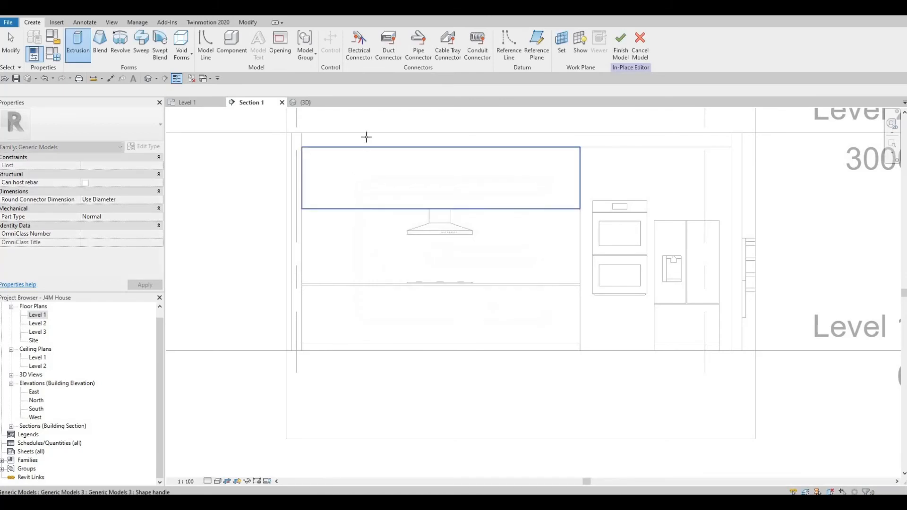
{"action": "left_click", "coordinate": [349, 140]}
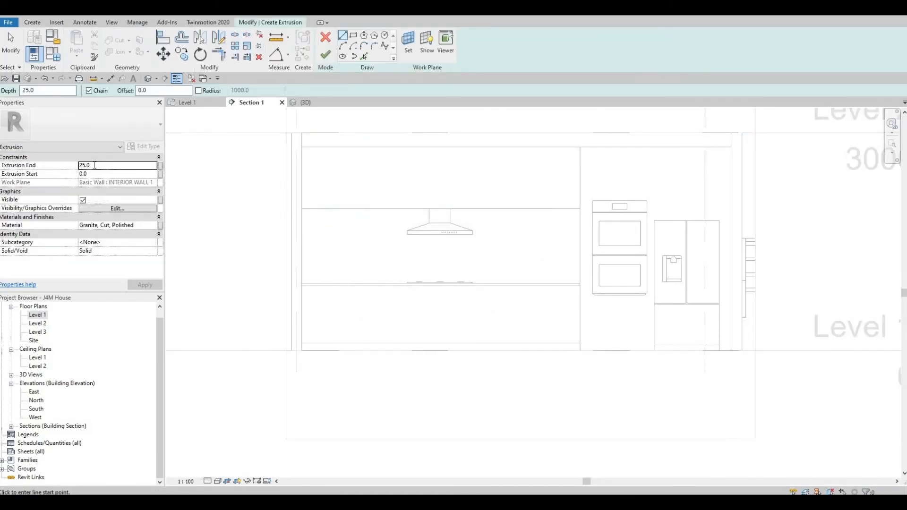
{"action": "type", "text": "10"}
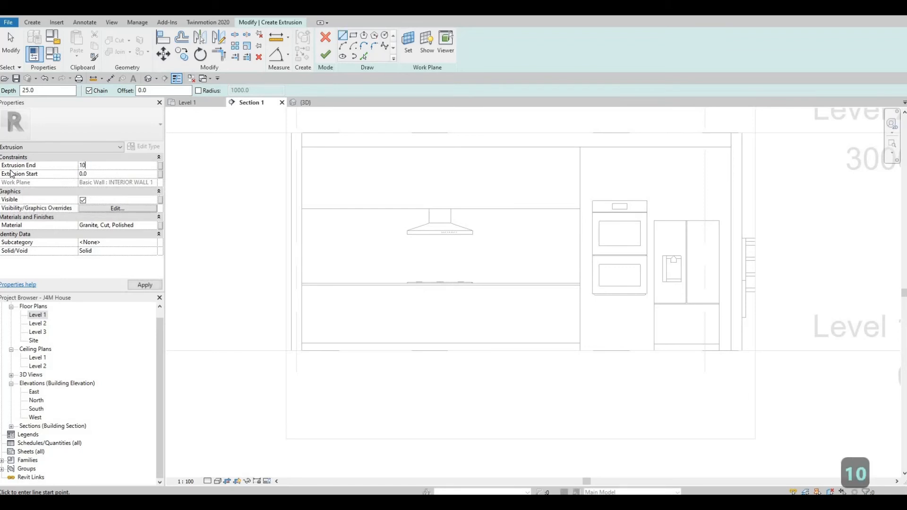
{"action": "key", "text": "Return"}
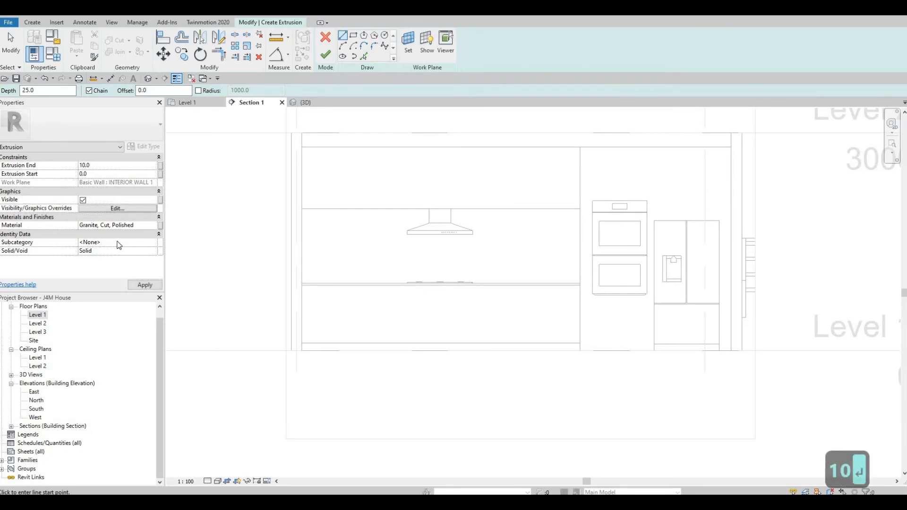
Search the project materials for "tile" and assign Vinyl Composition Tile as the extrusion's material
{"action": "left_click", "coordinate": [154, 225]}
{"action": "left_click", "coordinate": [160, 225]}
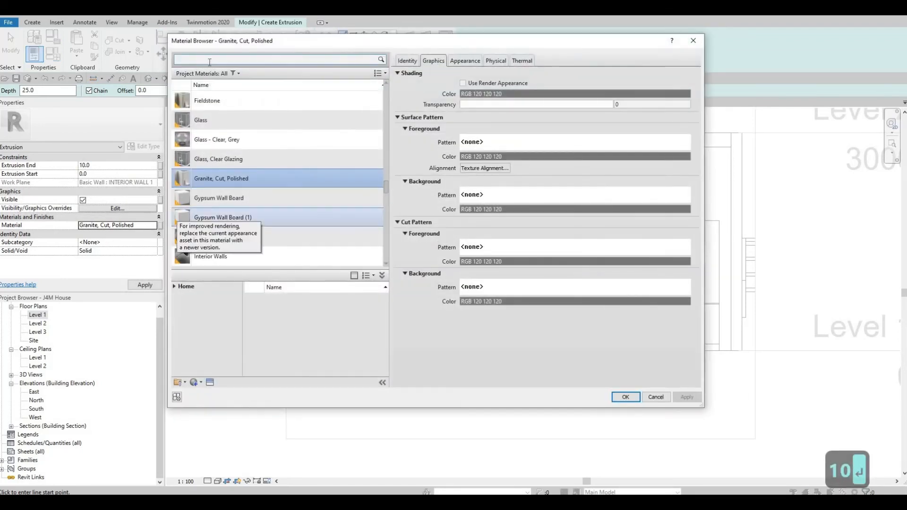
{"action": "type", "text": "tile"}
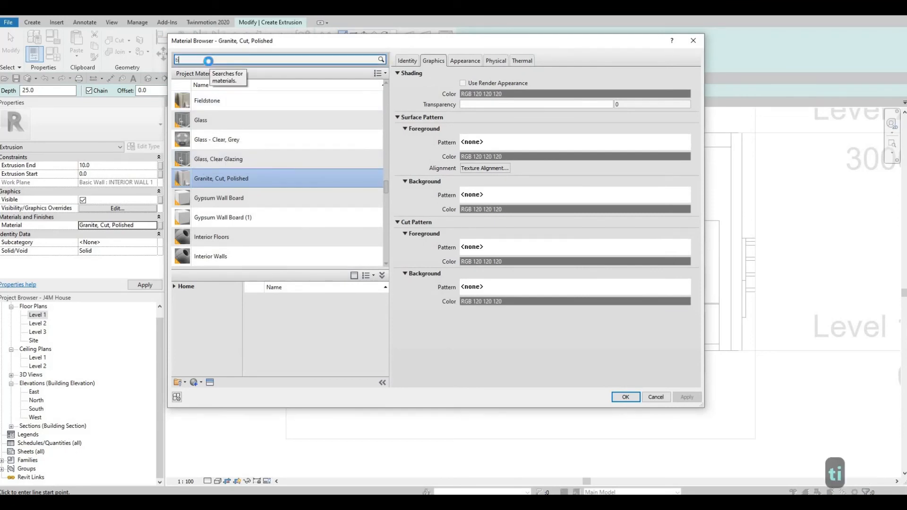
{"action": "left_click", "coordinate": [311, 118]}
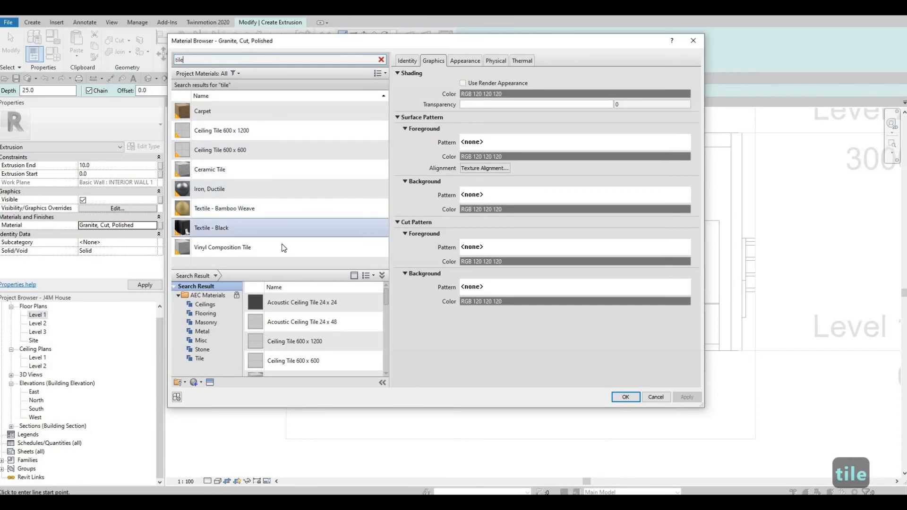
{"action": "left_click", "coordinate": [336, 249]}
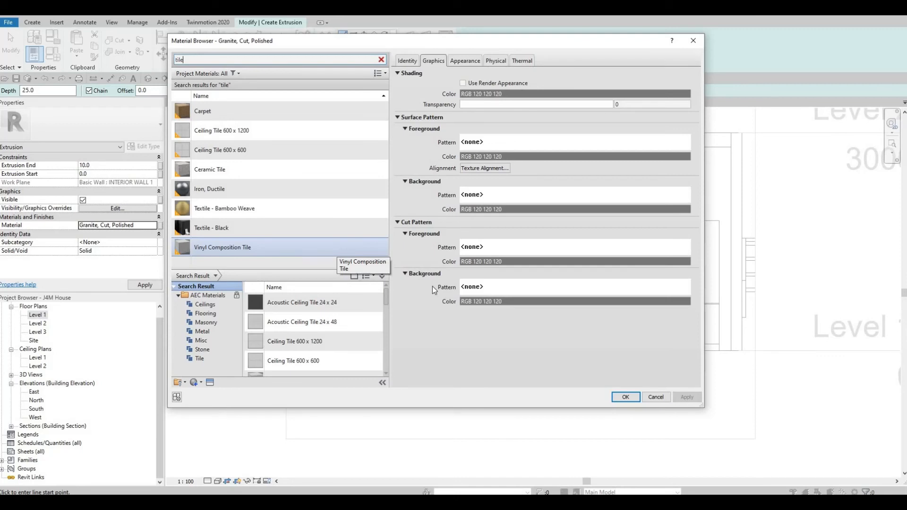
{"action": "left_click", "coordinate": [622, 397]}
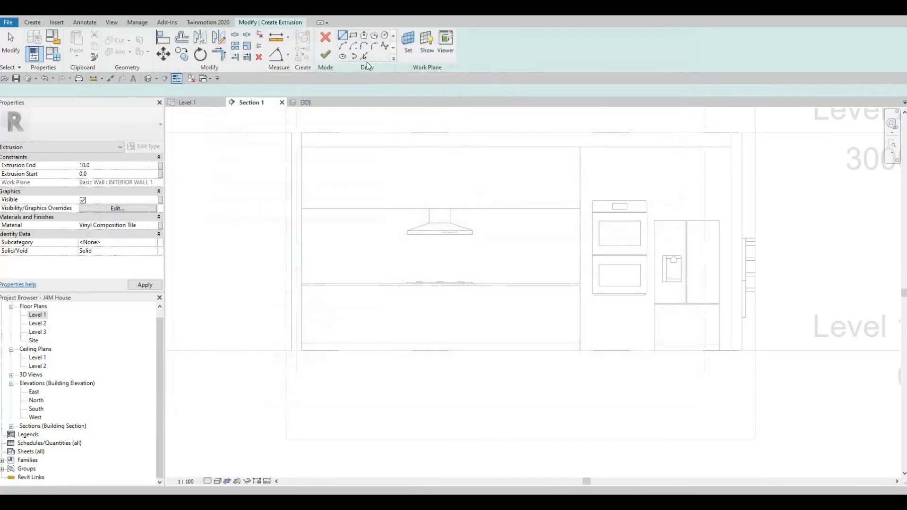
Sketch the backsplash rectangle from the upper cabinet's underside down to the countertop edge, then finish the extrusion and the in-place model
{"action": "left_click", "coordinate": [353, 35]}
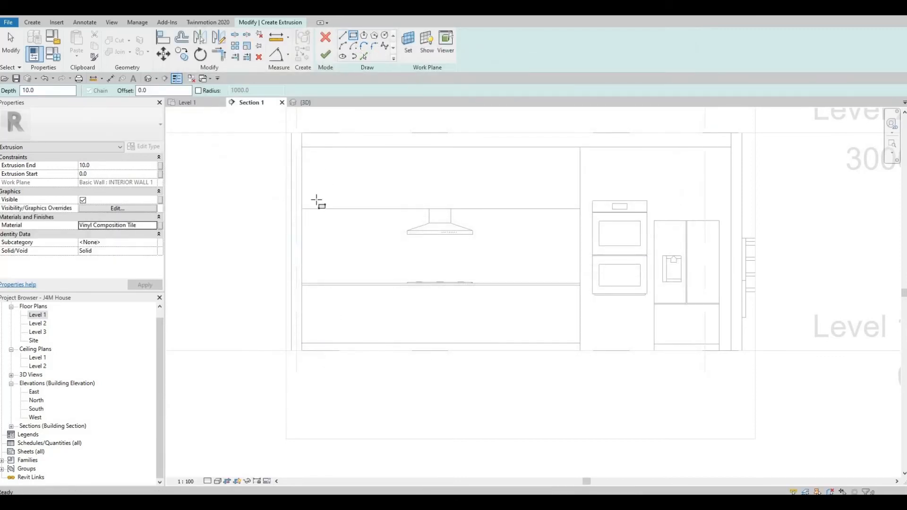
{"action": "left_click", "coordinate": [303, 209]}
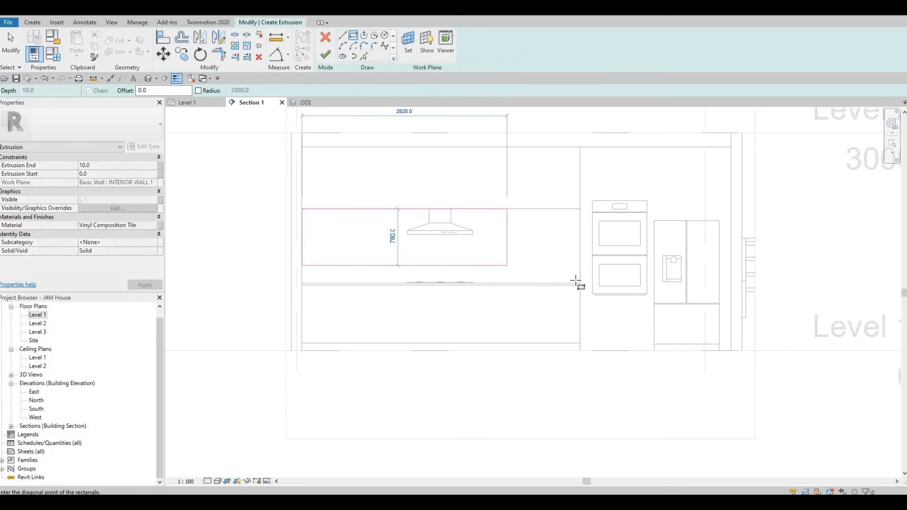
{"action": "scroll", "coordinate": [582, 273], "scroll_direction": "up", "scroll_amount": 3}
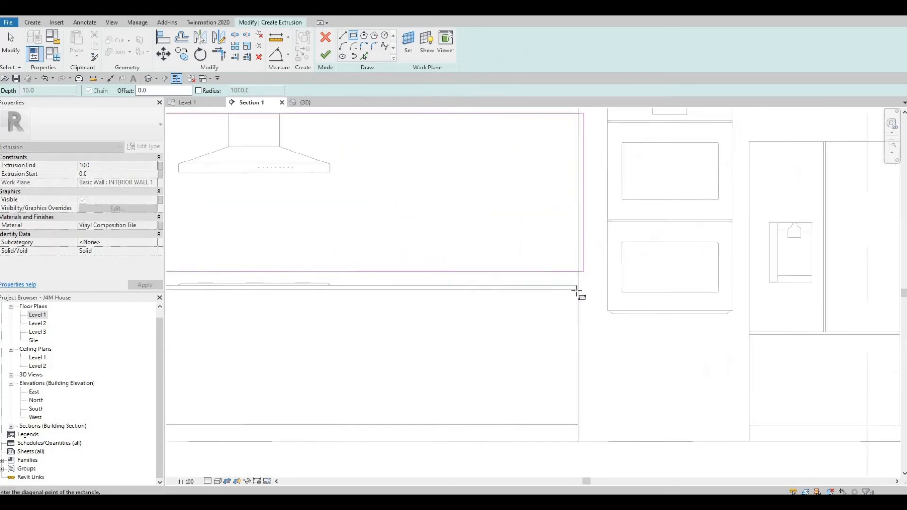
{"action": "left_click", "coordinate": [578, 292]}
{"action": "scroll", "coordinate": [544, 252], "scroll_direction": "down", "scroll_amount": 3}
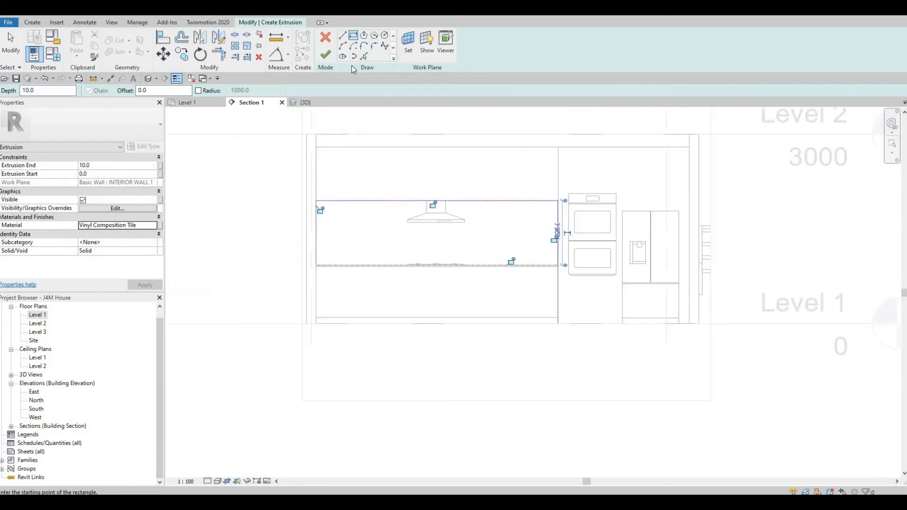
{"action": "key", "text": "Escape"}
{"action": "left_click", "coordinate": [325, 55]}
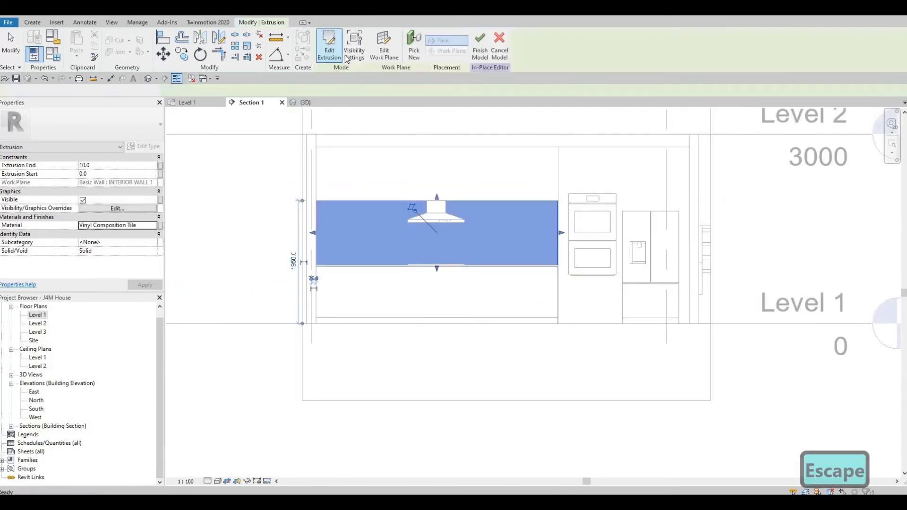
{"action": "left_click", "coordinate": [481, 51]}
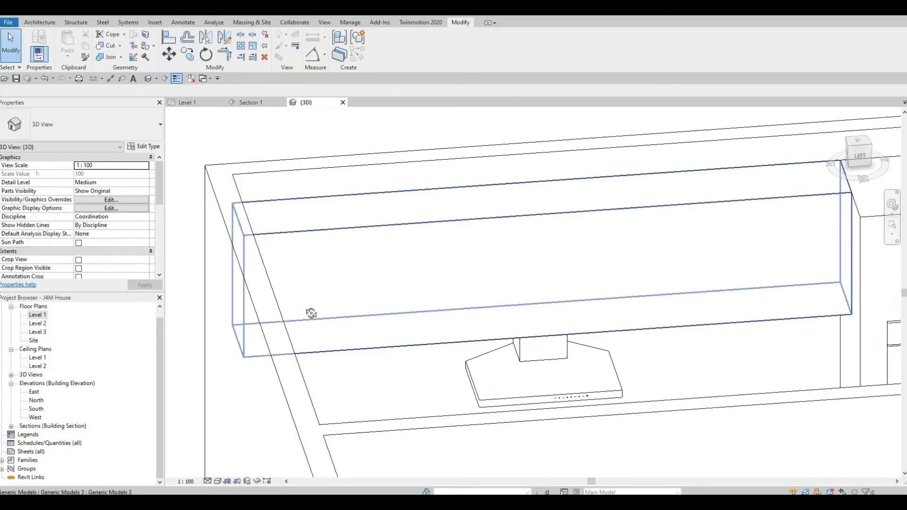
Set the detail level of the 3D view of the kitchen to Fine
{"action": "middle_click_drag", "start_coordinate": [375, 263], "coordinate": [522, 226], "text": "shift"}
{"action": "scroll", "coordinate": [531, 224], "scroll_direction": "down", "scroll_amount": 2}
{"action": "middle_click_drag", "start_coordinate": [644, 297], "coordinate": [616, 275], "text": "shift"}
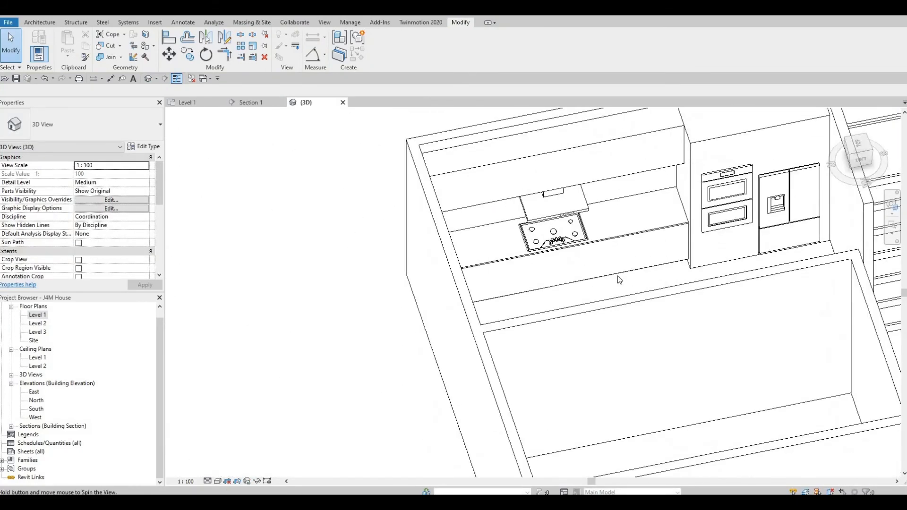
{"action": "left_click", "coordinate": [208, 481]}
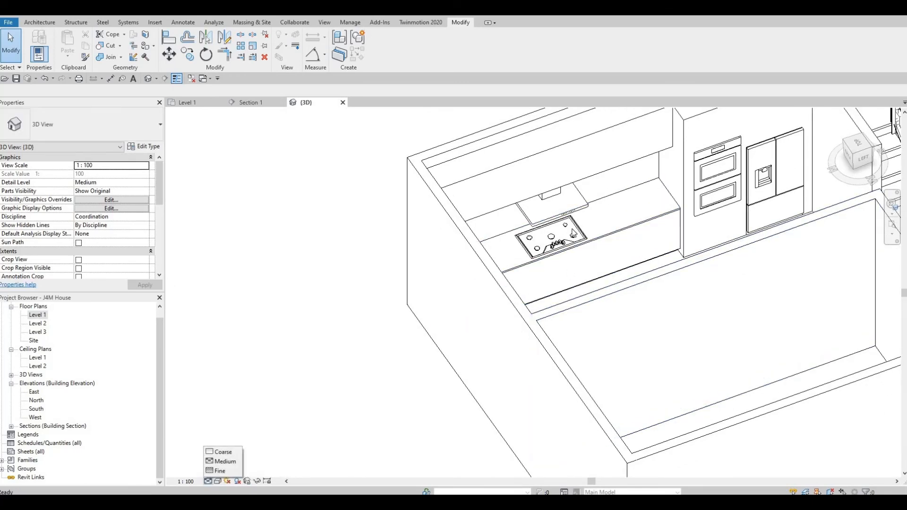
{"action": "left_click", "coordinate": [224, 471]}
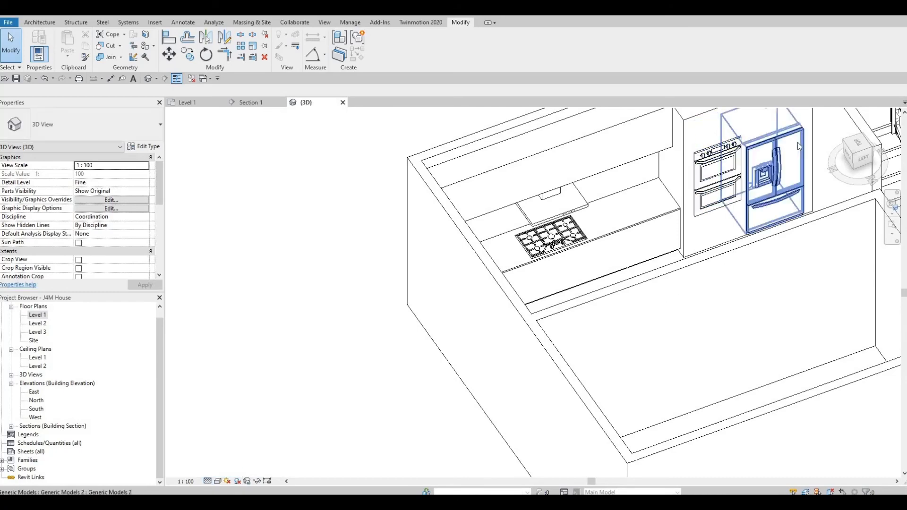
Examine the refrigerator, built-in oven and wall hood from several angles in the 3D view
{"action": "scroll", "coordinate": [784, 151], "scroll_direction": "up", "scroll_amount": 5}
{"action": "scroll", "coordinate": [734, 189], "scroll_direction": "down", "scroll_amount": 4}
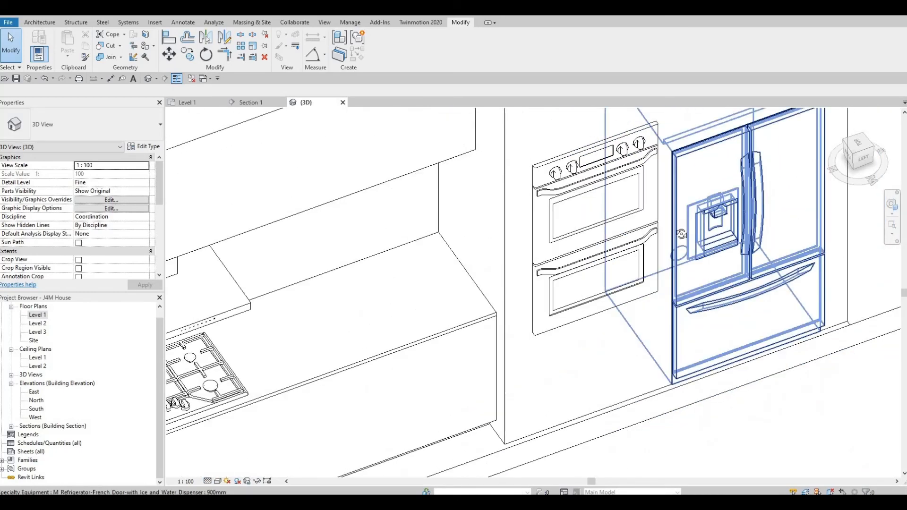
{"action": "middle_click_drag", "start_coordinate": [661, 198], "coordinate": [543, 212], "text": "shift"}
{"action": "key", "text": "Escape"}
{"action": "left_click", "coordinate": [544, 213]}
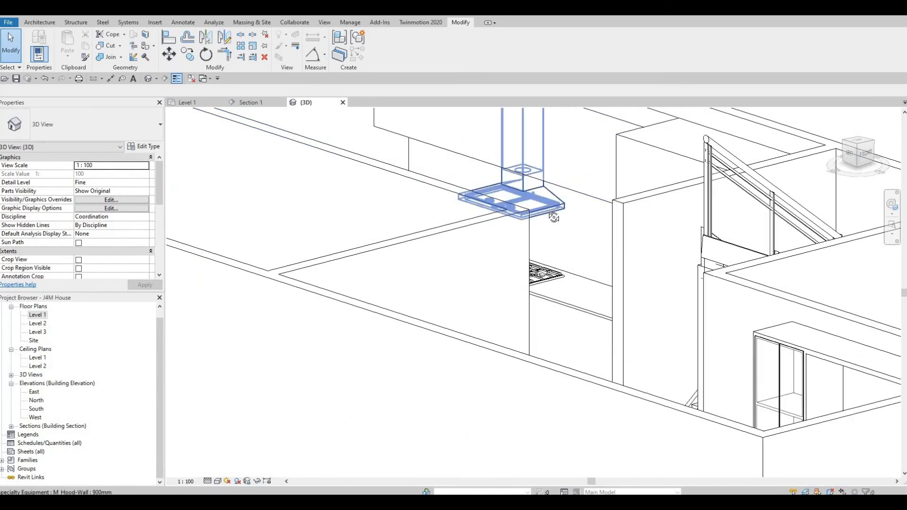
{"action": "middle_click_drag", "start_coordinate": [506, 236], "coordinate": [535, 263], "text": "shift"}
{"action": "scroll", "coordinate": [499, 247], "scroll_direction": "down", "scroll_amount": 2}
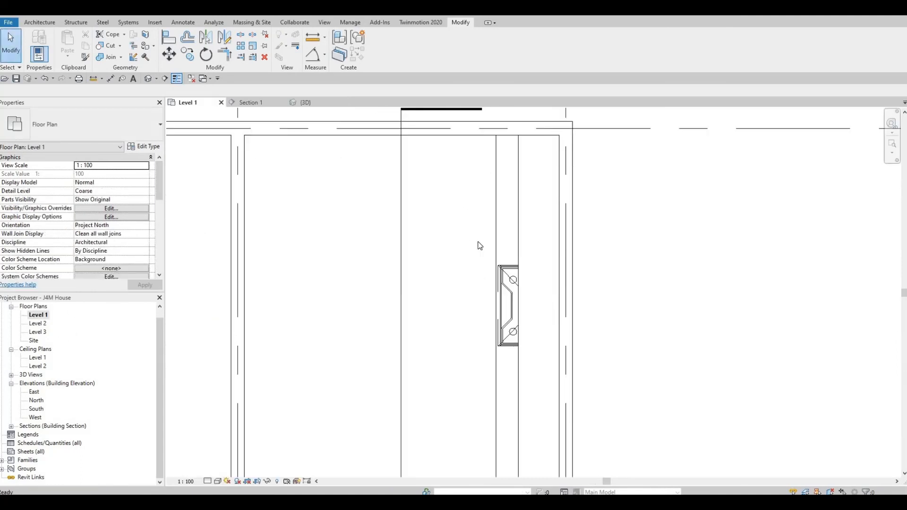
Start loading a family into the Level 1 plan and open the Mid-Range folder of the domestic appliance library
{"action": "scroll", "coordinate": [477, 243], "scroll_direction": "down", "scroll_amount": 2}
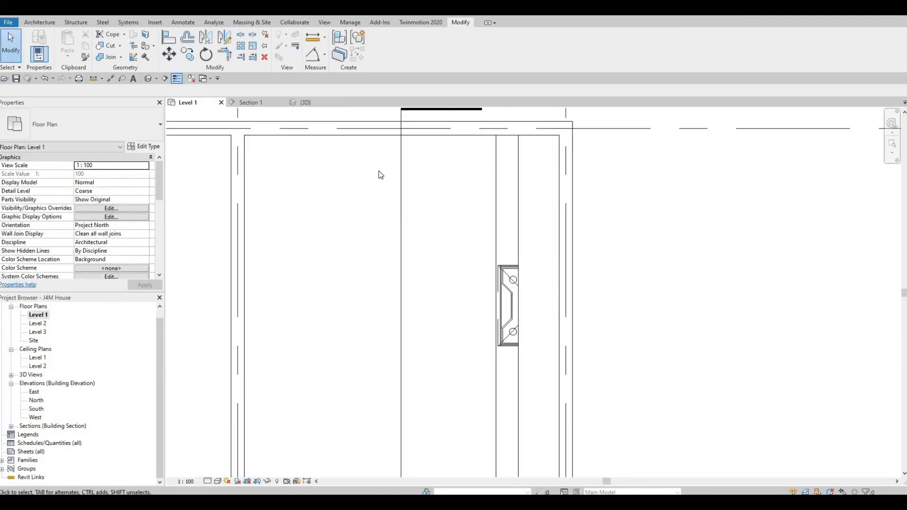
{"action": "left_click", "coordinate": [154, 21]}
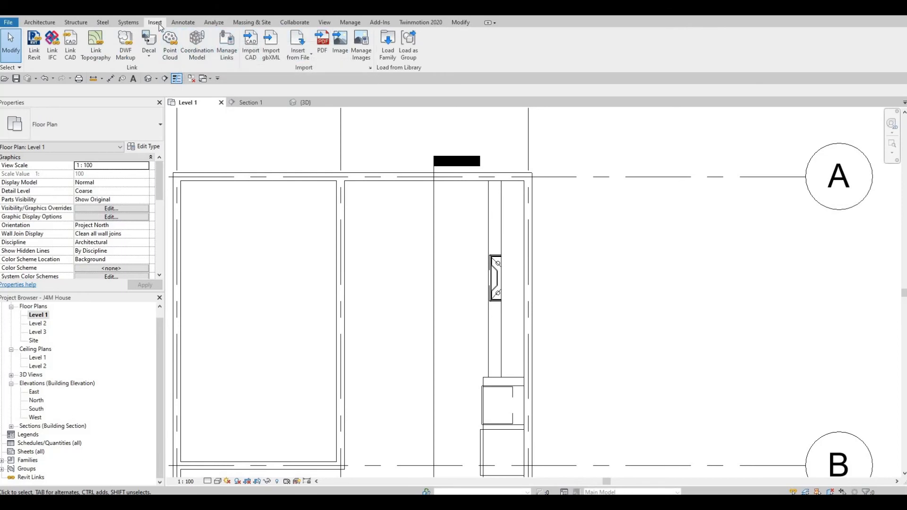
{"action": "left_click", "coordinate": [387, 48]}
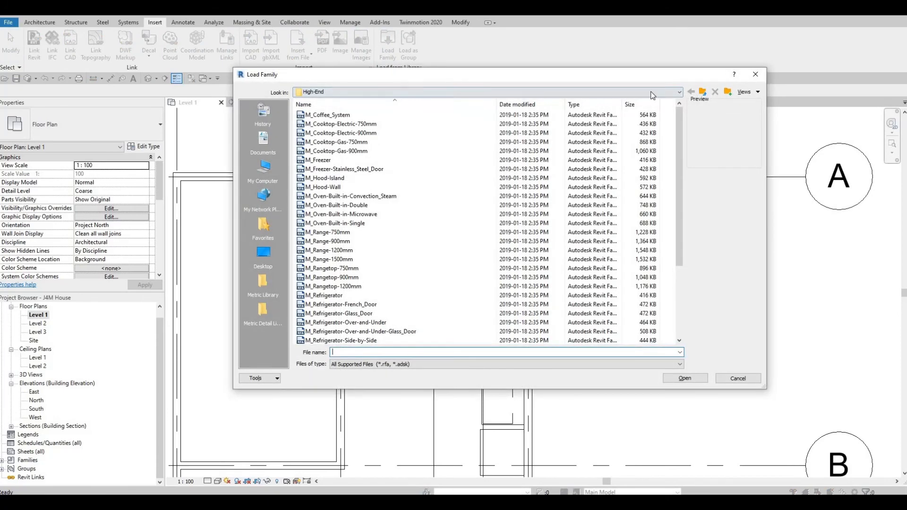
{"action": "key", "text": "BackSpace"}
{"action": "double_click", "coordinate": [332, 124]}
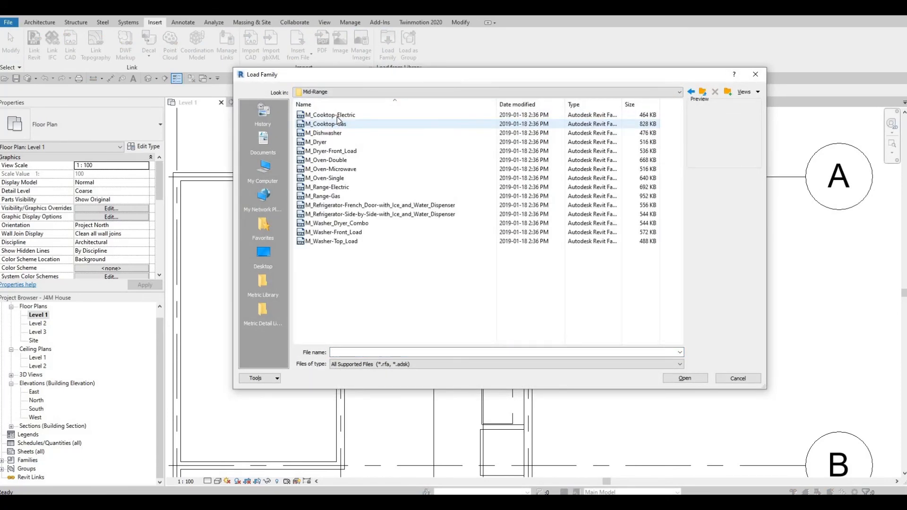
Browse the previews of the Mid-Range appliance families, from the cooktops and ovens to the refrigerators and washers
{"action": "left_click", "coordinate": [336, 116]}
{"action": "key", "text": "Down"}
{"action": "key", "text": "Down"}
{"action": "key", "text": "Down"}
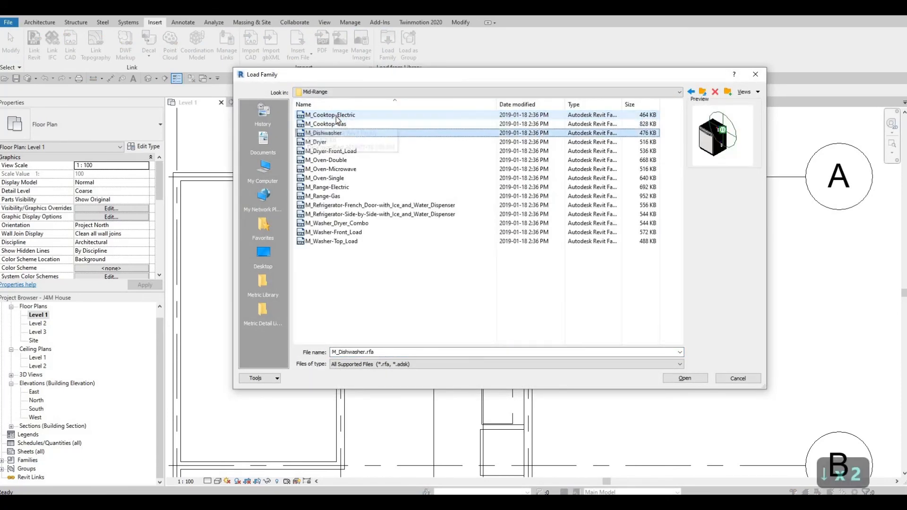
{"action": "key", "text": "Up"}
{"action": "key", "text": "Down"}
{"action": "key", "text": "Down"}
{"action": "key", "text": "Down"}
{"action": "key", "text": "Down"}
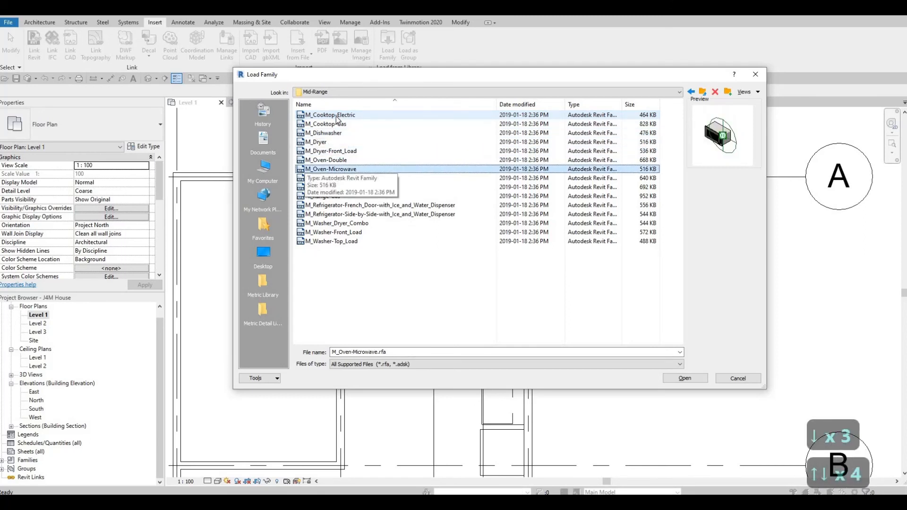
{"action": "key", "text": "Up"}
{"action": "key", "text": "Up"}
{"action": "key", "text": "Down"}
{"action": "key", "text": "Down"}
{"action": "key", "text": "Down"}
{"action": "key", "text": "Down"}
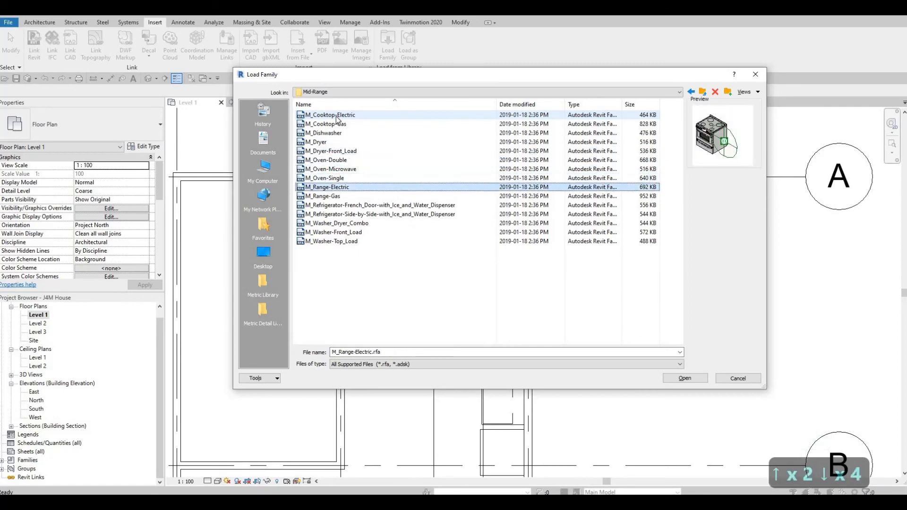
{"action": "key", "text": "Down"}
{"action": "key", "text": "Down"}
{"action": "key", "text": "Down"}
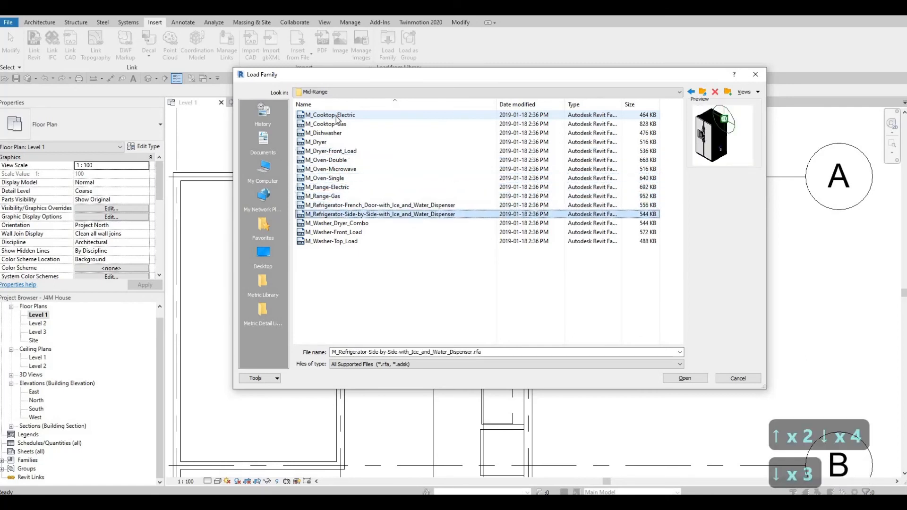
{"action": "key", "text": "Down"}
{"action": "key", "text": "Down"}
{"action": "key", "text": "Down"}
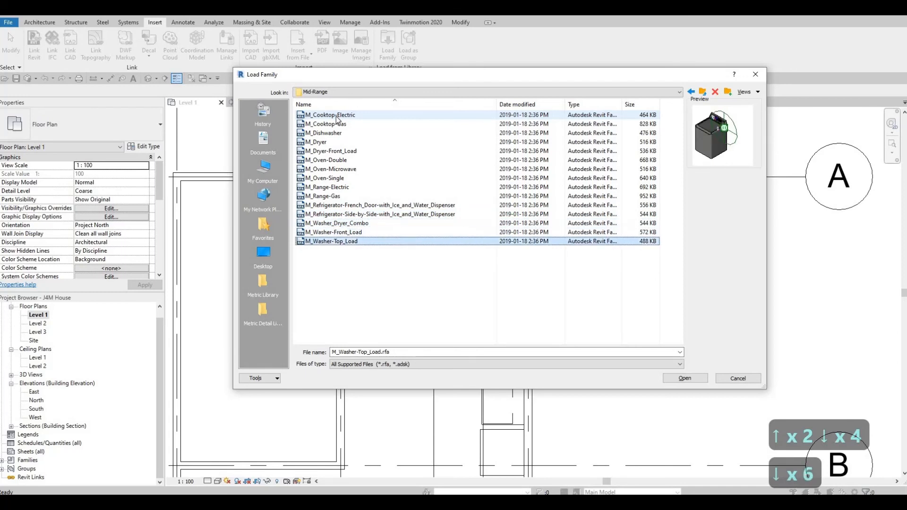
{"action": "key", "text": "Up"}
{"action": "key", "text": "Up"}
{"action": "key", "text": "Up"}
{"action": "key", "text": "Up"}
{"action": "key", "text": "Up"}
{"action": "key", "text": "Up"}
{"action": "key", "text": "Up"}
{"action": "key", "text": "Up"}
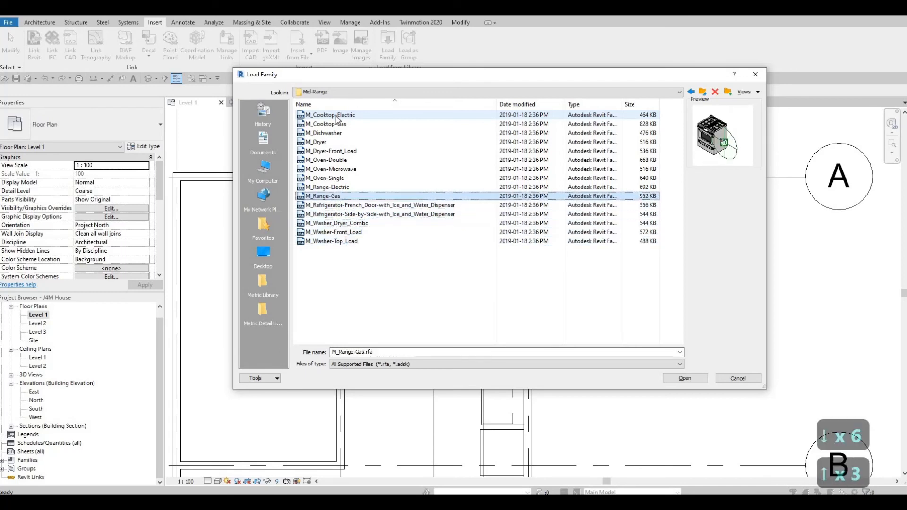
{"action": "key", "text": "Down"}
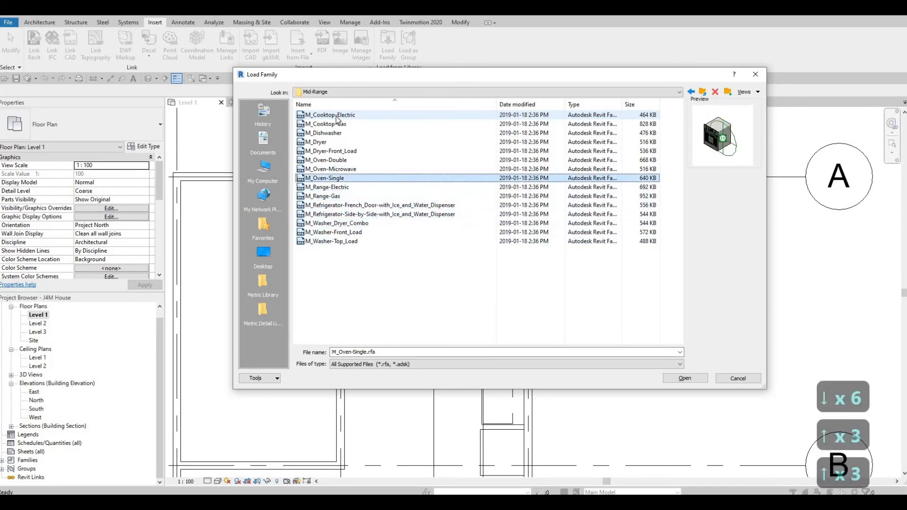
{"action": "key", "text": "Up"}
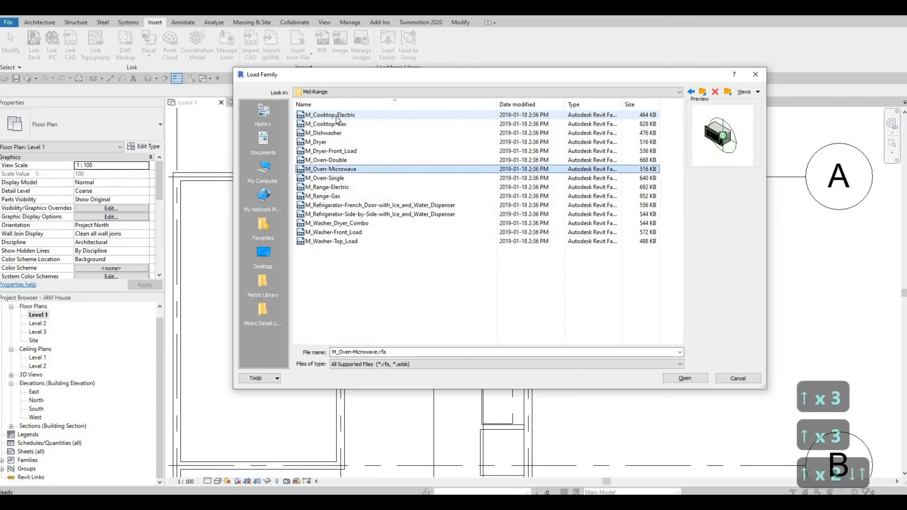
{"action": "key", "text": "Up"}
{"action": "key", "text": "Up"}
{"action": "key", "text": "Up"}
{"action": "key", "text": "Up"}
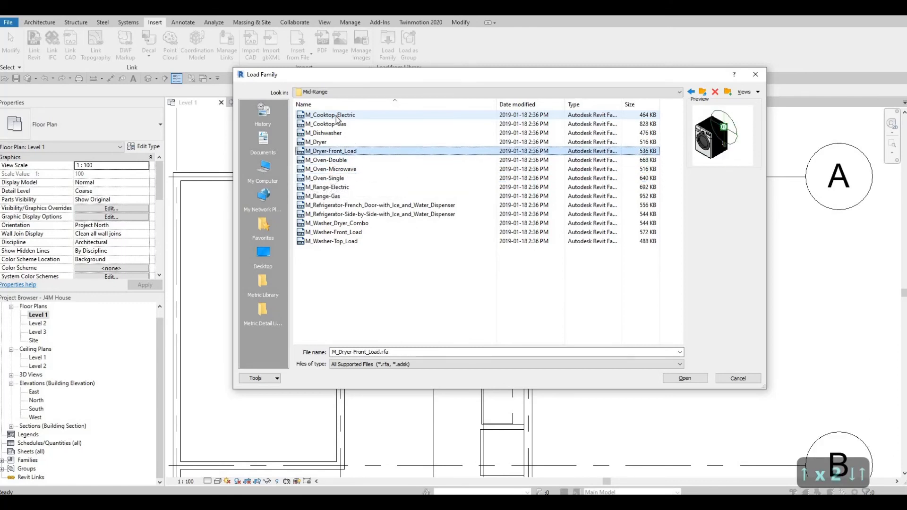
{"action": "key", "text": "Up"}
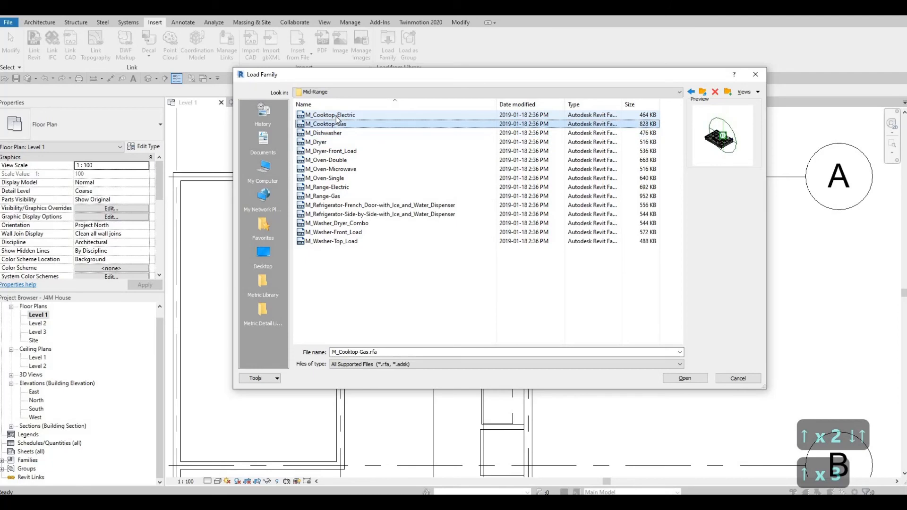
{"action": "key", "text": "Up"}
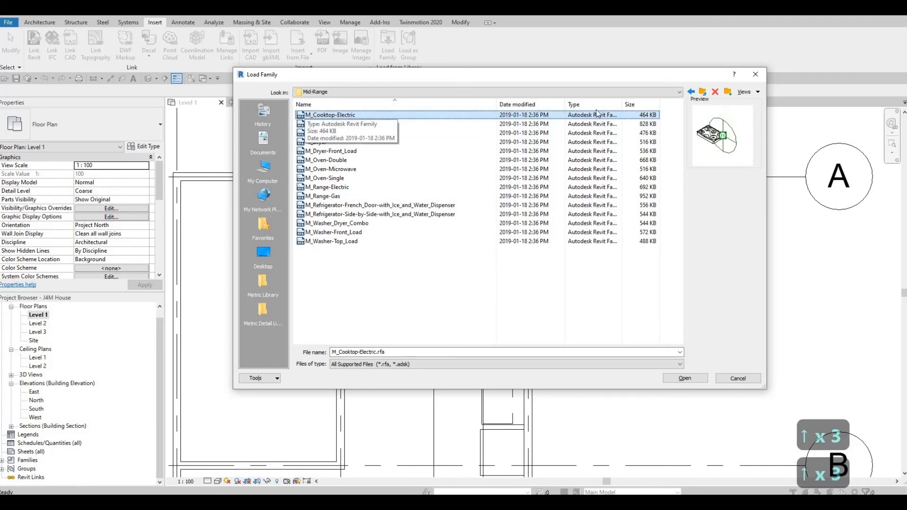
Open the High-End folder of the domestic appliance library and browse the previews from the cooktops to the built-in ovens
{"action": "left_click", "coordinate": [703, 92]}
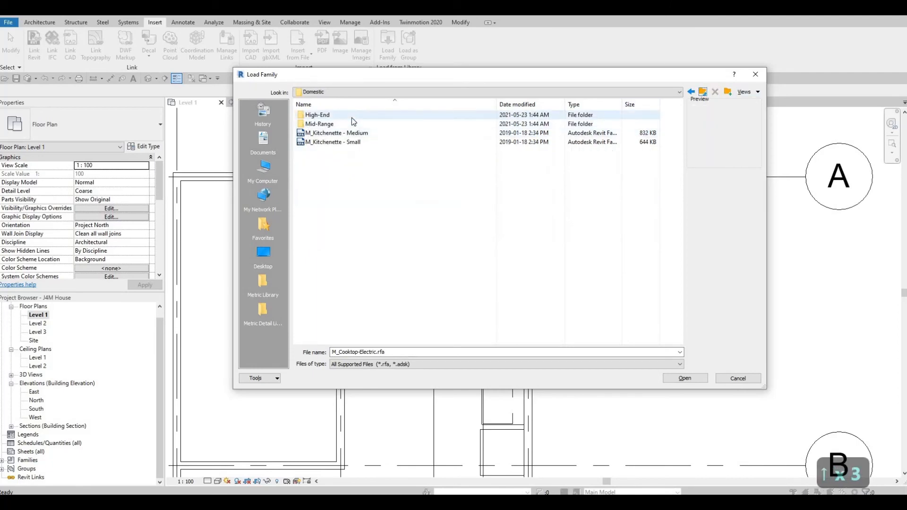
{"action": "double_click", "coordinate": [345, 117]}
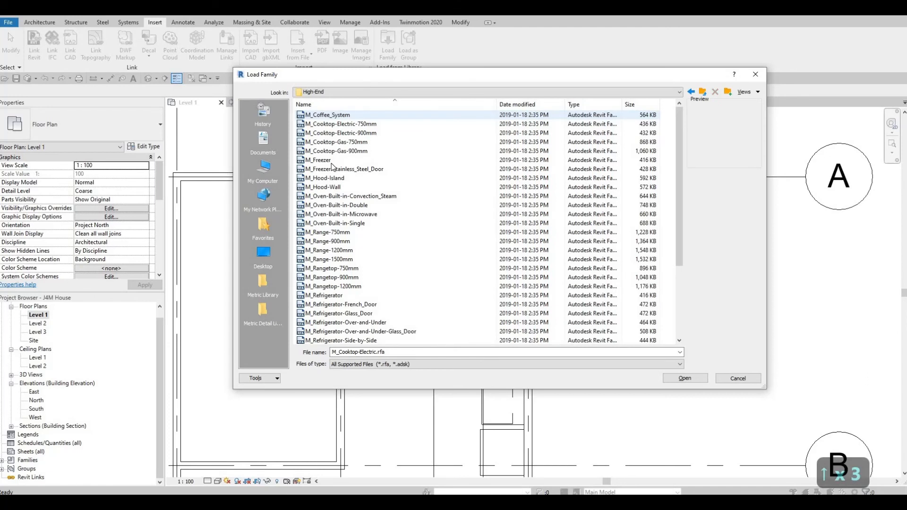
{"action": "left_click", "coordinate": [329, 116]}
{"action": "key", "text": "Down"}
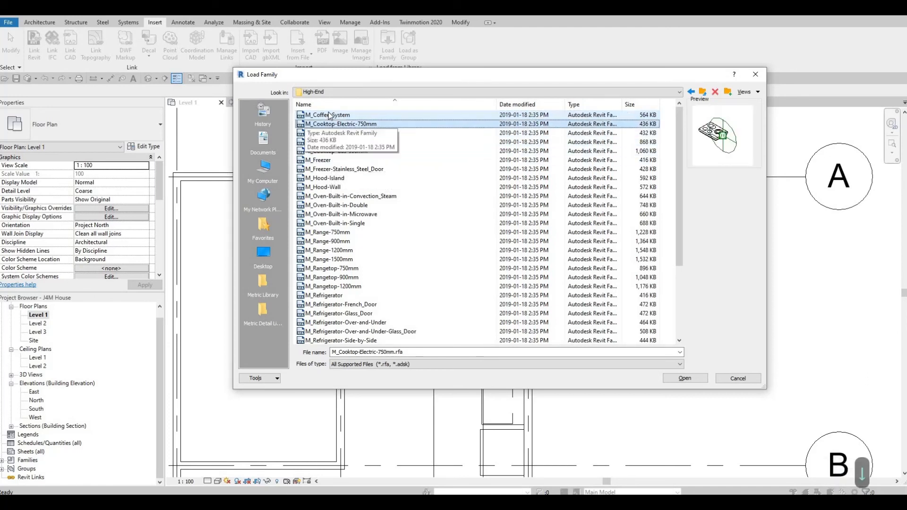
{"action": "key", "text": "Down"}
{"action": "key", "text": "Down"}
{"action": "key", "text": "Down"}
{"action": "key", "text": "Down"}
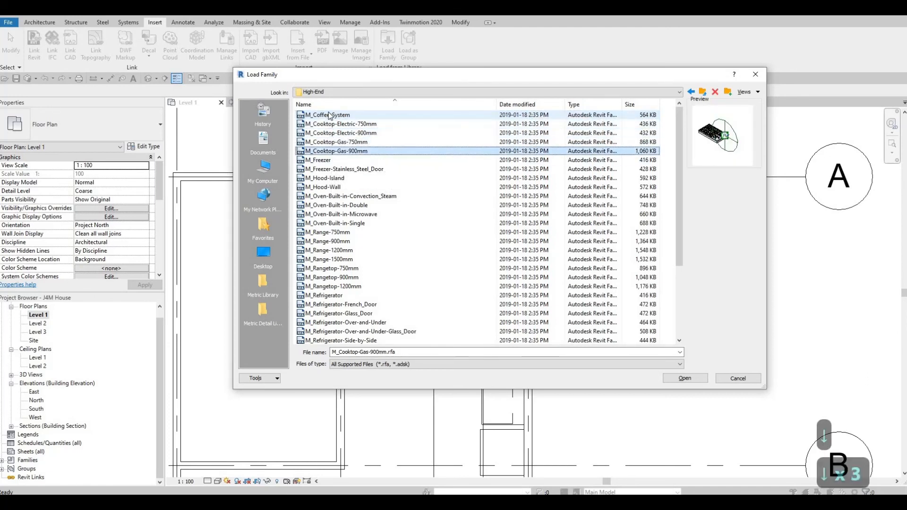
{"action": "key", "text": "Down"}
{"action": "key", "text": "Down"}
{"action": "key", "text": "Down"}
{"action": "key", "text": "Down"}
{"action": "key", "text": "Down"}
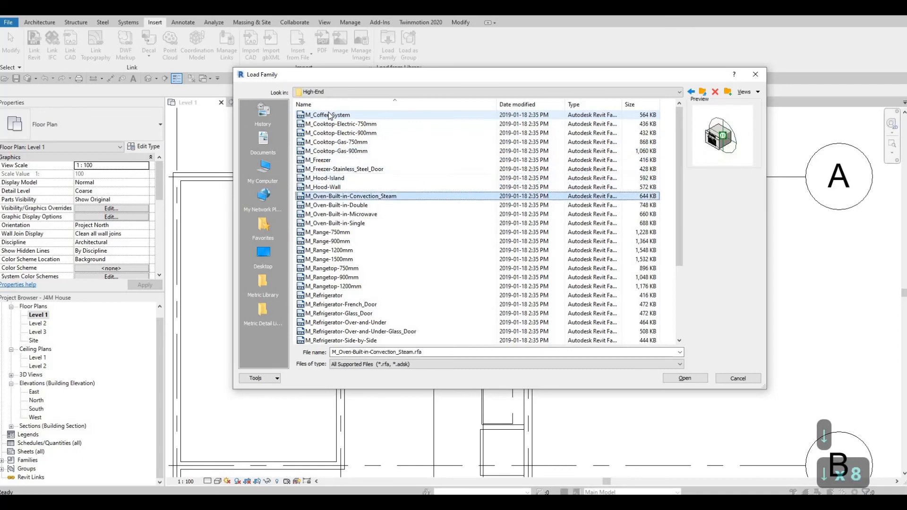
{"action": "key", "text": "Up"}
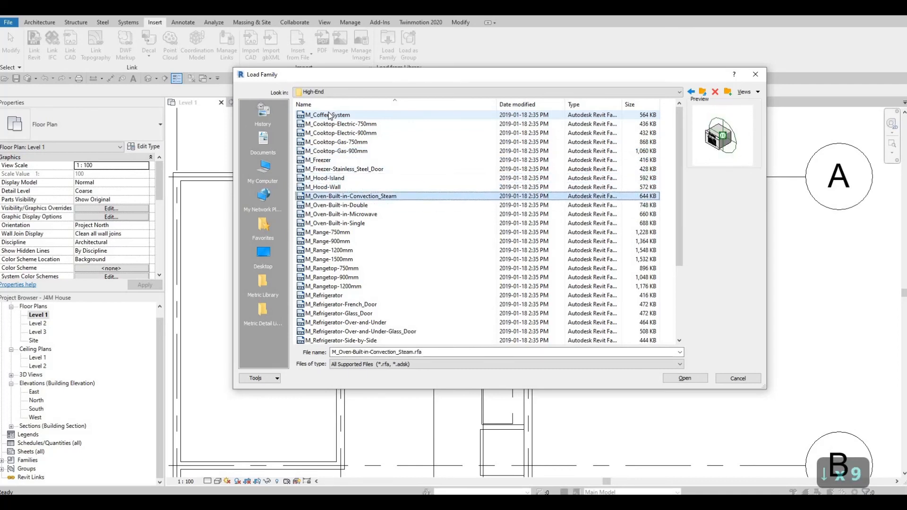
{"action": "key", "text": "Down"}
{"action": "key", "text": "Down"}
{"action": "key", "text": "Down"}
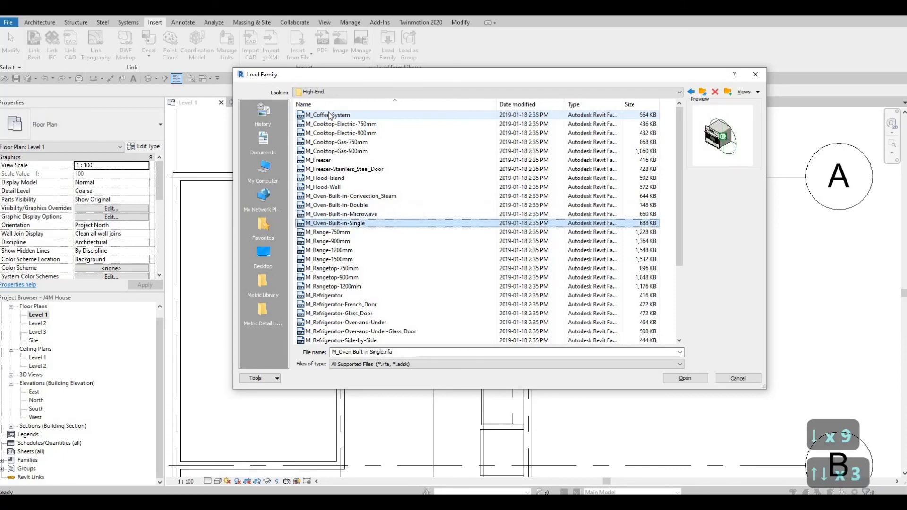
Browse the previews of the High-End ranges, rangetops and refrigerators
{"action": "key", "text": "Down"}
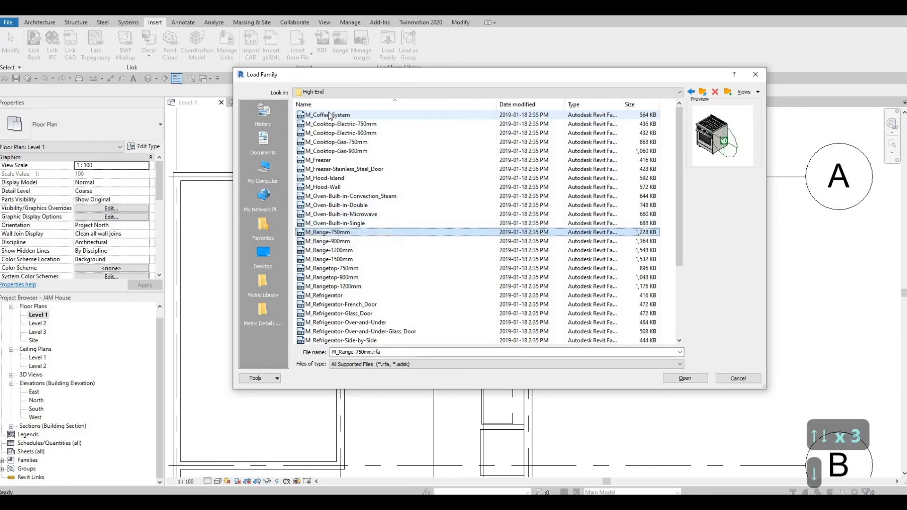
{"action": "key", "text": "Down"}
{"action": "key", "text": "Down"}
{"action": "key", "text": "Down"}
{"action": "key", "text": "Down"}
{"action": "key", "text": "Down"}
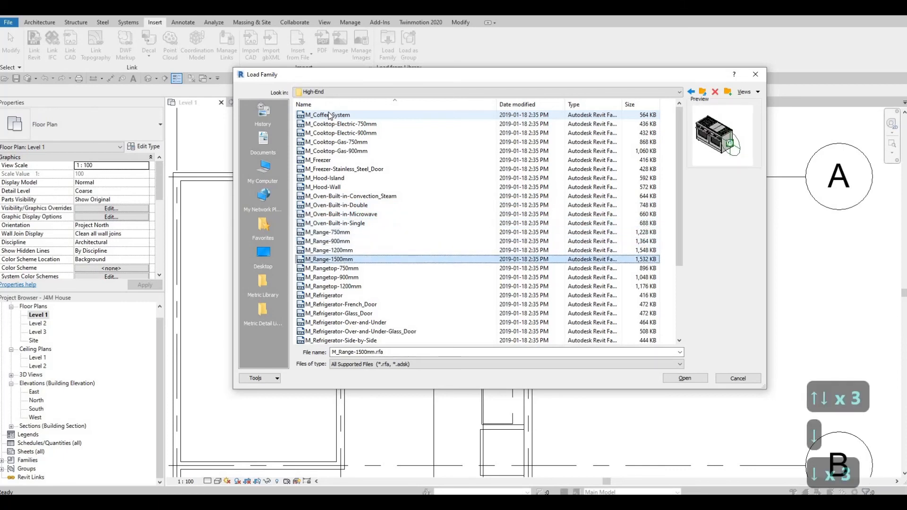
{"action": "key", "text": "Down"}
{"action": "key", "text": "Down"}
{"action": "key", "text": "Down"}
{"action": "key", "text": "Down"}
{"action": "key", "text": "Down"}
{"action": "key", "text": "Down"}
{"action": "key", "text": "Down"}
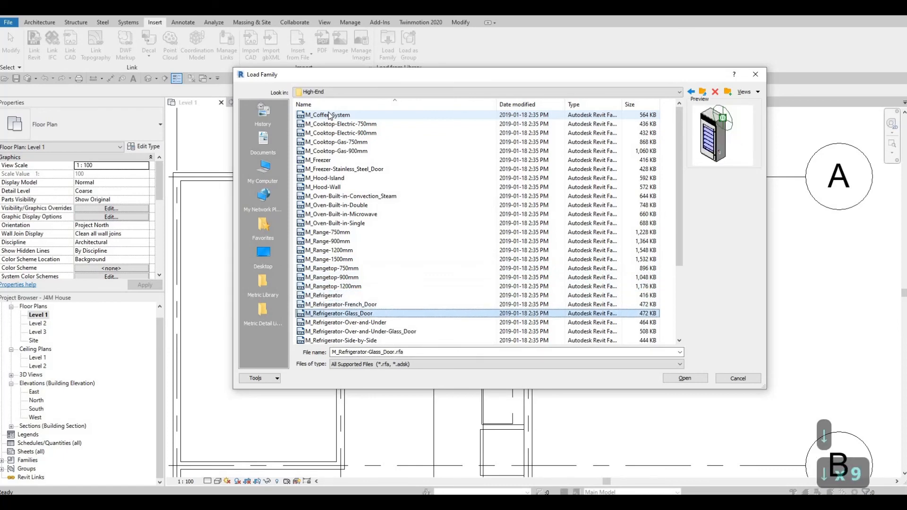
{"action": "key", "text": "Down"}
{"action": "key", "text": "Down"}
{"action": "key", "text": "Down"}
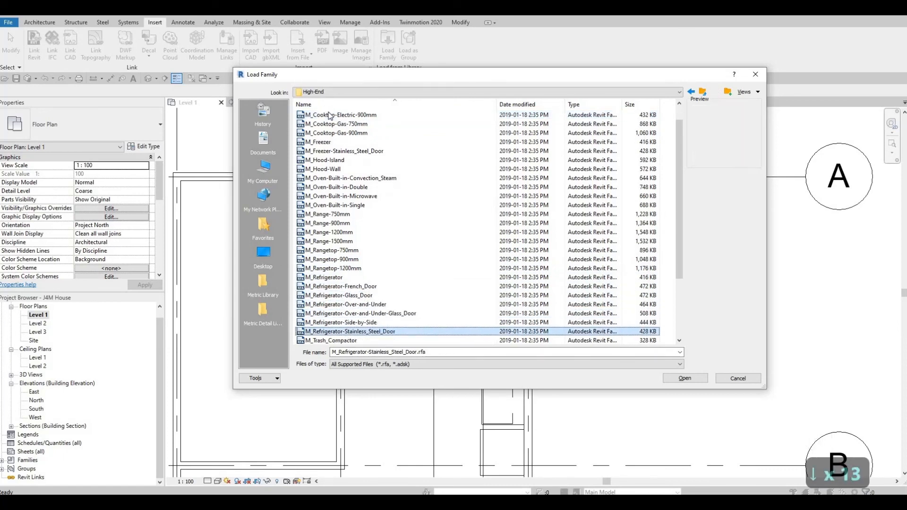
Browse the remaining High-End previews, from the trash compactor and undercounter units to the wine storage
{"action": "key", "text": "Up"}
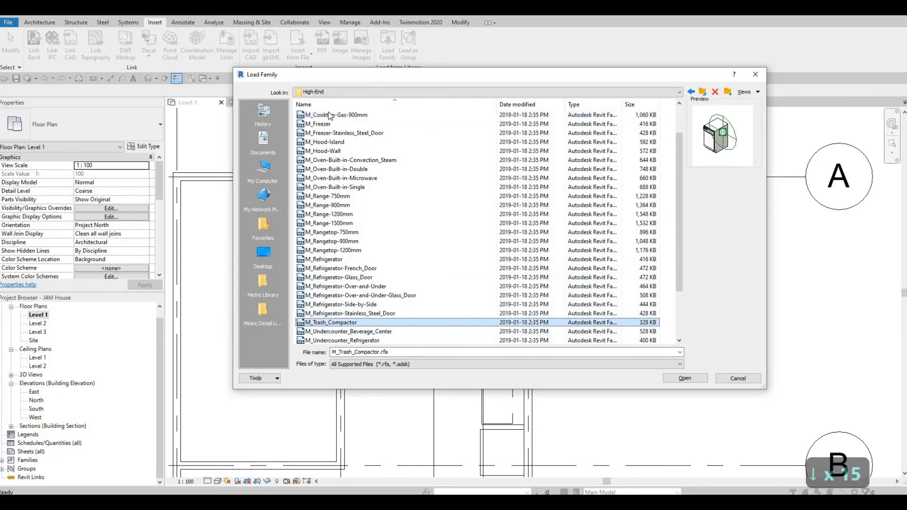
{"action": "key", "text": "Up"}
{"action": "key", "text": "Down"}
{"action": "key", "text": "Down"}
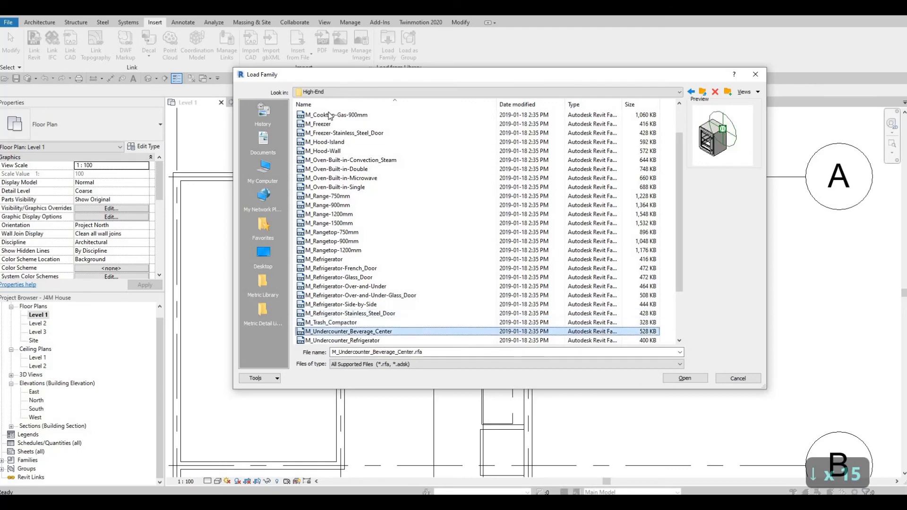
{"action": "key", "text": "Down"}
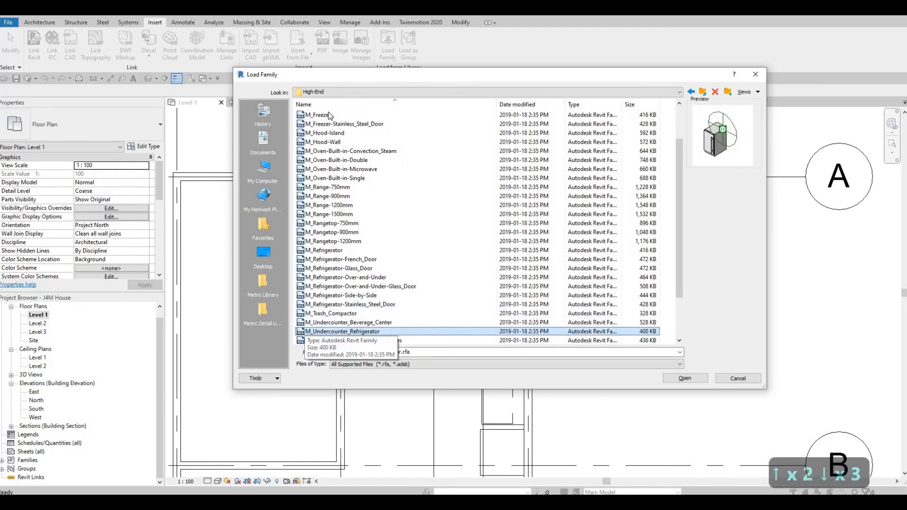
{"action": "key", "text": "Up"}
{"action": "key", "text": "Down"}
{"action": "key", "text": "Down"}
{"action": "key", "text": "Down"}
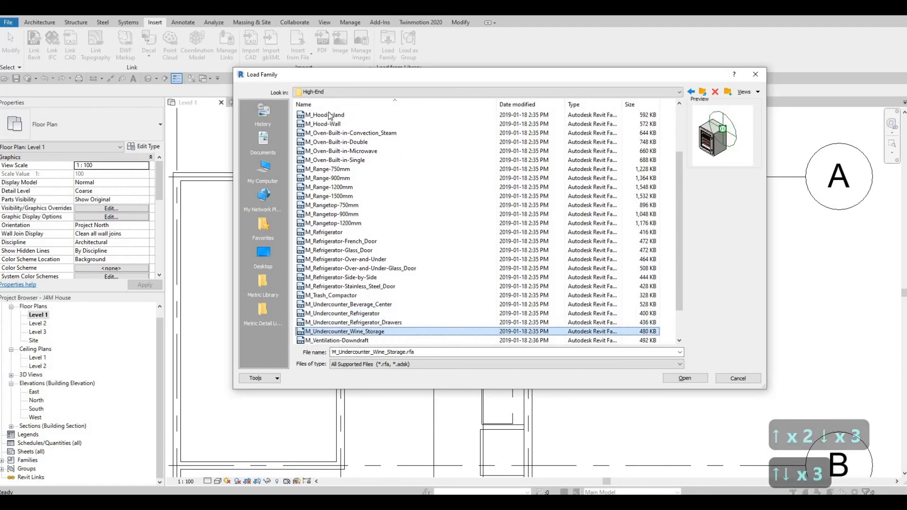
{"action": "key", "text": "Down"}
{"action": "key", "text": "Down"}
{"action": "key", "text": "Down"}
{"action": "key", "text": "Down"}
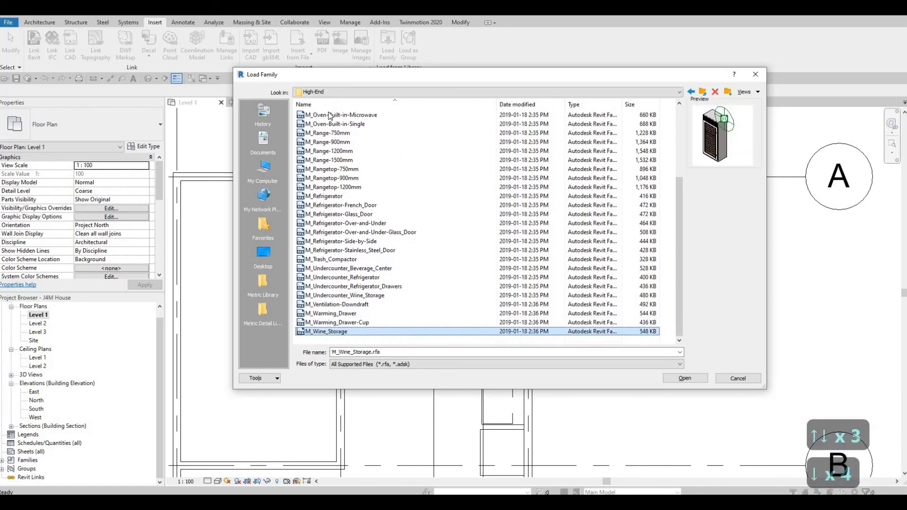
Review the High-End previews backwards from the wine storage to the refrigerators and leave the library without loading a family
{"action": "key", "text": "Up"}
{"action": "key", "text": "Up"}
{"action": "key", "text": "Up"}
{"action": "key", "text": "Up"}
{"action": "key", "text": "Up"}
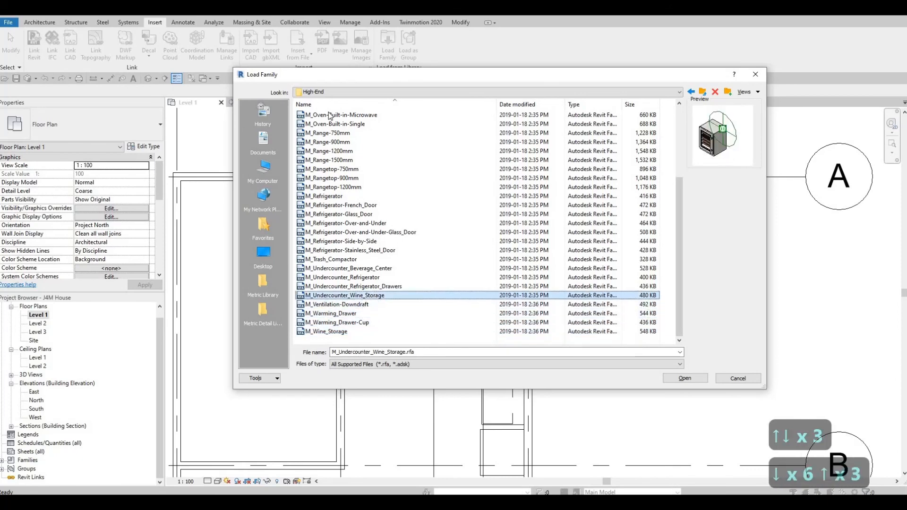
{"action": "key", "text": "Up"}
{"action": "key", "text": "Up"}
{"action": "key", "text": "Up"}
{"action": "key", "text": "Down"}
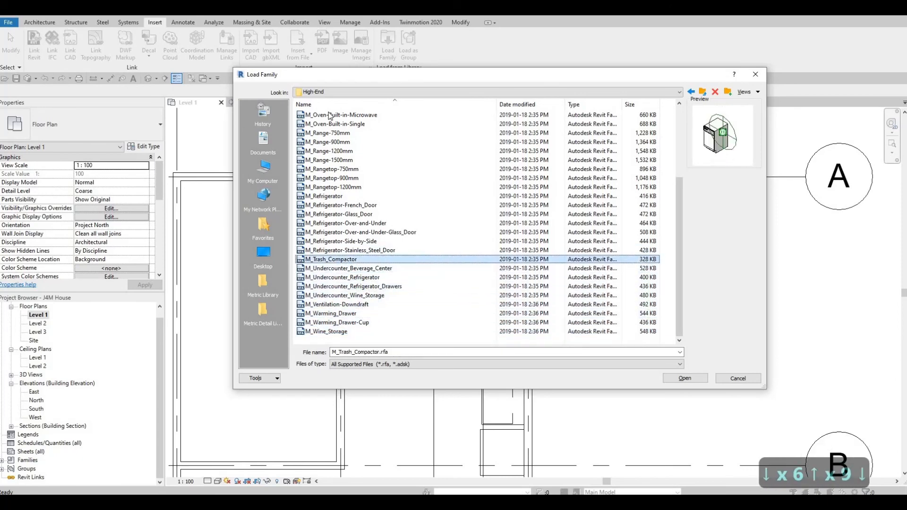
{"action": "key", "text": "Up"}
{"action": "key", "text": "Up"}
{"action": "key", "text": "Up"}
{"action": "key", "text": "Up"}
{"action": "key", "text": "Up"}
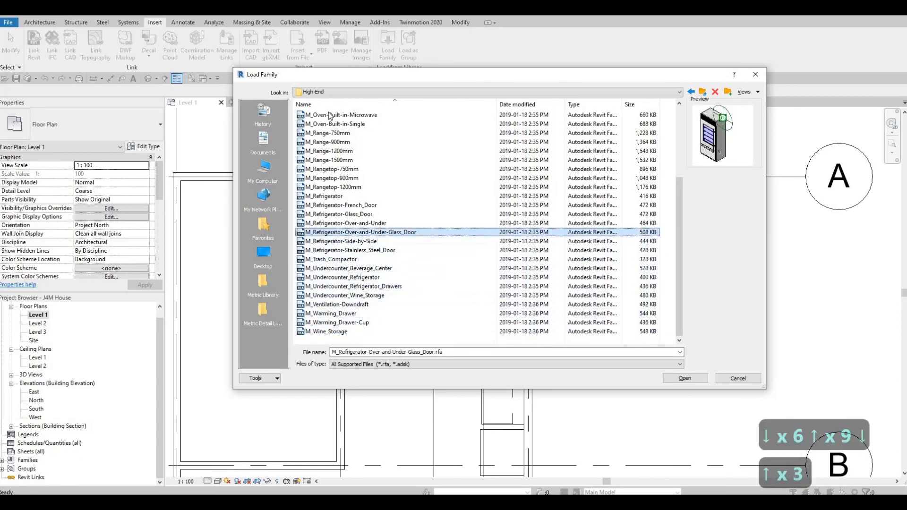
{"action": "key", "text": "Up"}
{"action": "key", "text": "Up"}
{"action": "key", "text": "Escape"}
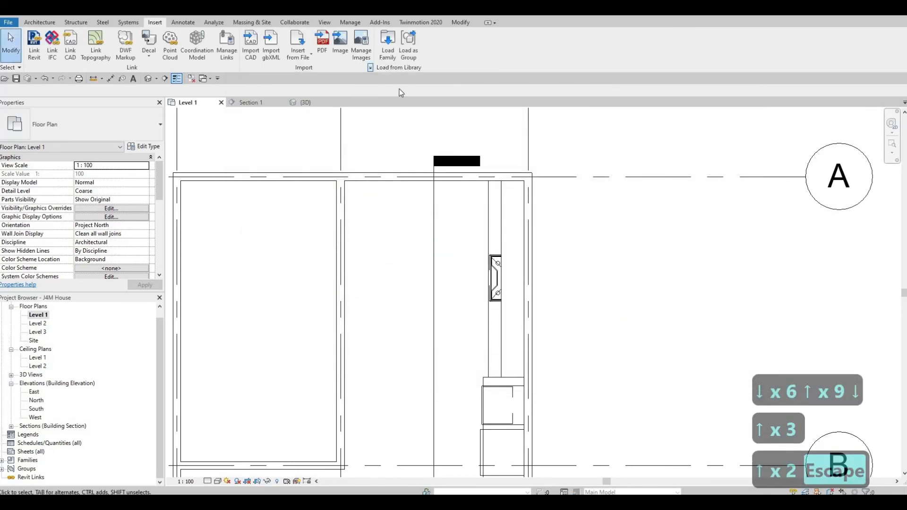
Load the M_Dishwasher family from the Mid-Range folder of the domestic appliance library
{"action": "left_click", "coordinate": [387, 43]}
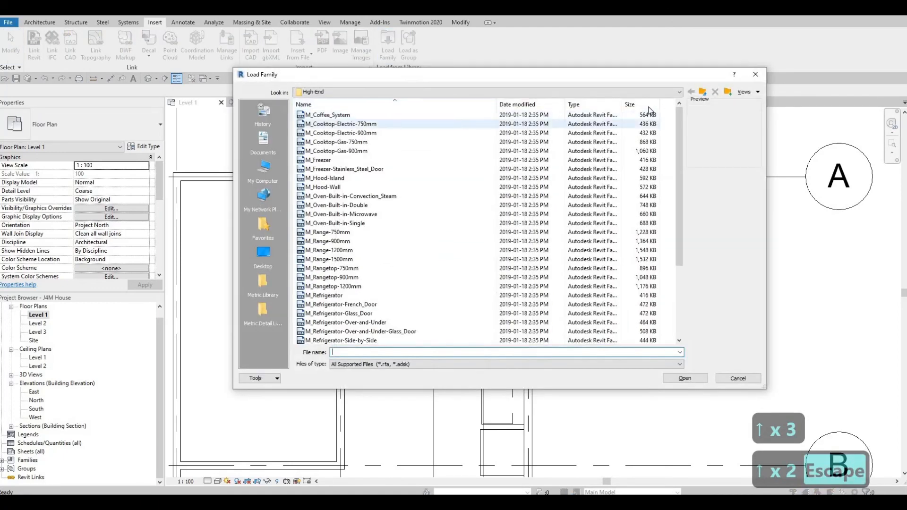
{"action": "left_click", "coordinate": [702, 92]}
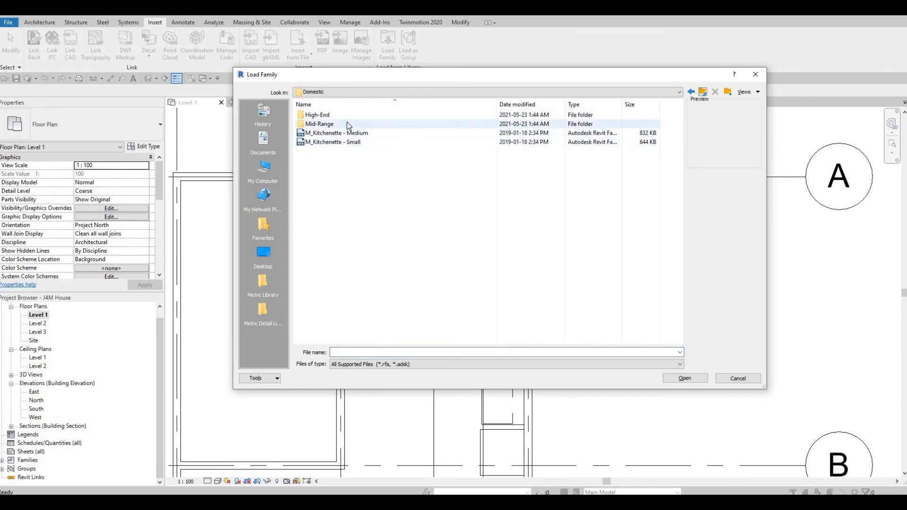
{"action": "left_click", "coordinate": [346, 123]}
{"action": "double_click", "coordinate": [346, 123]}
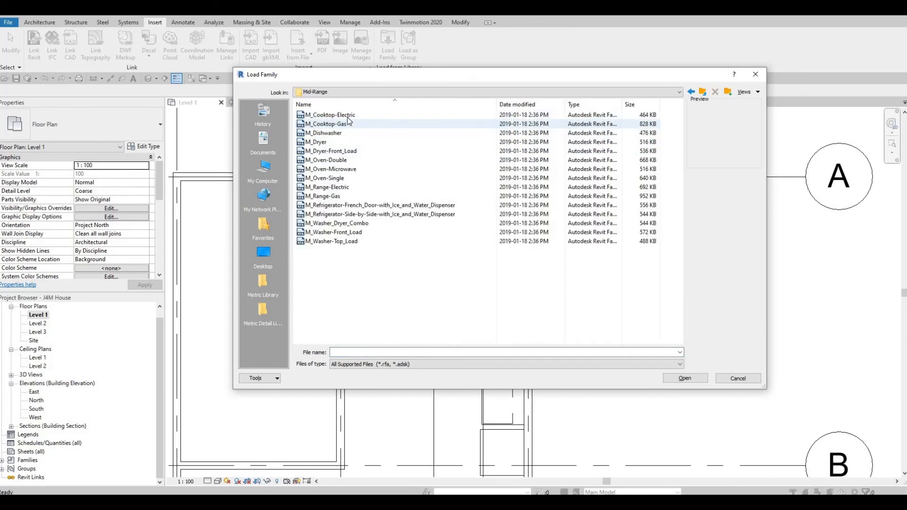
{"action": "left_click", "coordinate": [343, 206]}
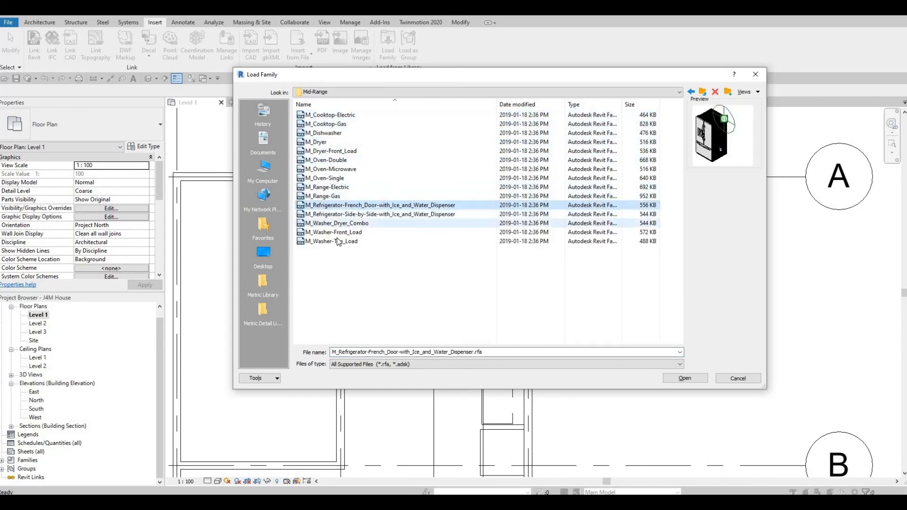
{"action": "left_click", "coordinate": [340, 223]}
{"action": "left_click", "coordinate": [338, 240]}
{"action": "left_click", "coordinate": [321, 142]}
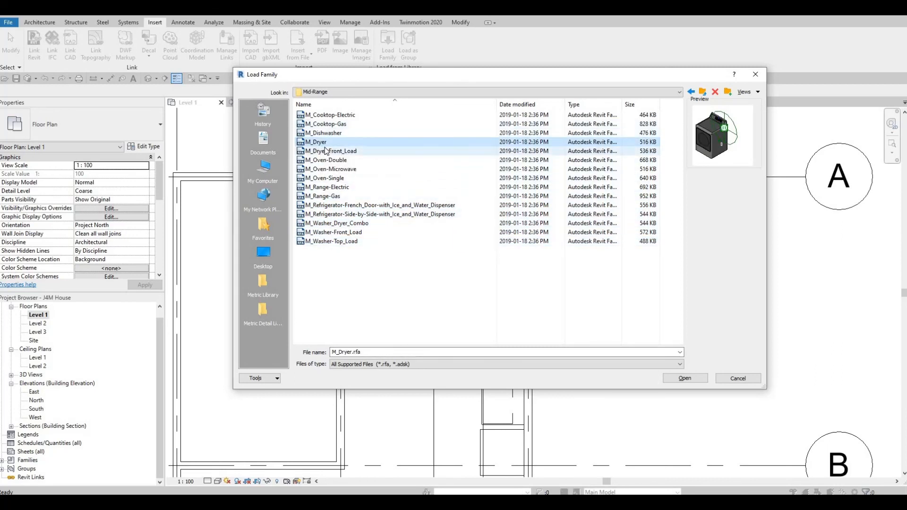
{"action": "key", "text": "Up"}
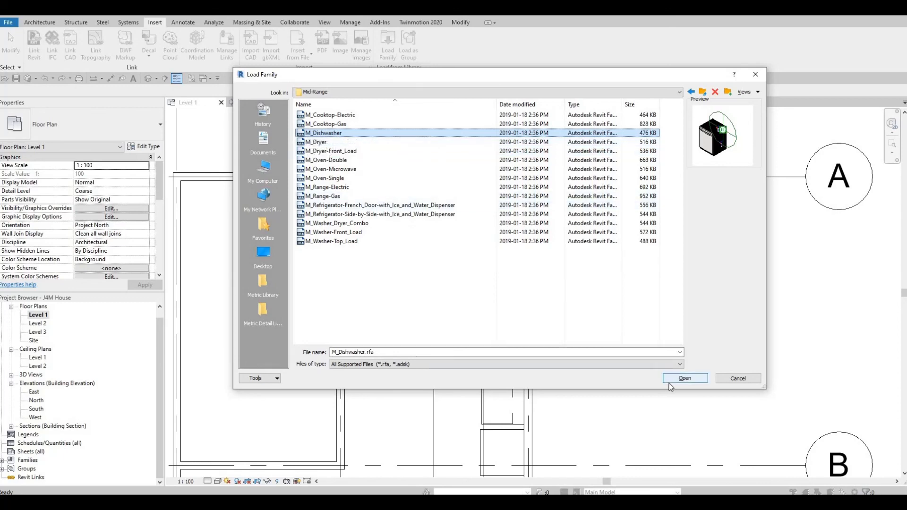
{"action": "left_click", "coordinate": [680, 379]}
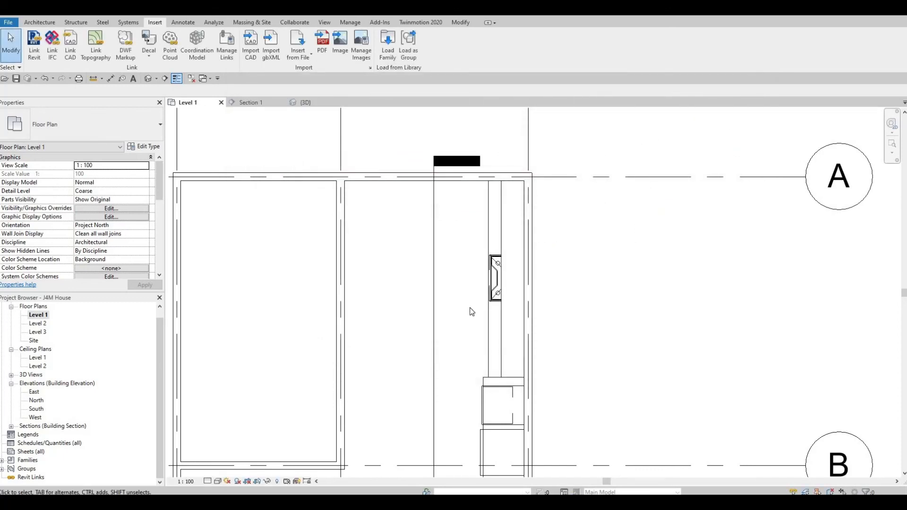
Place the 600mm M_Dishwasher in the Level 1 plan, rotated to face the room and set against the panel beside the double oven
{"action": "key", "text": "c"}
{"action": "key", "text": "m"}
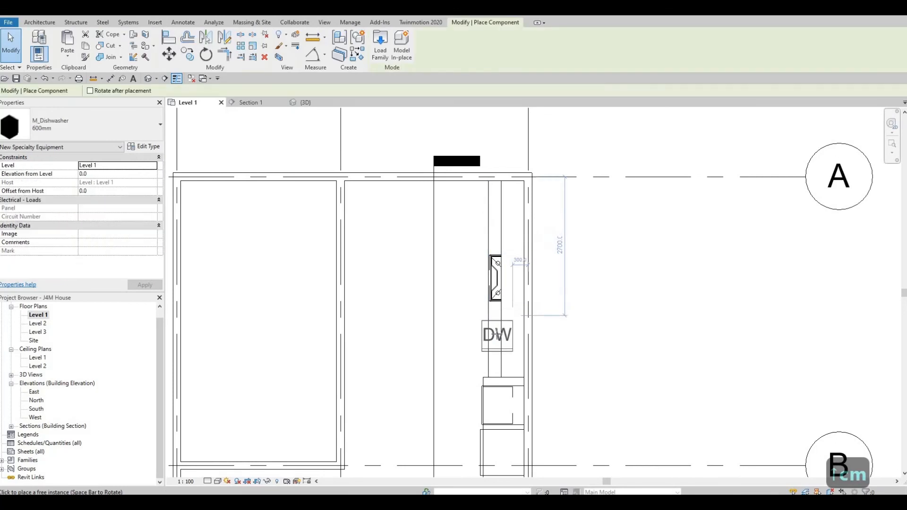
{"action": "key", "text": "c"}
{"action": "key", "text": "m"}
{"action": "scroll", "coordinate": [508, 354], "scroll_direction": "up", "scroll_amount": 3}
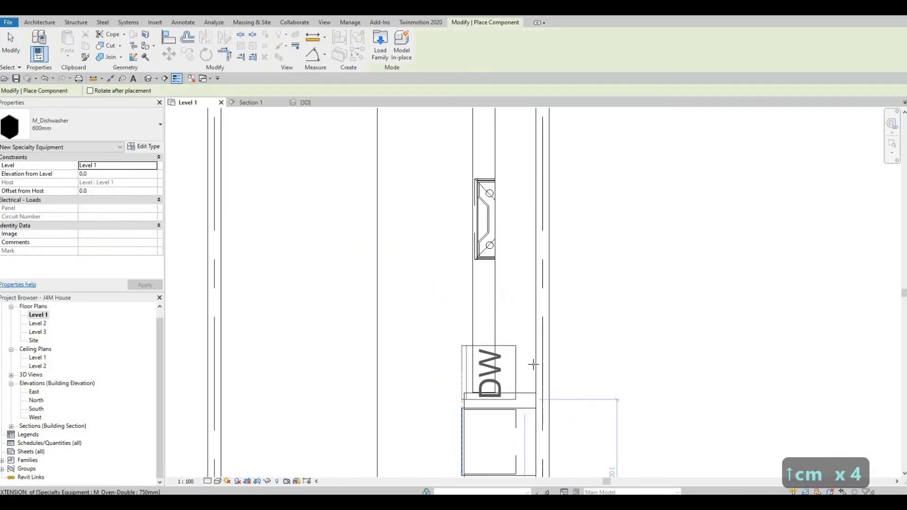
{"action": "left_click", "coordinate": [527, 365]}
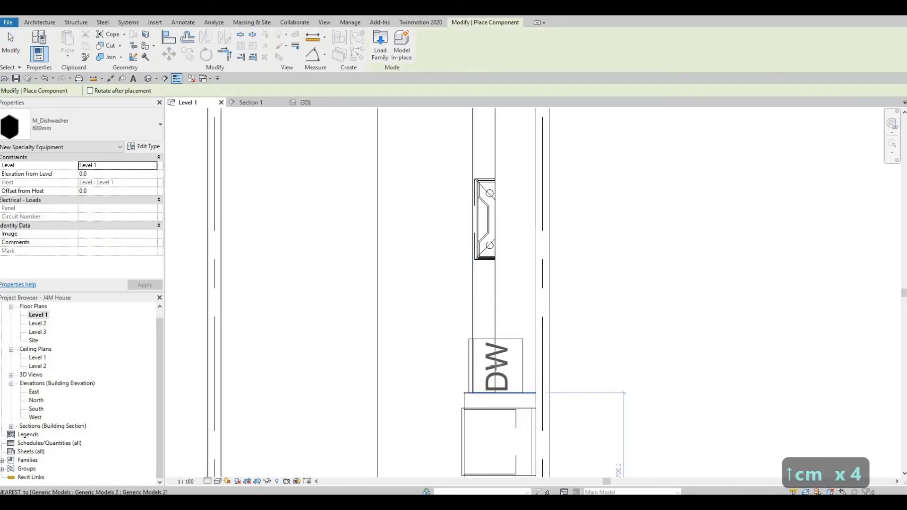
{"action": "key", "text": "Escape"}
{"action": "key", "text": "Escape"}
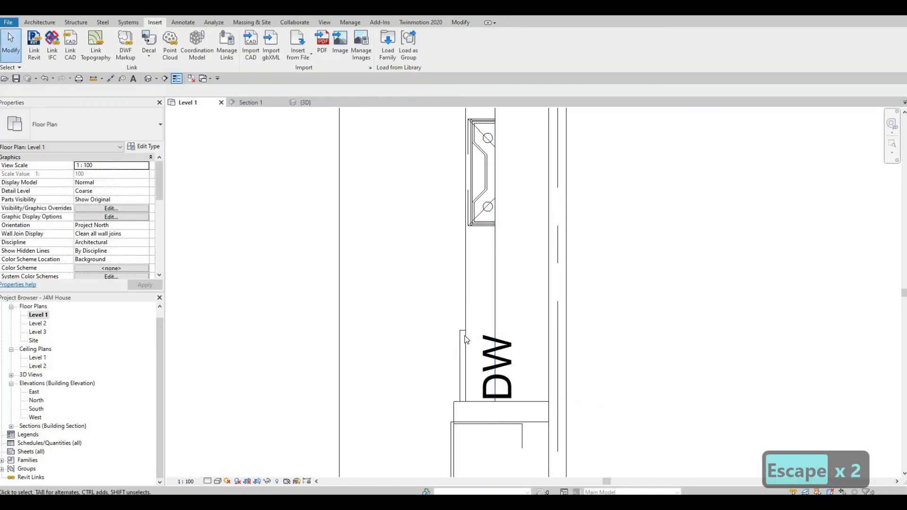
Nudge the dishwasher slightly away from the oven panel and turn off Show Label for its 600mm type
{"action": "left_click", "coordinate": [463, 340]}
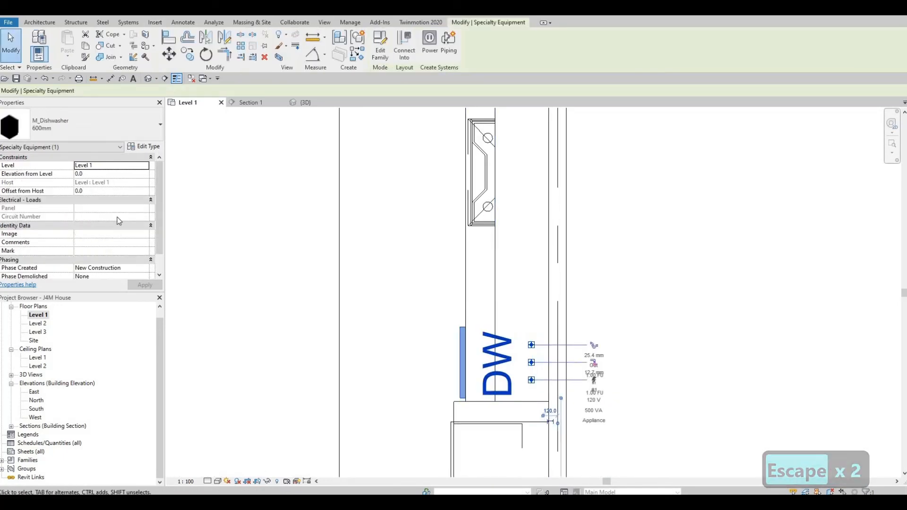
{"action": "left_click", "coordinate": [148, 149]}
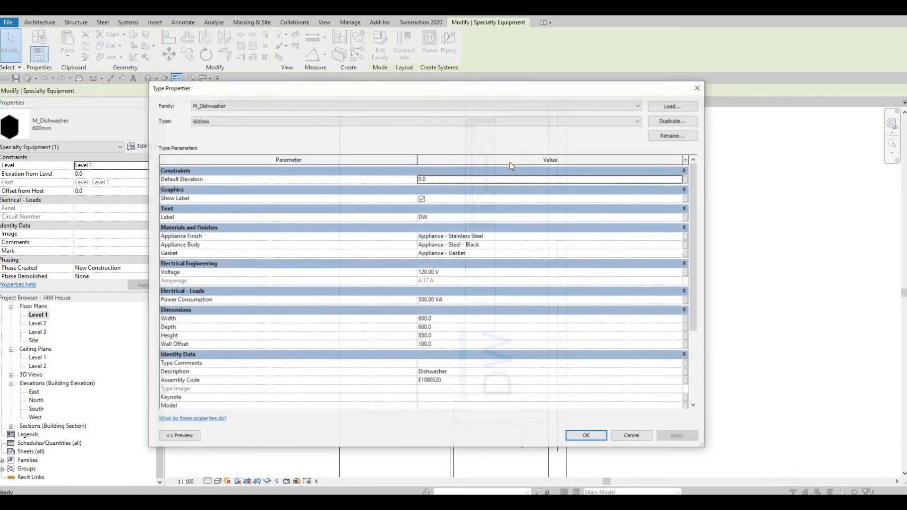
{"action": "left_click", "coordinate": [673, 120]}
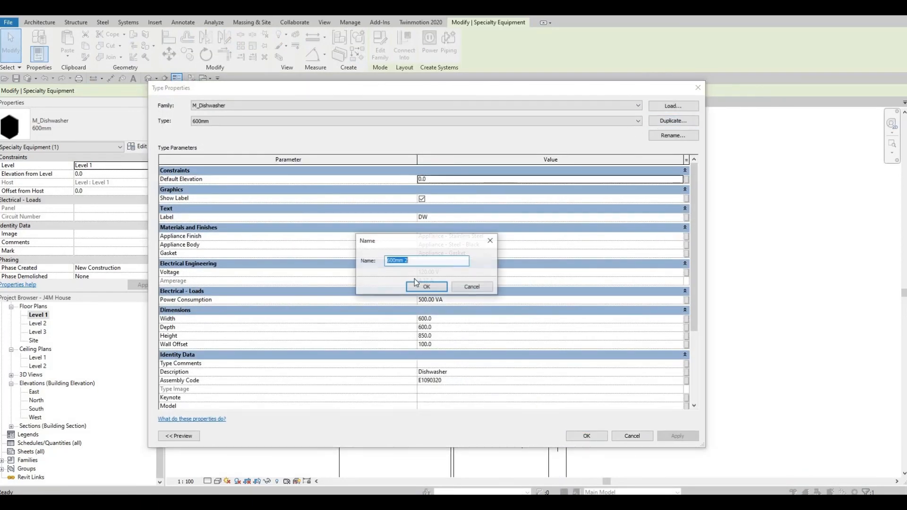
{"action": "key", "text": "Escape"}
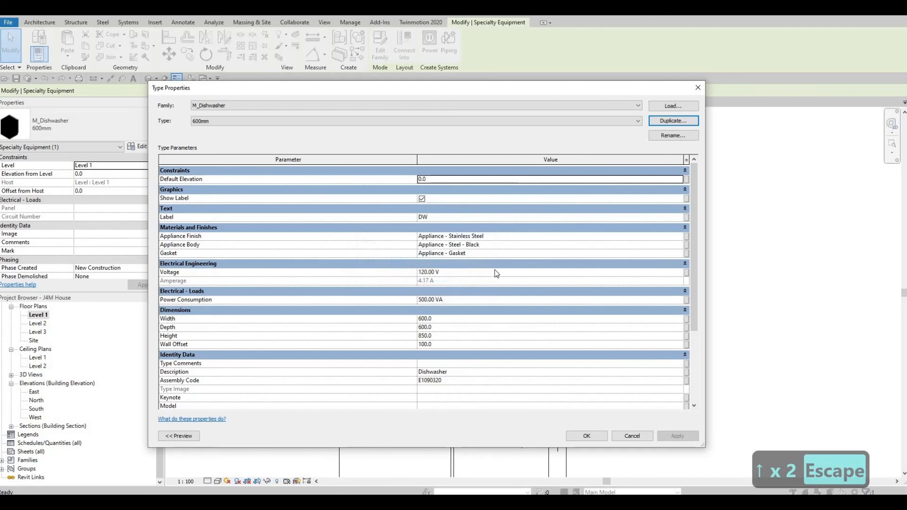
{"action": "left_click", "coordinate": [421, 199]}
{"action": "left_click", "coordinate": [677, 436]}
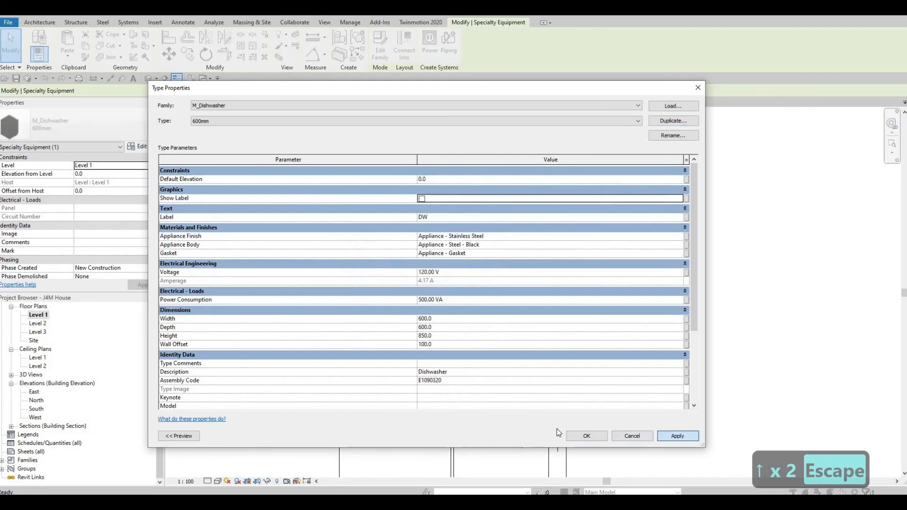
{"action": "key", "text": "Escape"}
{"action": "key", "text": "Escape"}
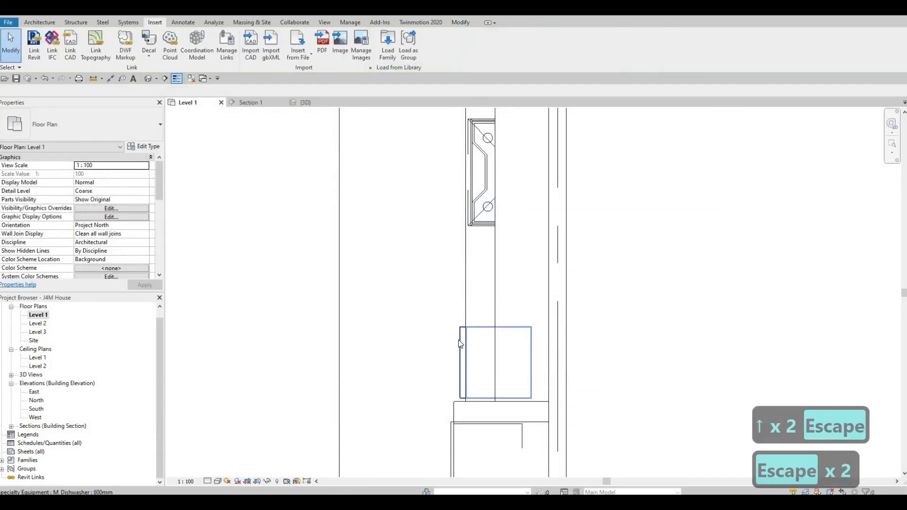
Nudge the dishwasher 30 mm out from the counter front in plan and check its fit in the section and 3D views
{"action": "left_click", "coordinate": [461, 343]}
{"action": "key", "text": "Left"}
{"action": "key", "text": "Left"}
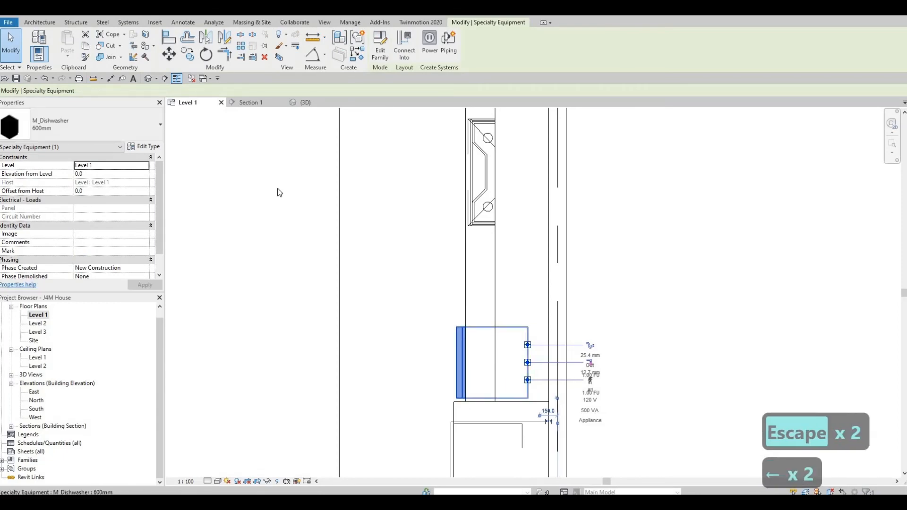
{"action": "key", "text": "Escape"}
{"action": "key", "text": "Escape"}
{"action": "left_click", "coordinate": [258, 102]}
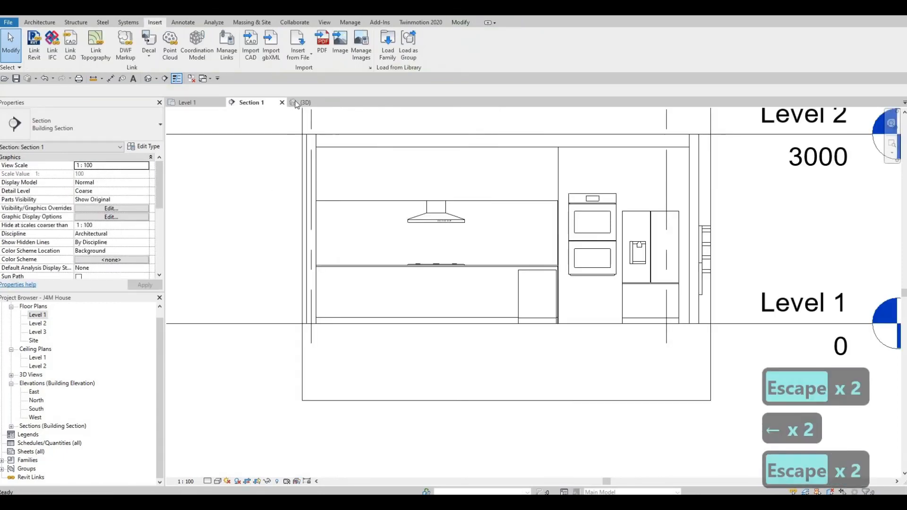
{"action": "left_click", "coordinate": [297, 103]}
{"action": "middle_click_drag", "start_coordinate": [505, 393], "coordinate": [607, 290], "text": "shift"}
{"action": "scroll", "coordinate": [621, 253], "scroll_direction": "up", "scroll_amount": 6}
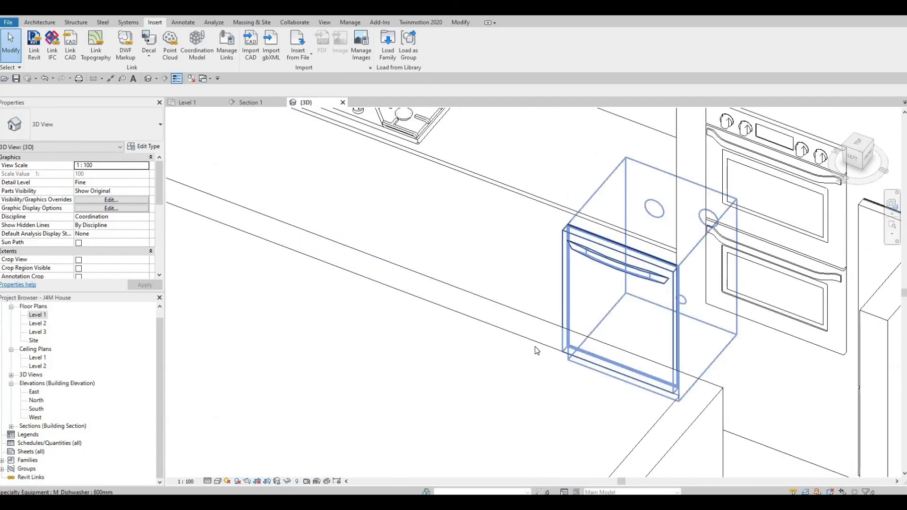
{"action": "scroll", "coordinate": [530, 346], "scroll_direction": "down", "scroll_amount": 4}
{"action": "middle_click_drag", "start_coordinate": [531, 349], "coordinate": [561, 278]}
{"action": "scroll", "coordinate": [234, 267], "scroll_direction": "down", "scroll_amount": 1}
Raise the dishwasher to an elevation of 20 mm above Level 1 in the Section 1 view
{"action": "left_click", "coordinate": [255, 102]}
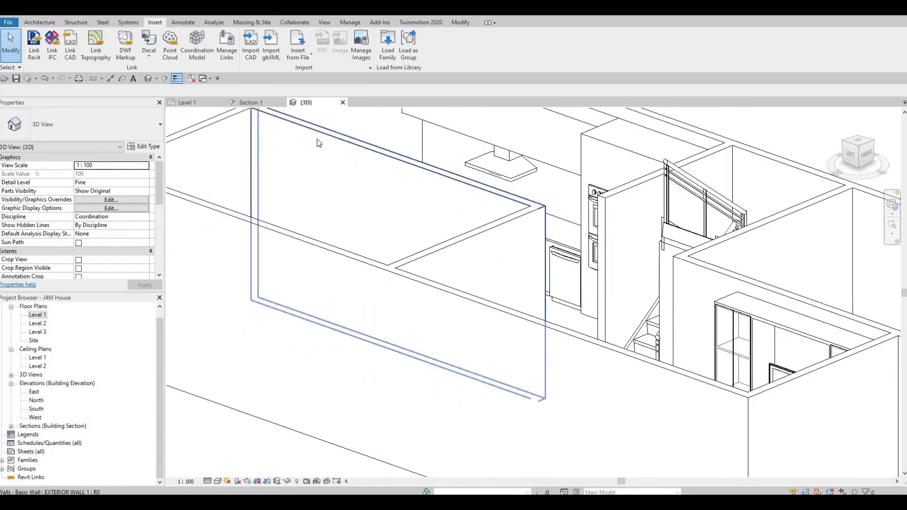
{"action": "scroll", "coordinate": [524, 311], "scroll_direction": "up", "scroll_amount": 2}
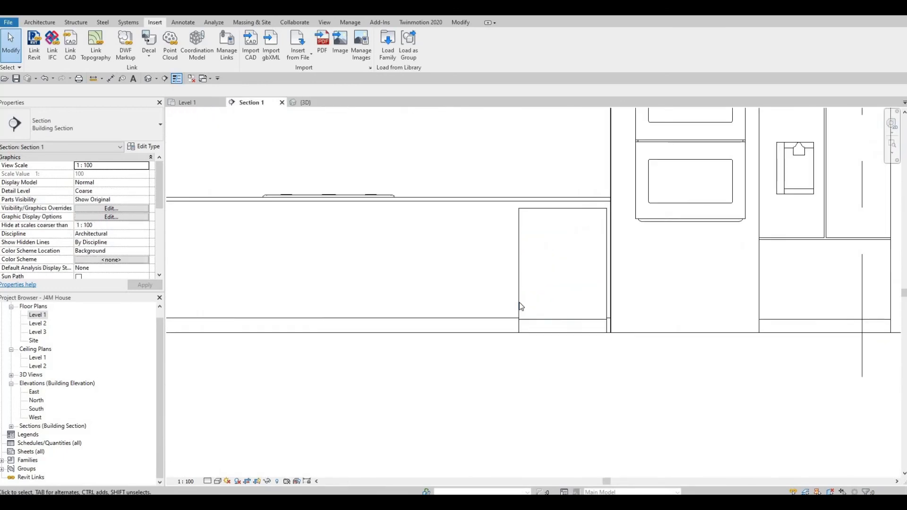
{"action": "left_click", "coordinate": [521, 307]}
{"action": "scroll", "coordinate": [520, 305], "scroll_direction": "up", "scroll_amount": 3}
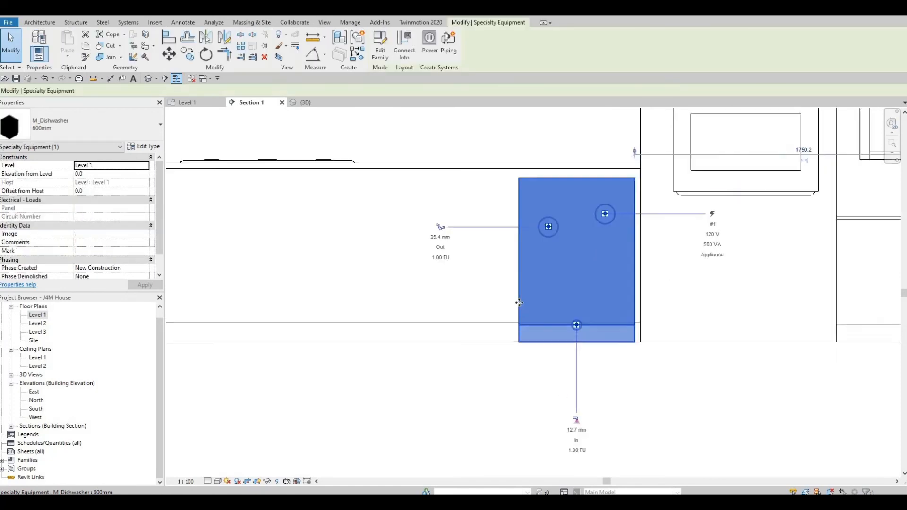
{"action": "scroll", "coordinate": [519, 302], "scroll_direction": "down", "scroll_amount": 1}
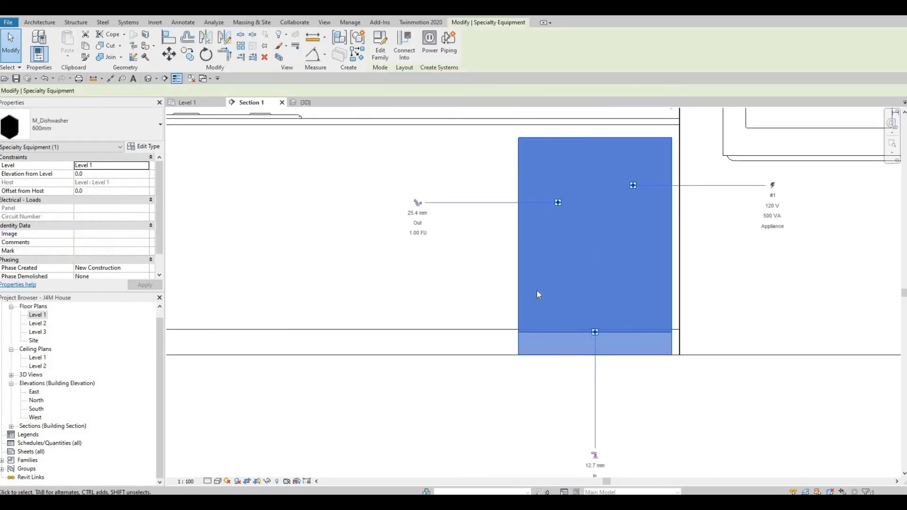
{"action": "key", "text": "Up"}
{"action": "key", "text": "Up"}
{"action": "key", "text": "Up"}
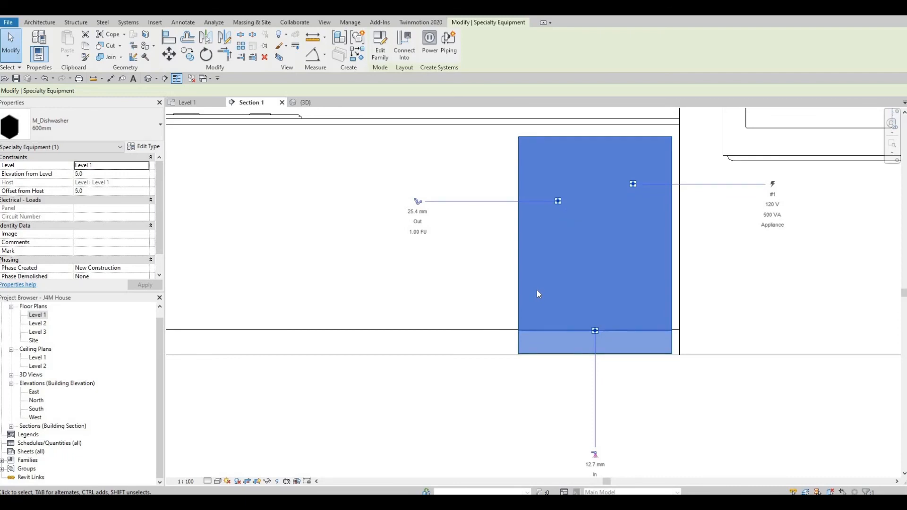
{"action": "key", "text": "Up"}
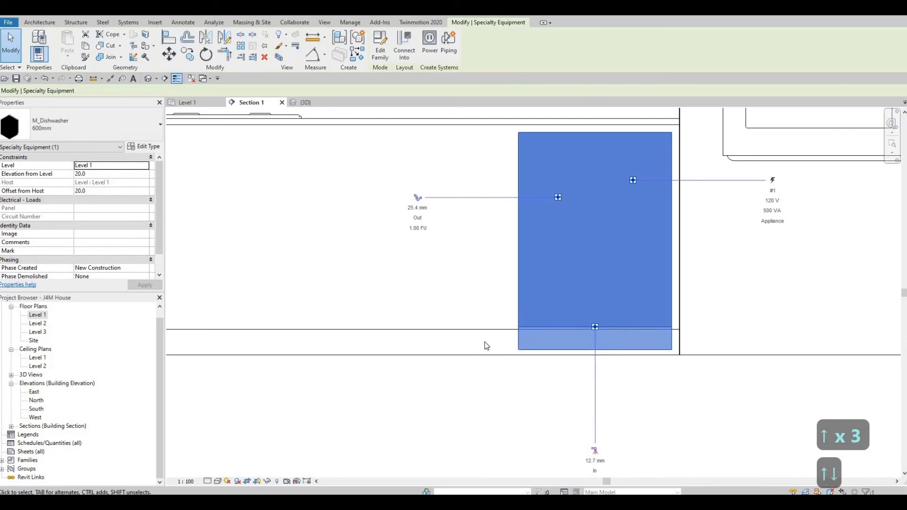
{"action": "key", "text": "Escape"}
{"action": "key", "text": "Escape"}
{"action": "key", "text": "Escape"}
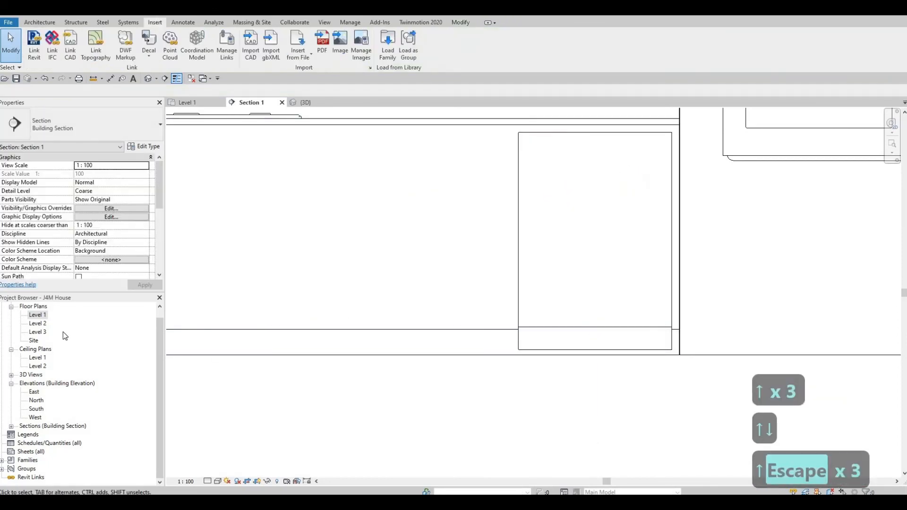
Nudge the dishwasher 30 mm back toward the wall in the Level 1 plan
{"action": "double_click", "coordinate": [38, 315]}
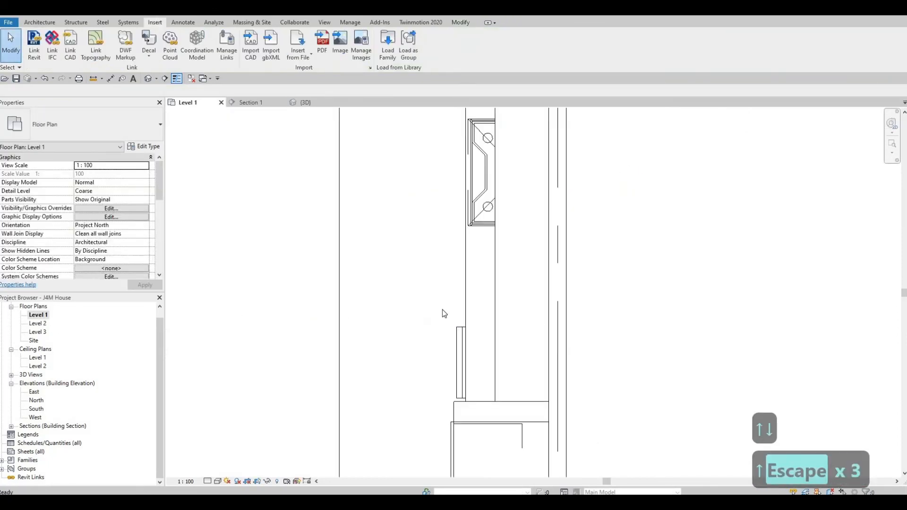
{"action": "left_click", "coordinate": [455, 341]}
{"action": "key", "text": "Right"}
{"action": "key", "text": "Right"}
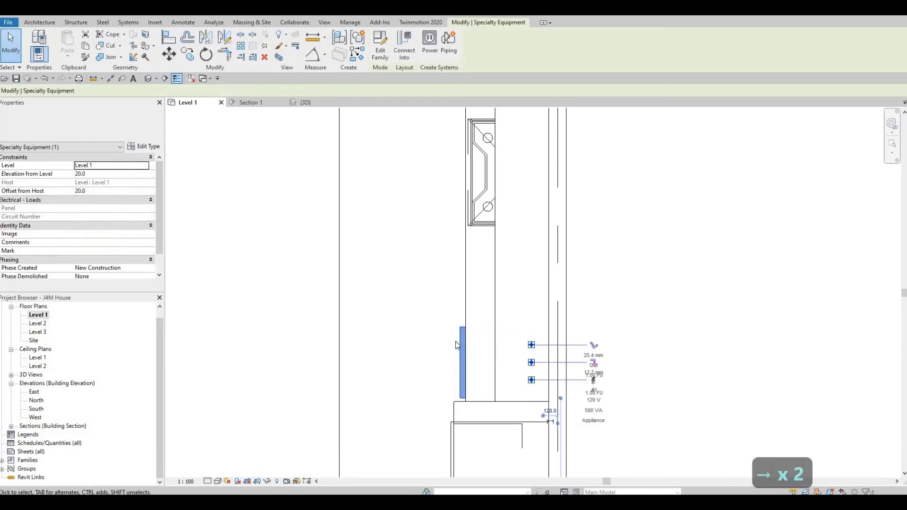
{"action": "key", "text": "Escape"}
{"action": "key", "text": "Escape"}
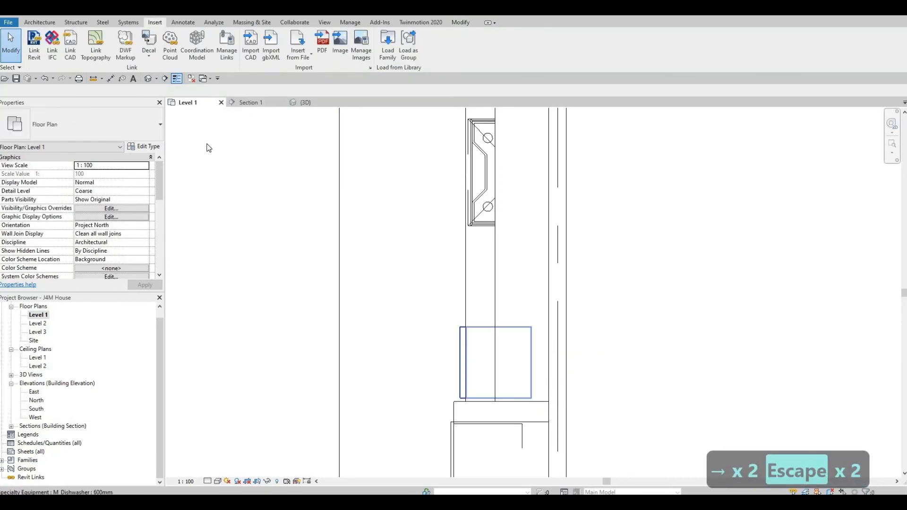
Push the dishwasher another 30 mm into the base cabinet in the Level 1 plan and check its front in the 3D view
{"action": "left_click", "coordinate": [315, 104]}
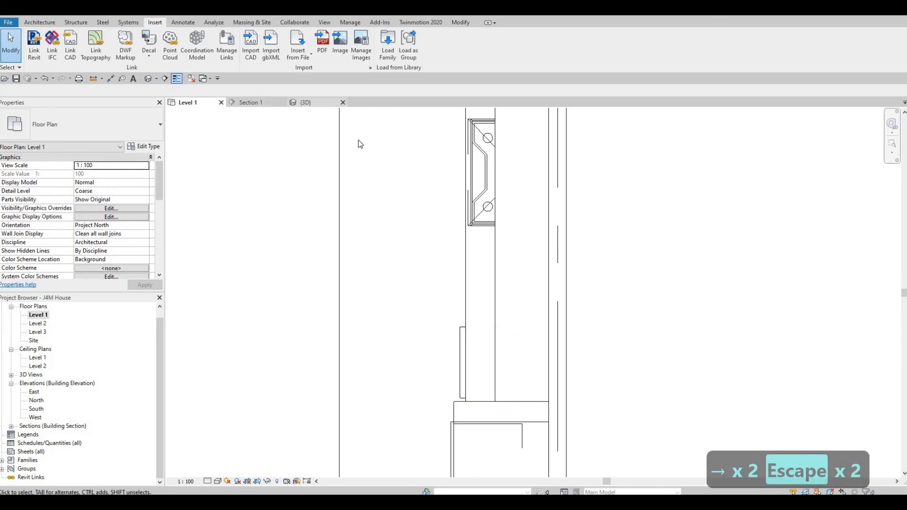
{"action": "middle_click_drag", "start_coordinate": [454, 293], "coordinate": [582, 193], "text": "shift"}
{"action": "scroll", "coordinate": [582, 193], "scroll_direction": "up", "scroll_amount": 5}
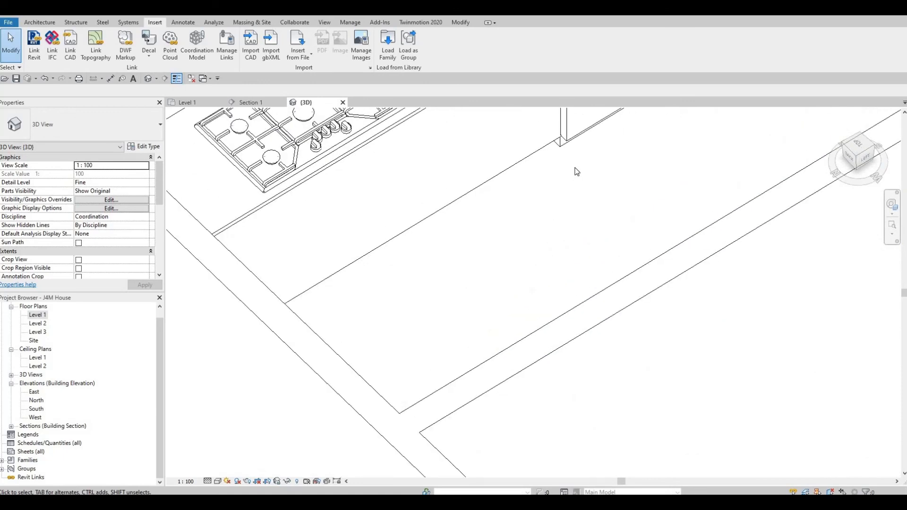
{"action": "left_click", "coordinate": [566, 174]}
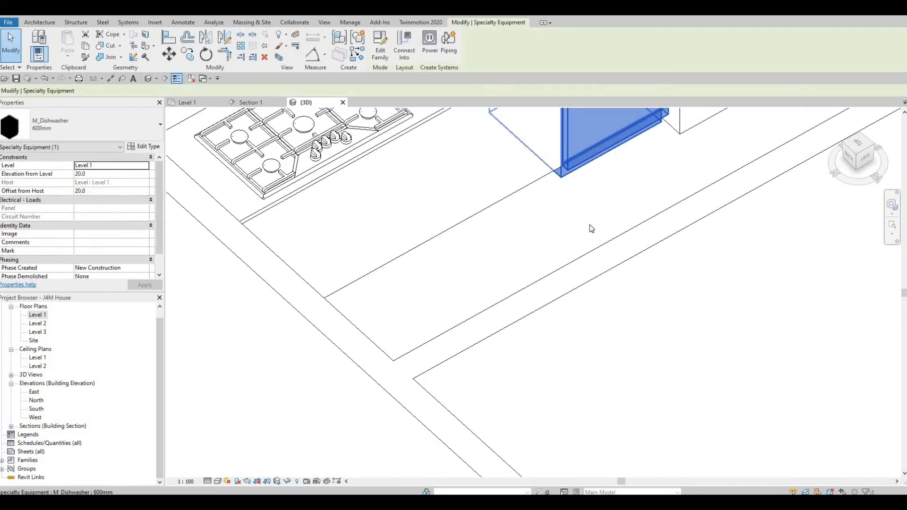
{"action": "double_click", "coordinate": [38, 316]}
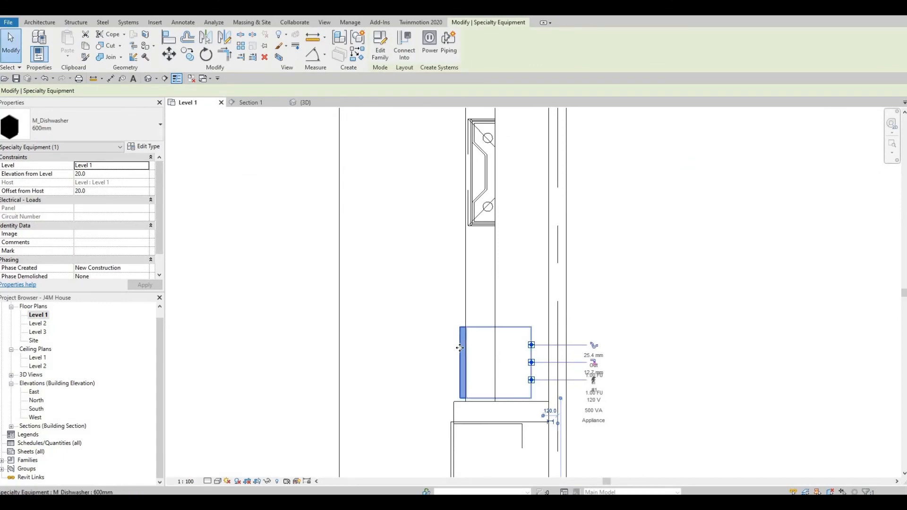
{"action": "key", "text": "Escape"}
{"action": "key", "text": "Escape"}
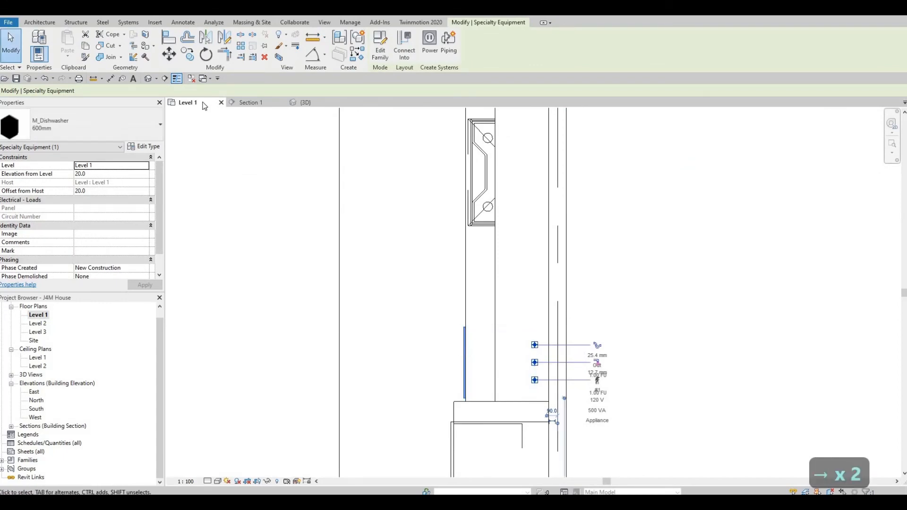
{"action": "left_click", "coordinate": [291, 104]}
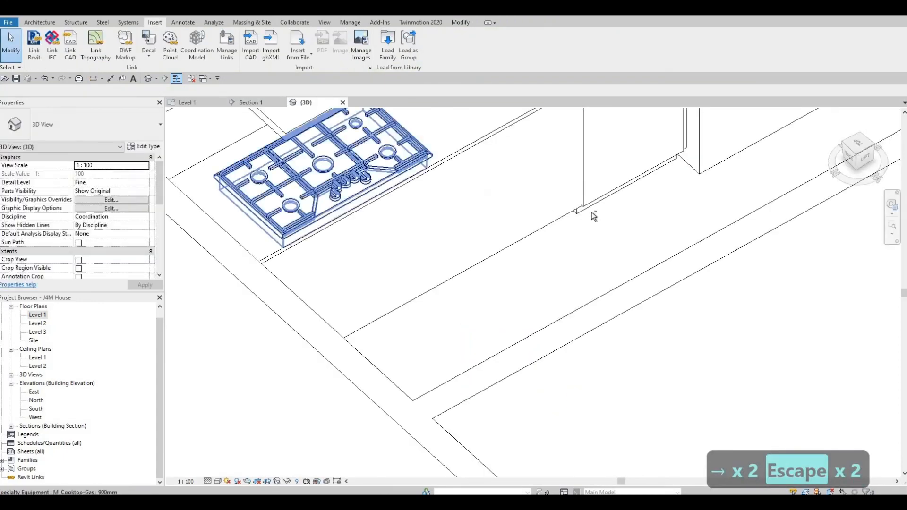
{"action": "middle_click_drag", "start_coordinate": [566, 181], "coordinate": [565, 244], "text": "shift"}
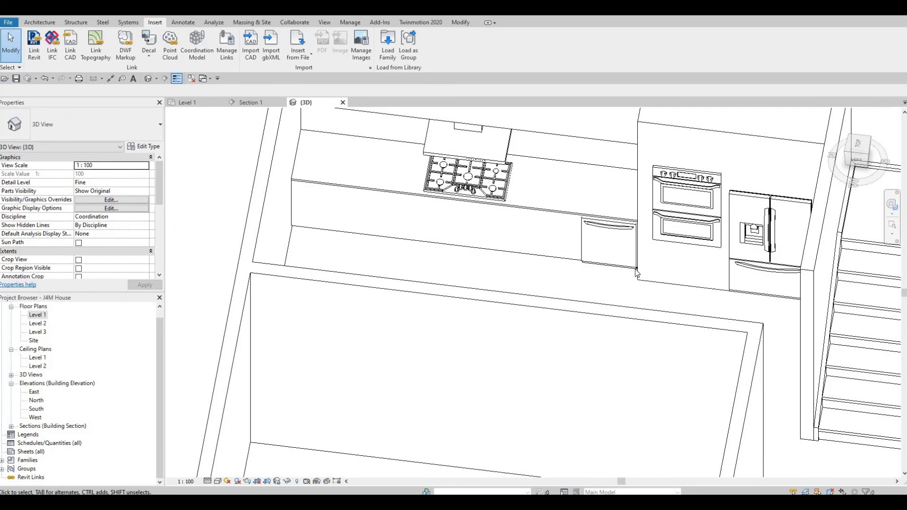
{"action": "scroll", "coordinate": [636, 272], "scroll_direction": "down", "scroll_amount": 3}
{"action": "scroll", "coordinate": [619, 253], "scroll_direction": "up", "scroll_amount": 2}
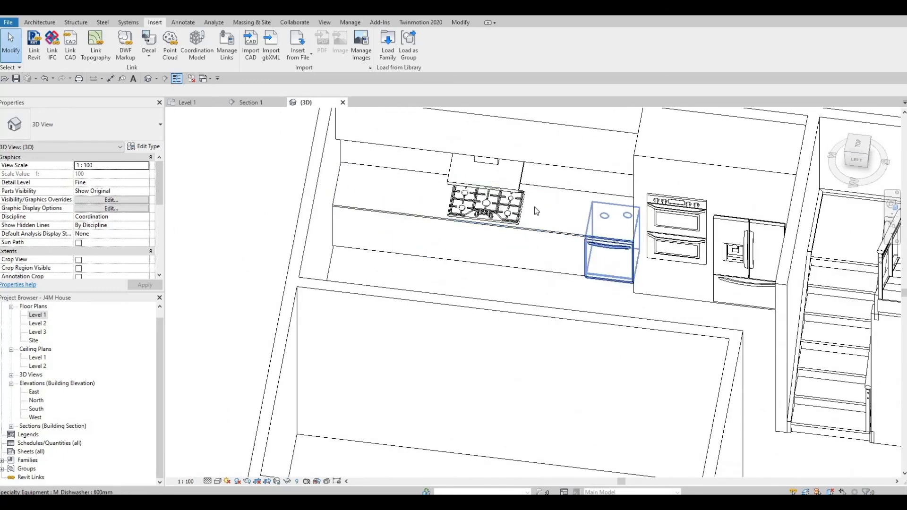
{"action": "middle_click_drag", "start_coordinate": [536, 210], "coordinate": [571, 301], "text": "shift"}
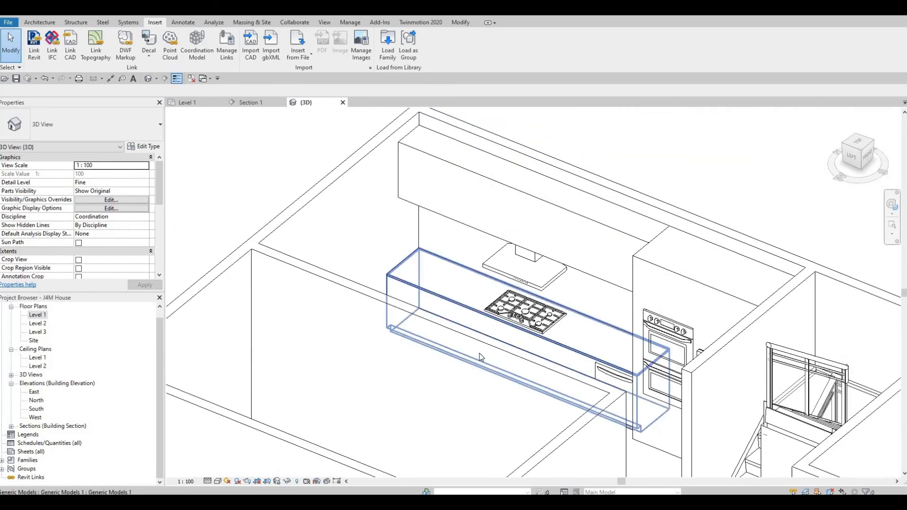